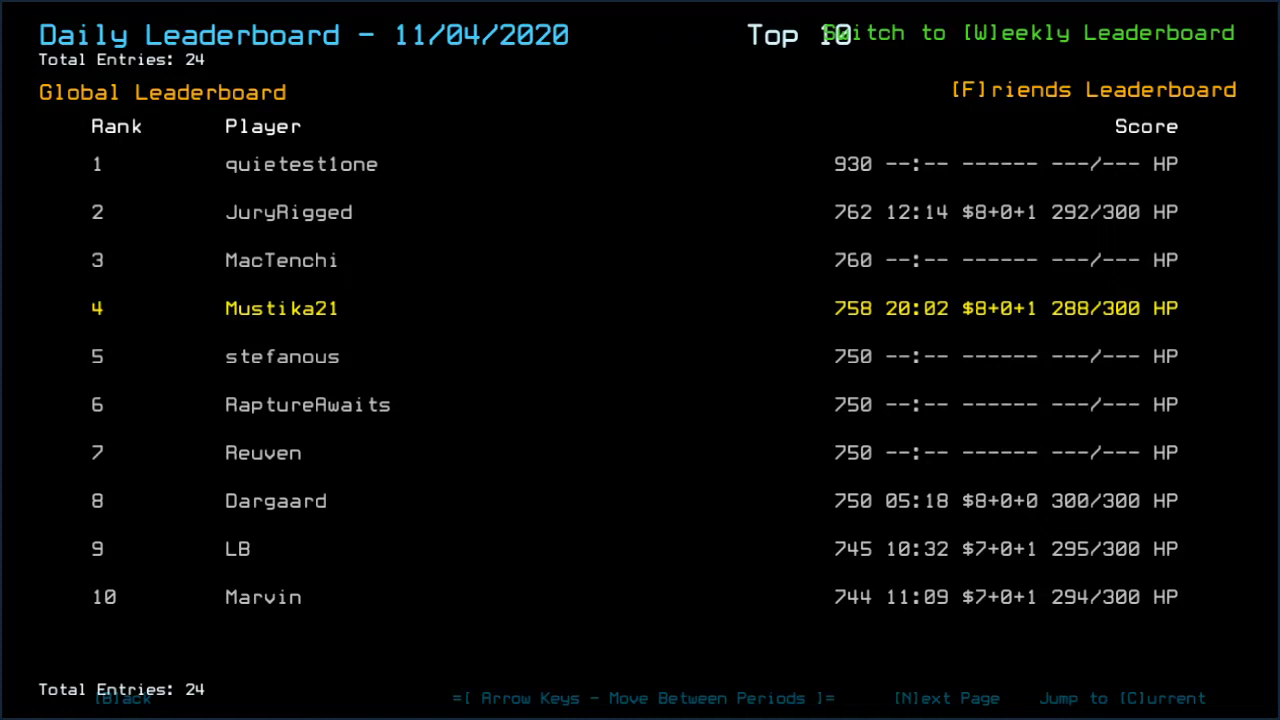
- View the Friends daily leaderboard, then close it to load the daily run
key("f")
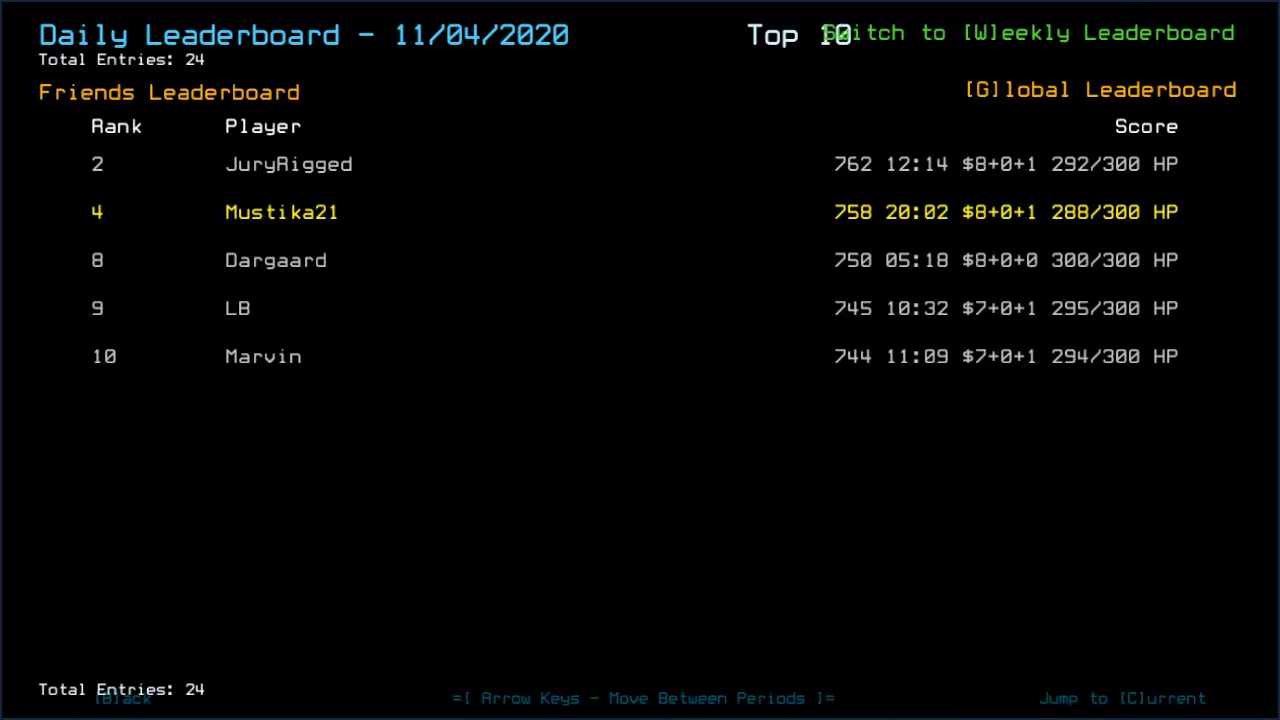
key("b")
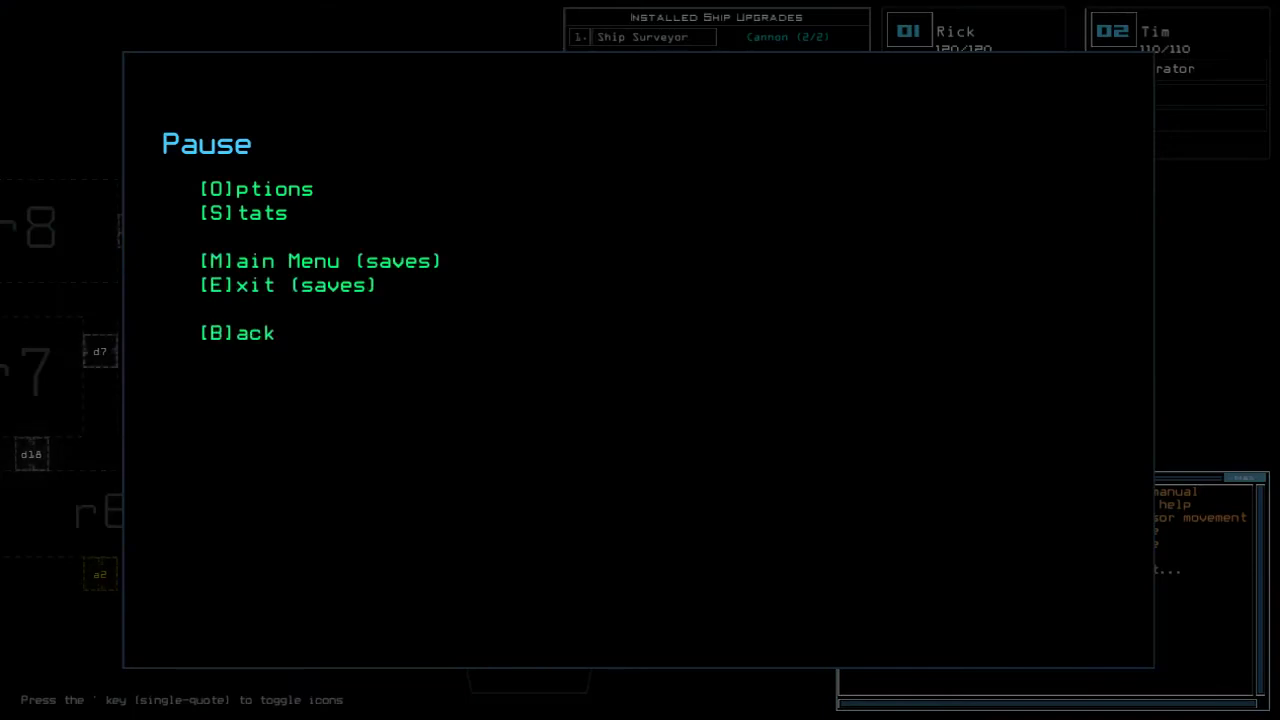
- Change the Graphical Quality and Clutter options, then resume play
key("o")
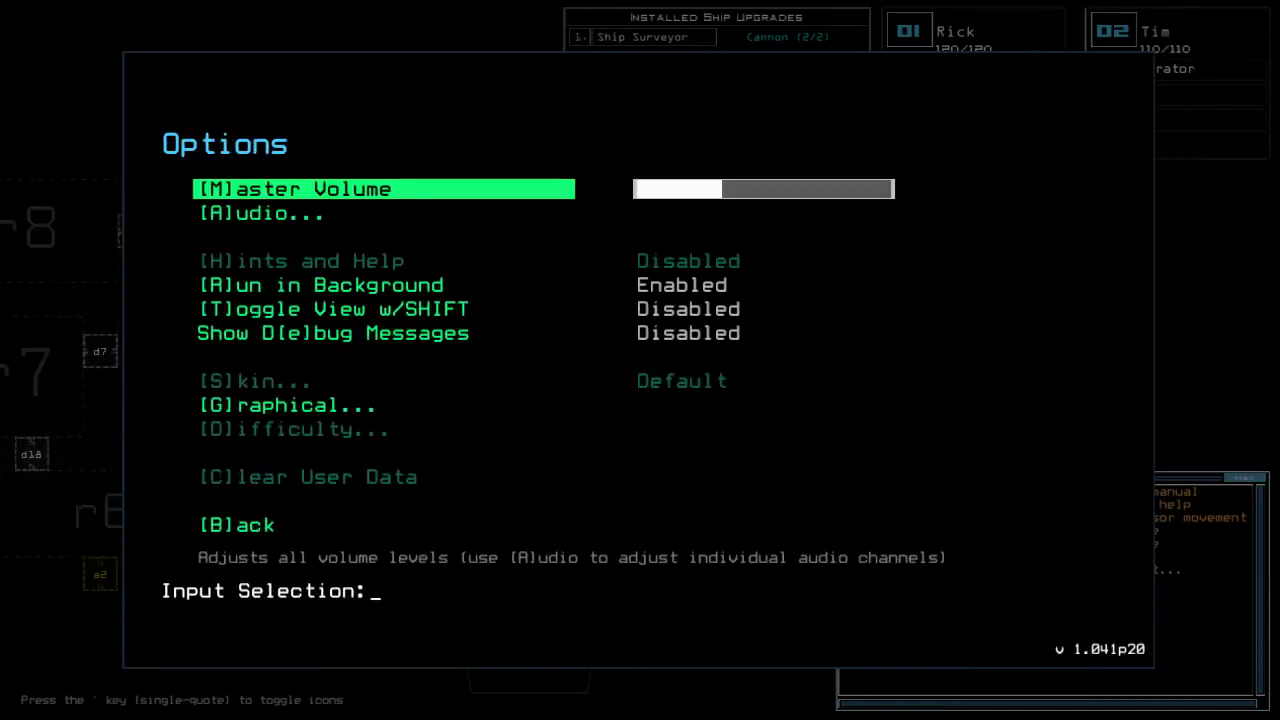
key("g")
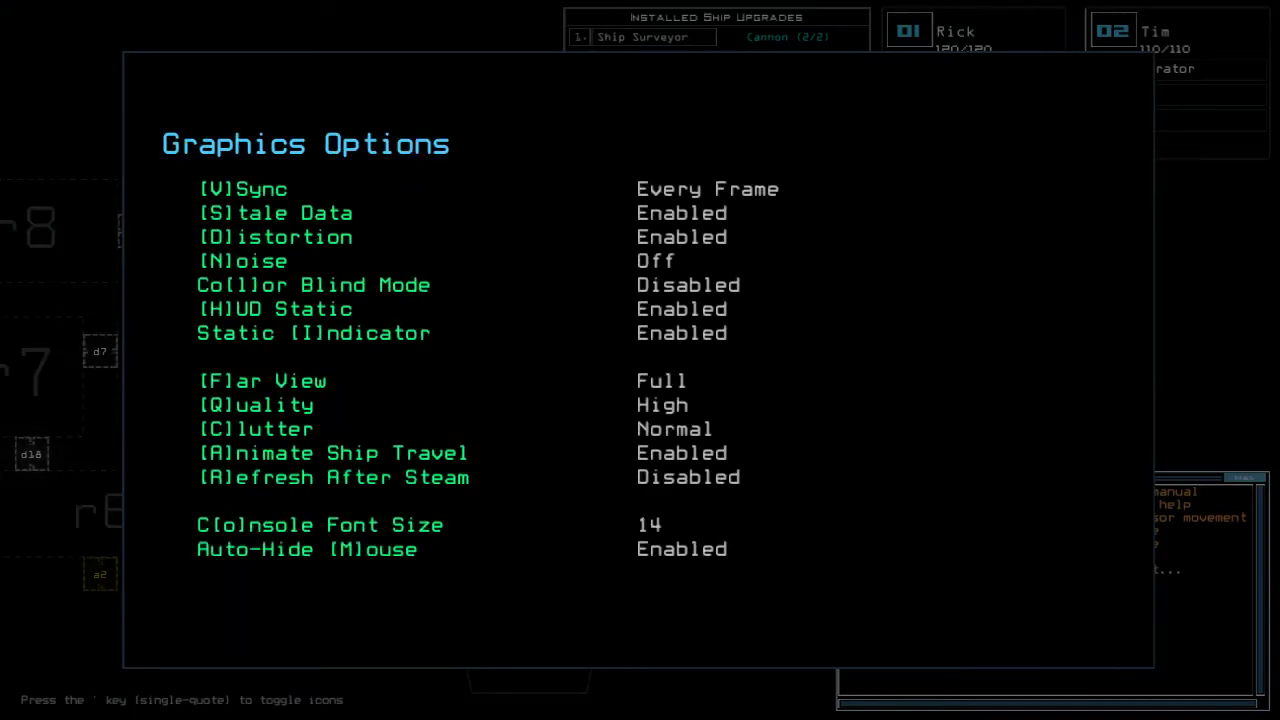
key("q")
key("c")
key("b")
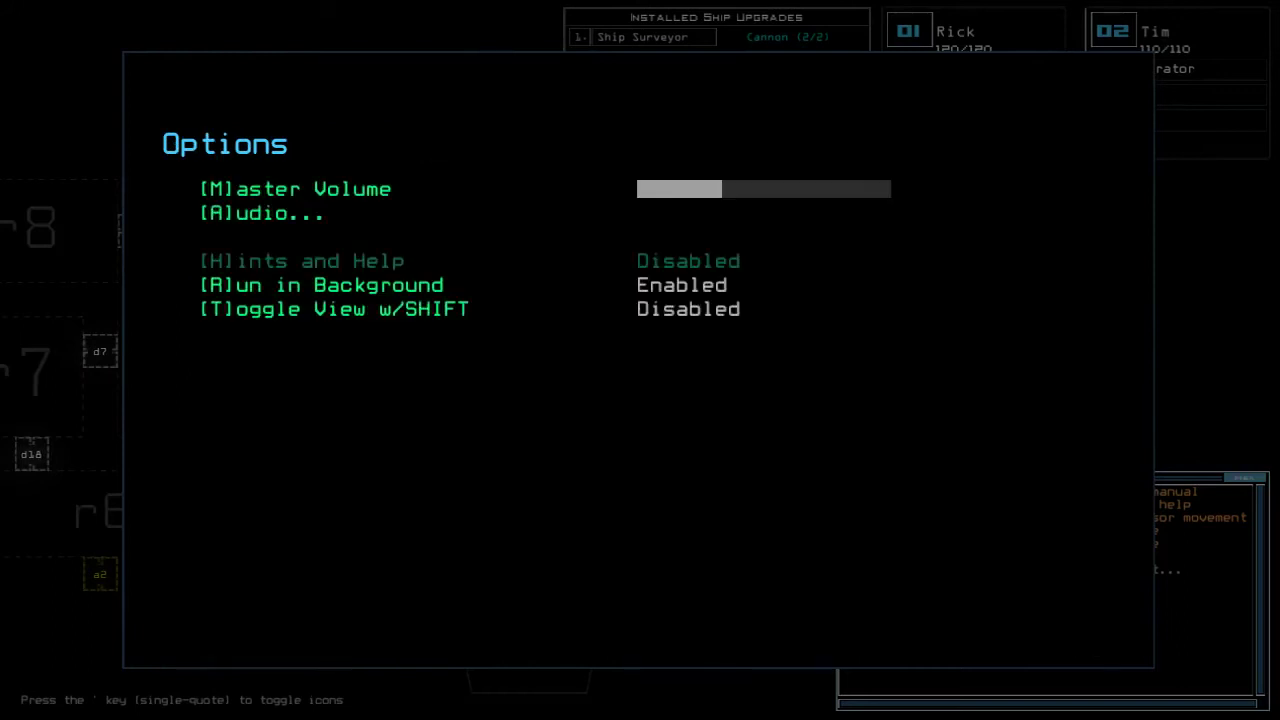
key("b")
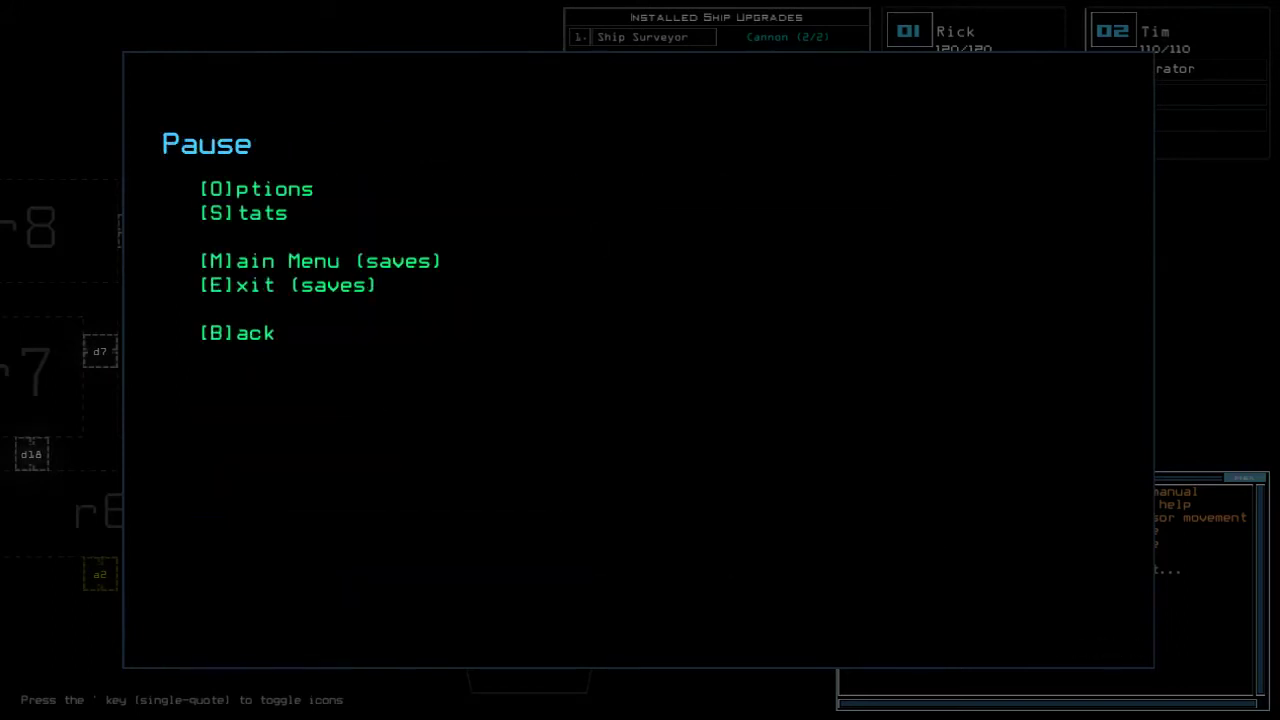
key("b")
- Run status to show the derelict Medical B with poor hull
key("Left")
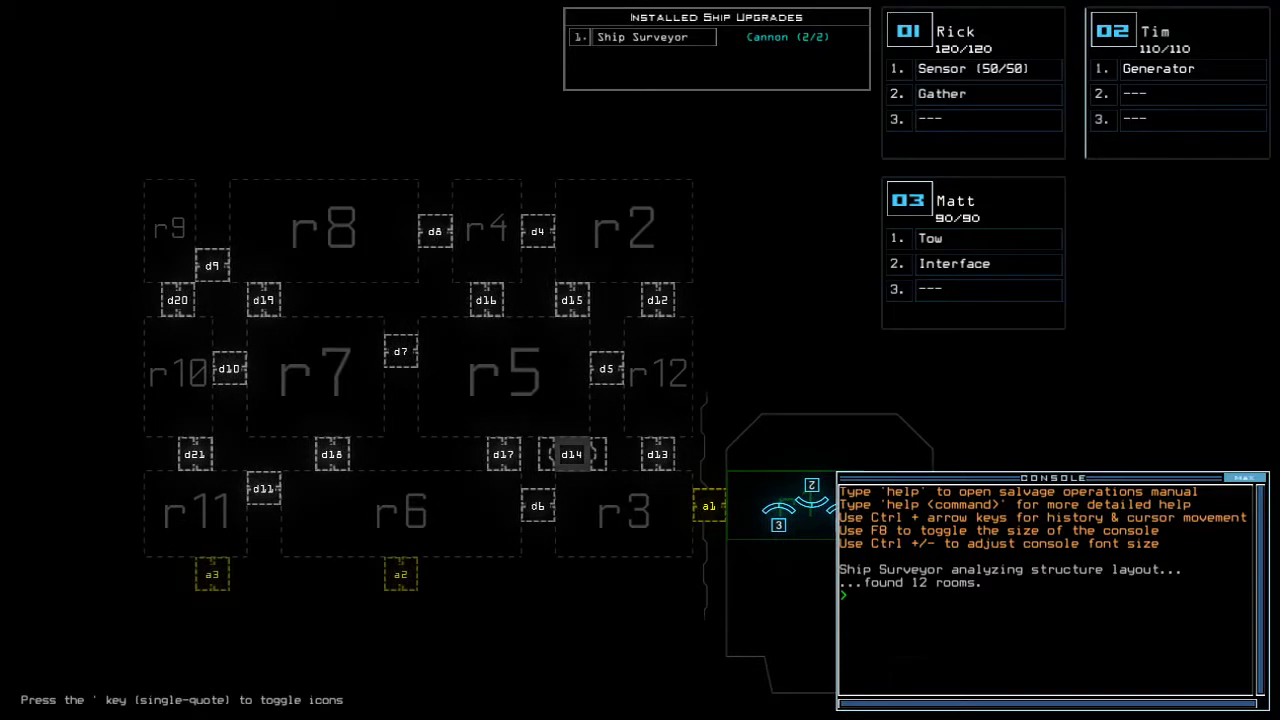
key("Left")
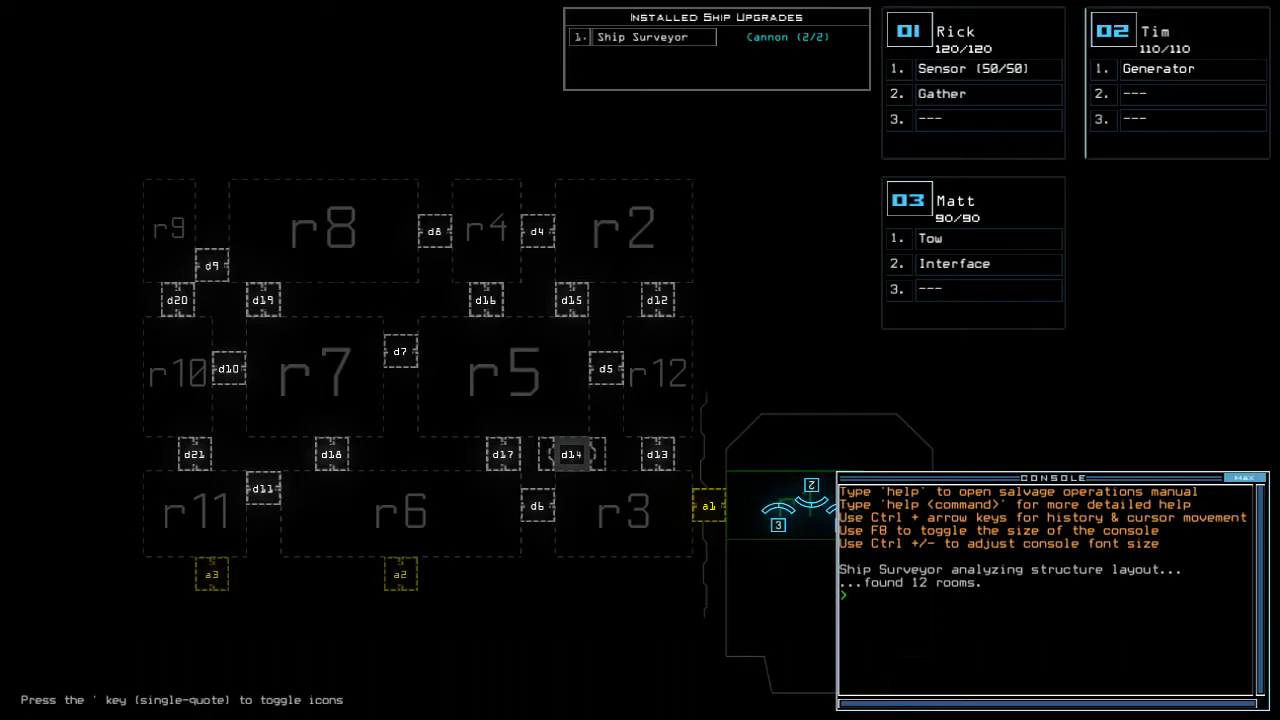
type("status")
key("Return")
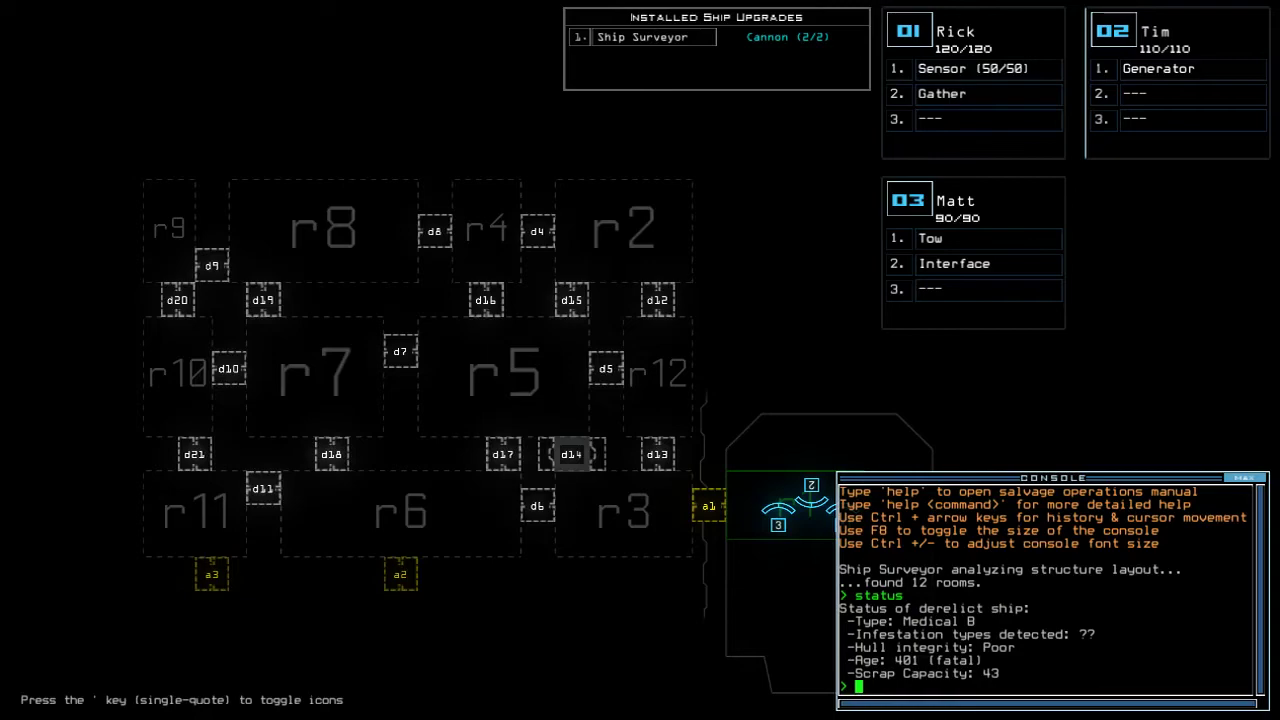
type("swap")
key("Return")
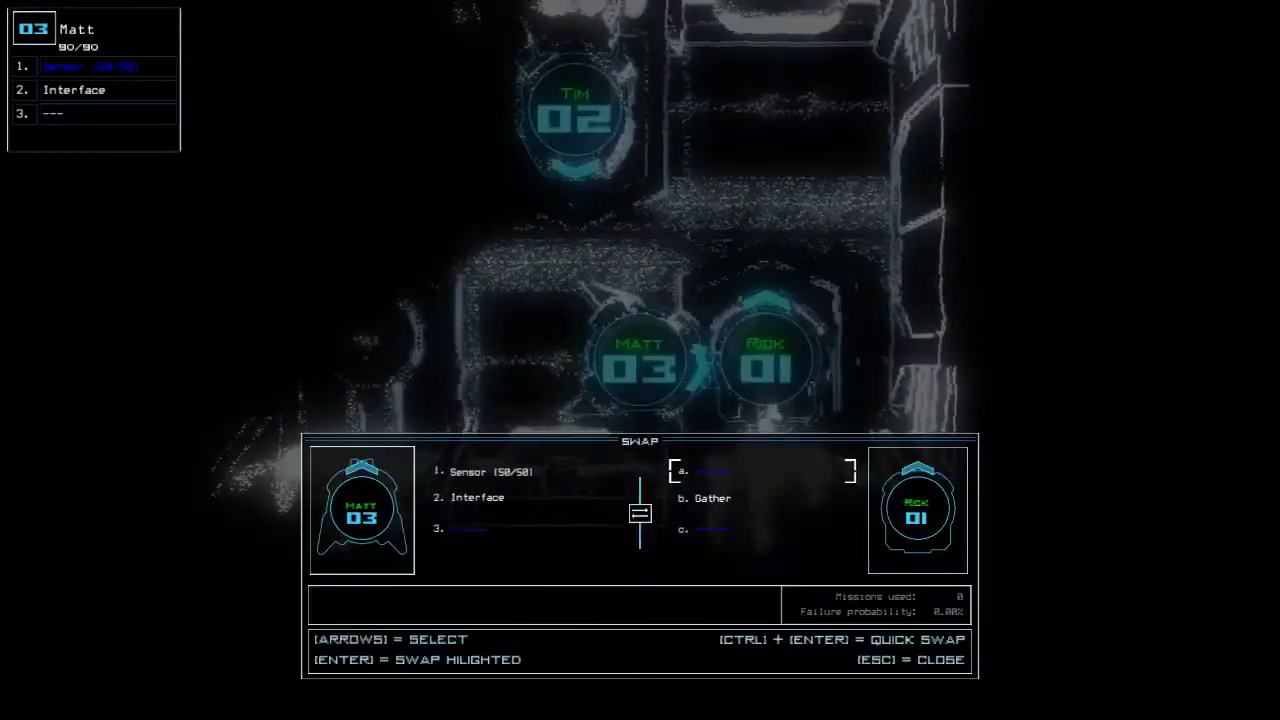
- Move Sensor and Gather onto Matt, drop a sensor, and dock at a2 then a3
key("Escape")
type("ss")
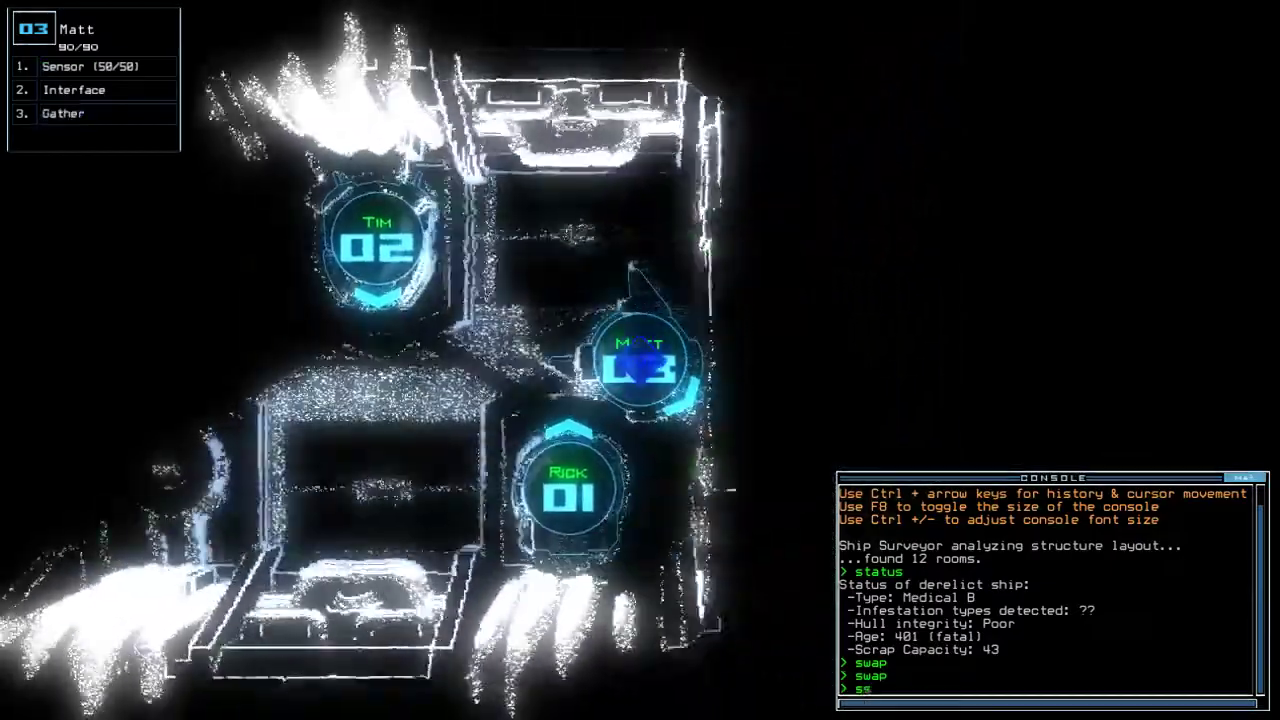
key("Return")
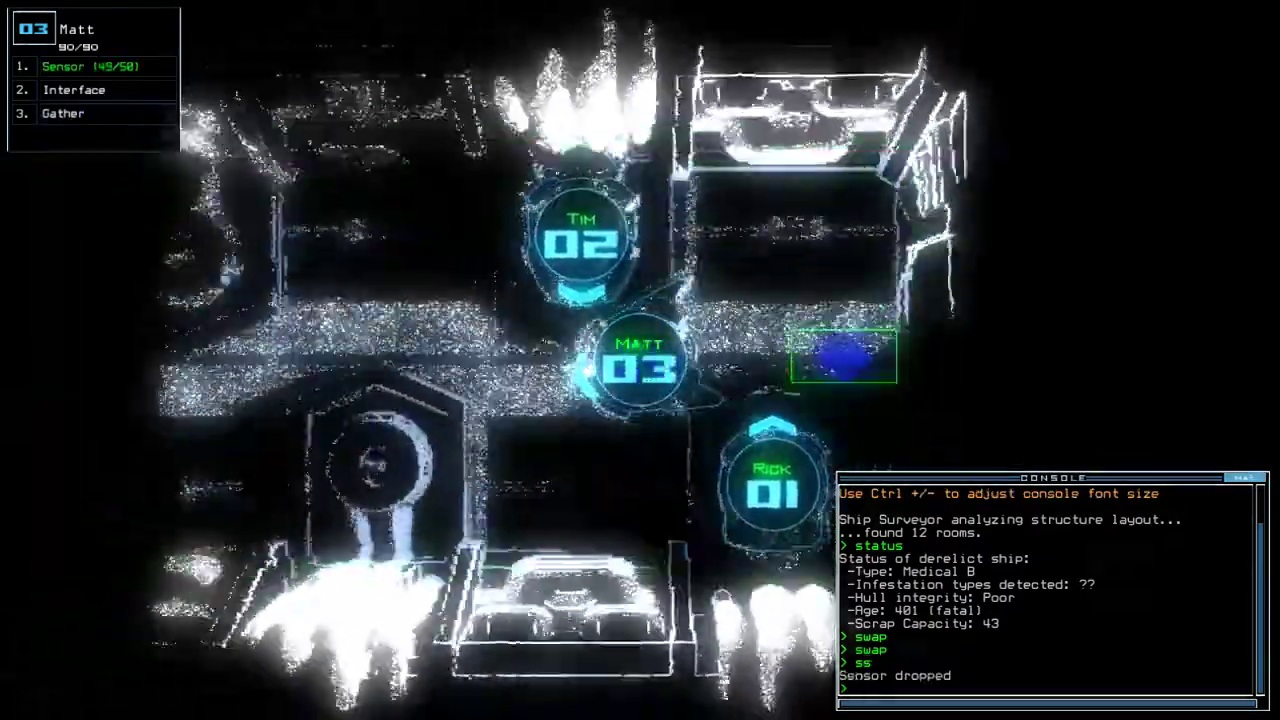
type("dd a2")
key("Return")
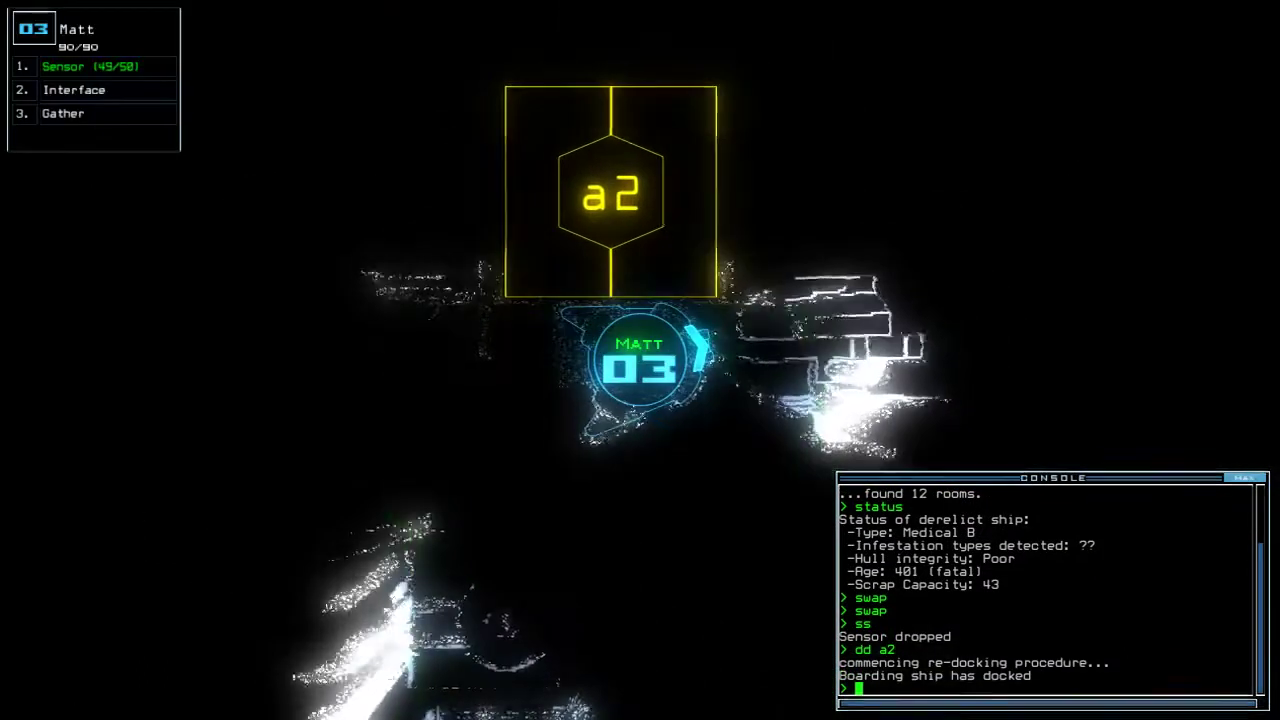
type("dd a3")
key("Return")
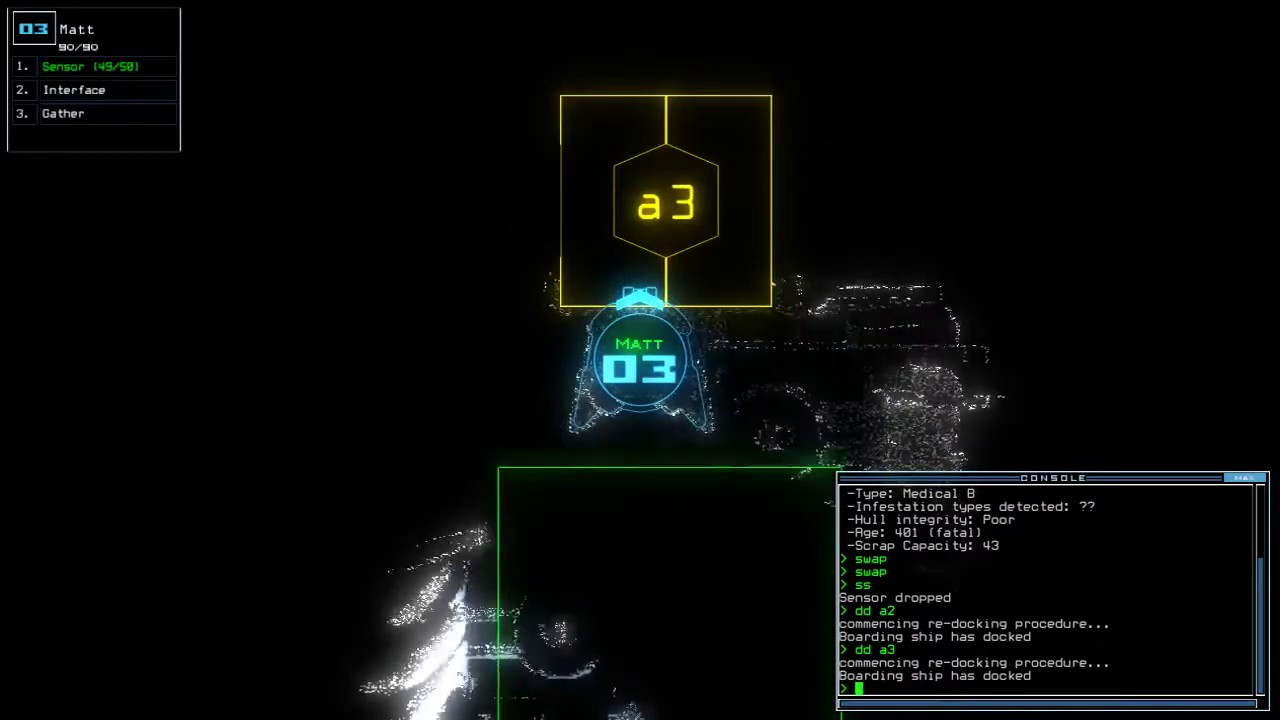
- Open the airlock to start the mission, then close r1's doors again
key("space")
key("space")
type("ar")
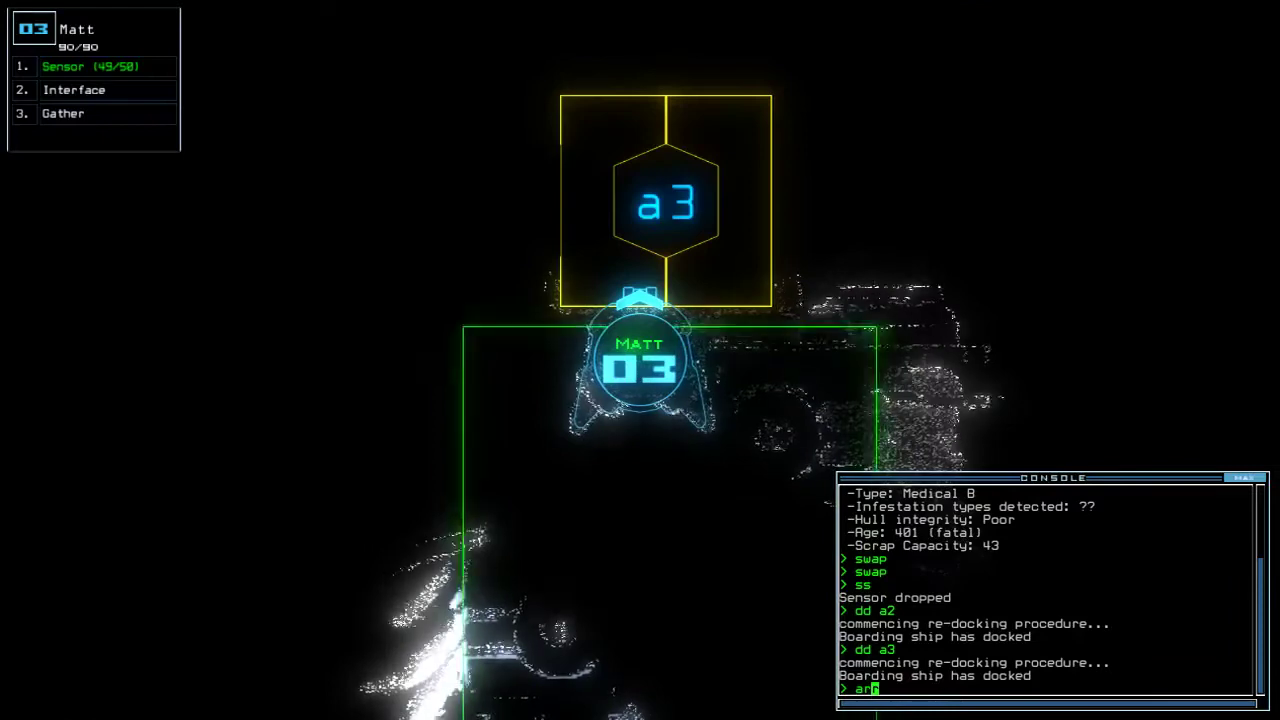
type("r")
key("Return")
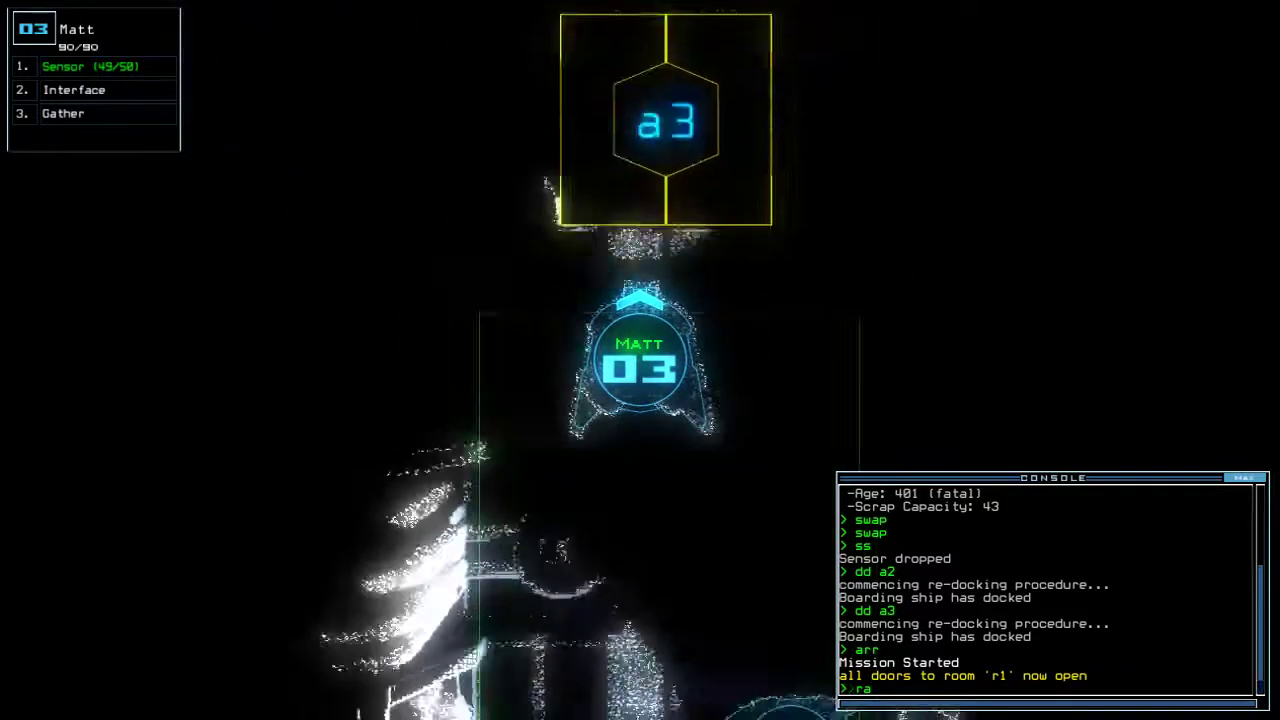
key("Return")
type("dd a2")
- Redock at airlock a2, focus on room r11, and reopen the airlock doors
key("Return")
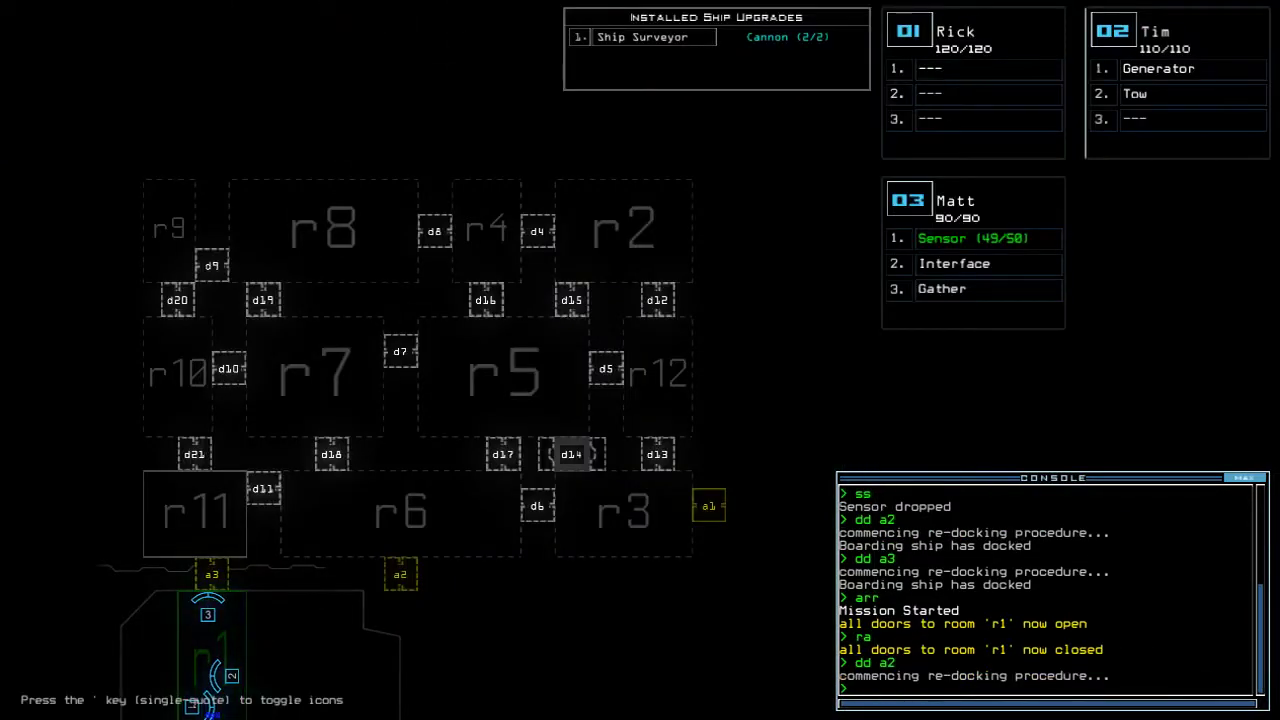
type("f r11")
key("Return")
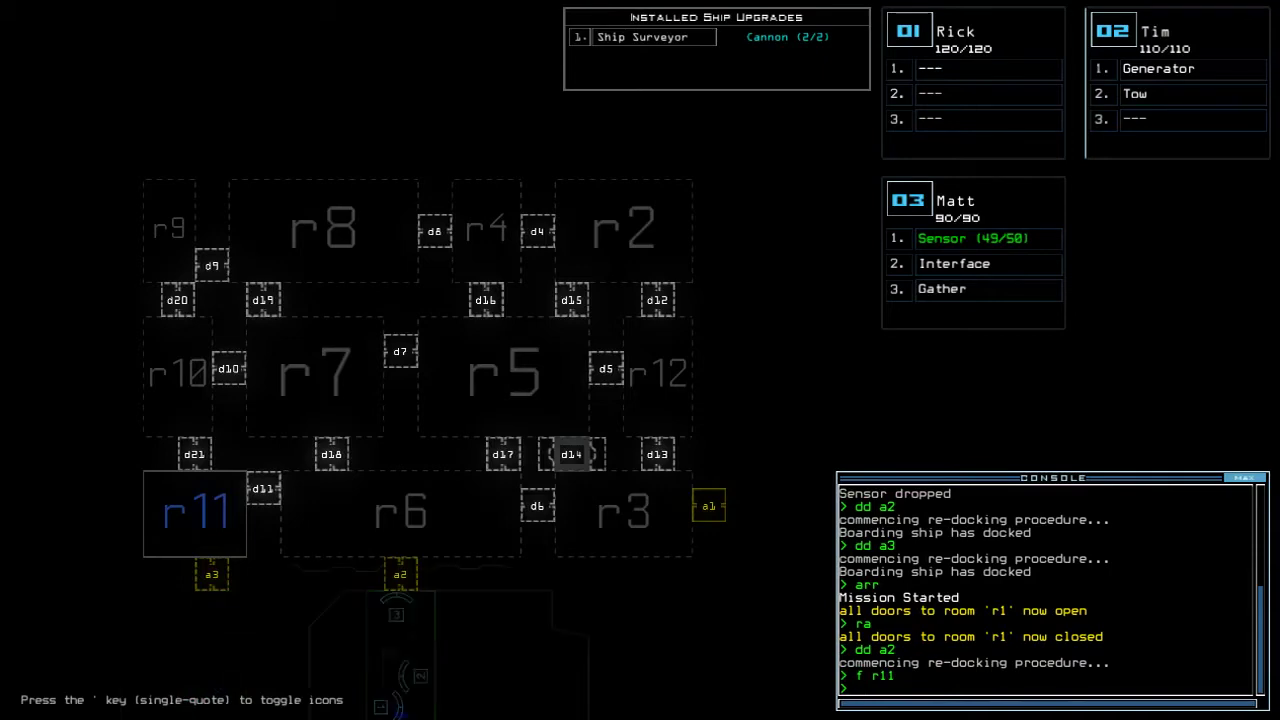
type("3arr")
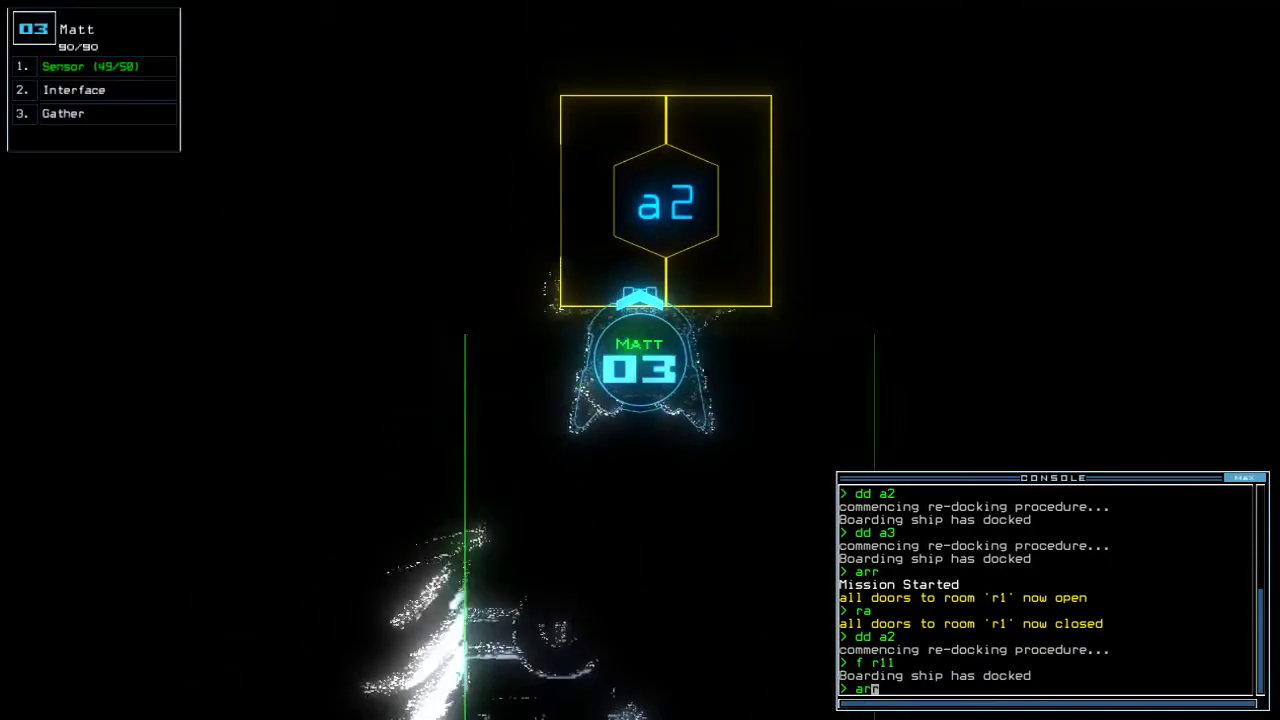
key("Return")
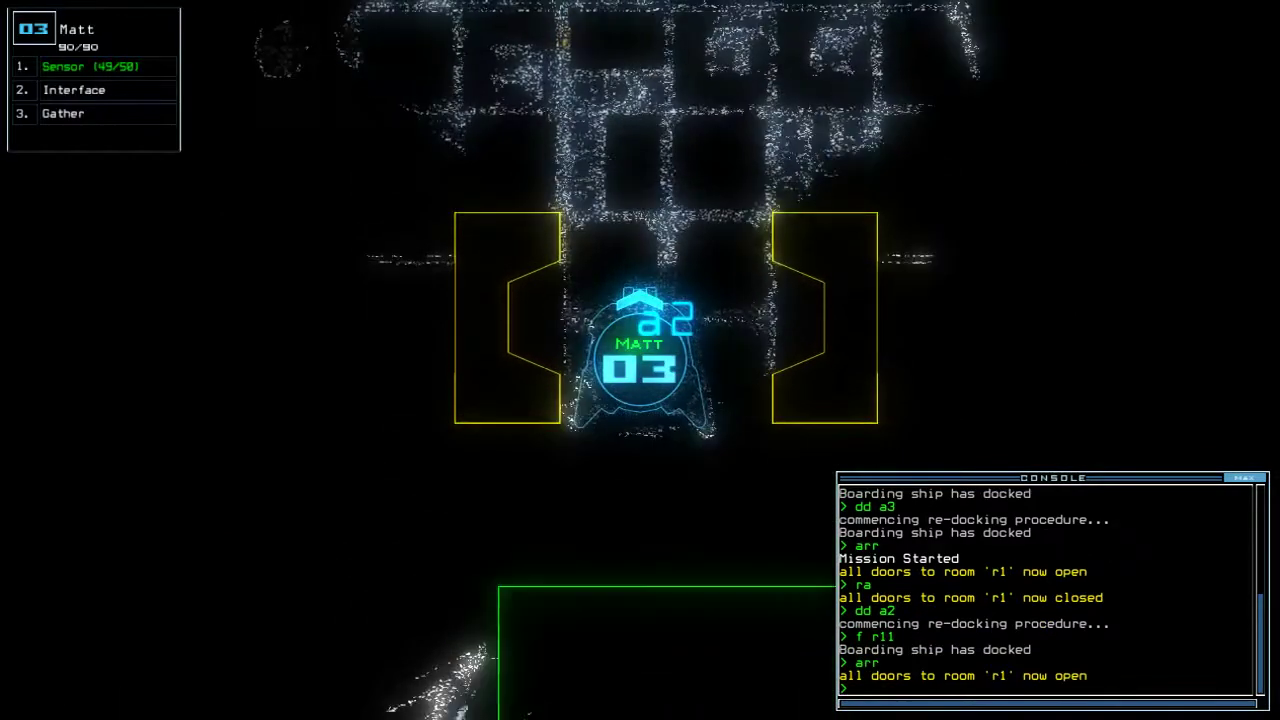
type("ra")
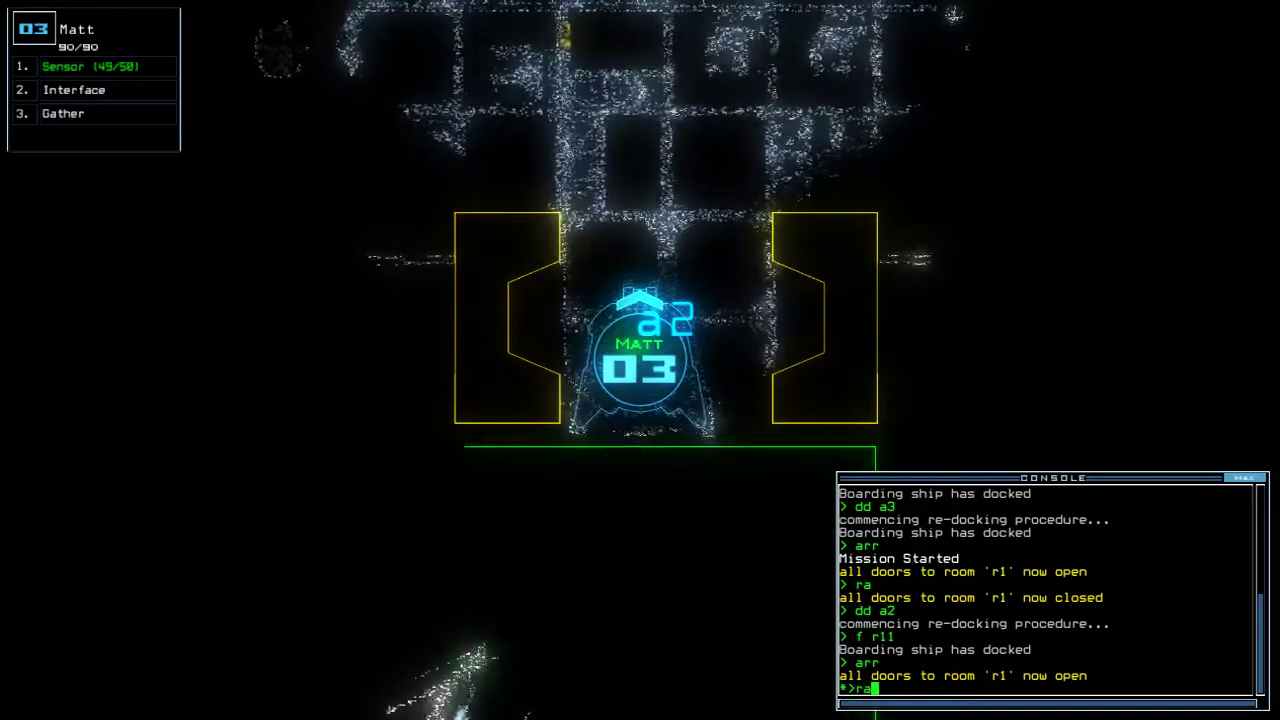
key("BackSpace")
key("BackSpace")
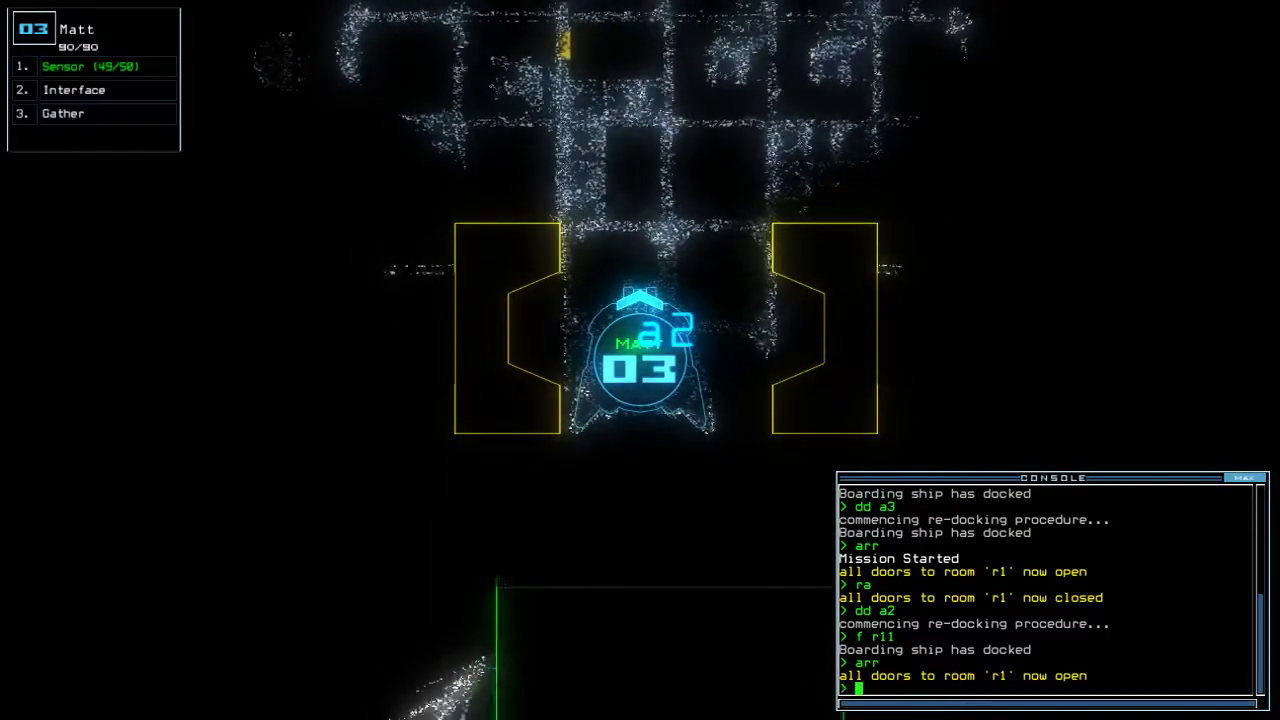
type("ss")
- Drop a sensor, gather scrap four times with Matt, and send drone 2 to r6
key("Return")
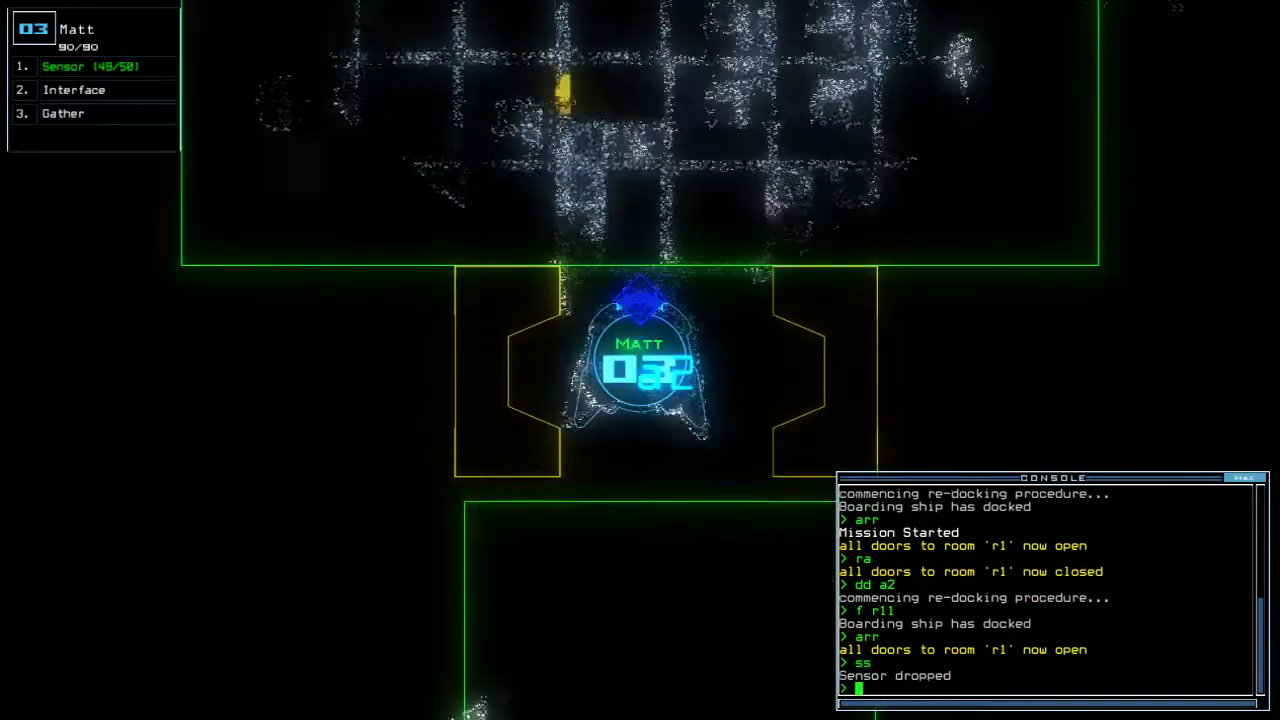
type("g")
key("Return")
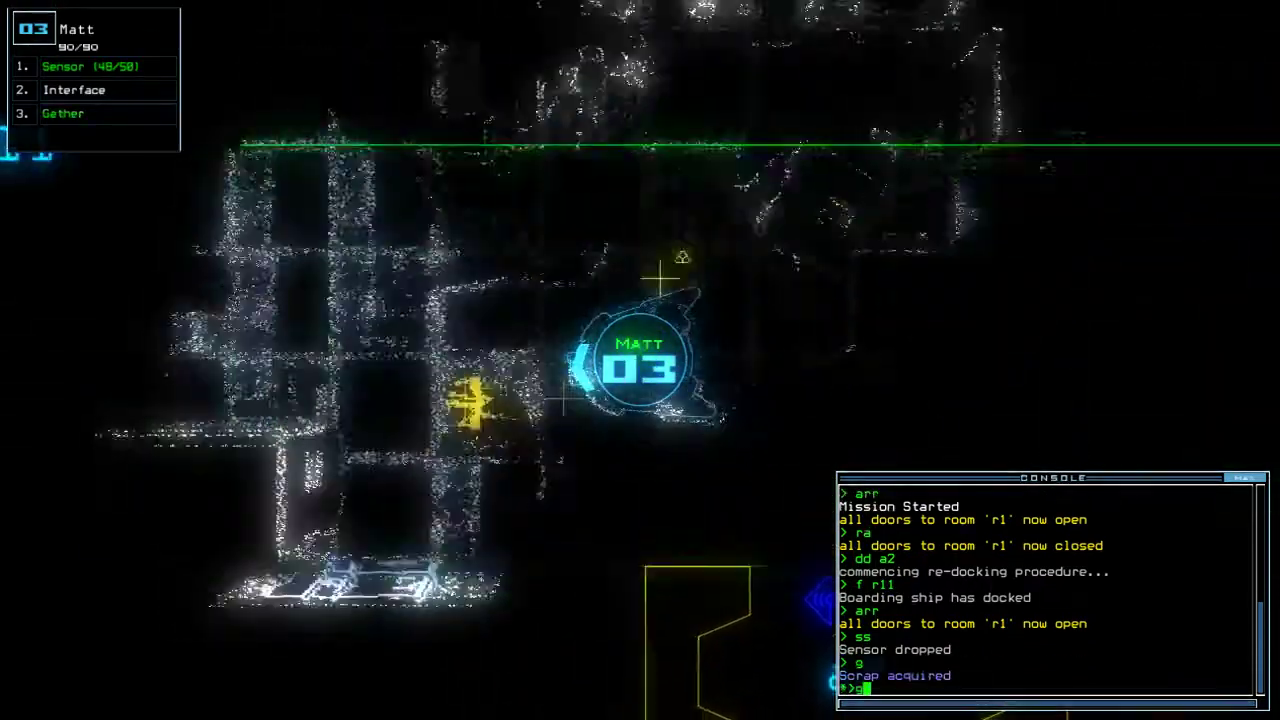
type("g")
key("Return")
type("g")
key("Return")
type("g")
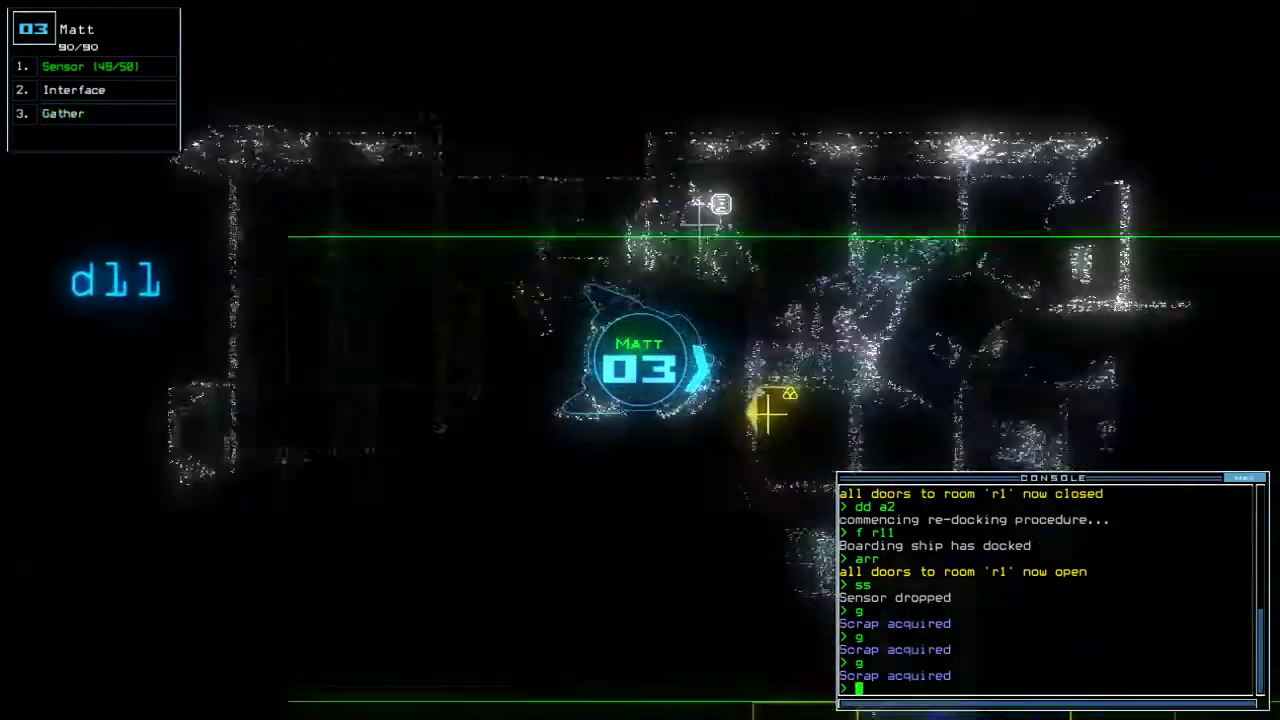
key("Return")
type("navigate 2")
key("Return")
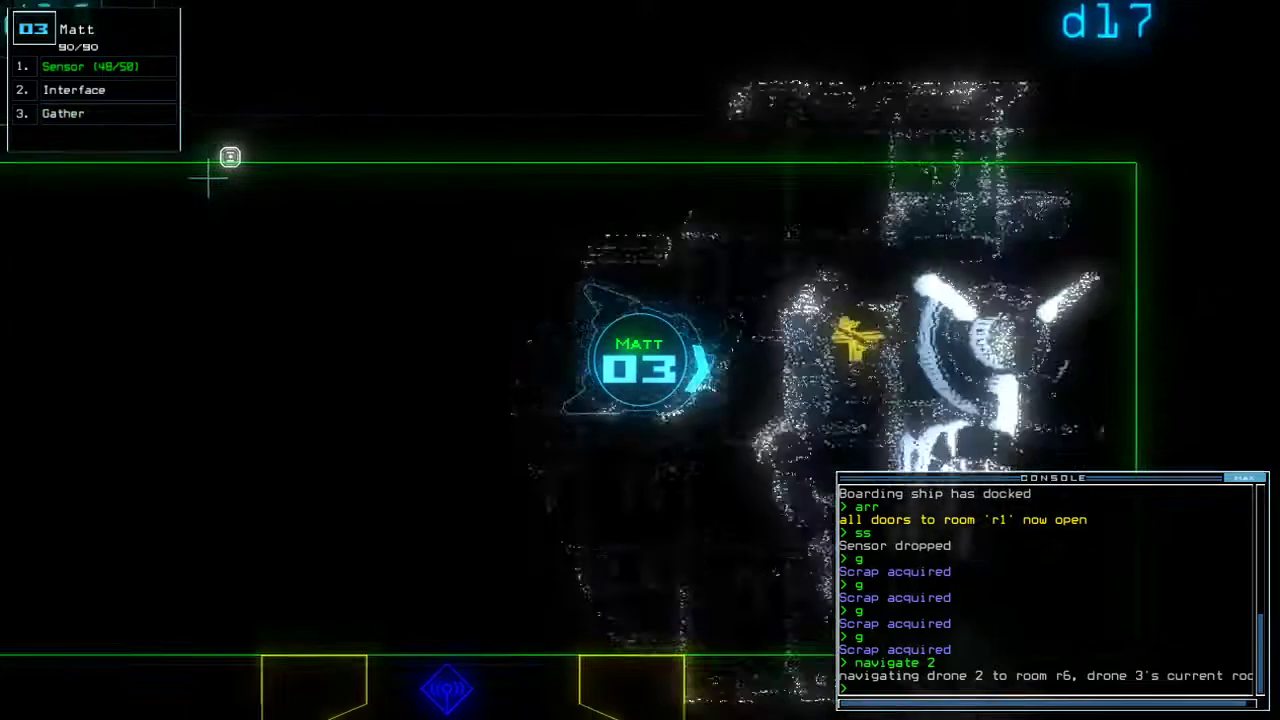
type("g")
- Gather more scrap, start towing Hailey, and activate Tim's generator
key("Return")
type("swap")
key("Return")
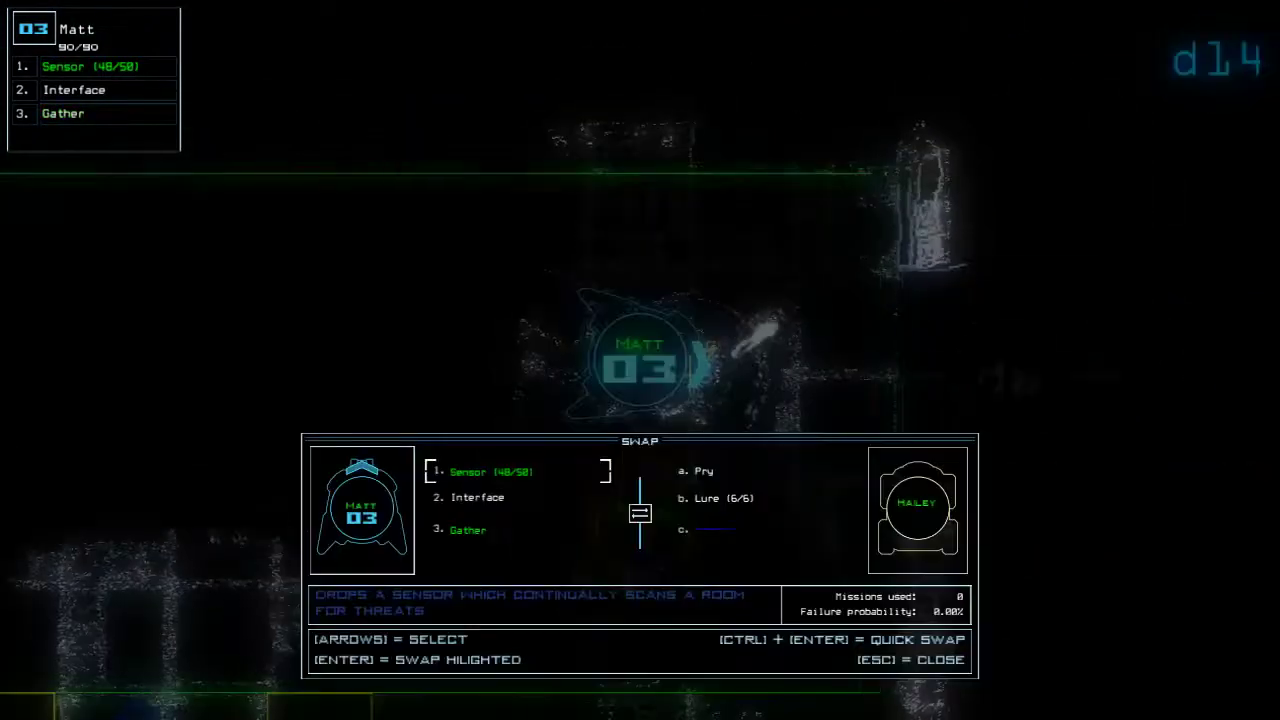
key("Escape")
type("2")
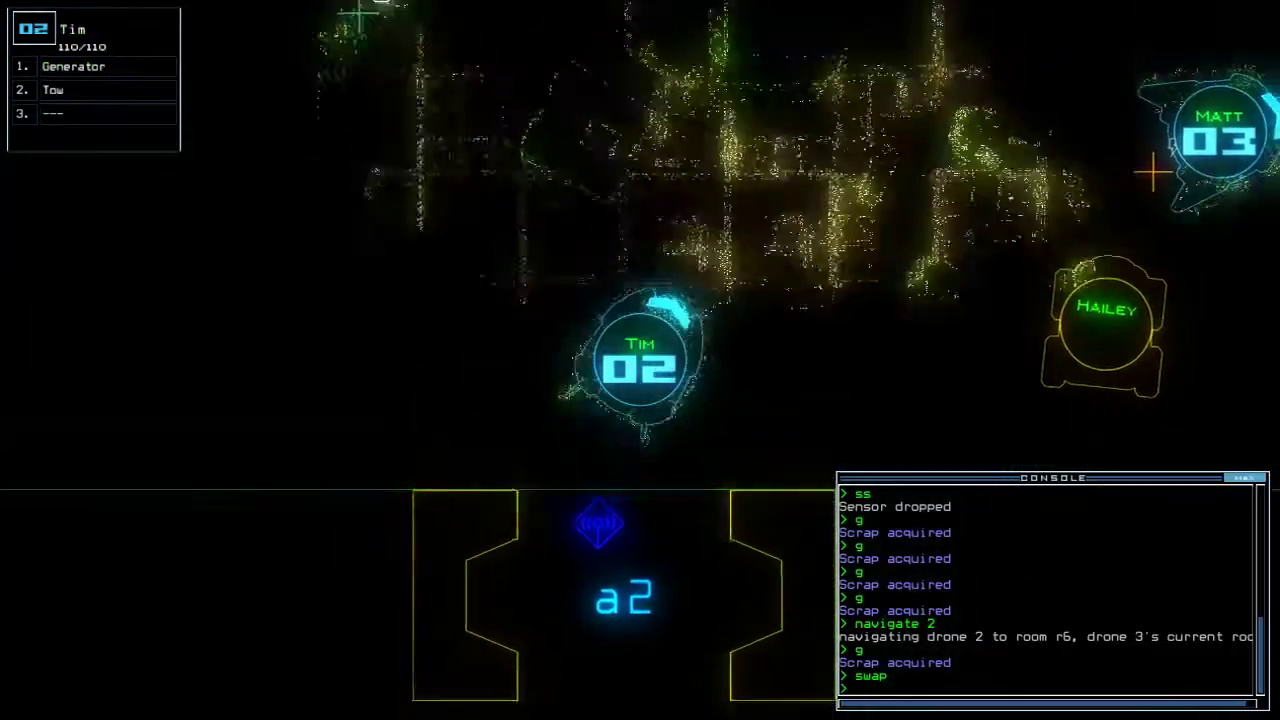
type("tow")
key("Return")
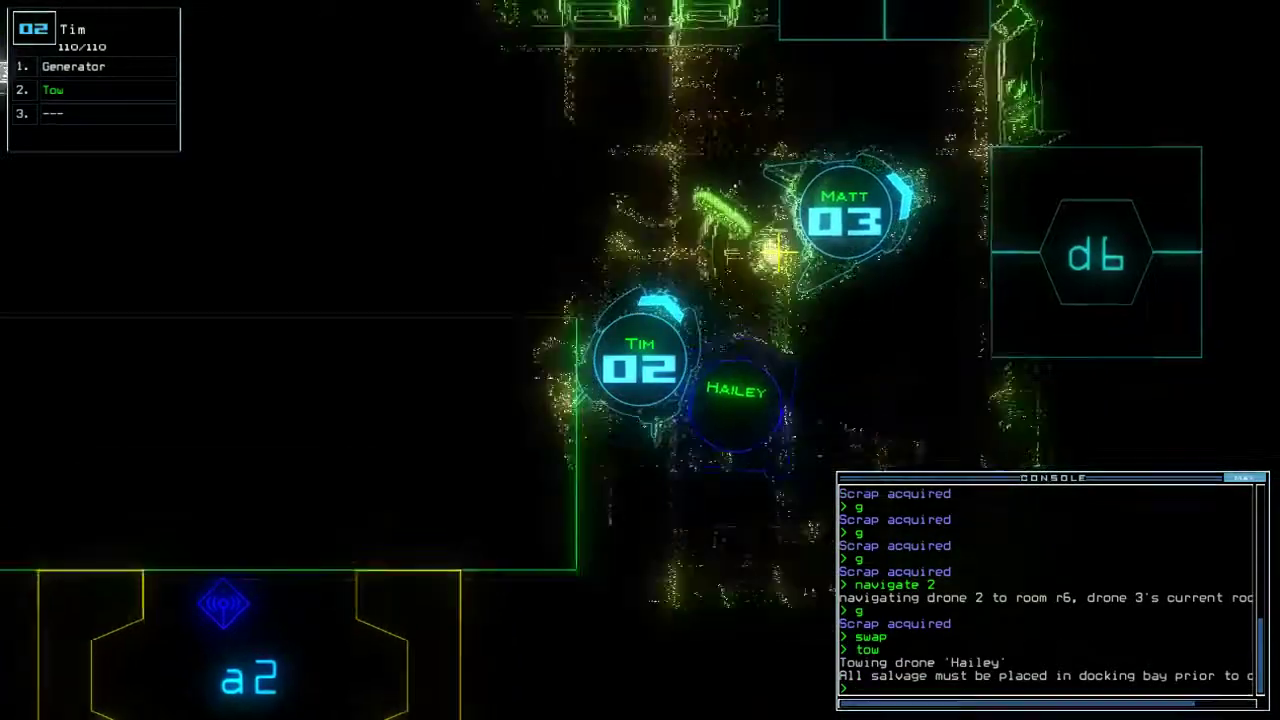
type("generator")
key("Return")
type("swap")
- Move Hailey's Lure module into Tim's third slot
key("Return")
key("Down")
key("Return")
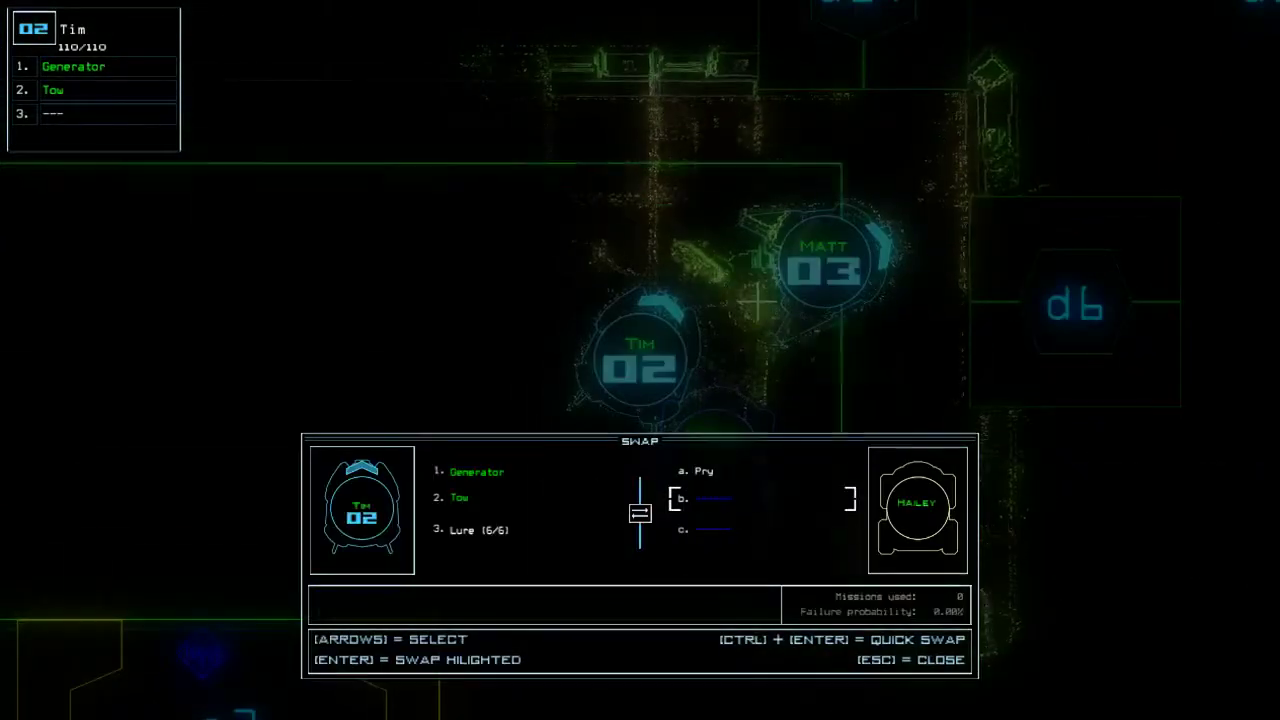
key("Escape")
key("space")
key("space")
type("3")
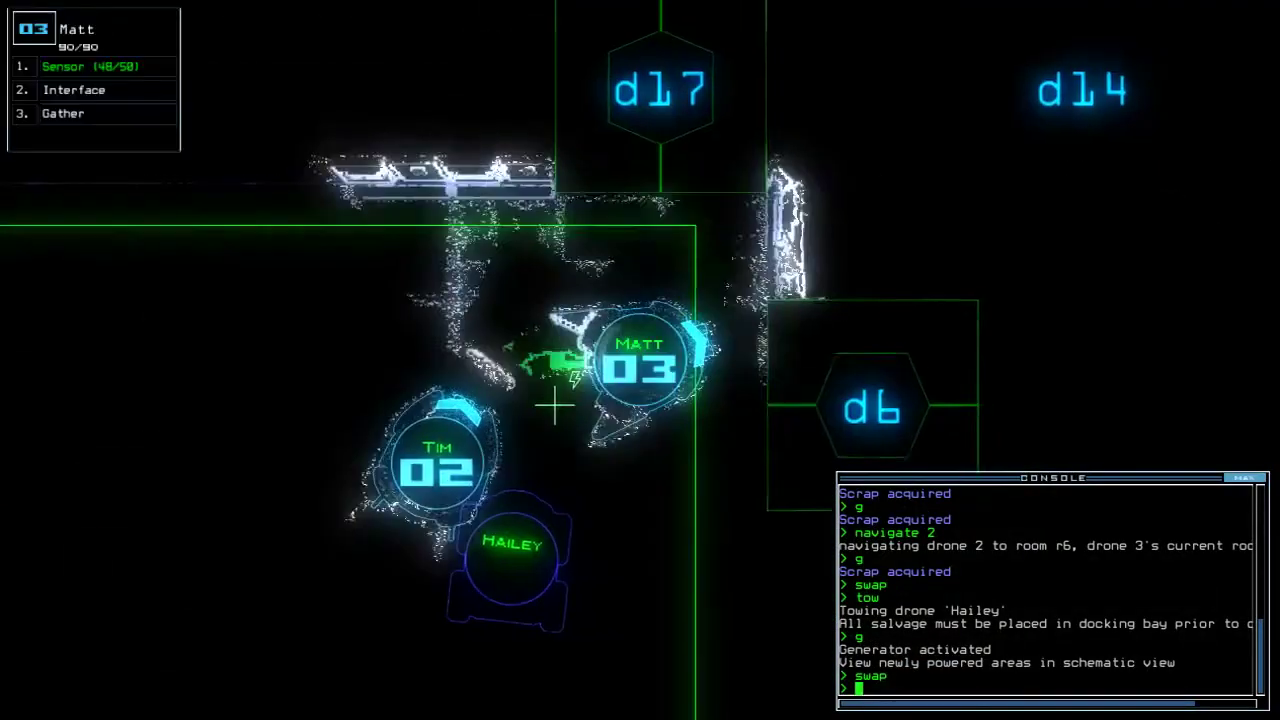
type("d6")
- Open door d6, drop two sensors, collect scrap, and redock at airlock a1
key("Return")
type("ss")
key("Return")
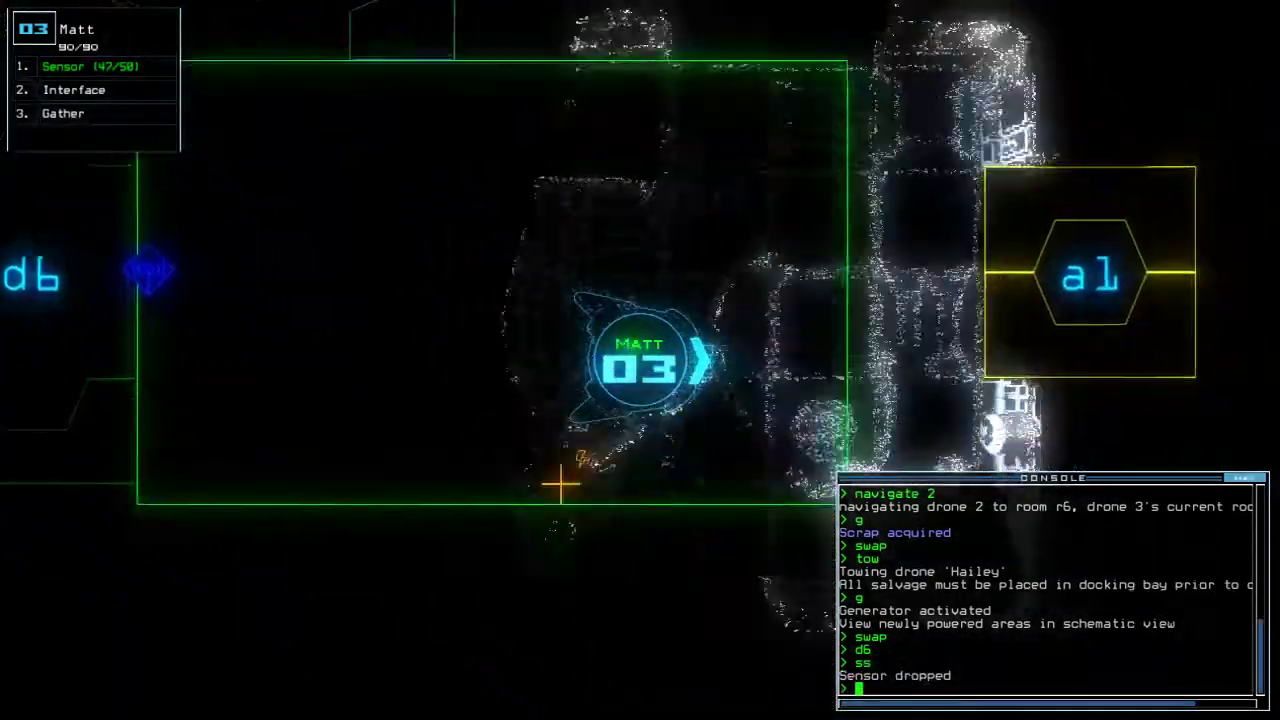
type("g")
key("Return")
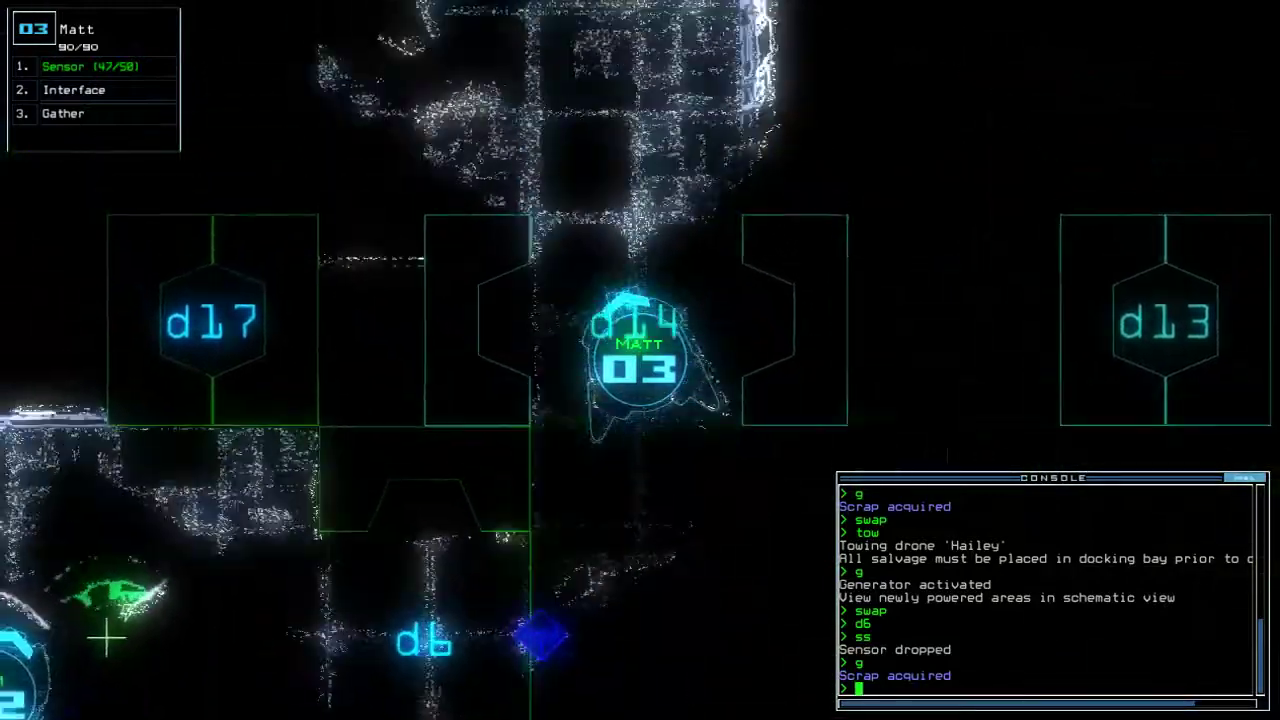
type("ss")
key("Return")
type("dd a1")
key("Return")
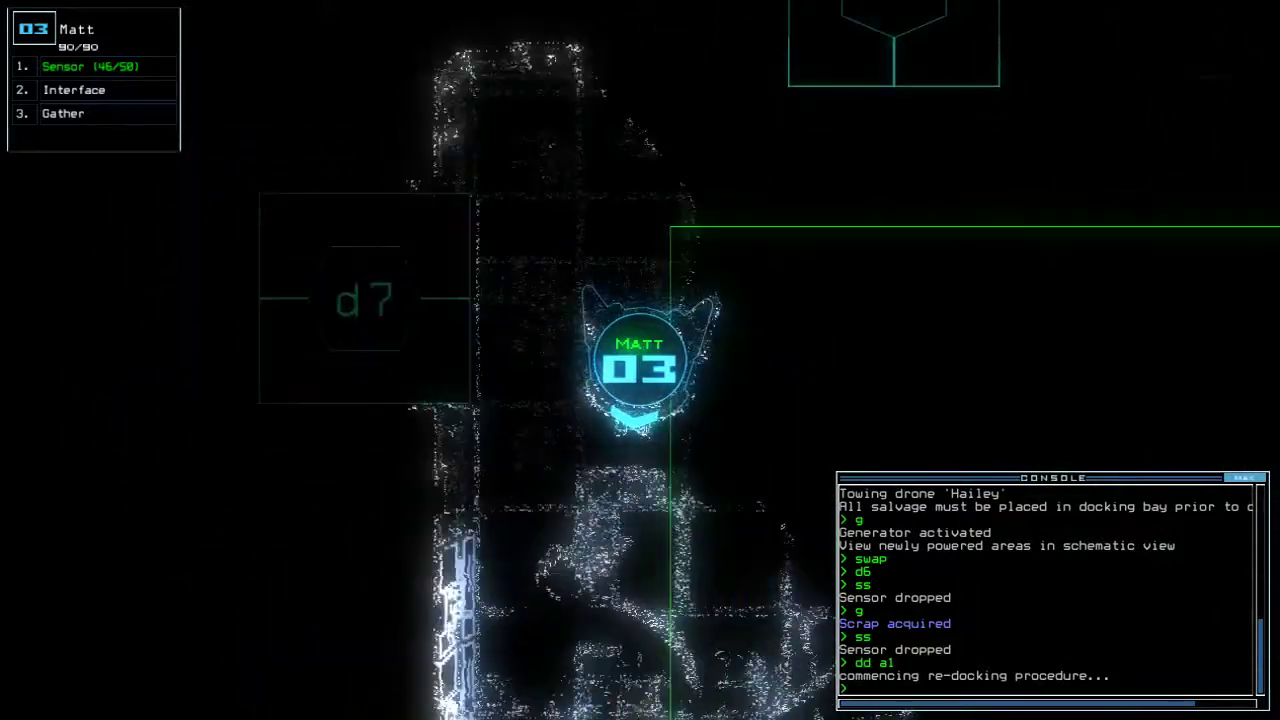
type("g")
key("Return")
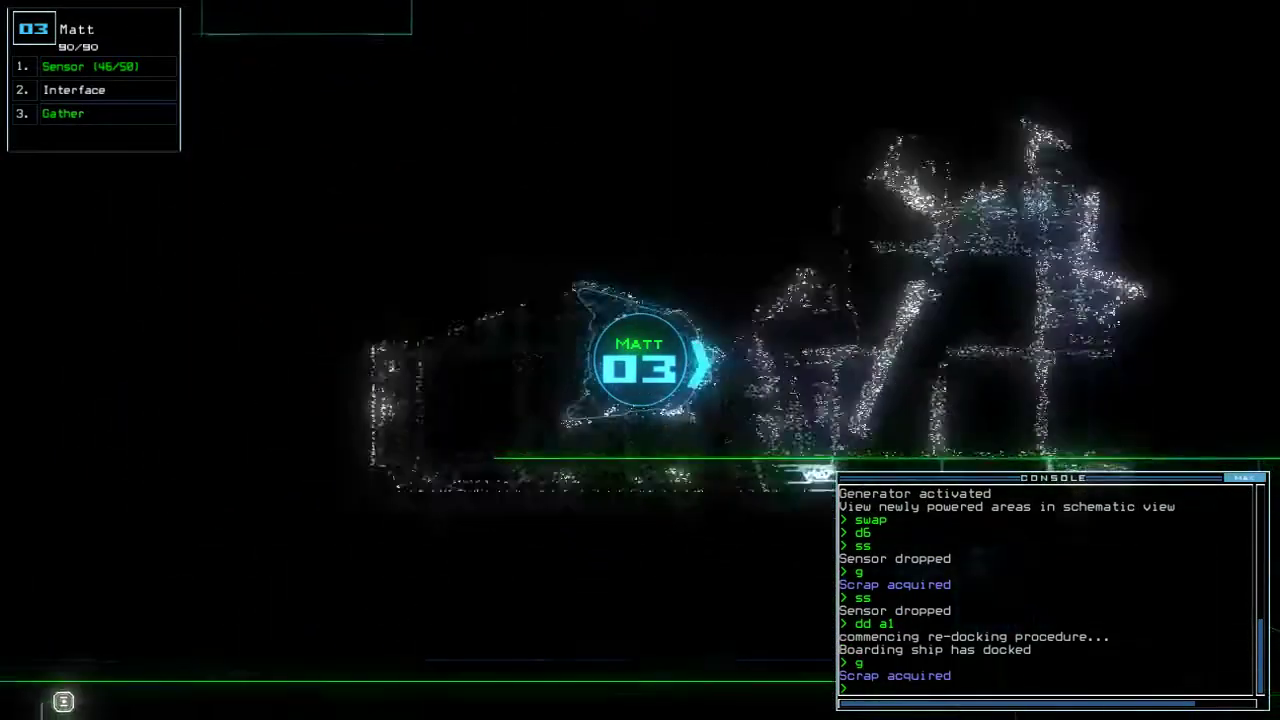
- Toggle door d17 twice and then door d18
key("space")
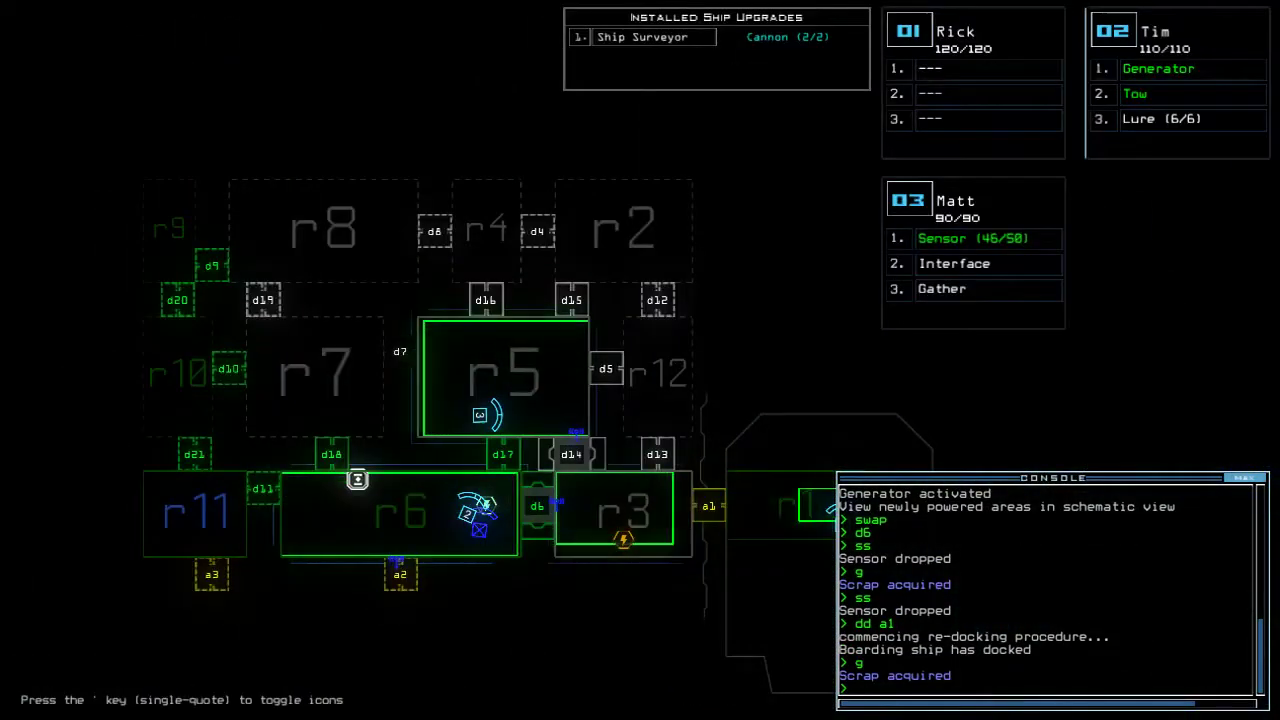
key("space")
type("d1")
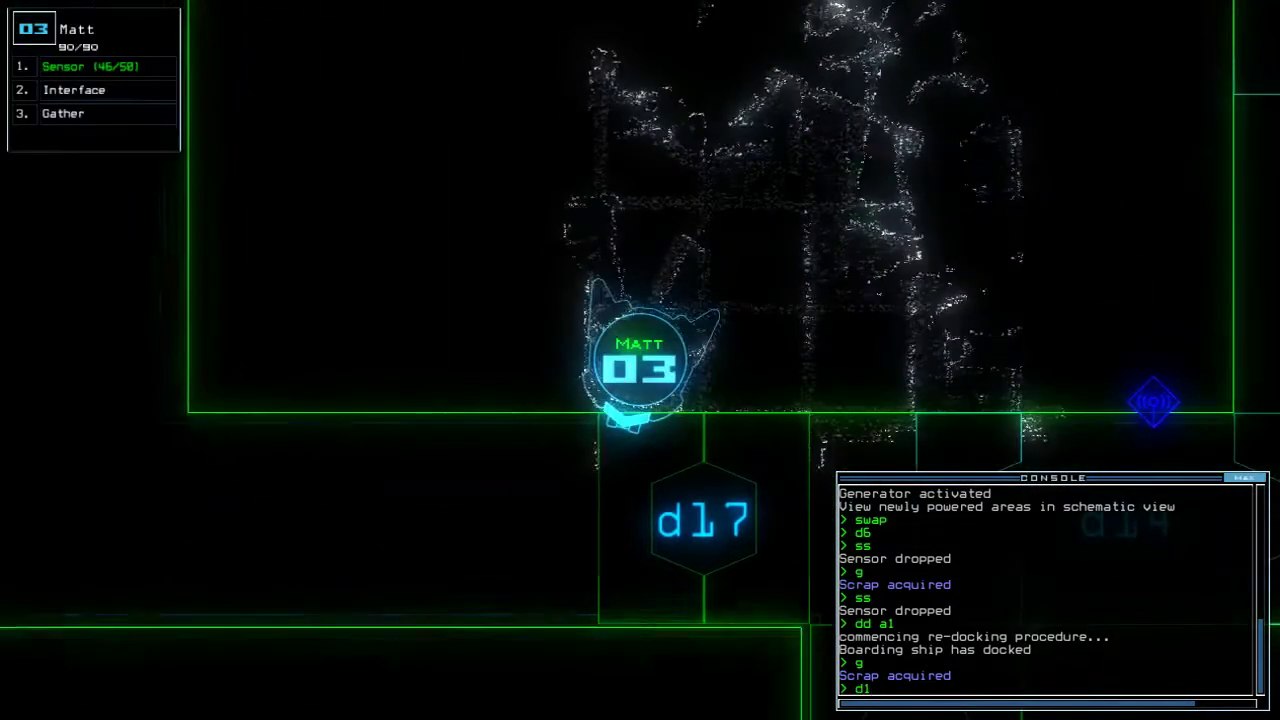
type("7")
key("Return")
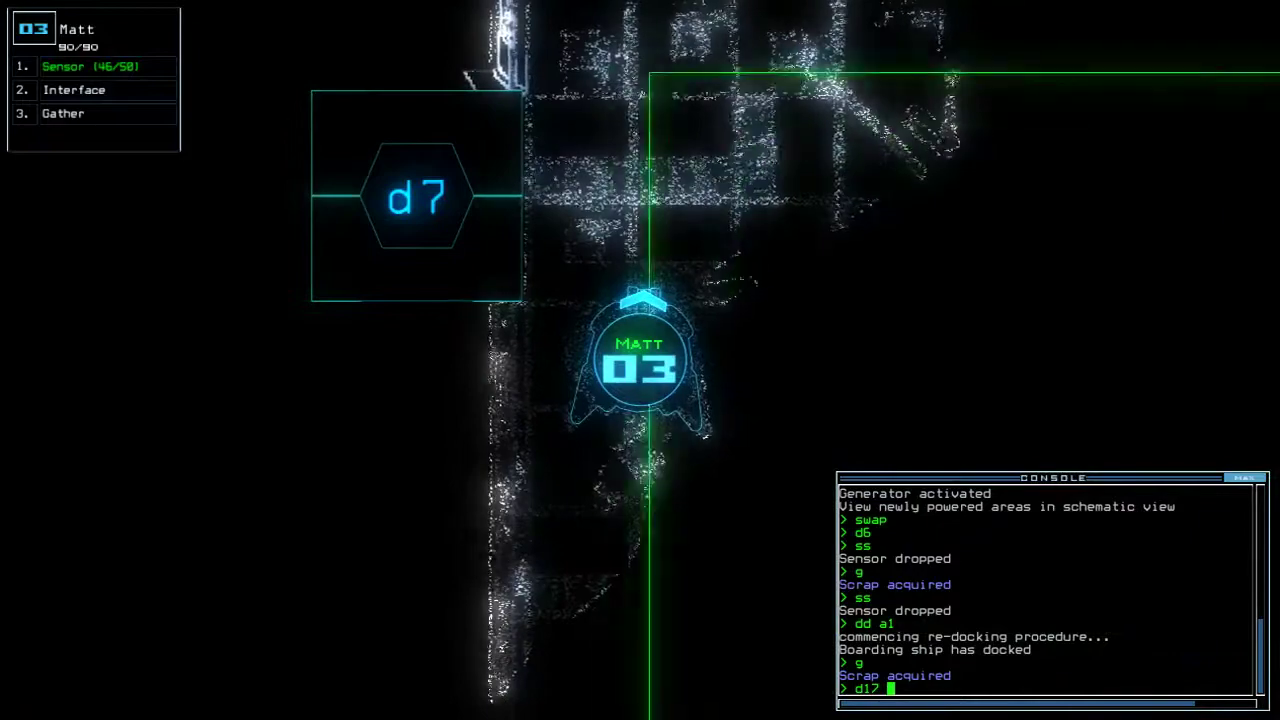
key("Return")
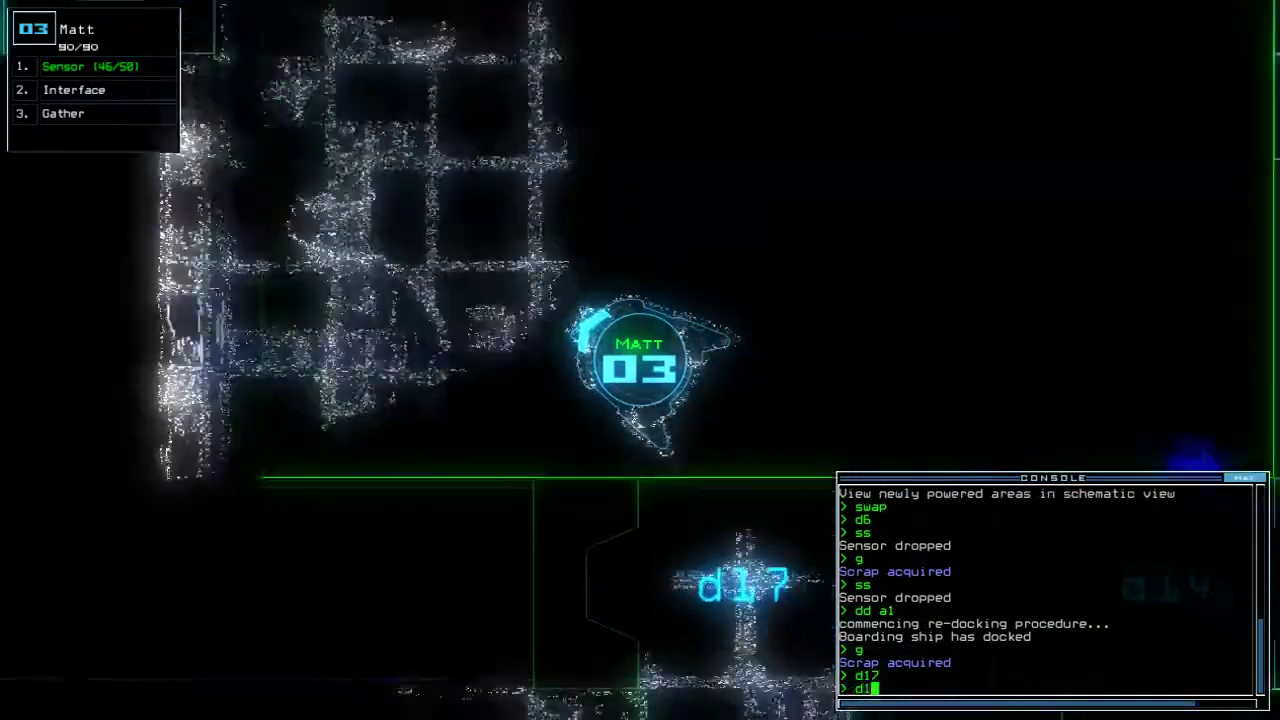
type("d17")
key("Return")
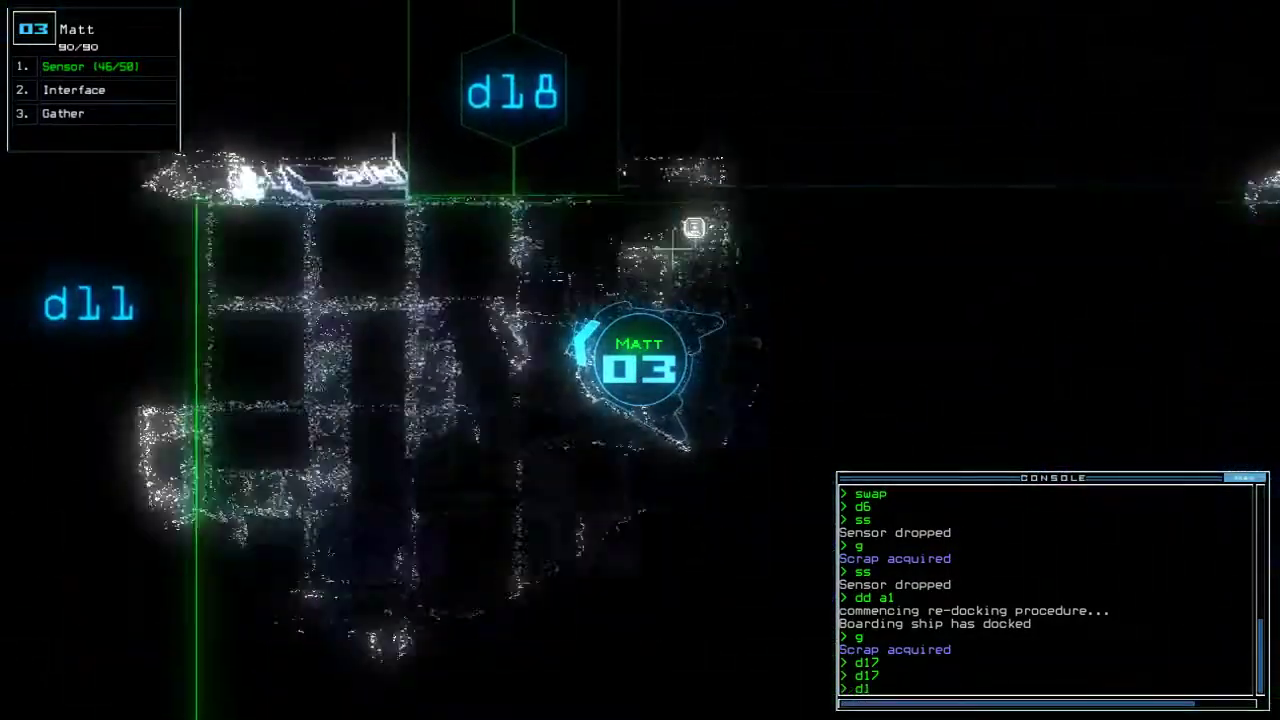
type("d18")
key("Return")
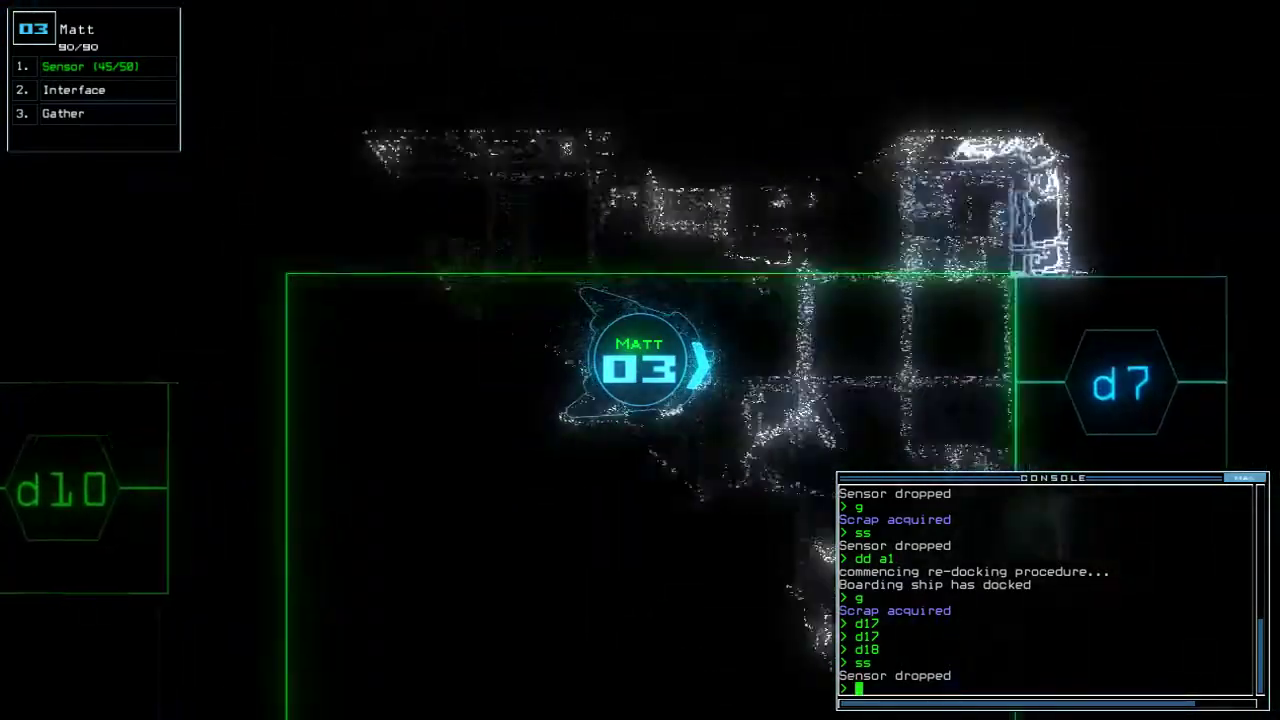
- Toggle door d10, close nearby doors, and toggle d10 and d18 again
key("Tab")
key("Tab")
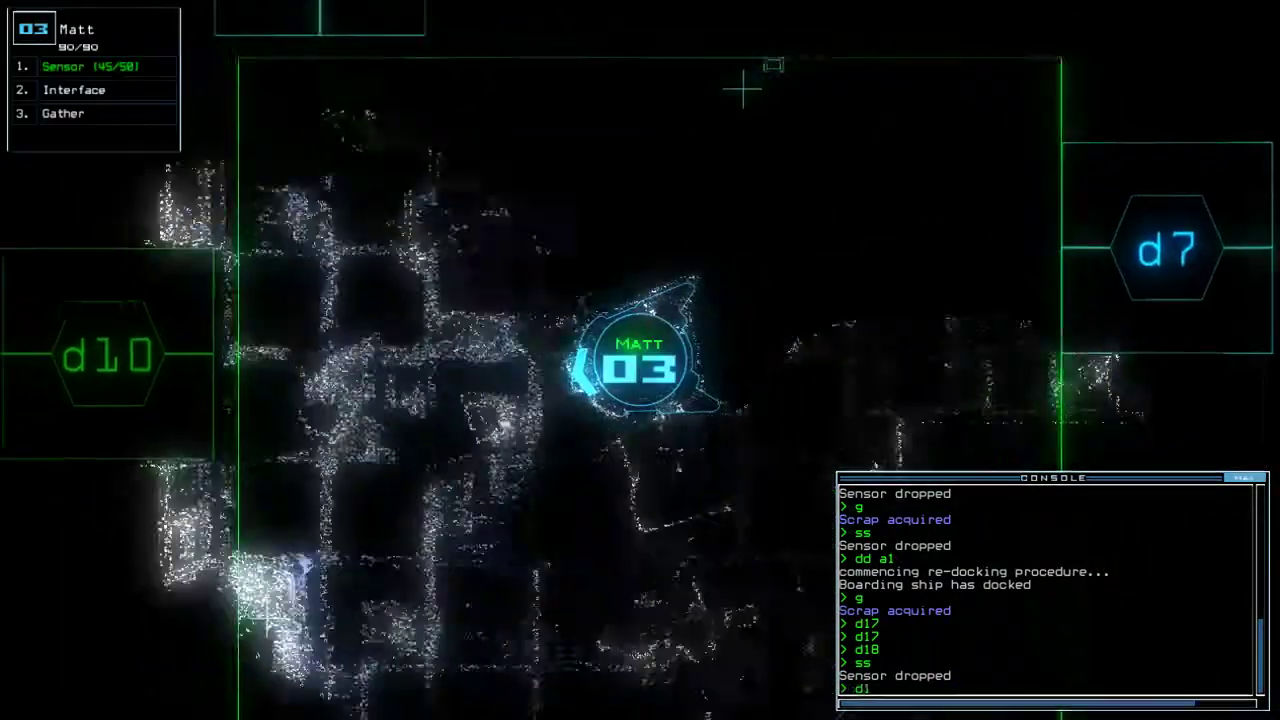
type("d10")
key("Return")
key("Tab")
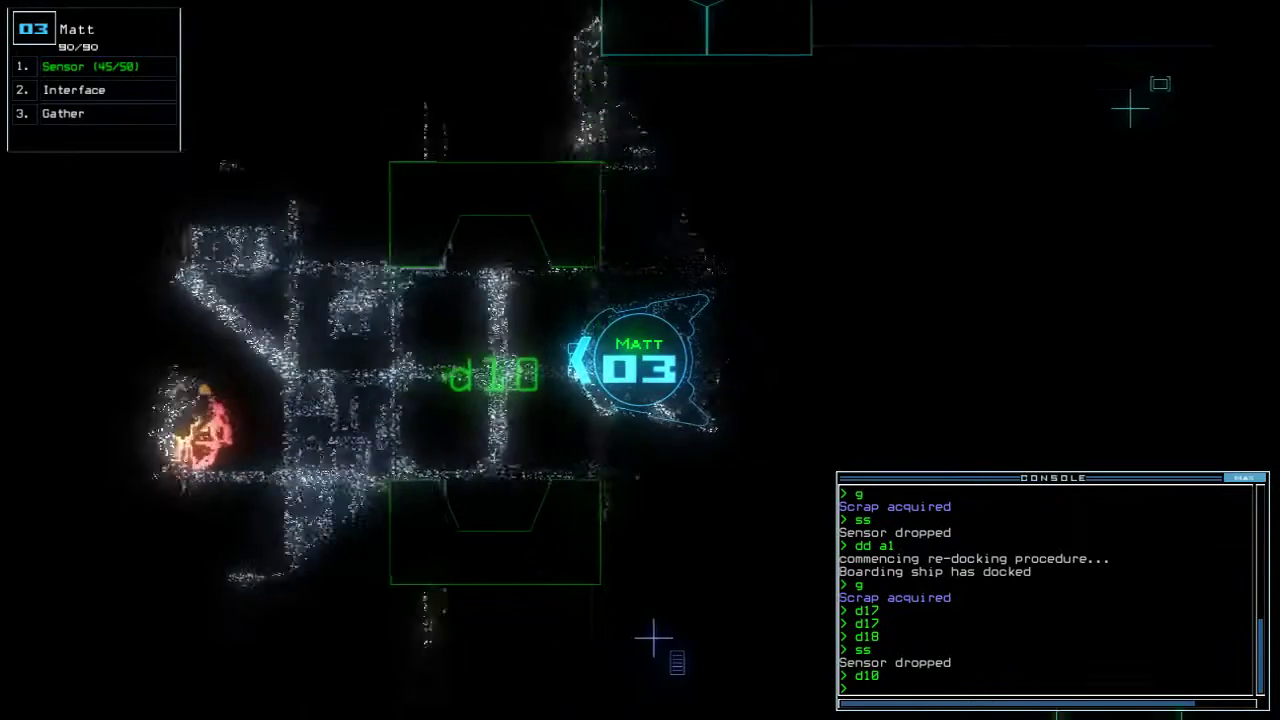
key("Tab")
type("cccc")
key("Return")
type("d1")
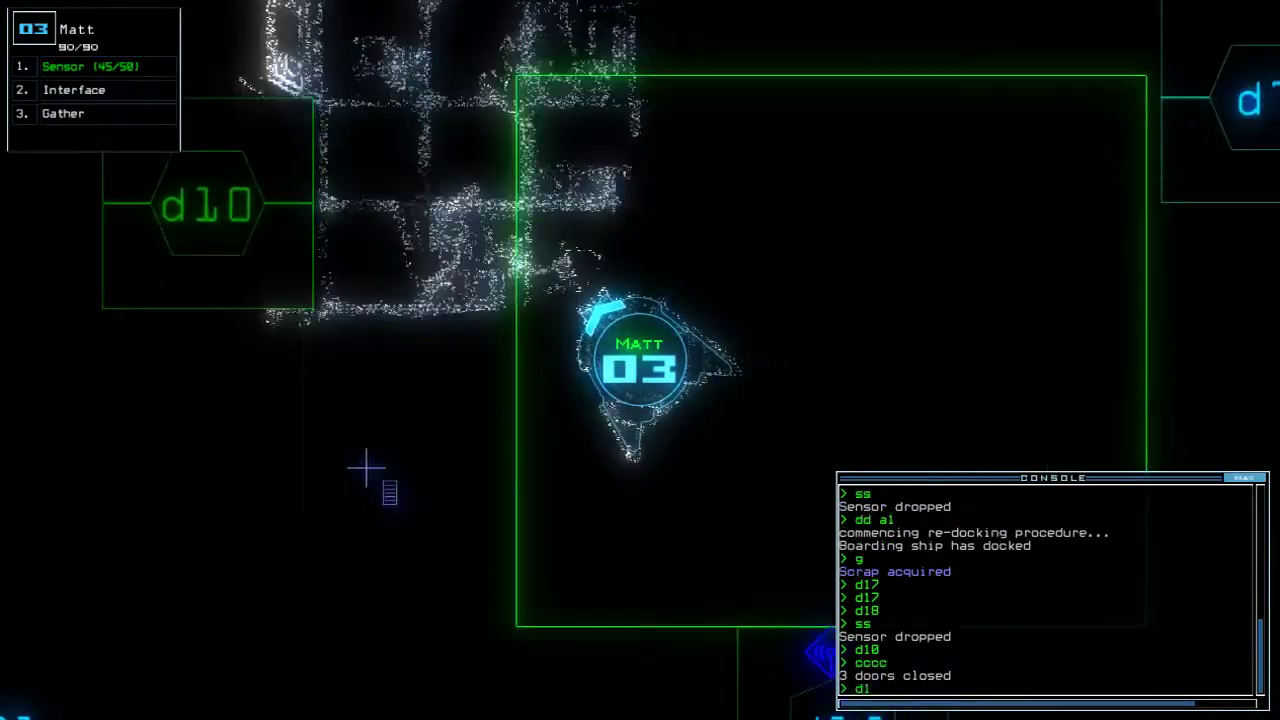
type("0 d18")
key("Return")
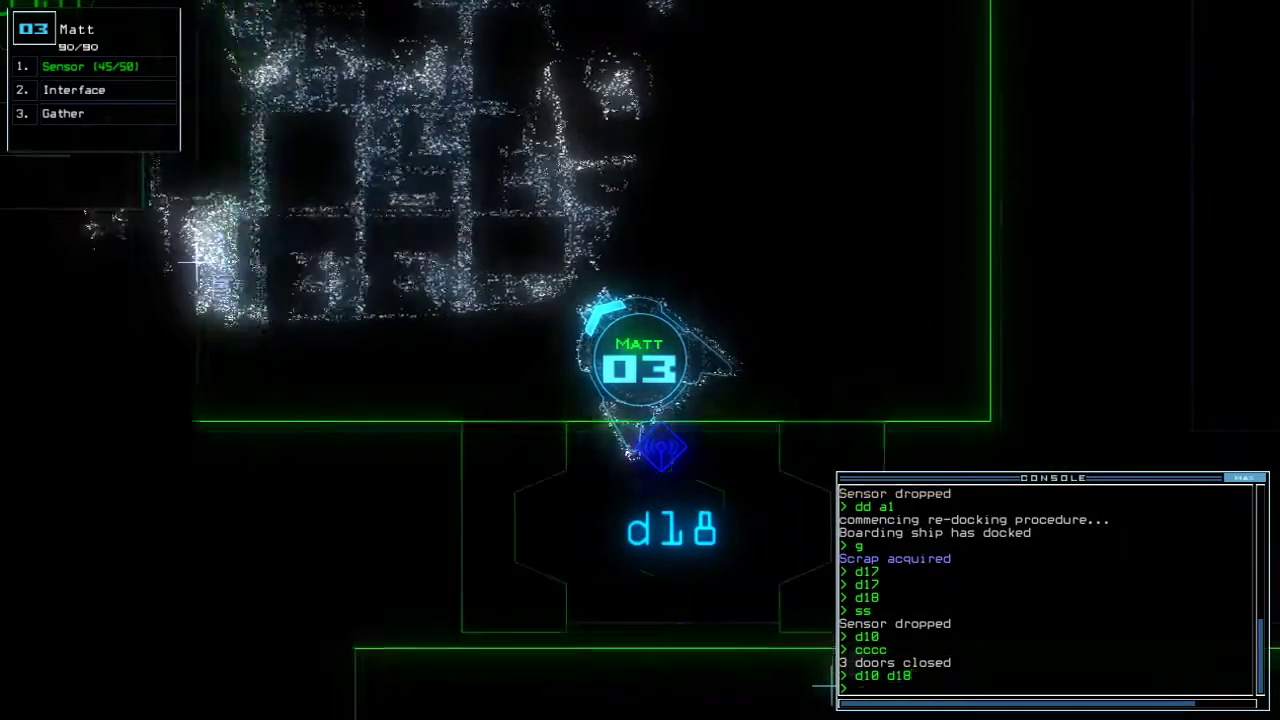
type("d18")
key("Return")
- Open all doors to room r1 and have drone 02 stop towing
key("Tab")
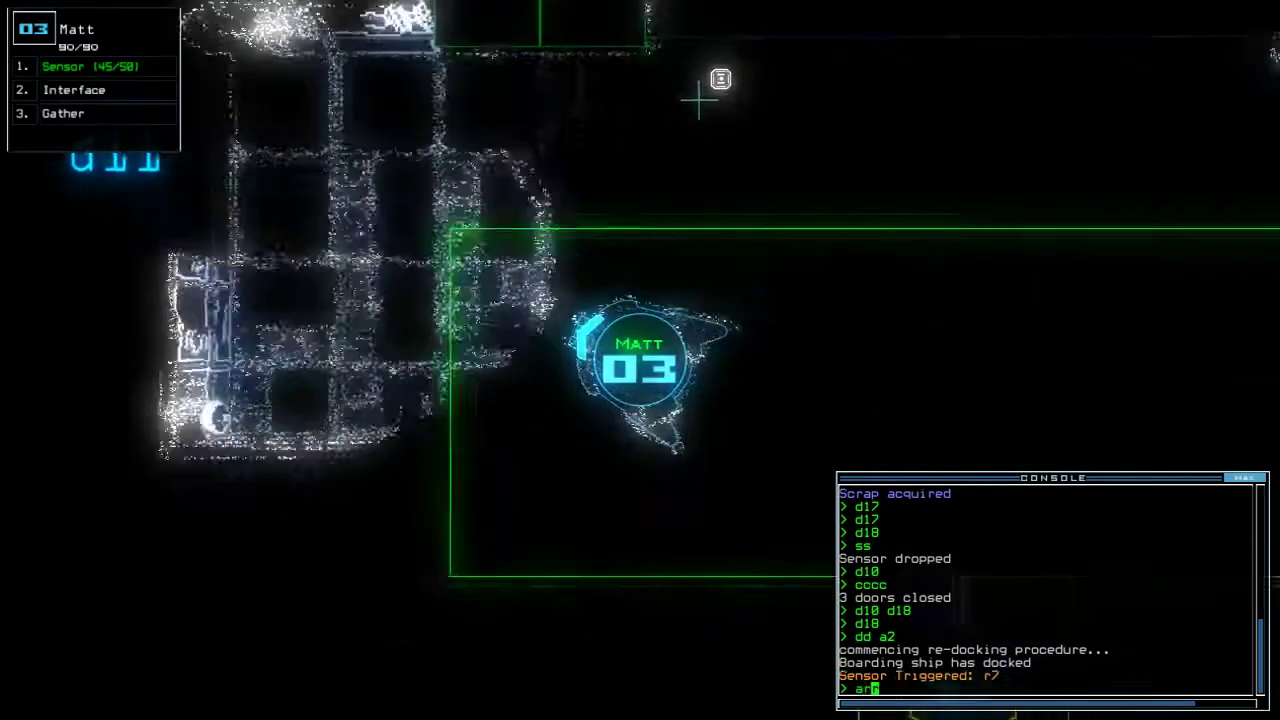
type("arr")
key("Return")
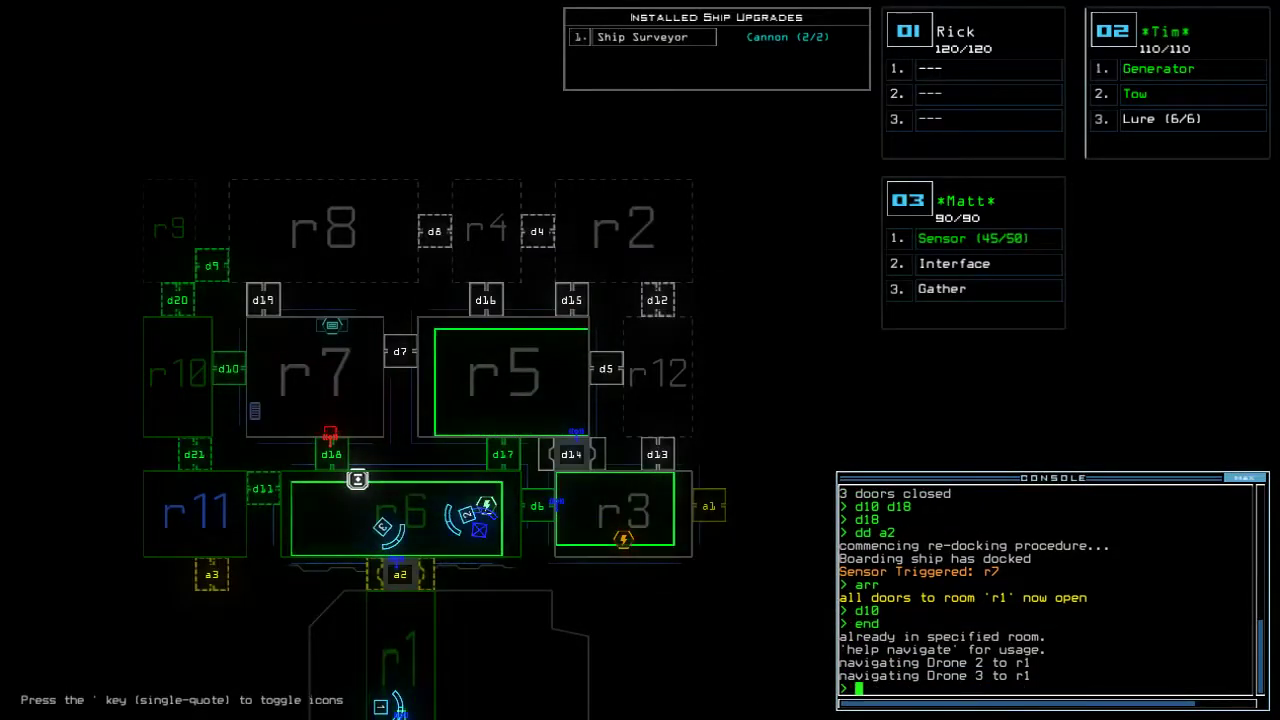
key("3")
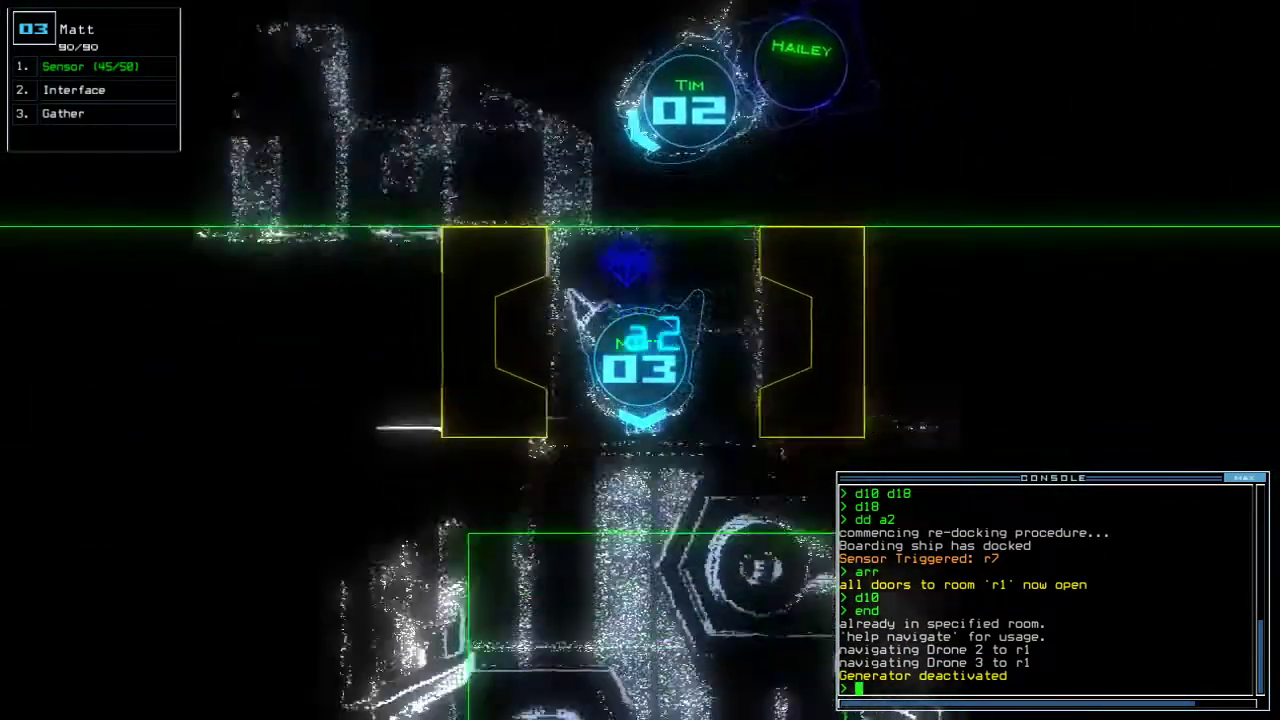
key("2")
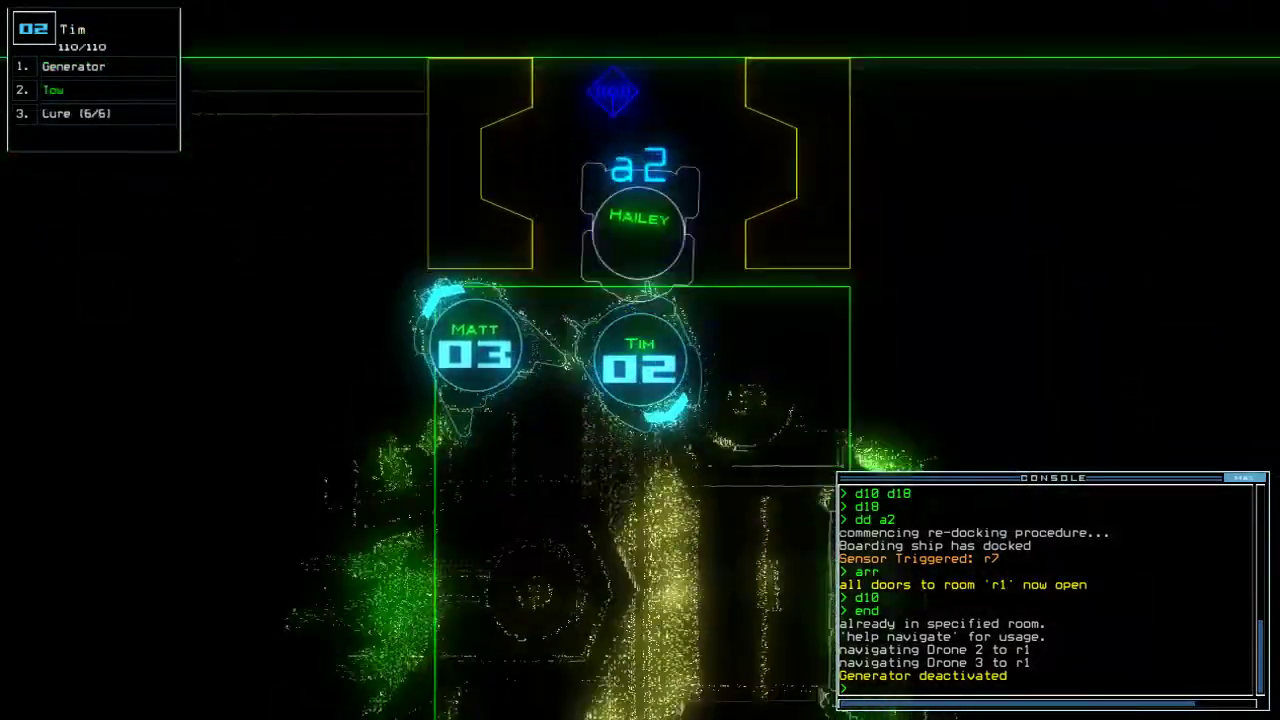
type("tow")
key("Return")
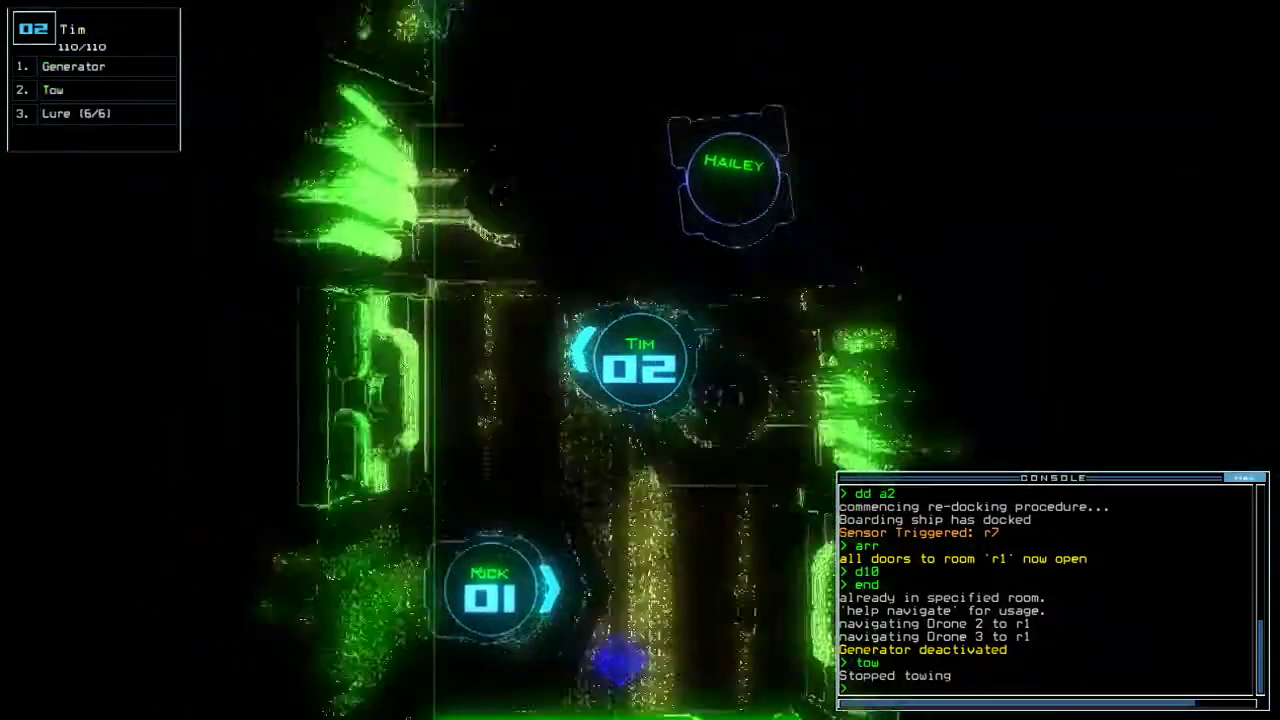
key("space")
type("arr")
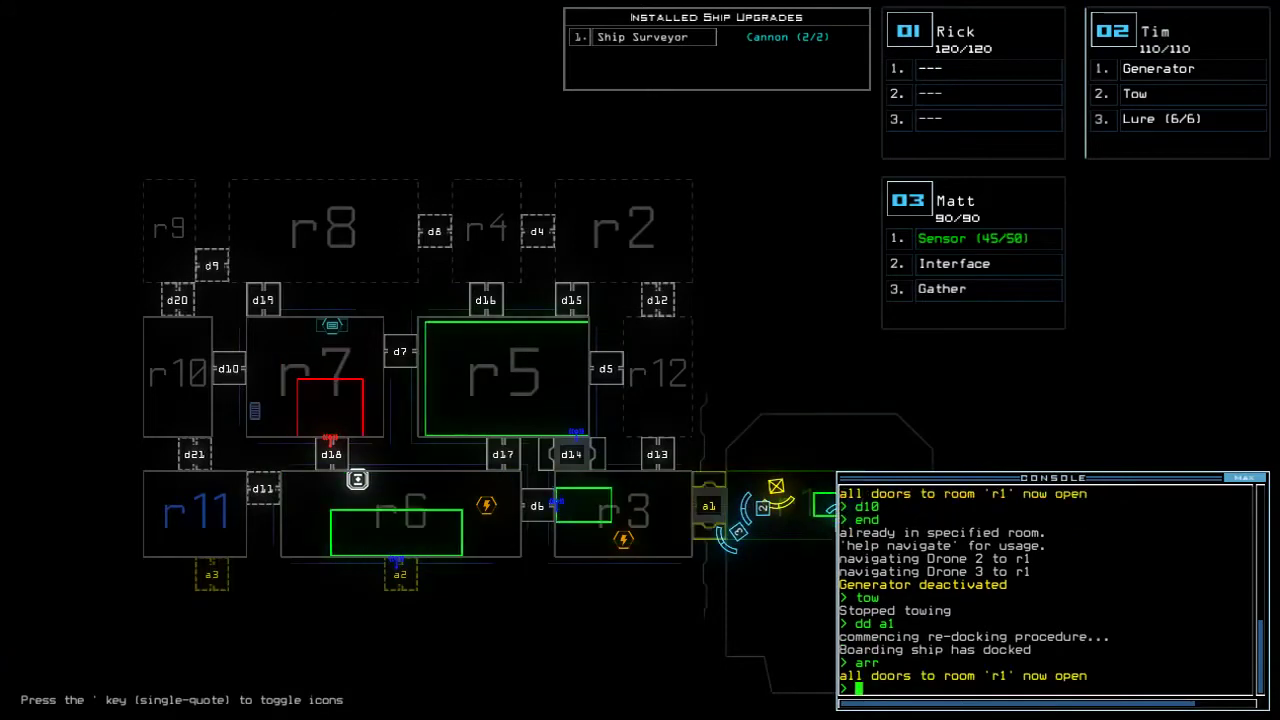
type("2")
type("g")
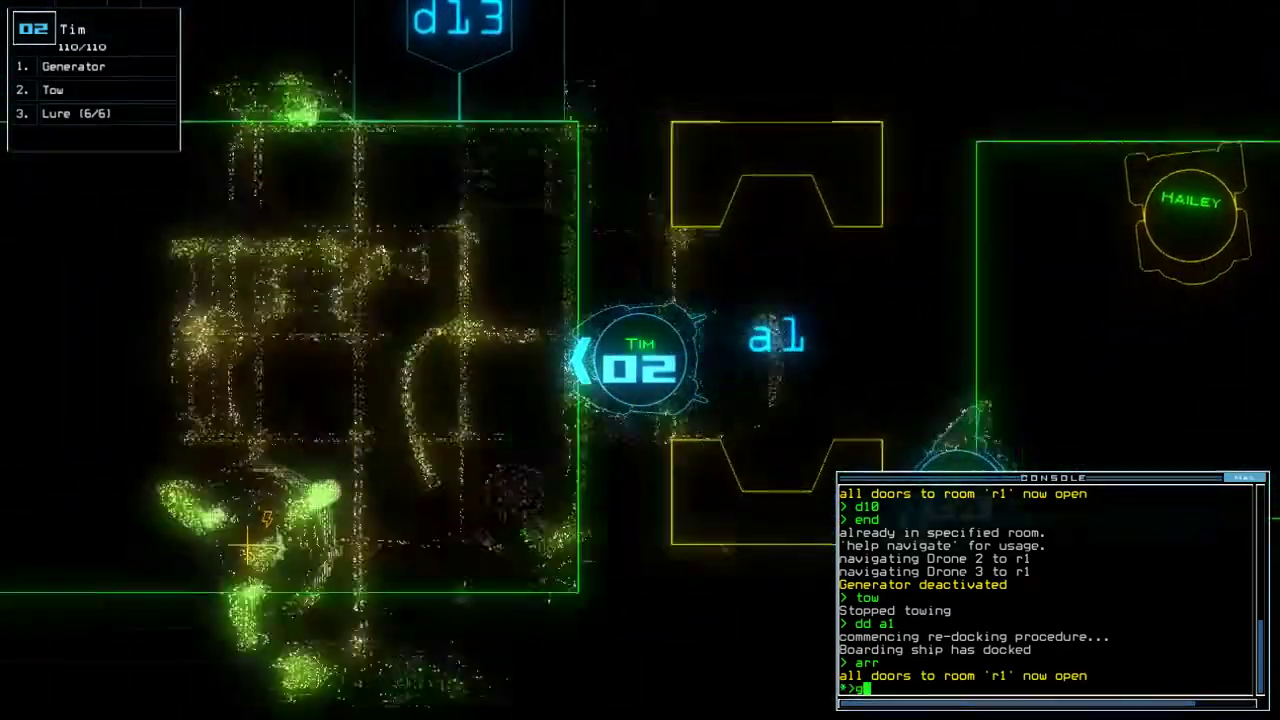
type("3")
- Reactivate the generator and check drone 03's camera
key("Return")
key("space")
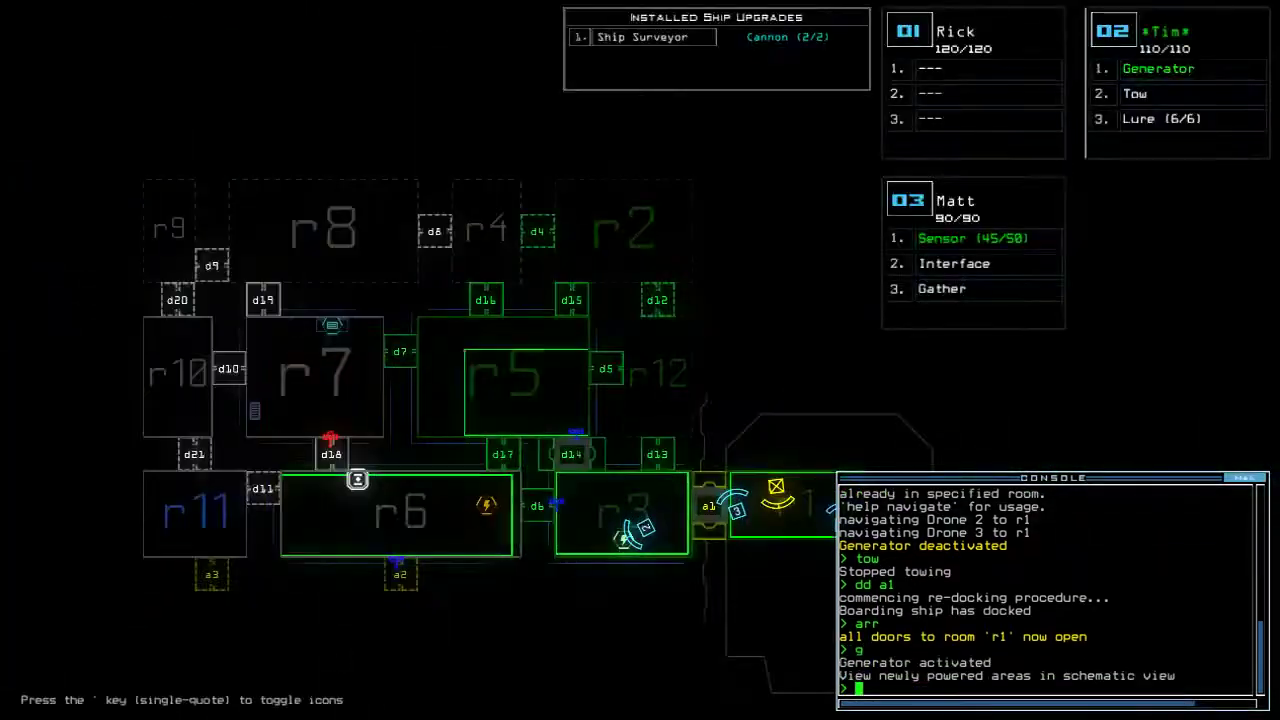
key("space")
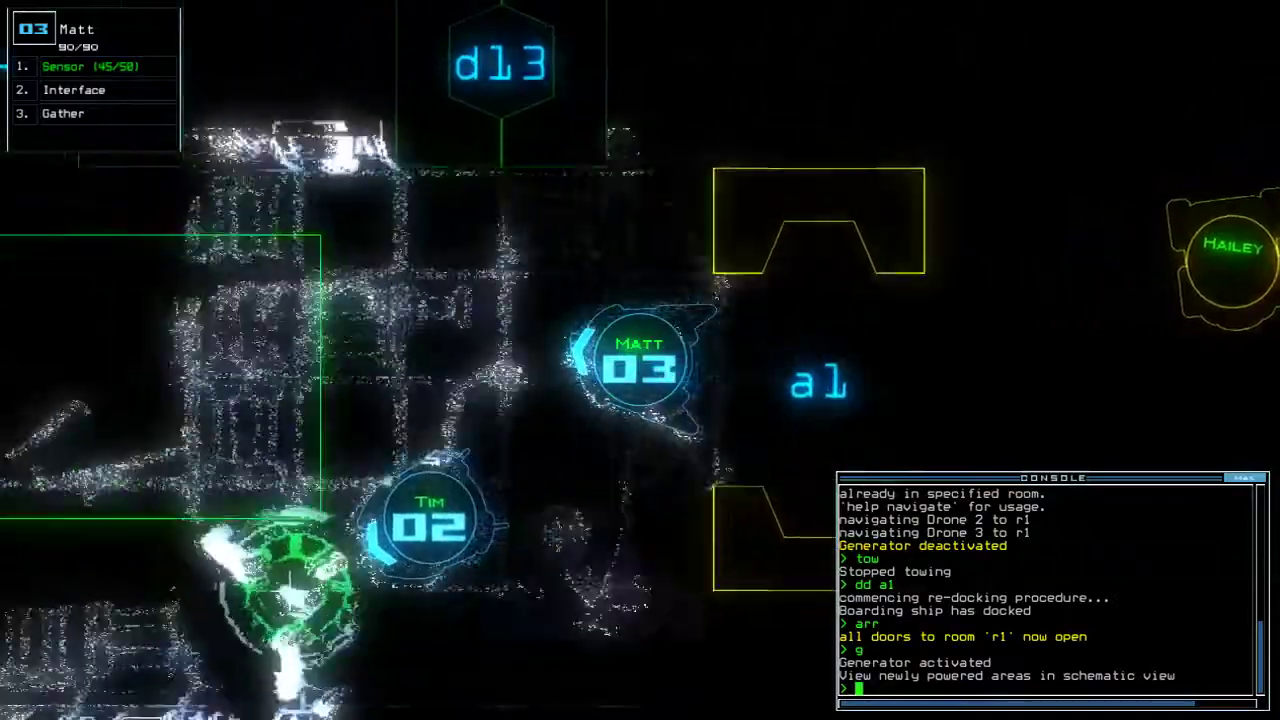
key("space")
key("space")
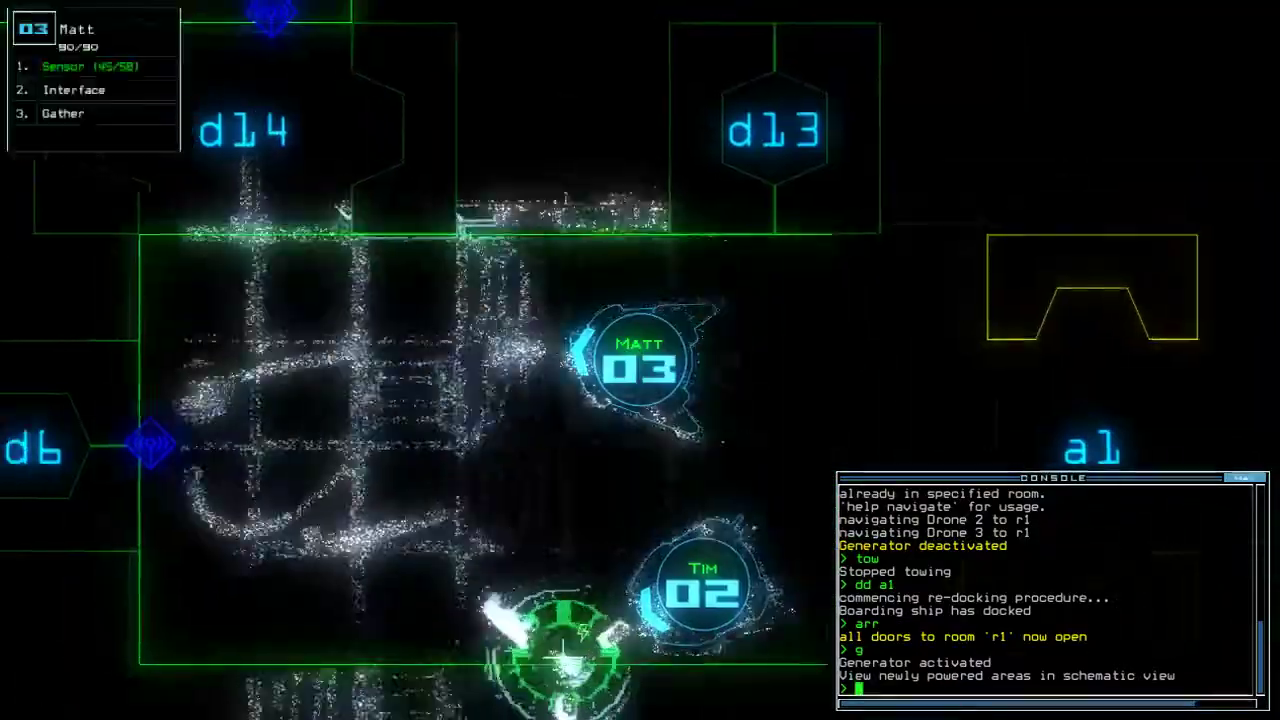
type("d14")
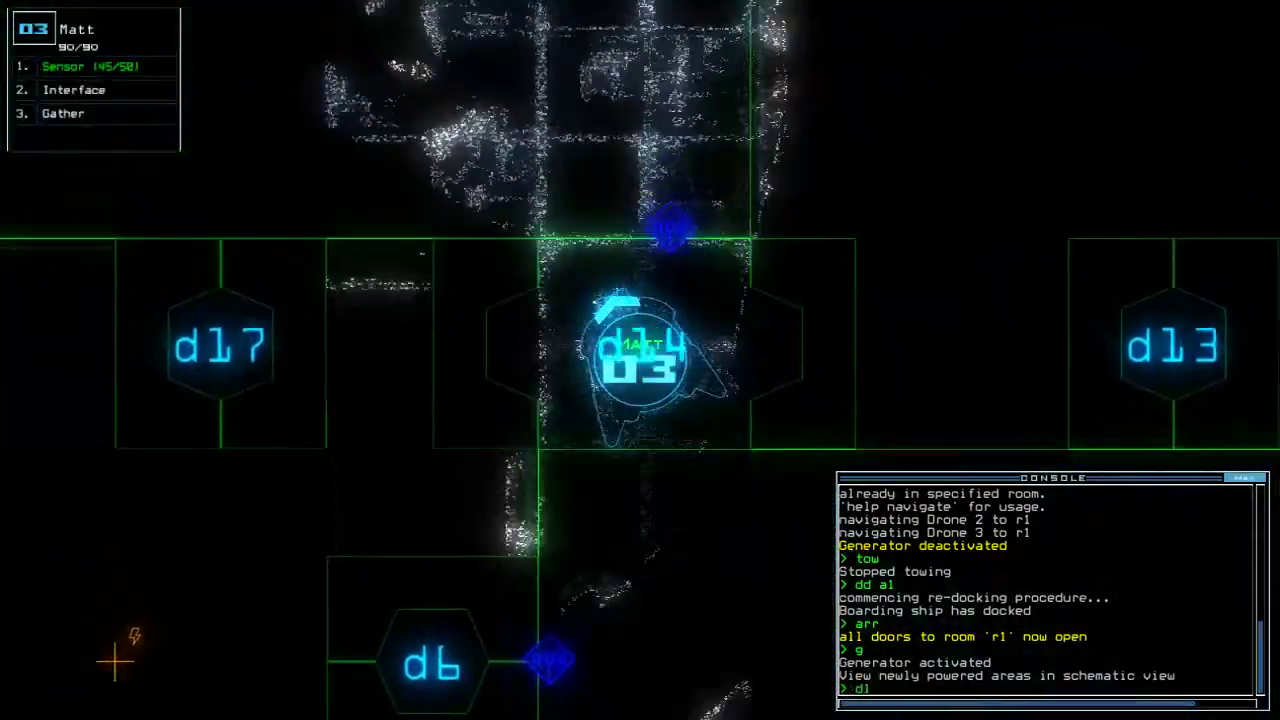
- Toggle doors d14 and d5, drop a sensor, and pick up the scrap
key("Return")
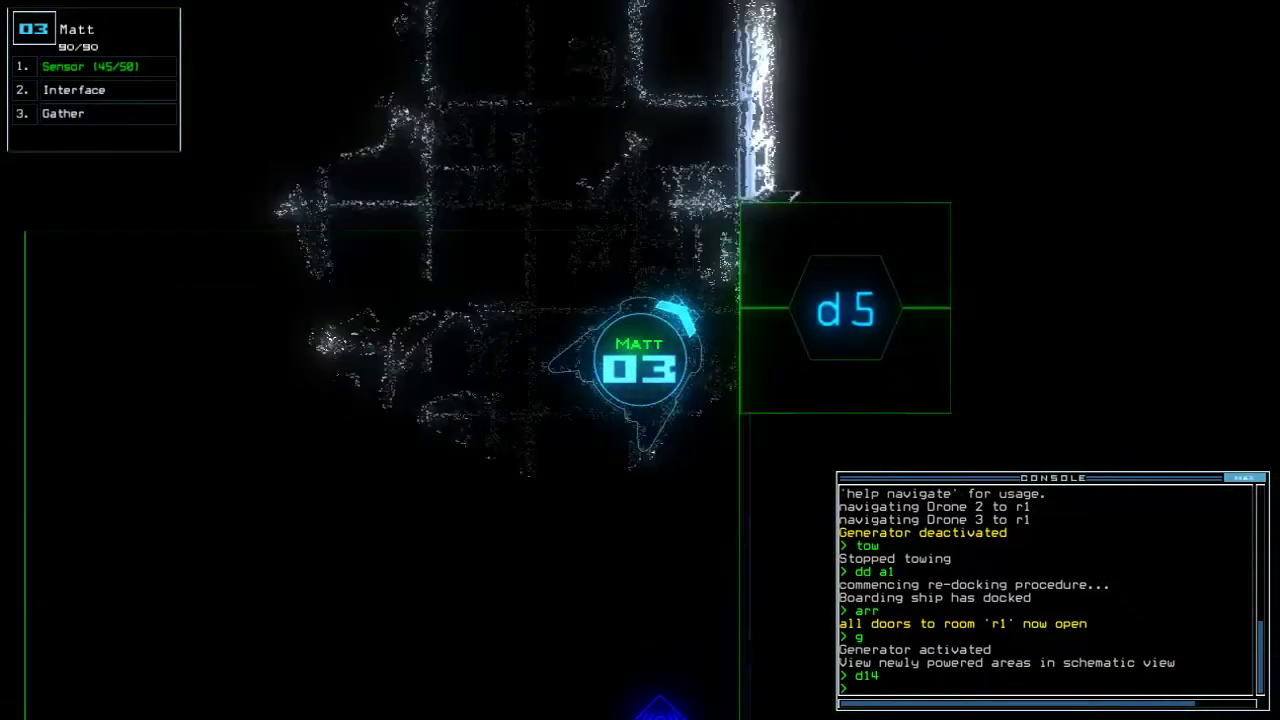
type("d5")
key("Return")
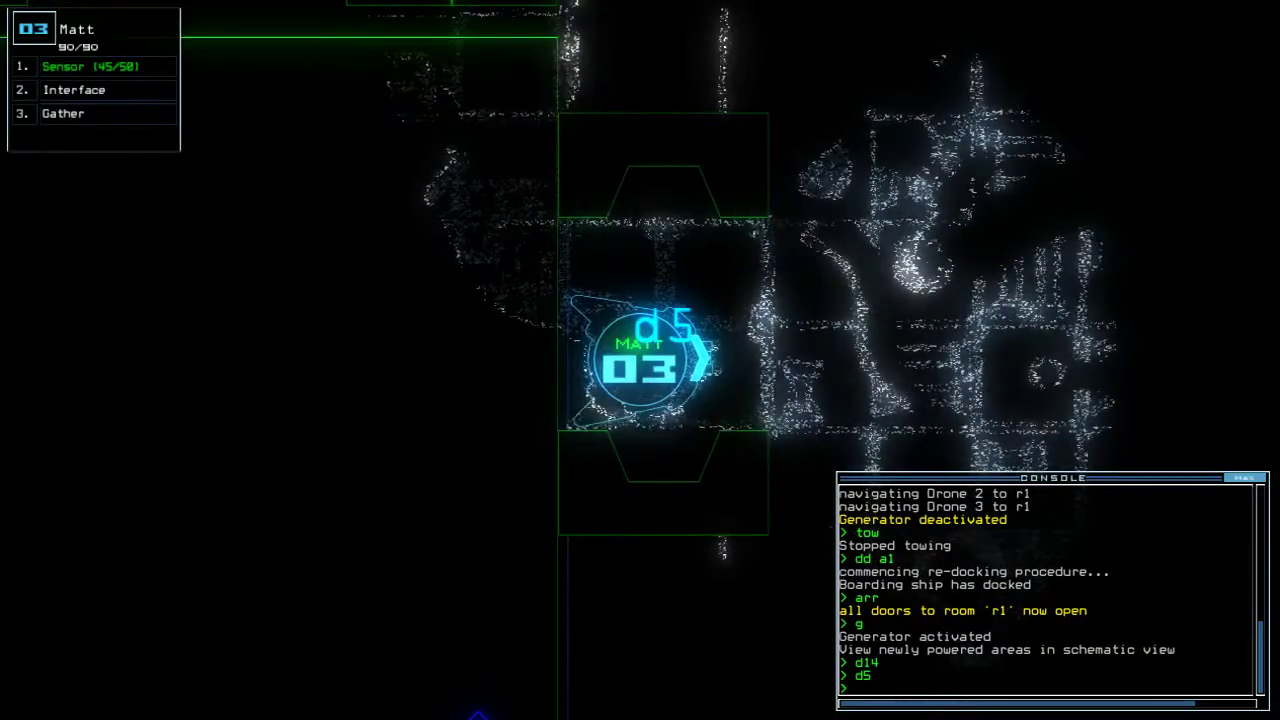
type("ss")
key("Return")
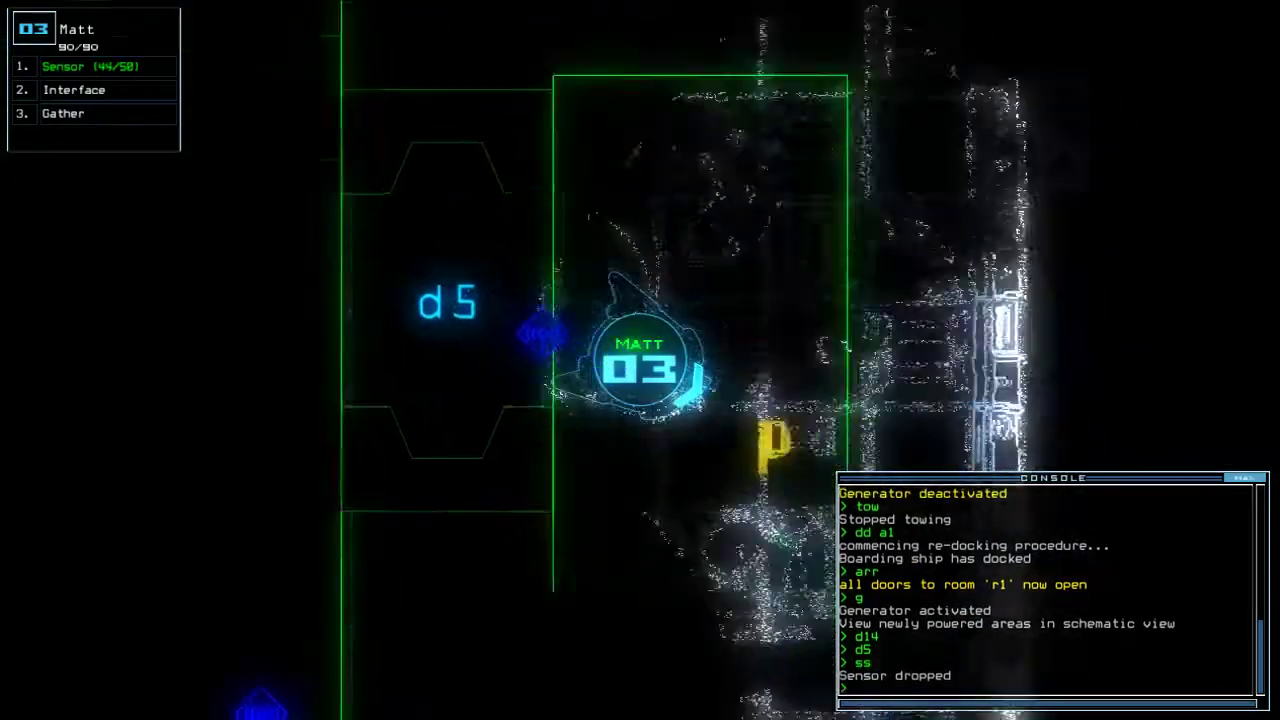
type("g")
key("Return")
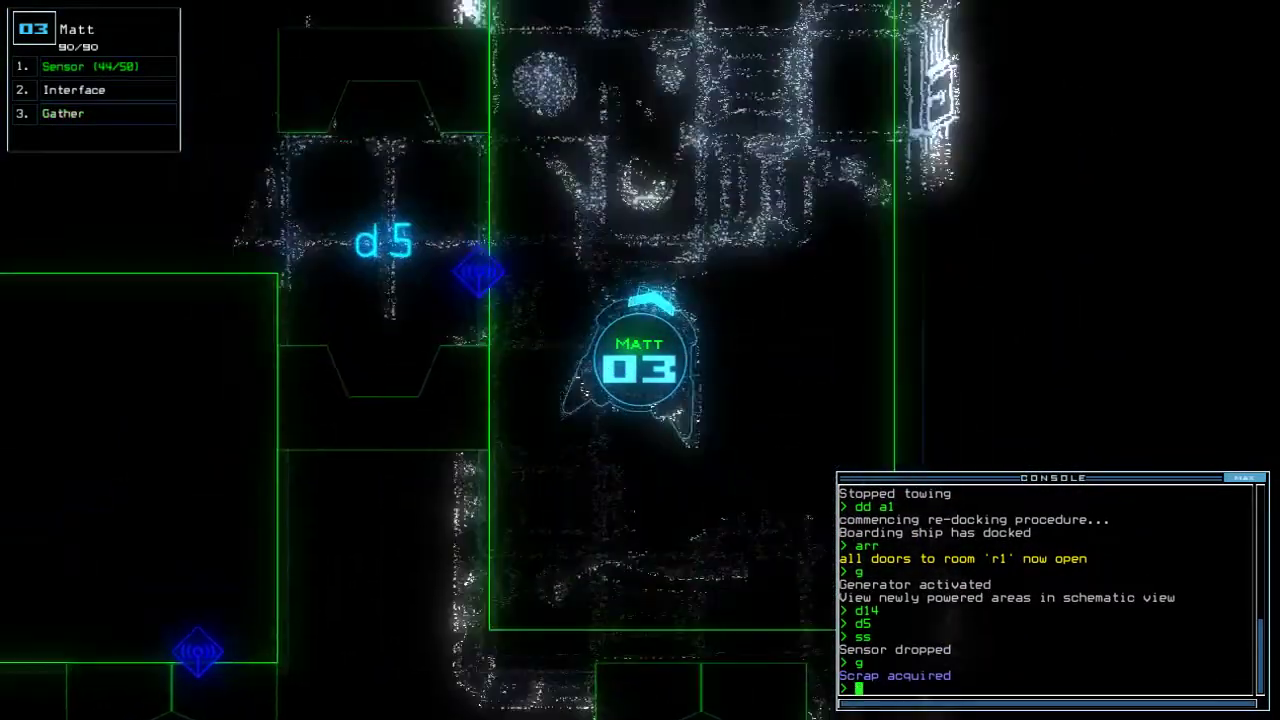
- Drop another sensor near door d12 and turn Matt's drone left
key("space")
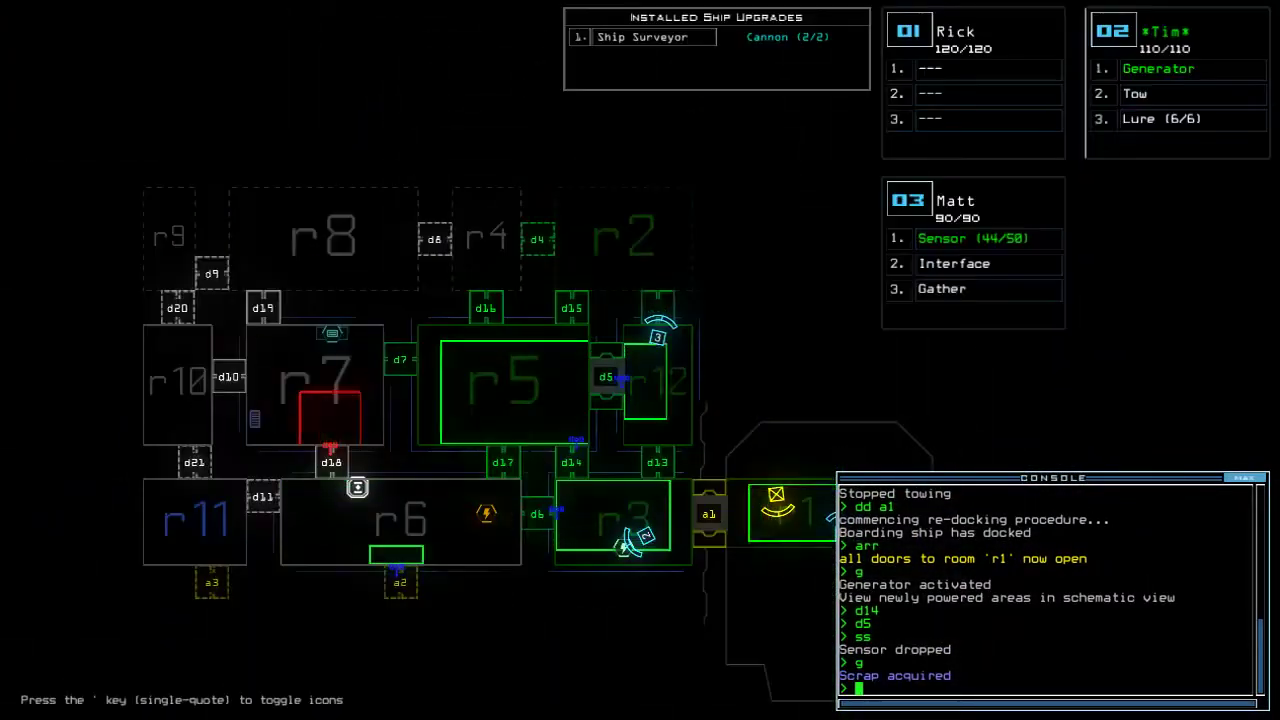
key("space")
type("d")
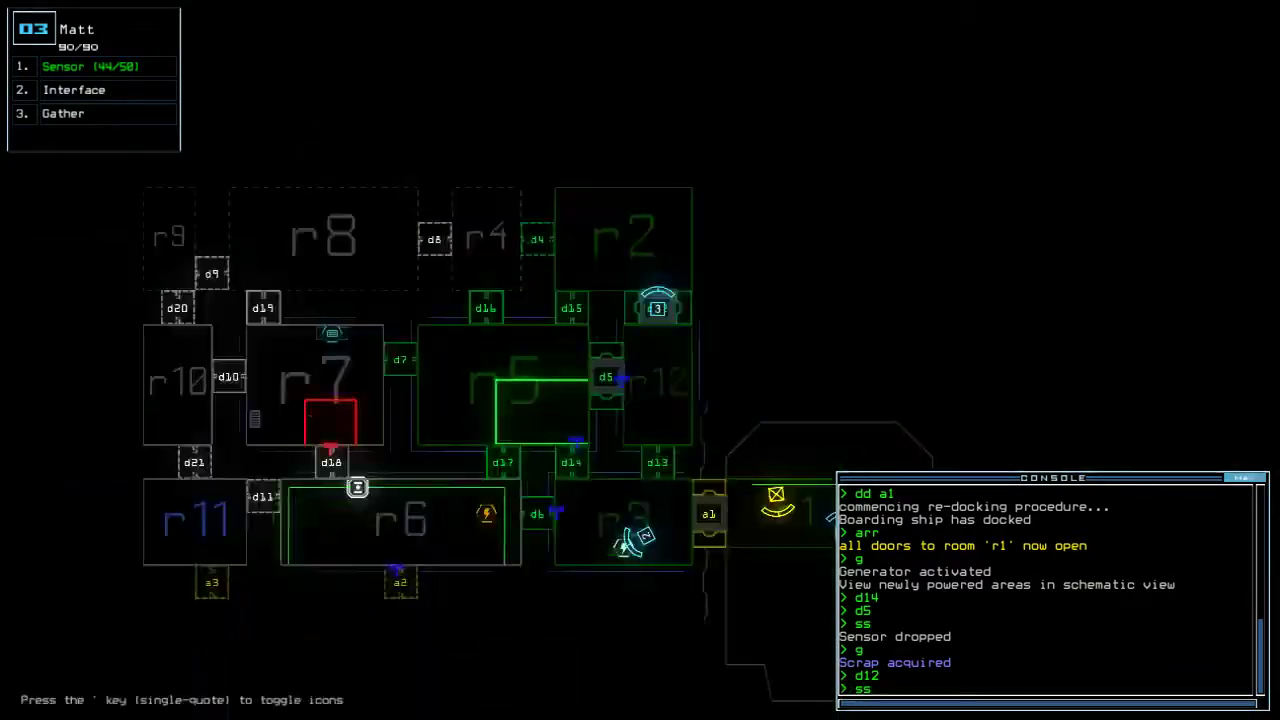
key("space")
key("Return")
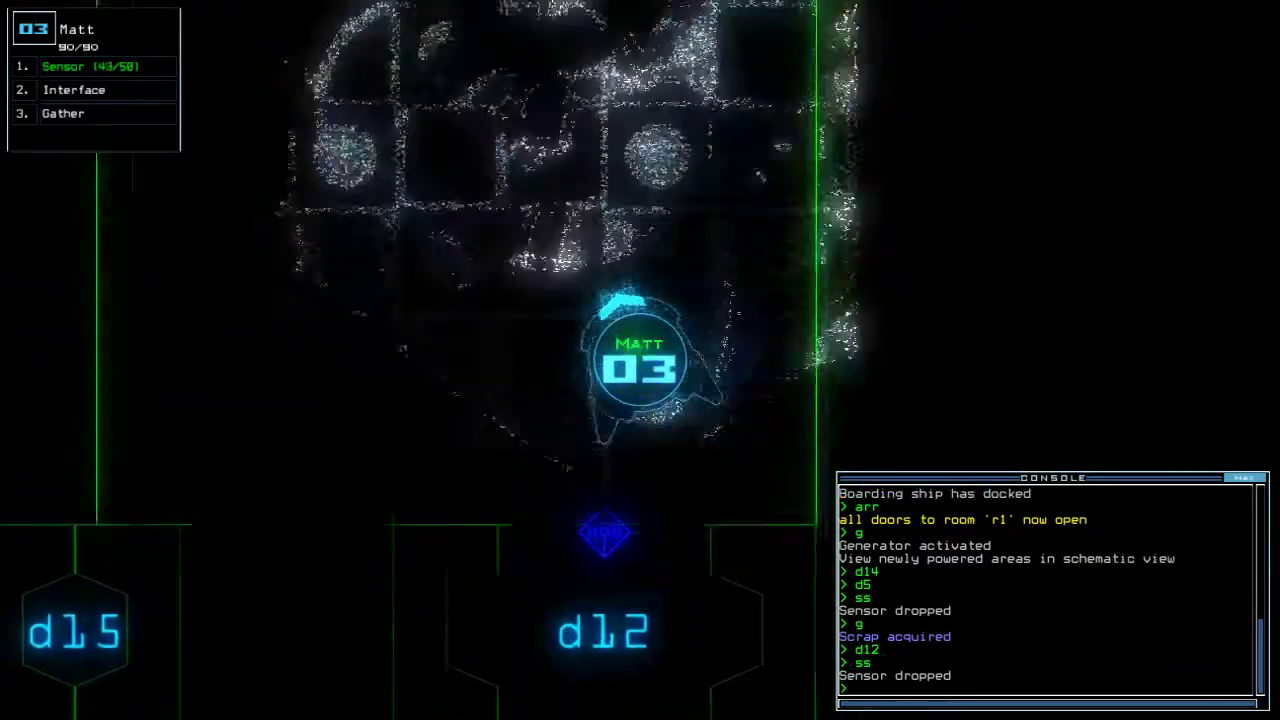
key("Left")
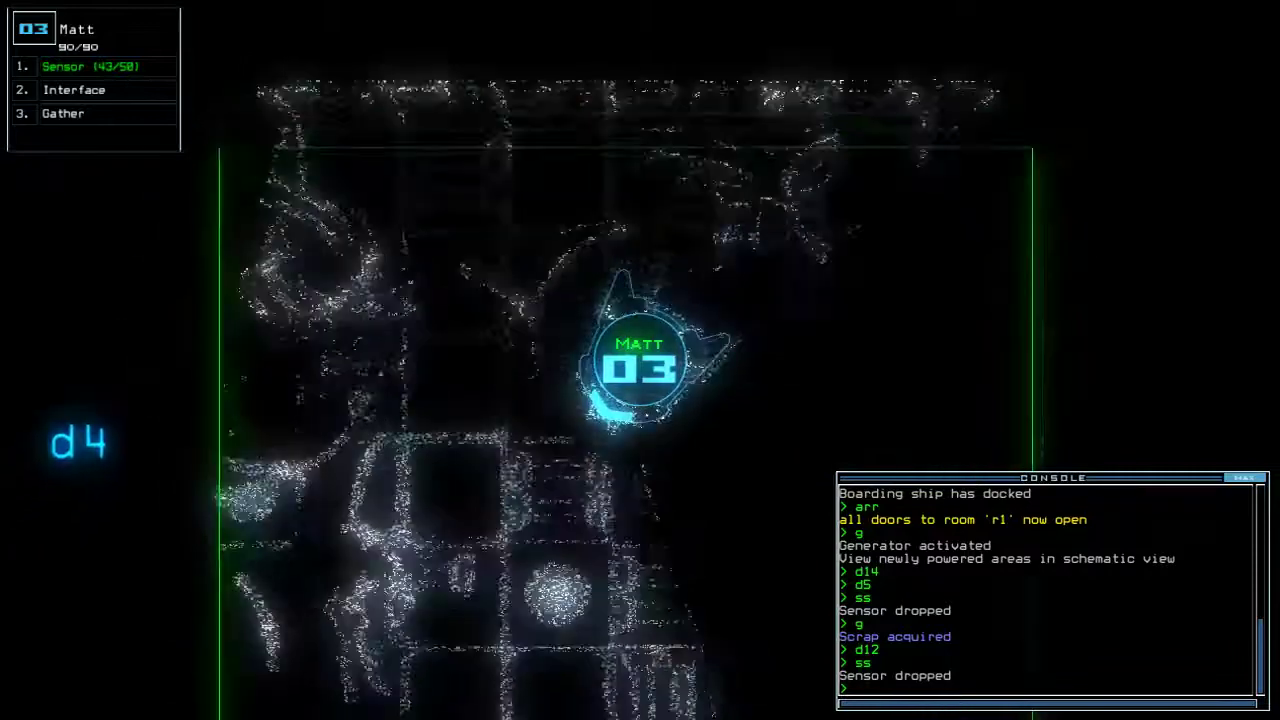
type("cccc")
- Close all open doors with cccc
key("Return")
key("space")
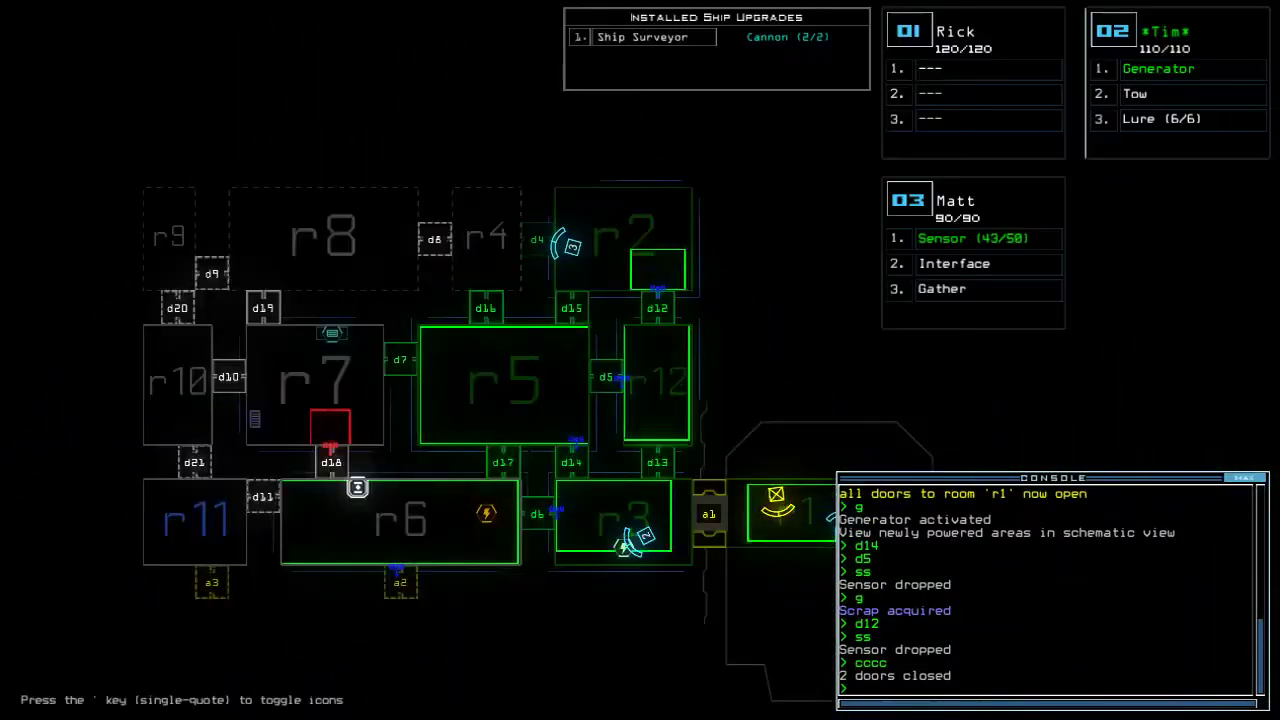
key("space")
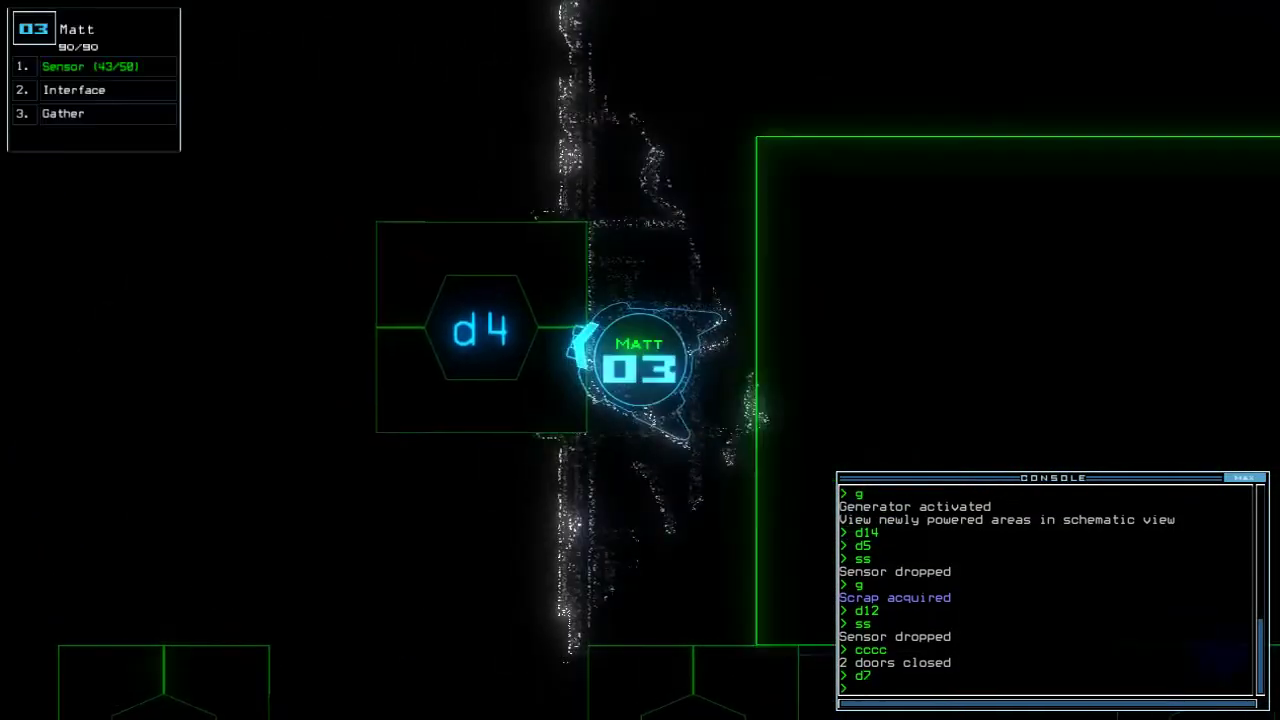
type("d4")
- Open door d4, drop a sensor (42/50 left), and toggle d4 again
key("Return")
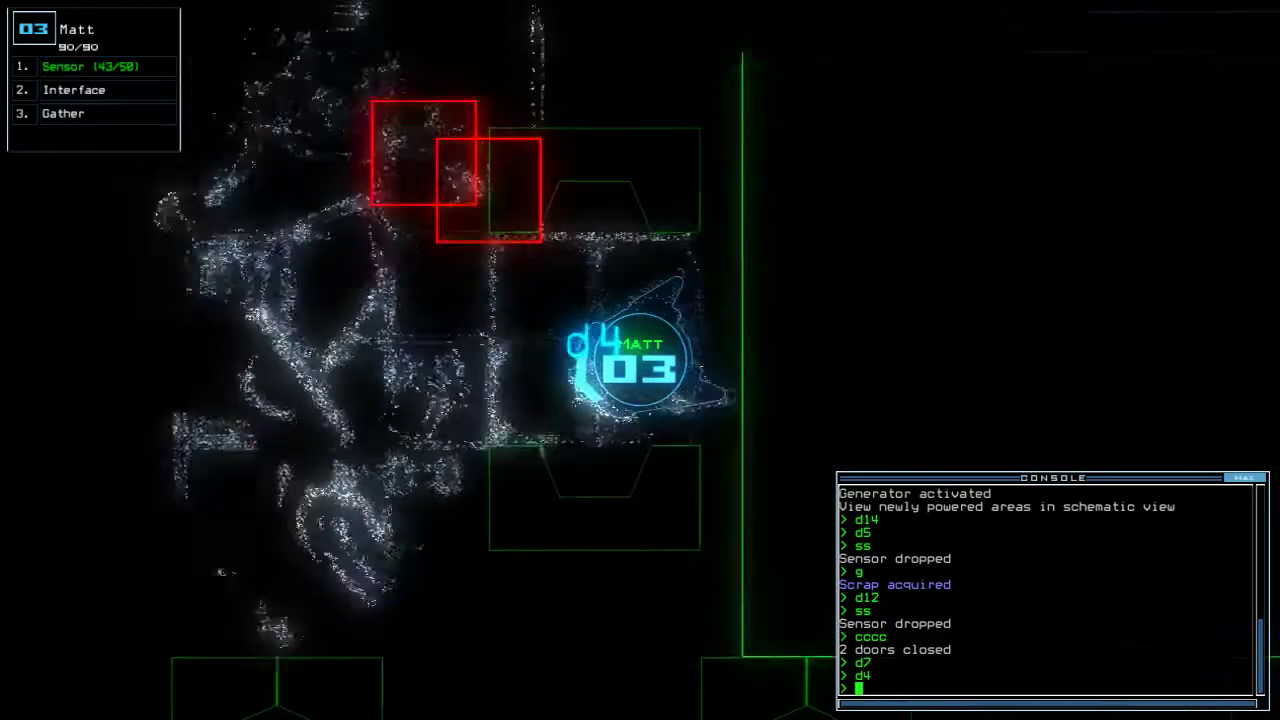
type("ss")
key("Return")
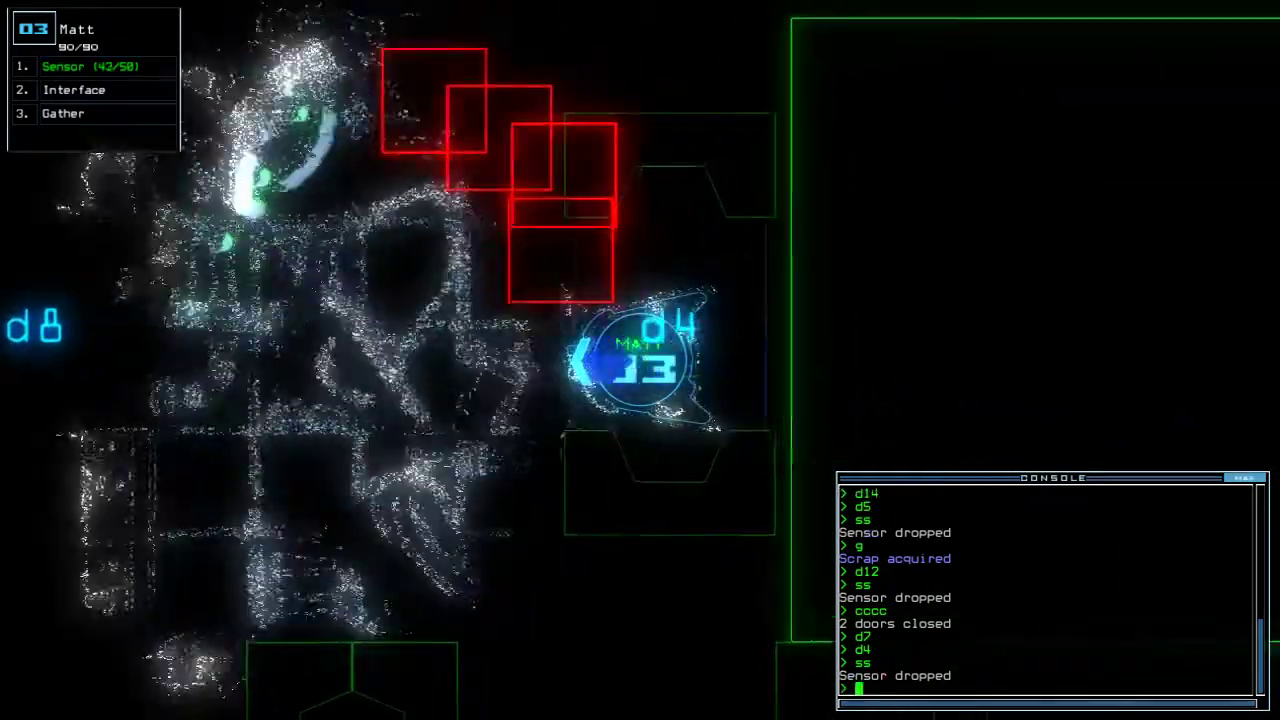
type("d4")
key("Return")
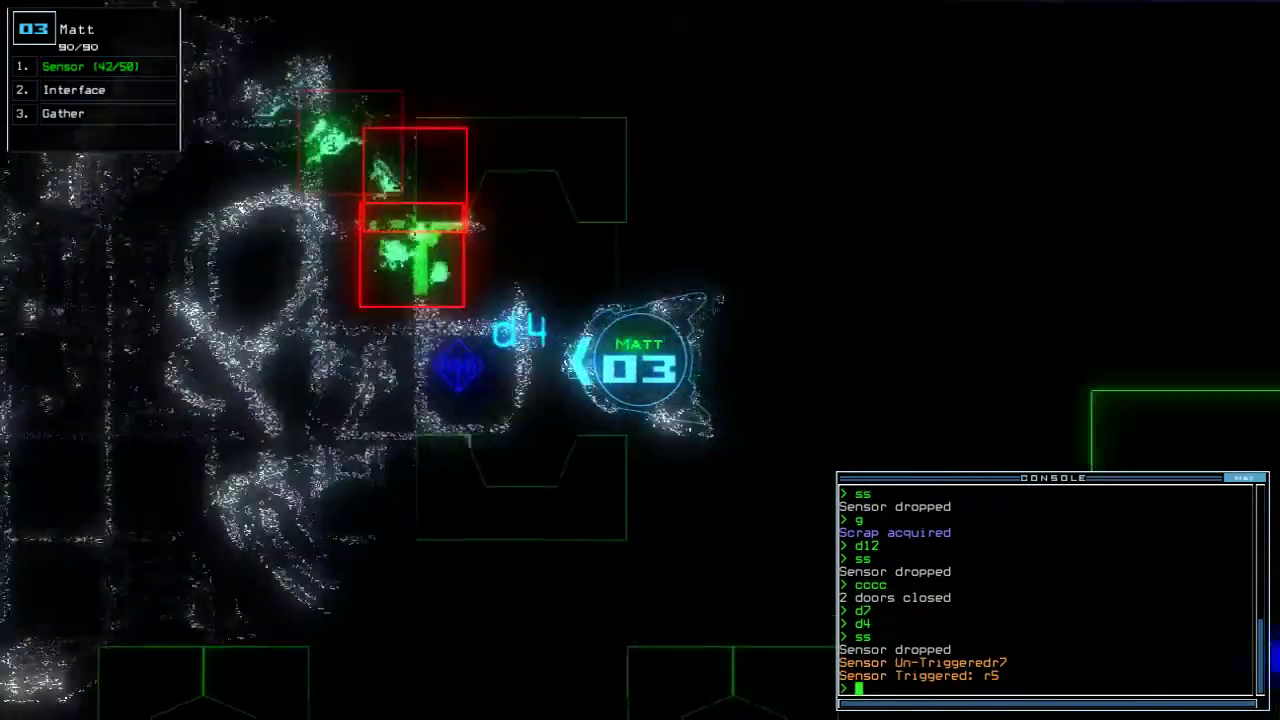
key("space")
type("d7")
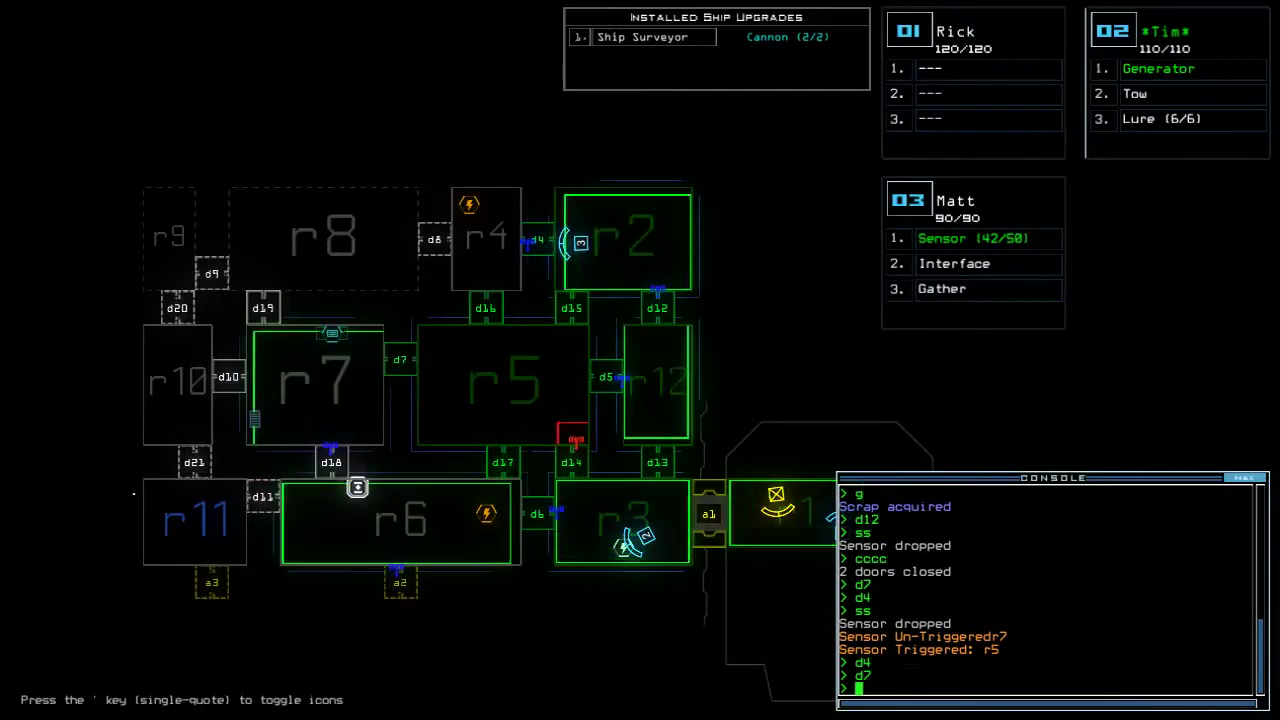
key("space")
type("d12")
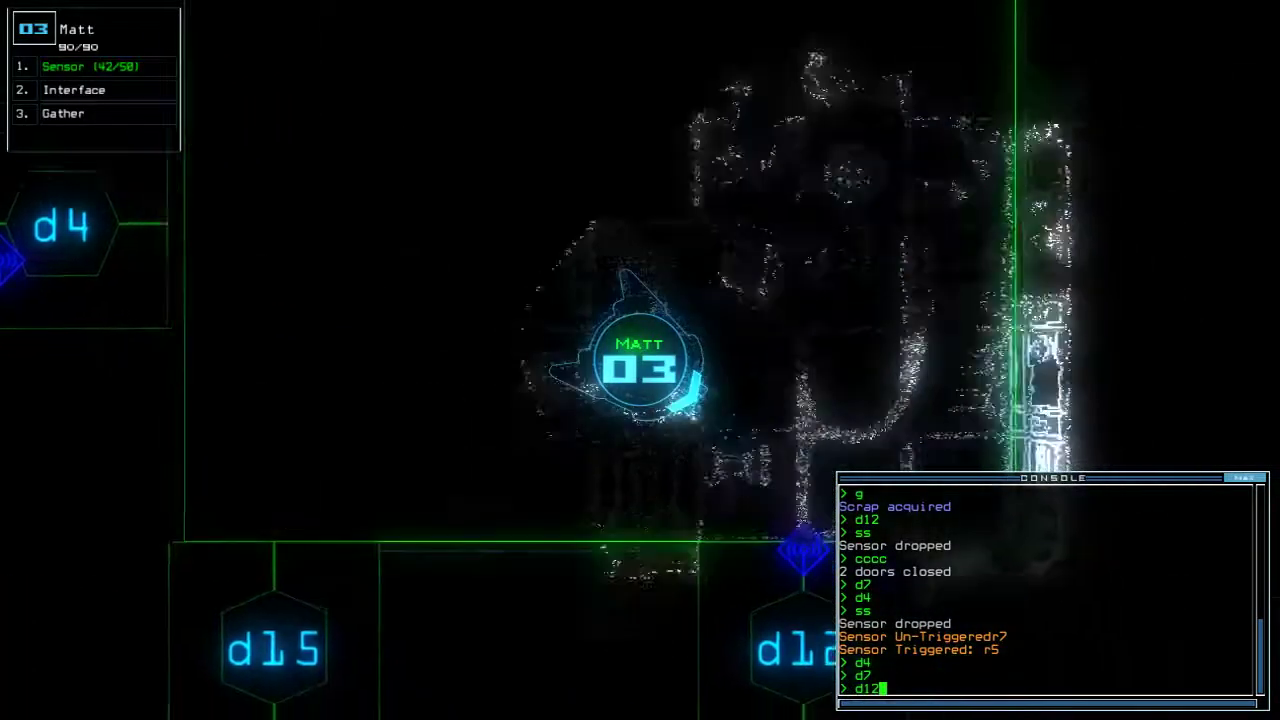
- Open doors d12 and d13 so Matt's drone moves north
key("Return")
type("d12")
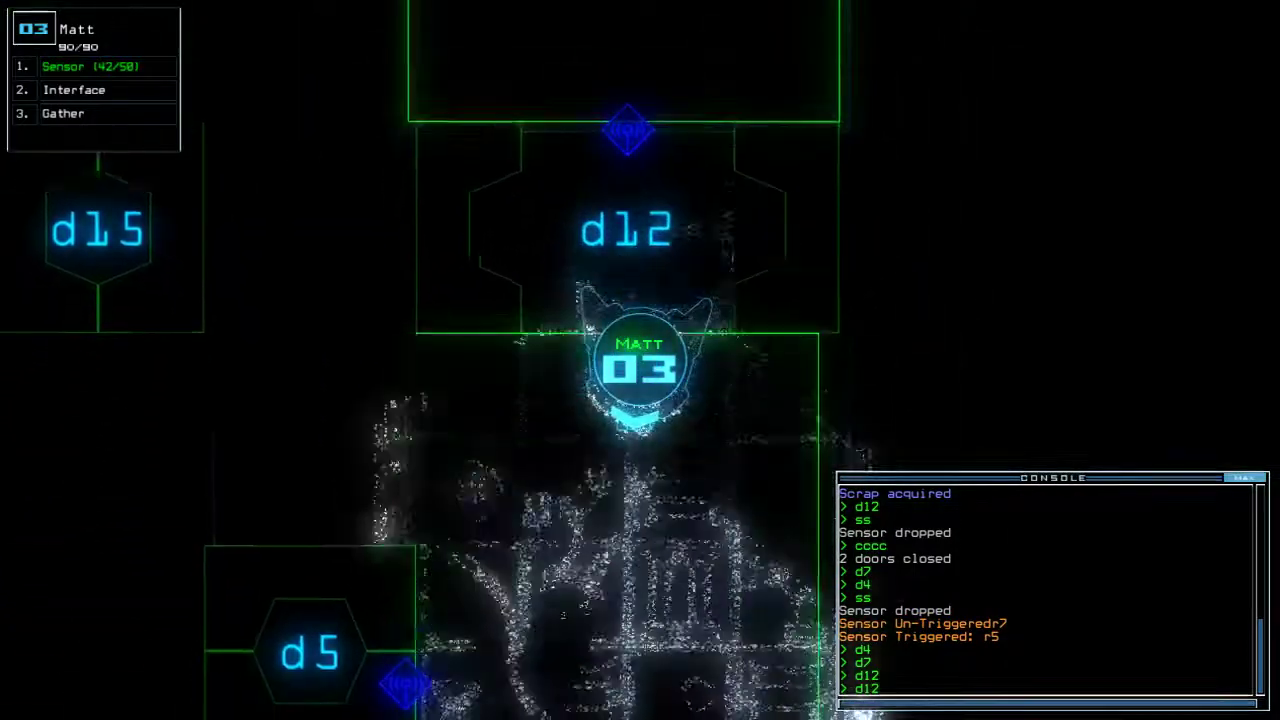
key("Return")
key("space")
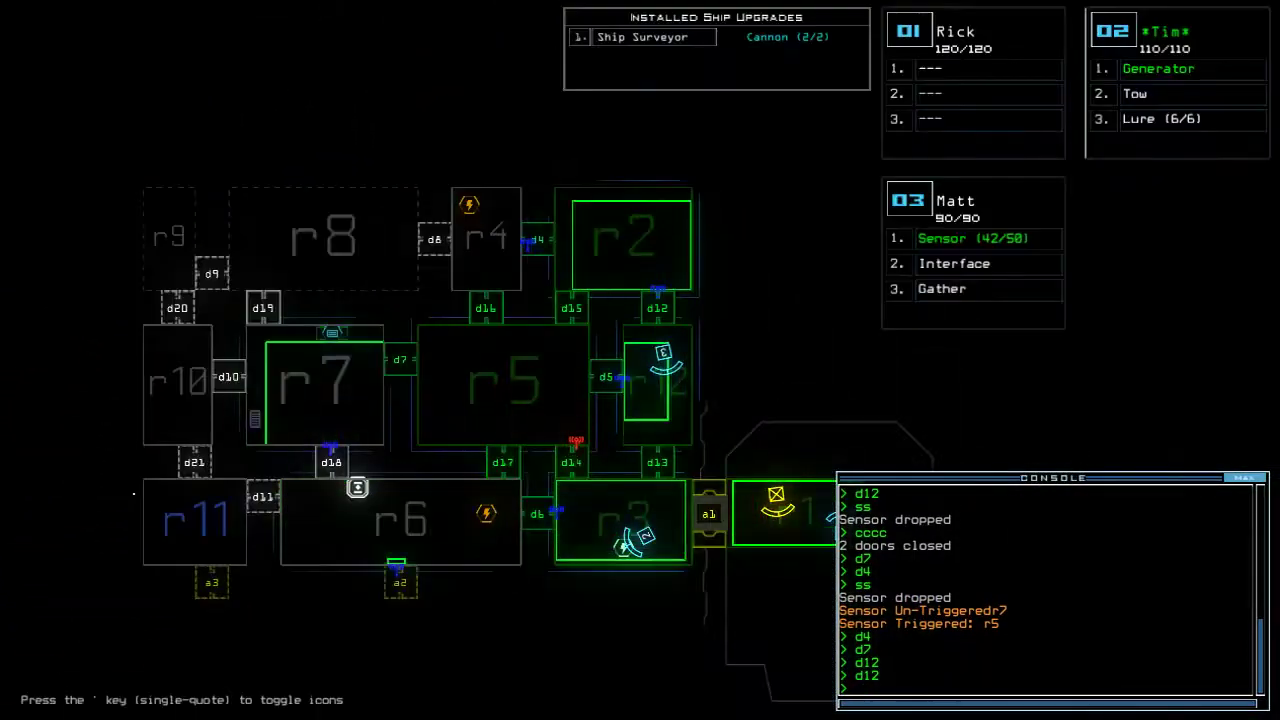
key("space")
type("d13")
key("Return")
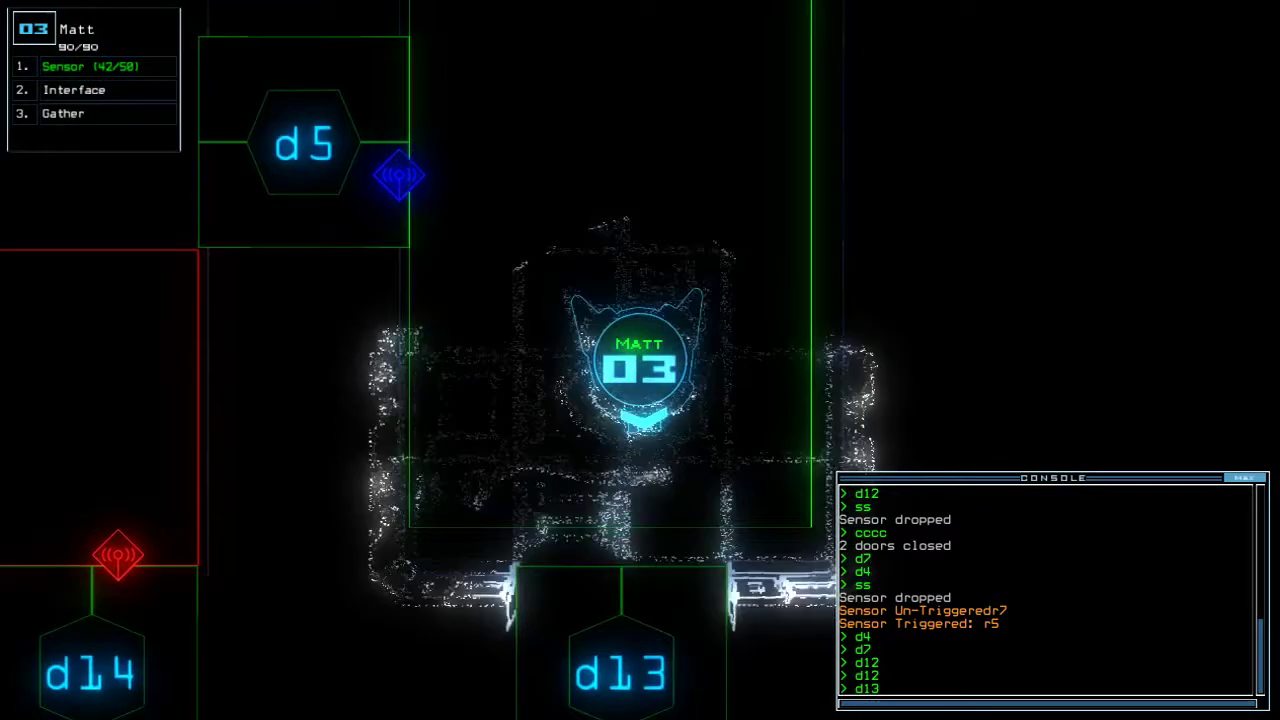
key("Return")
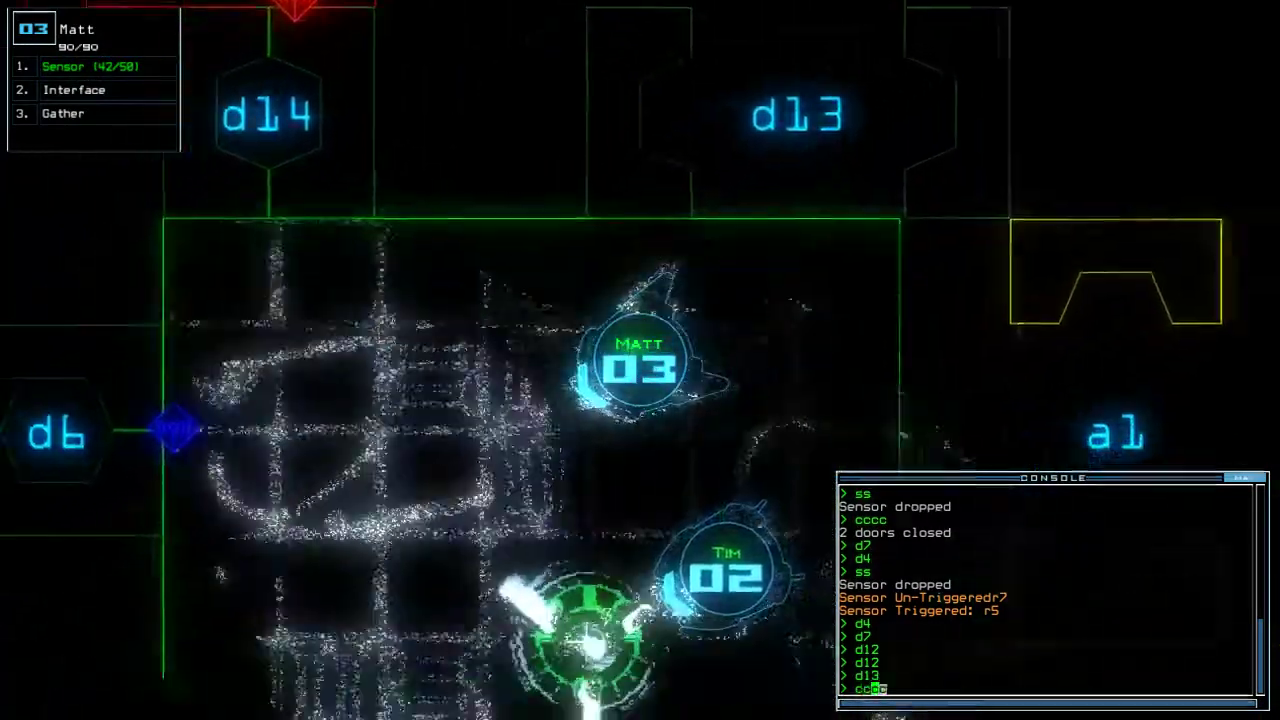
type("cccc")
- Close the remaining door, open d6, and send Tim's drone to r6
key("Return")
type("d6")
key("Return")
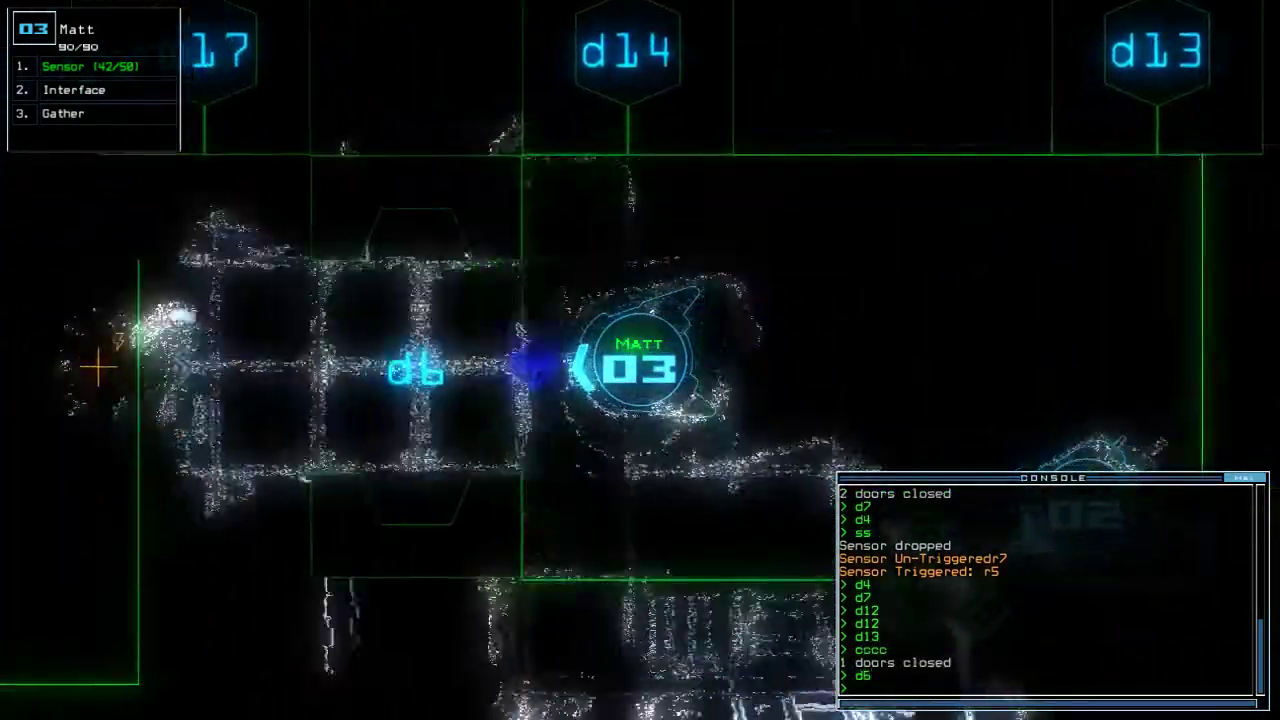
type("navigate 2")
key("Return")
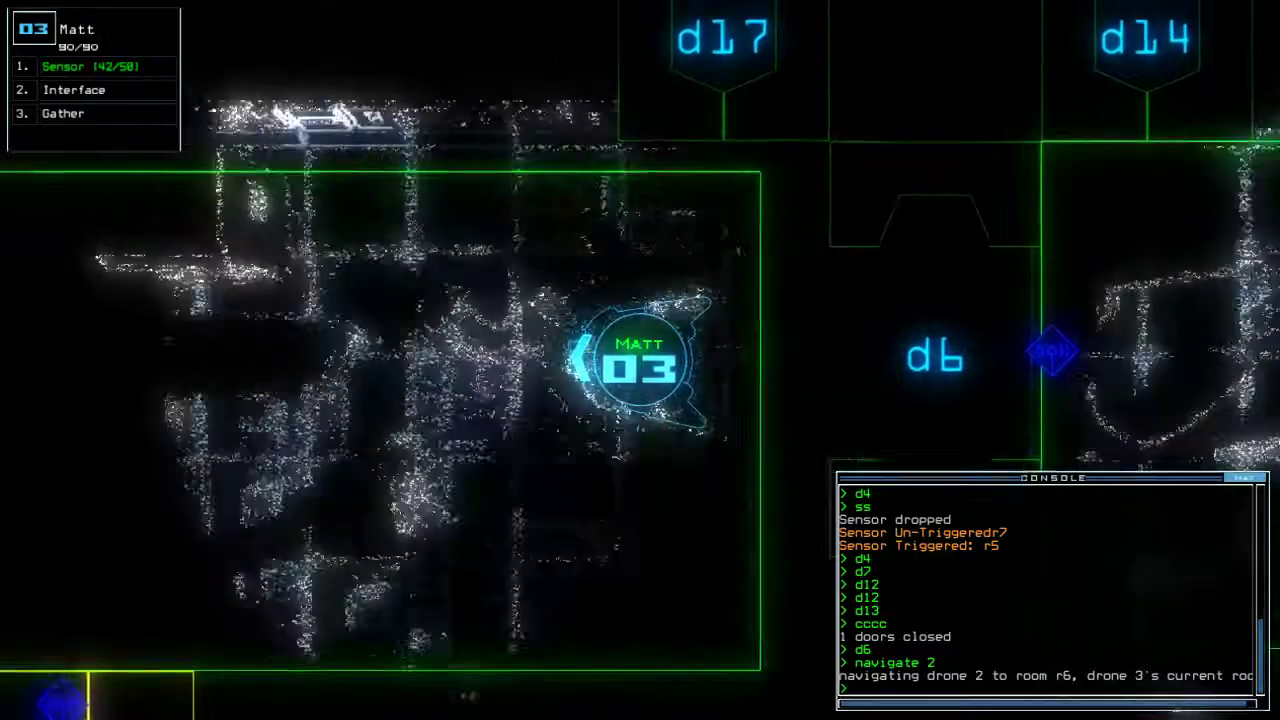
key("Tab")
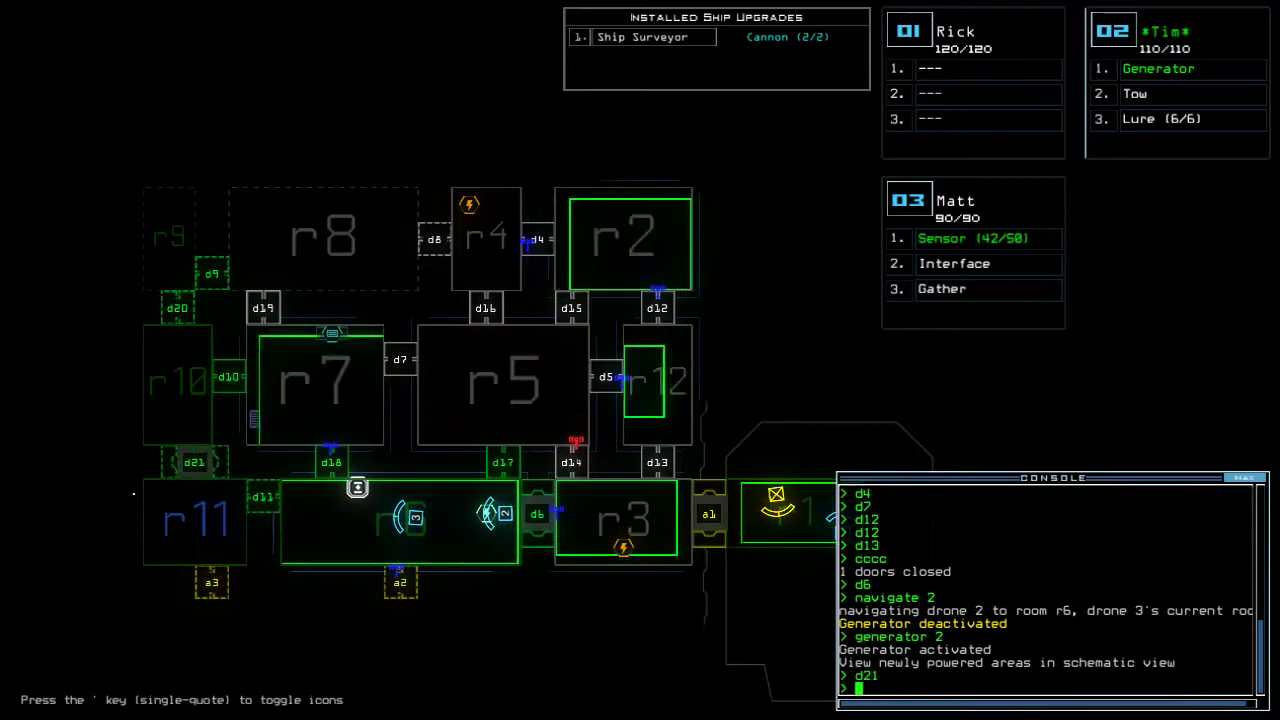
- Open door d11 and drop another sensor from Matt (41/50 left)
key("3")
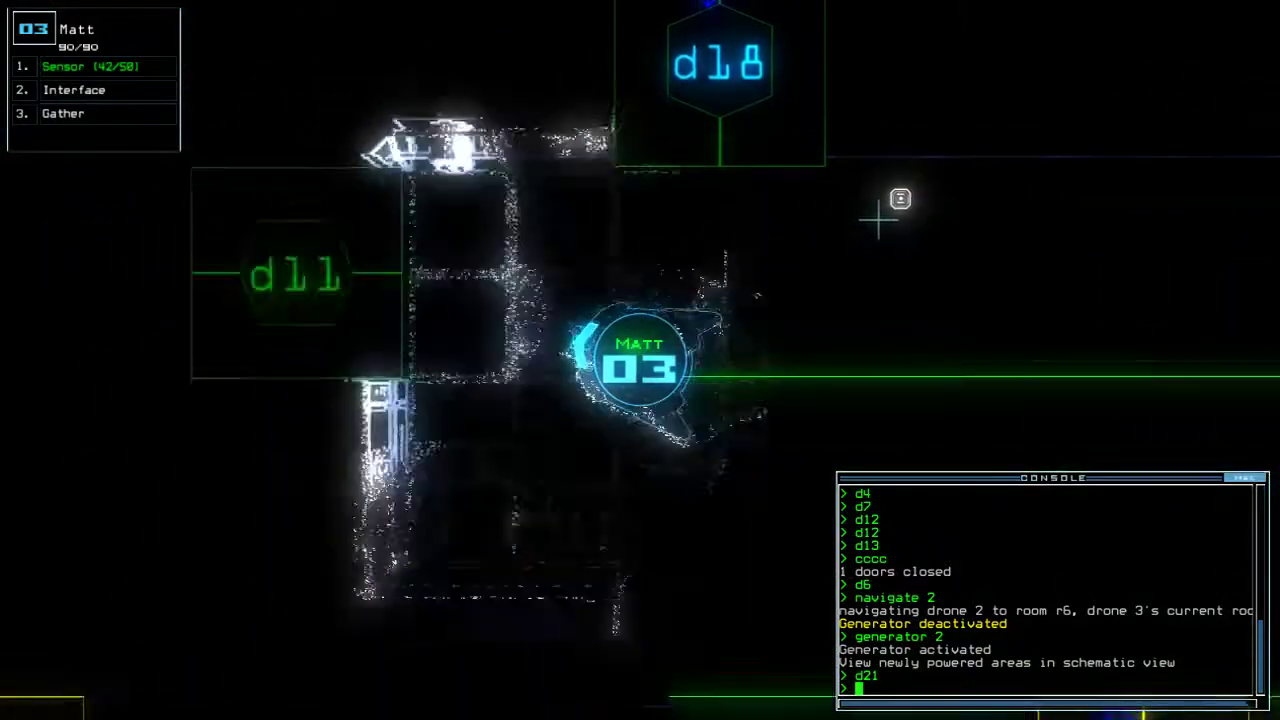
key("space")
type("d11")
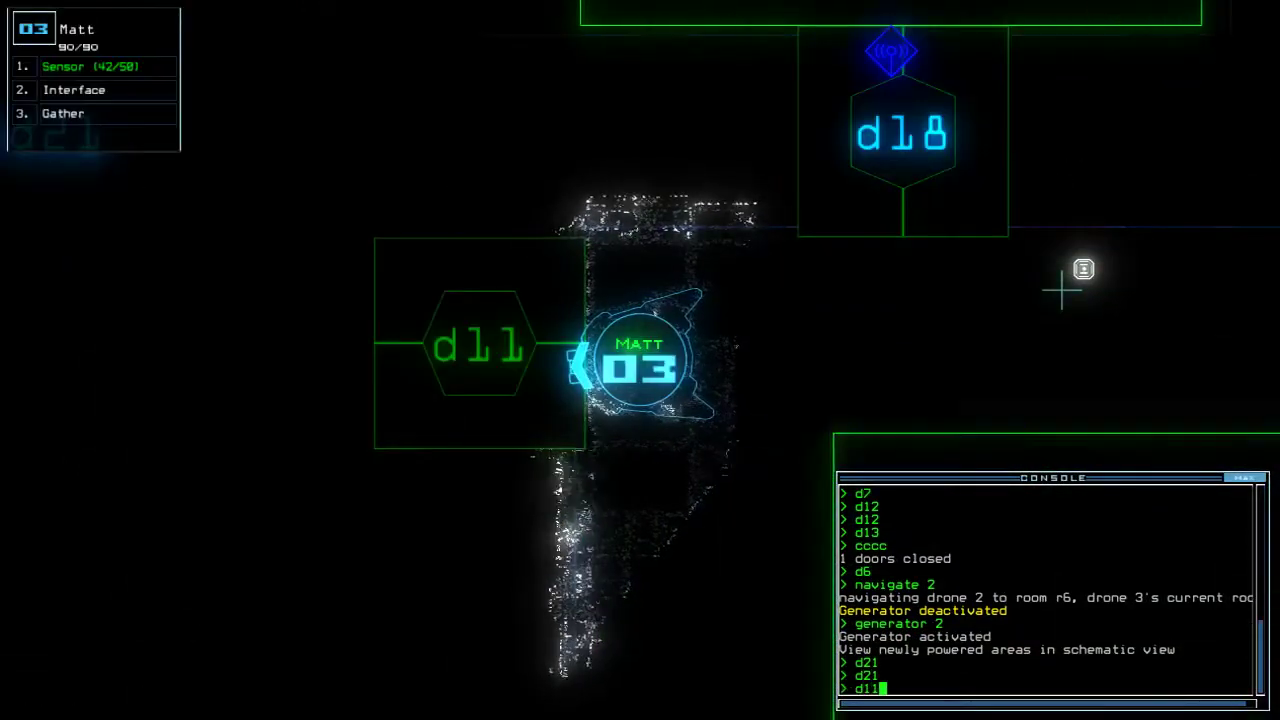
key("Return")
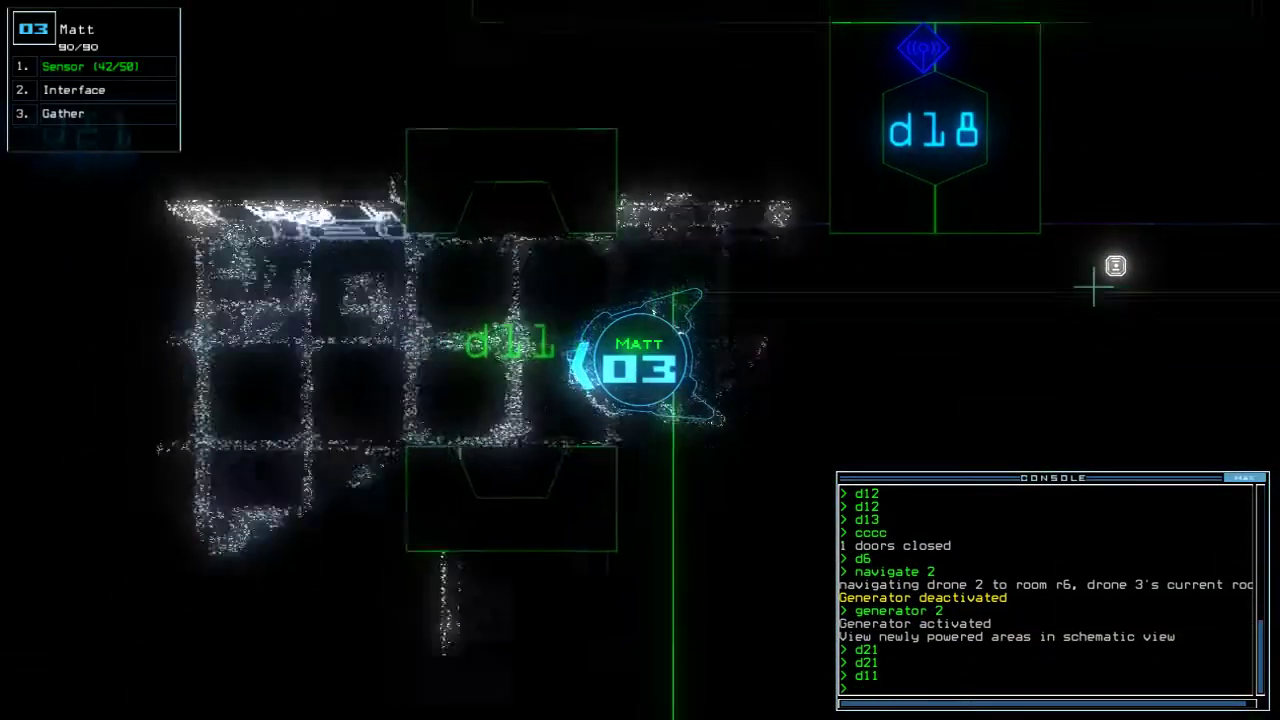
type("ss")
key("Return")
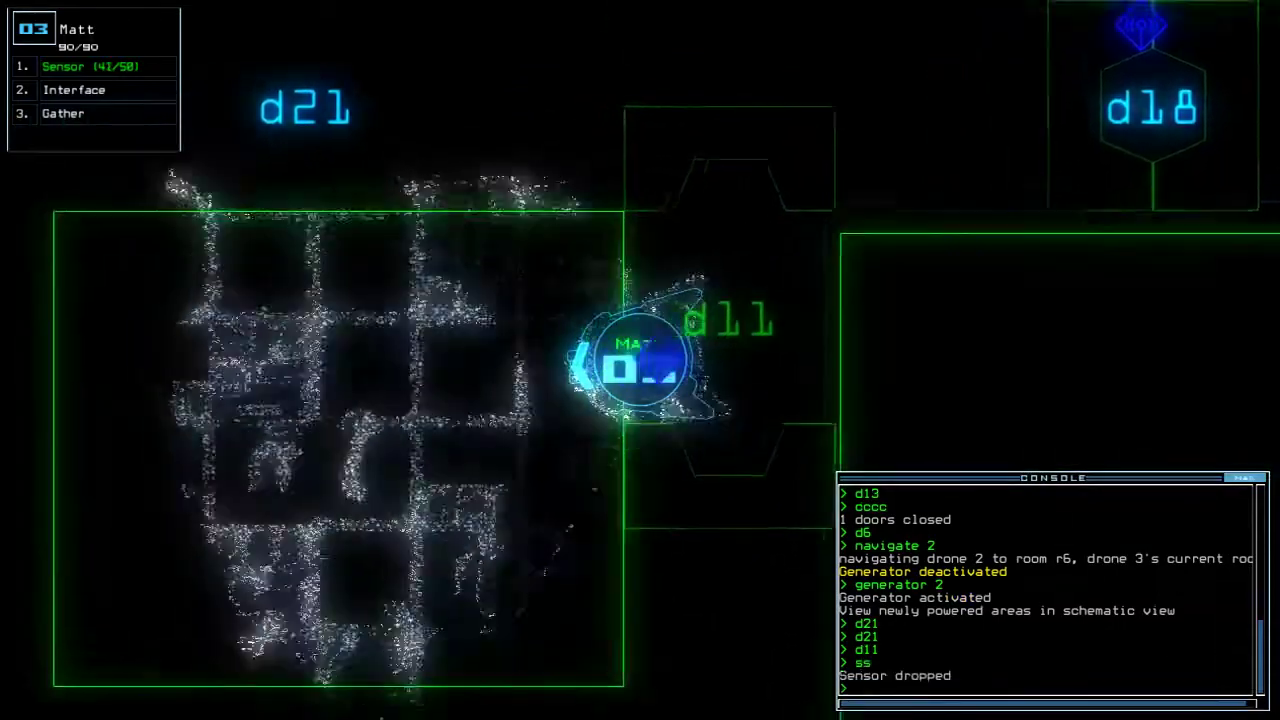
key("space")
type("f r11")
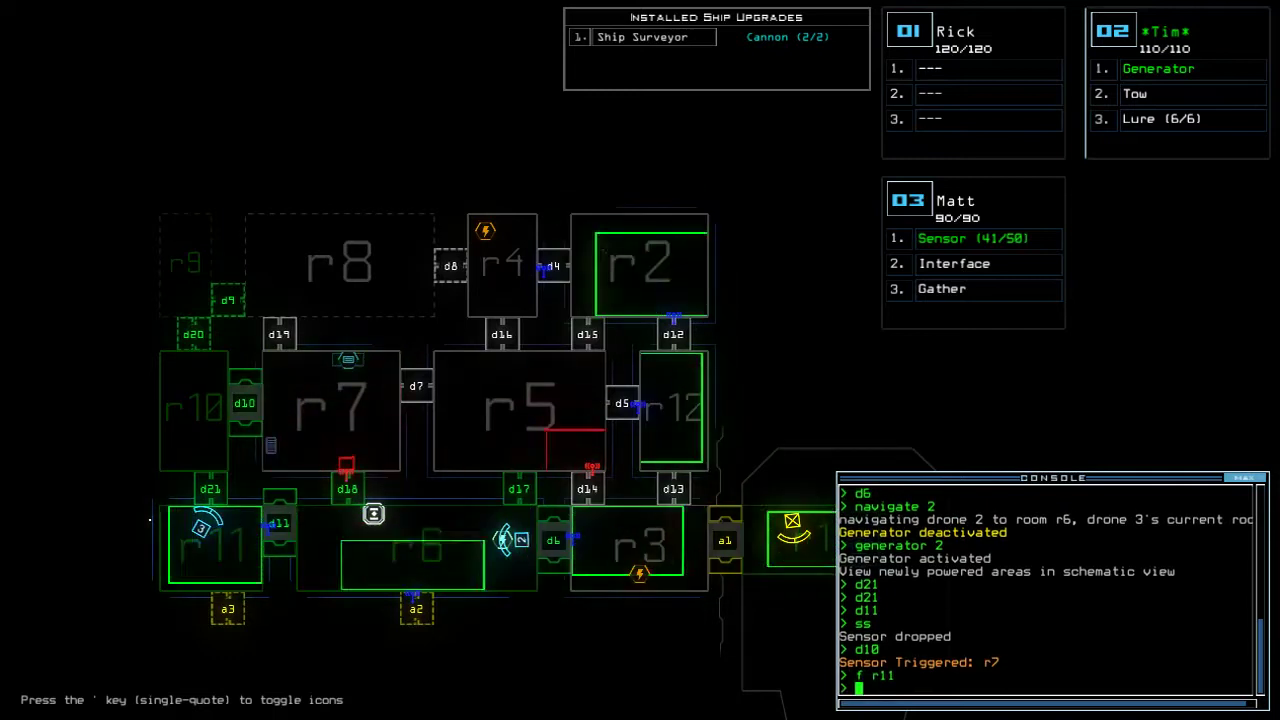
type("3d21")
- Open doors d21 and d10, drop a sensor from Matt's drone, and check the drone cameras
key("Return")
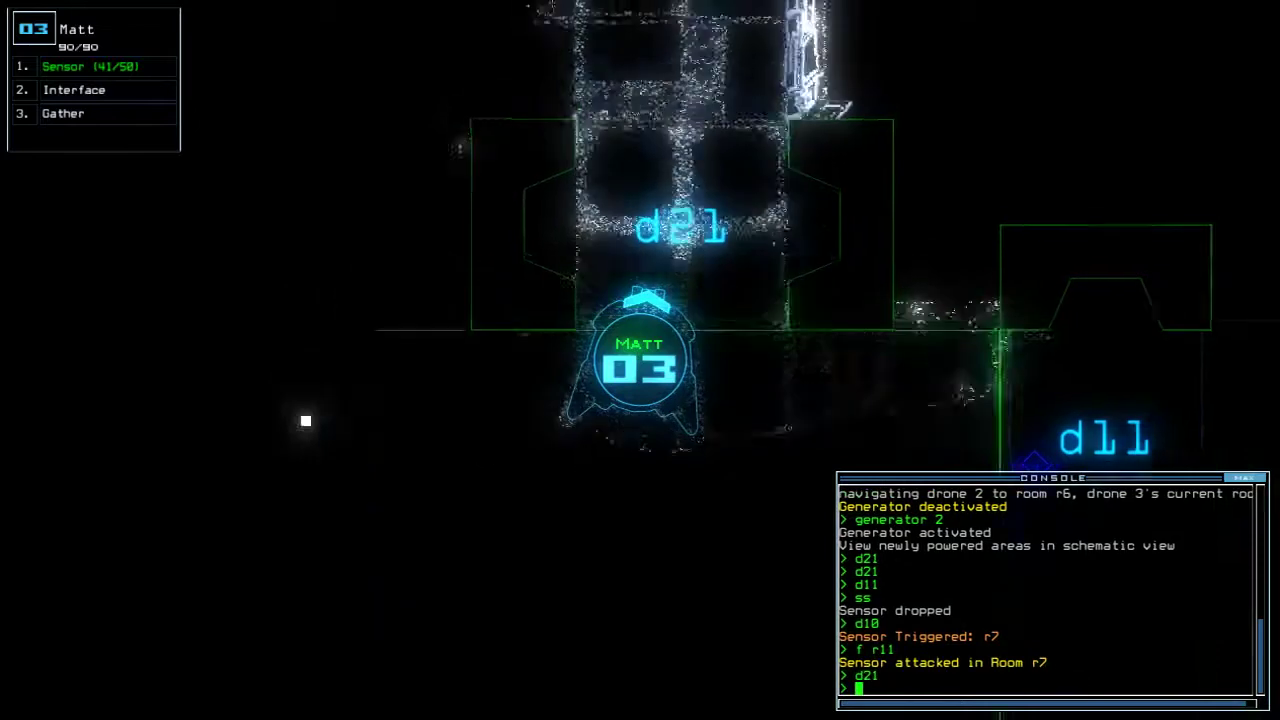
type("ss")
key("Return")
key("space")
type("d10")
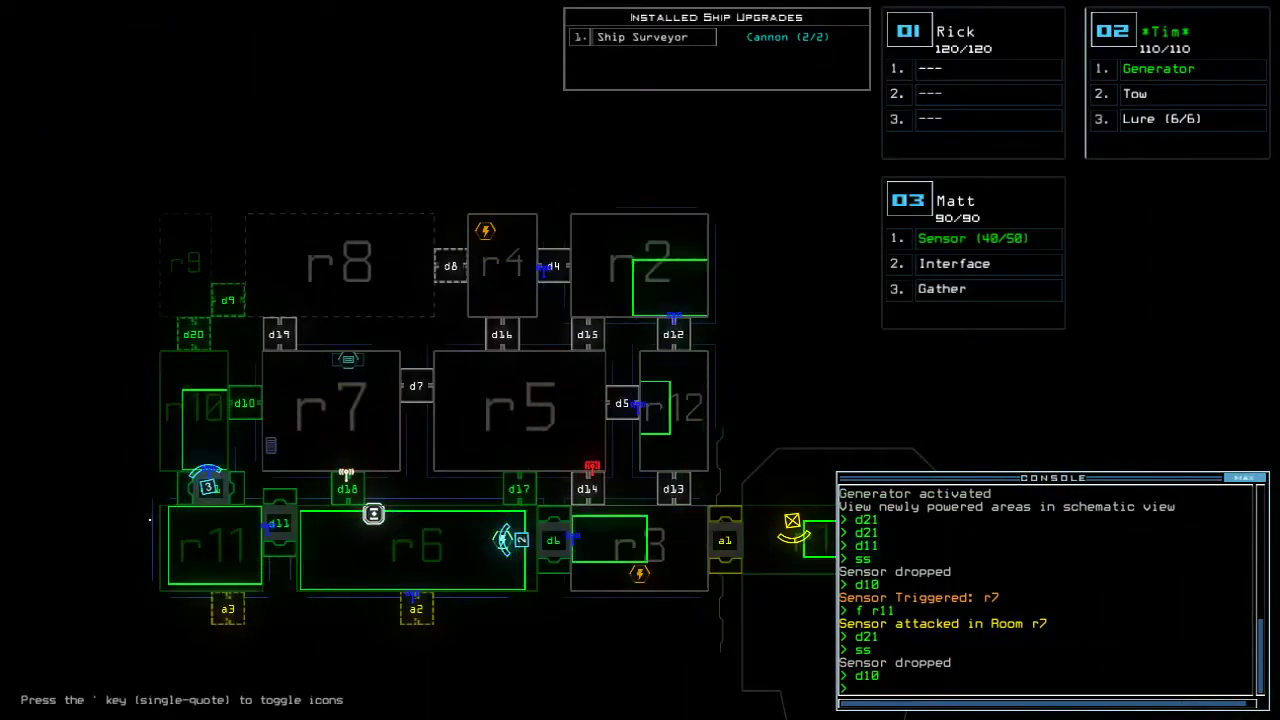
key("Return")
key("2")
key("3")
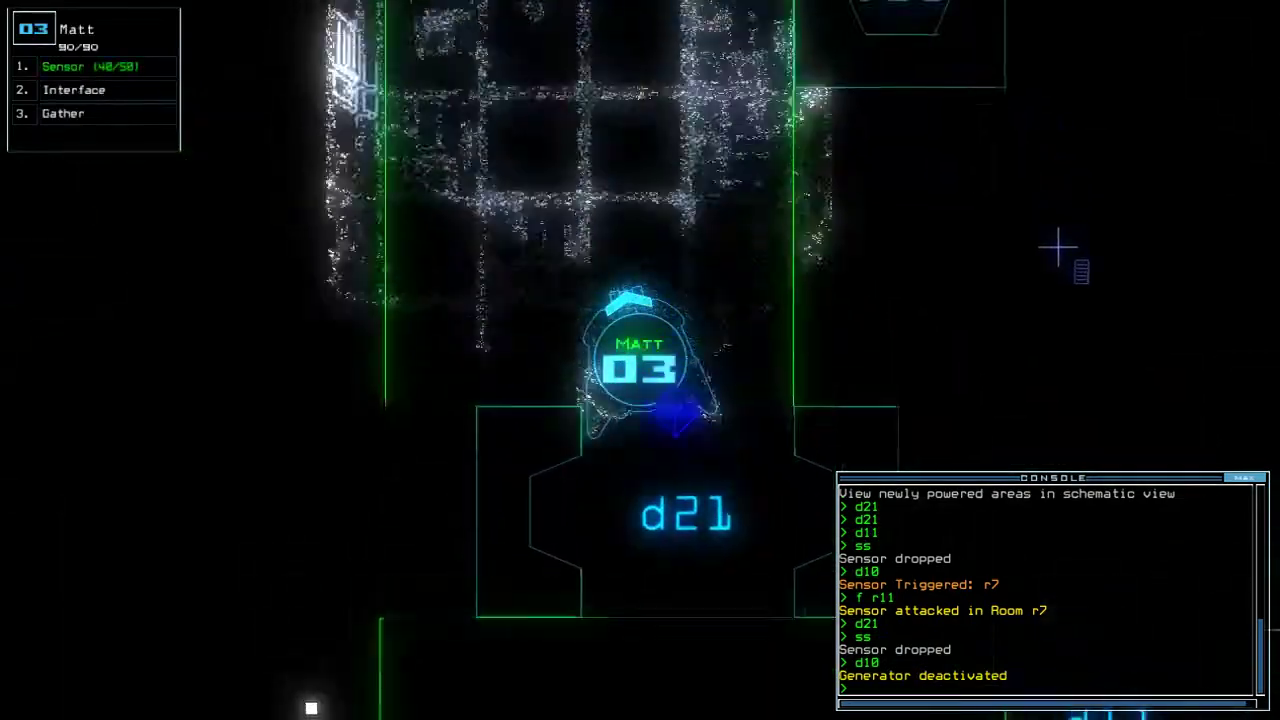
- Drive Matt's drone toward door d21, activate Tim's generator, and open d21
key("Up")
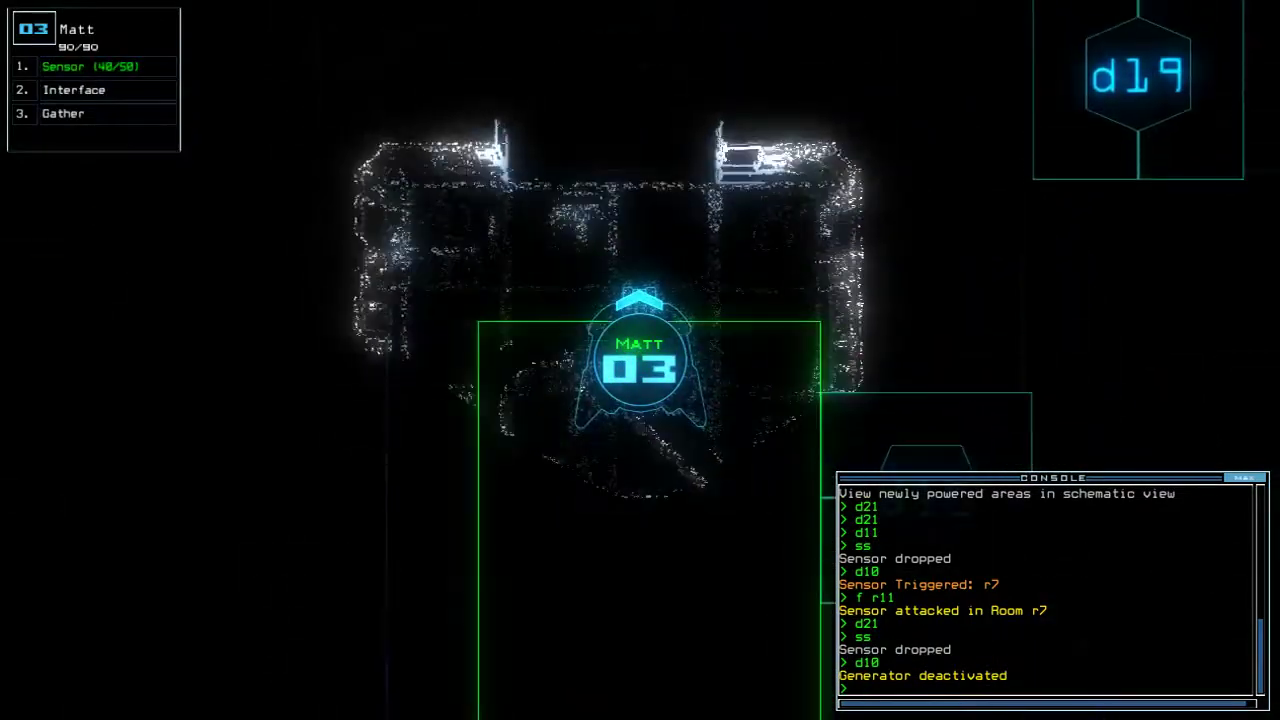
key("Up")
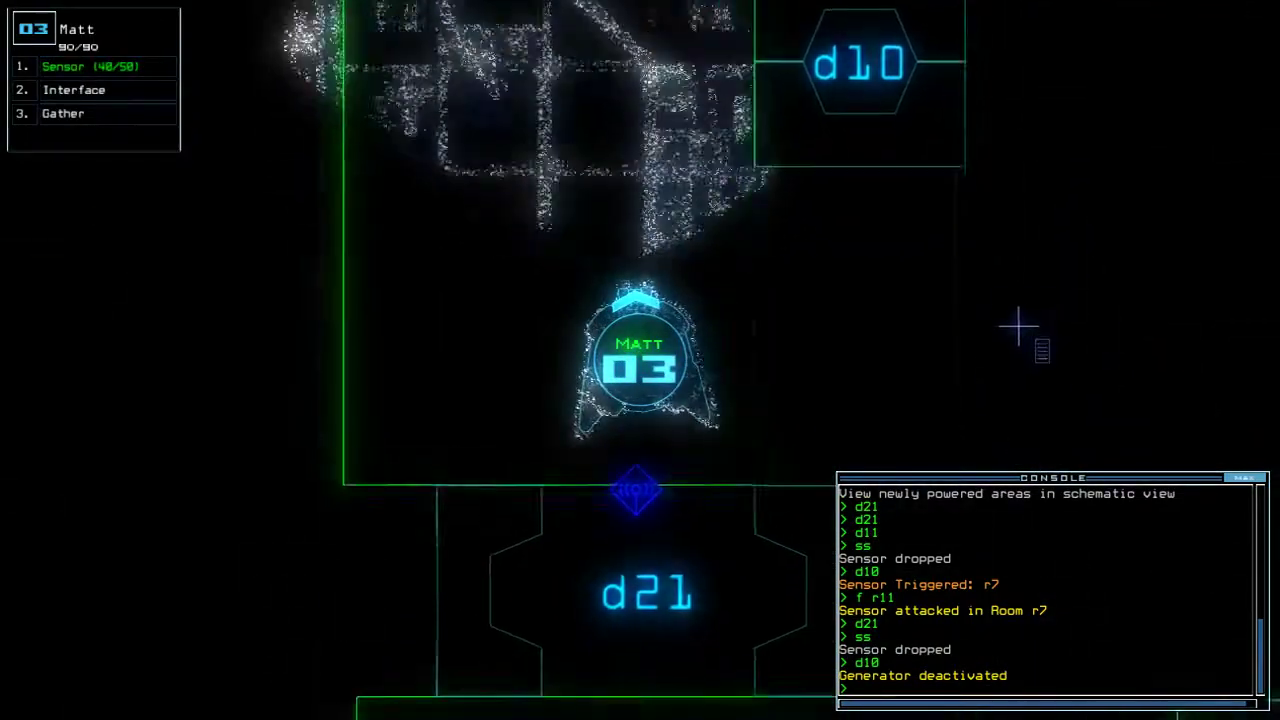
key("Up")
key("space")
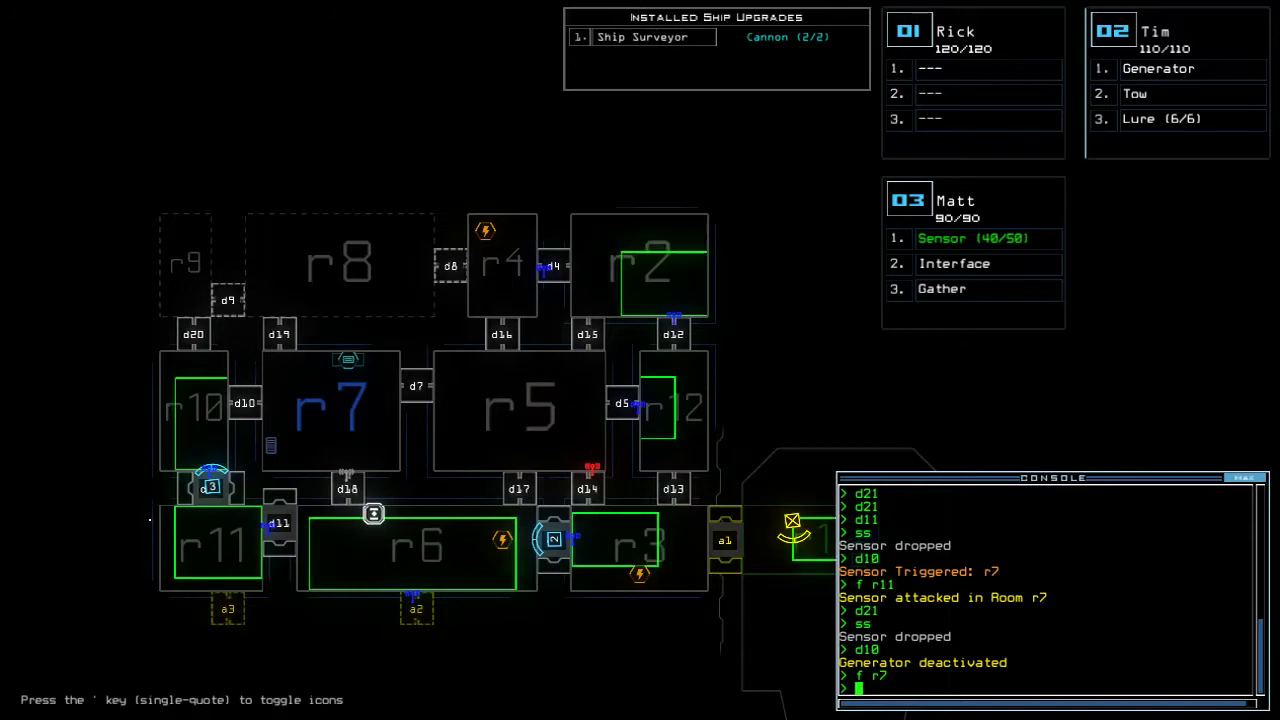
type("2g")
key("Return")
type("3")
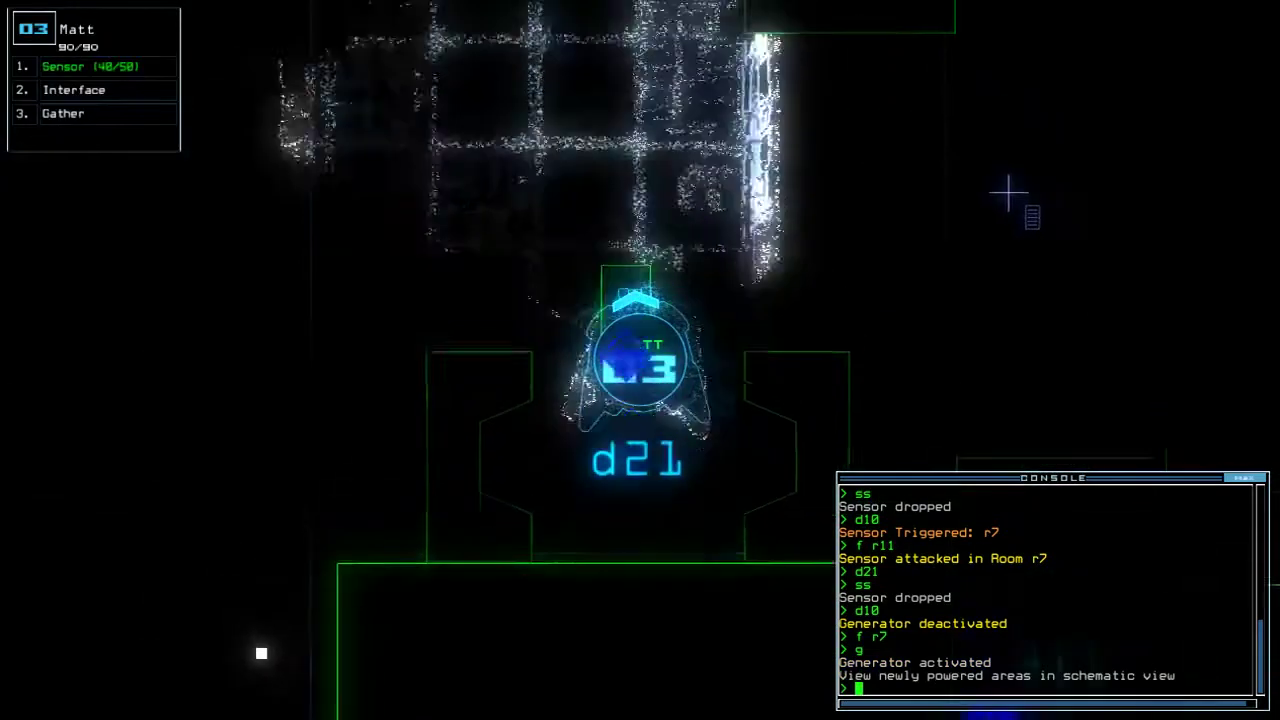
type("d21")
key("Return")
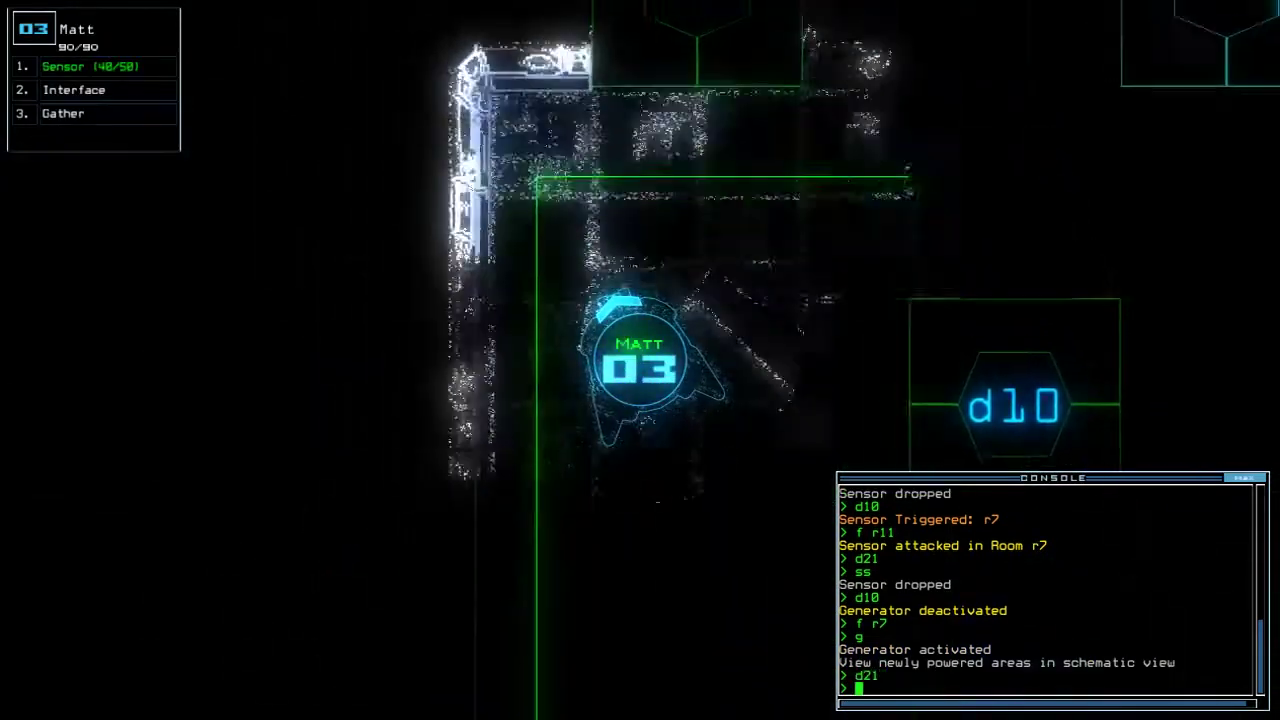
- Open door d20, drop a sensor to scout room r9, open d9, then close d20
key("space")
key("space")
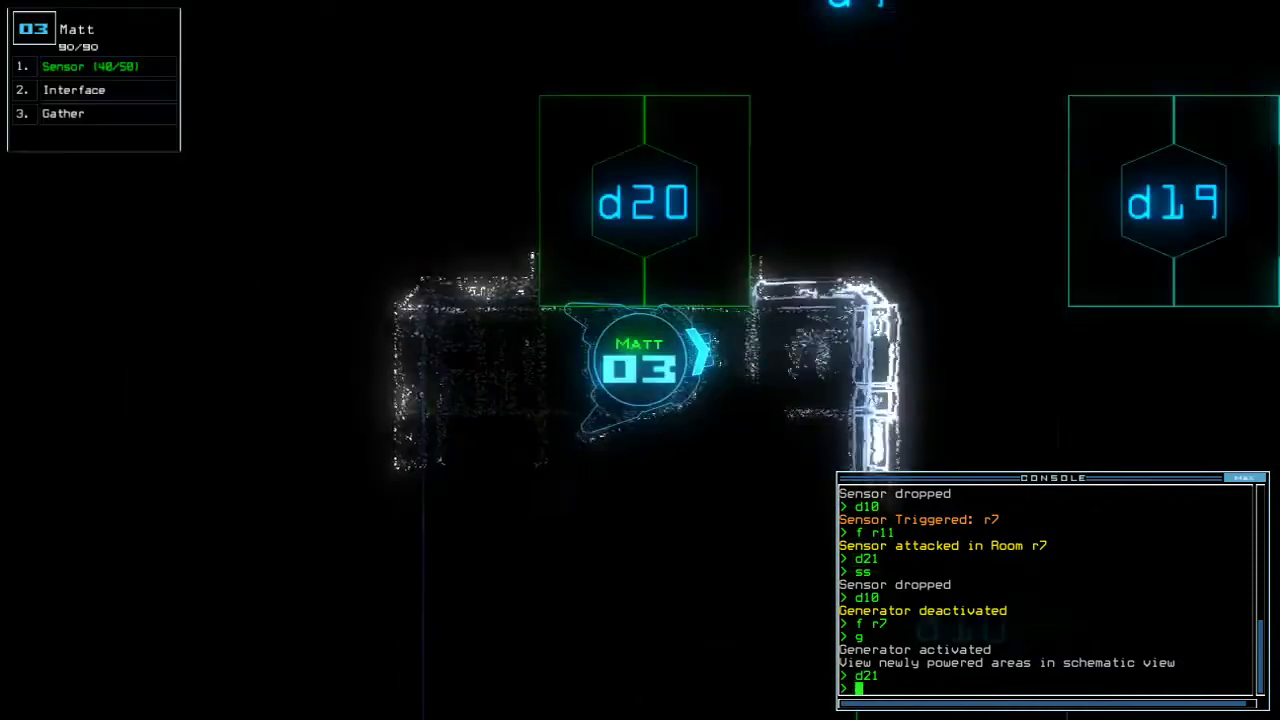
type("d20")
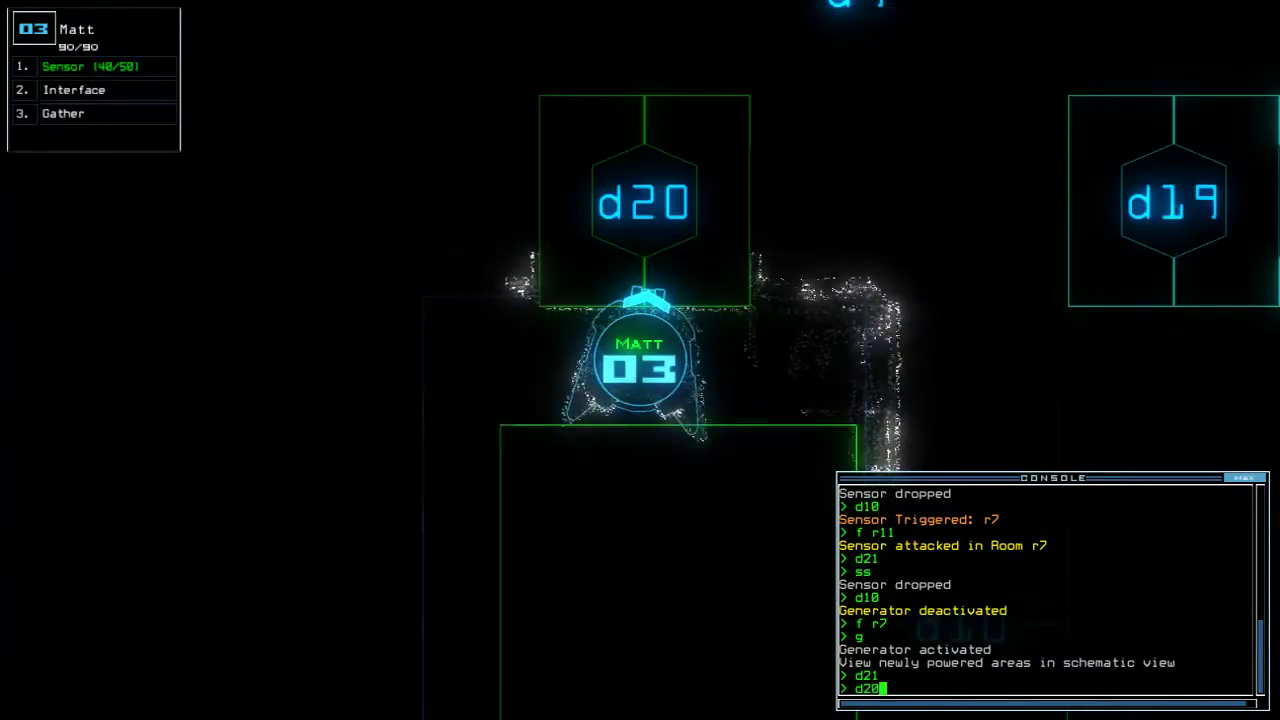
key("Return")
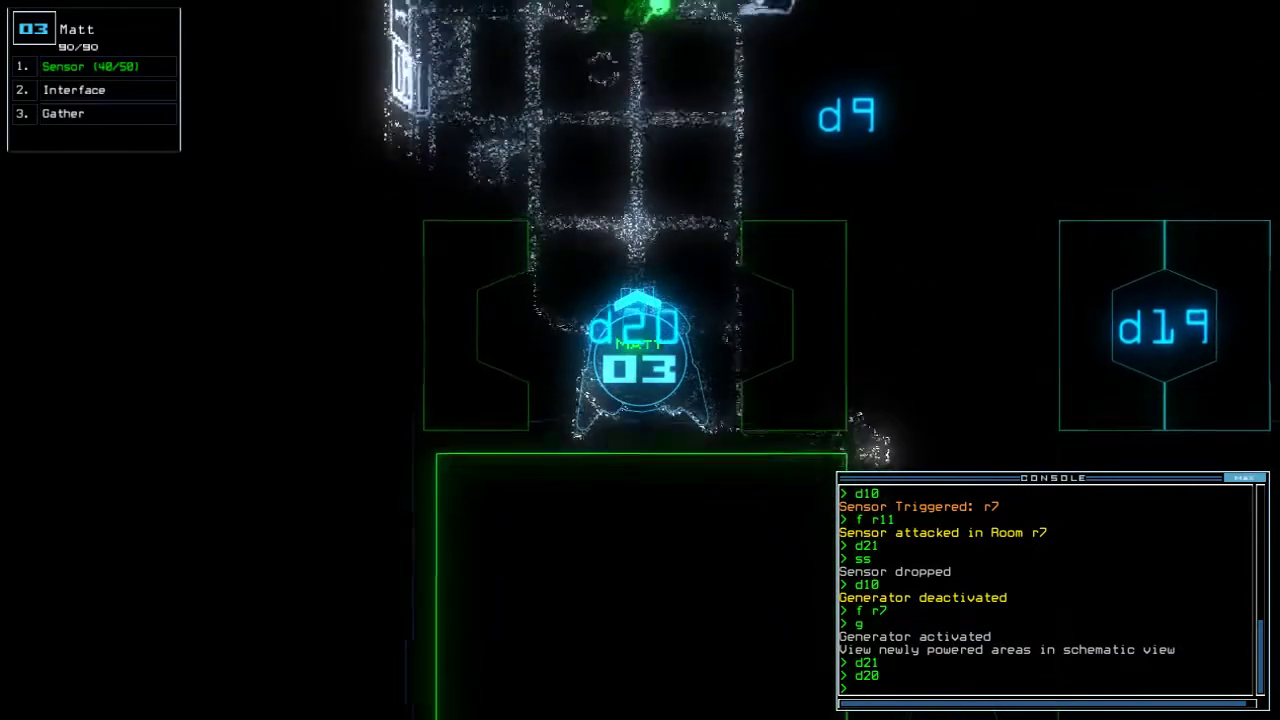
type("ss")
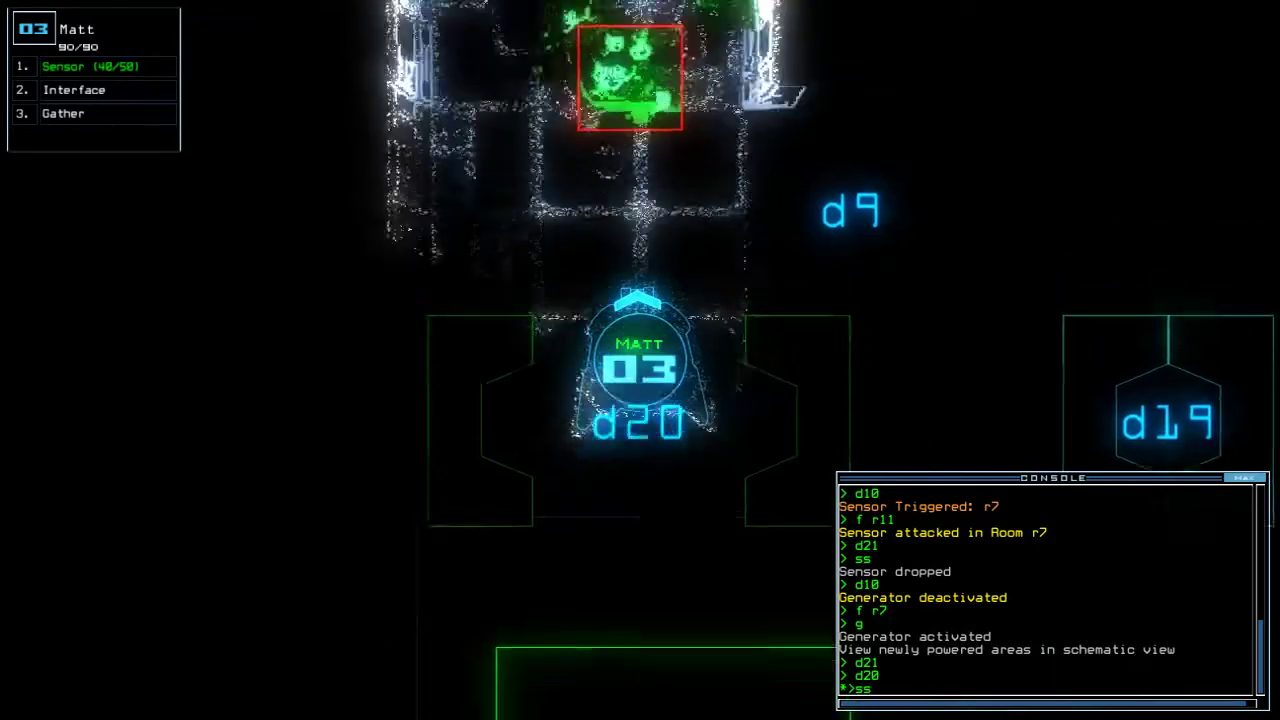
key("Return")
key("space")
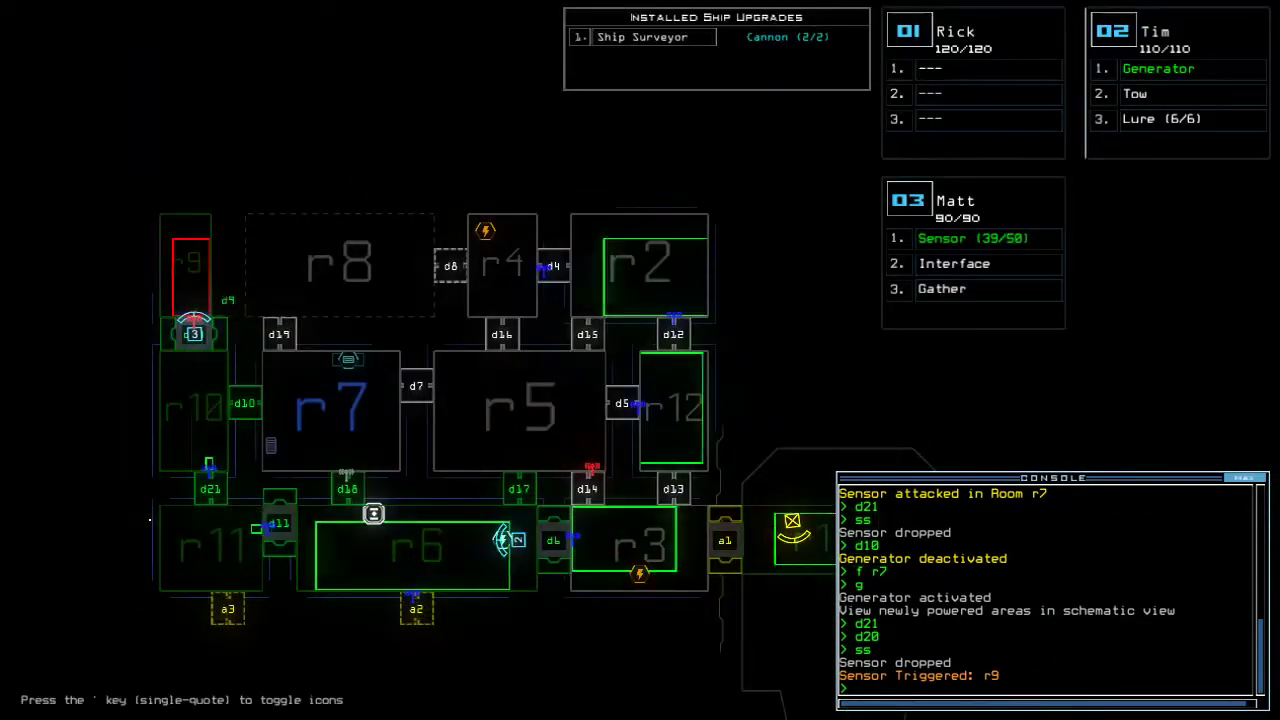
key("space")
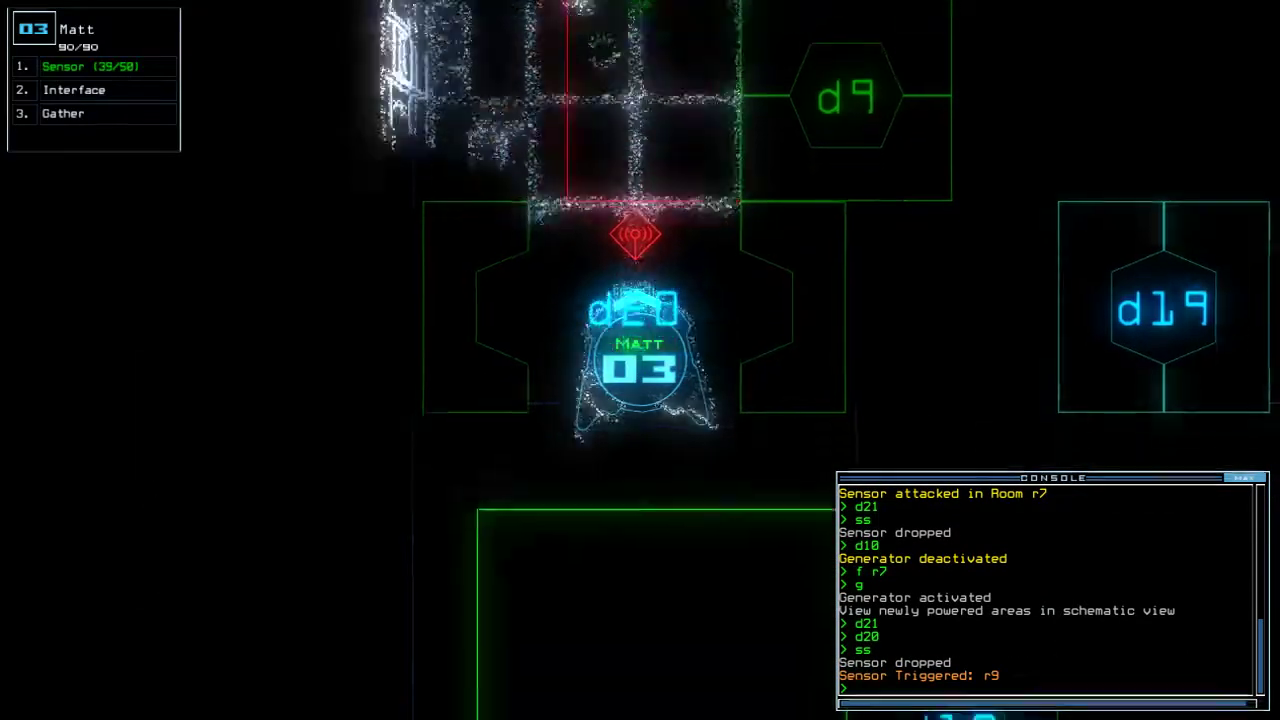
type("d9")
key("Return")
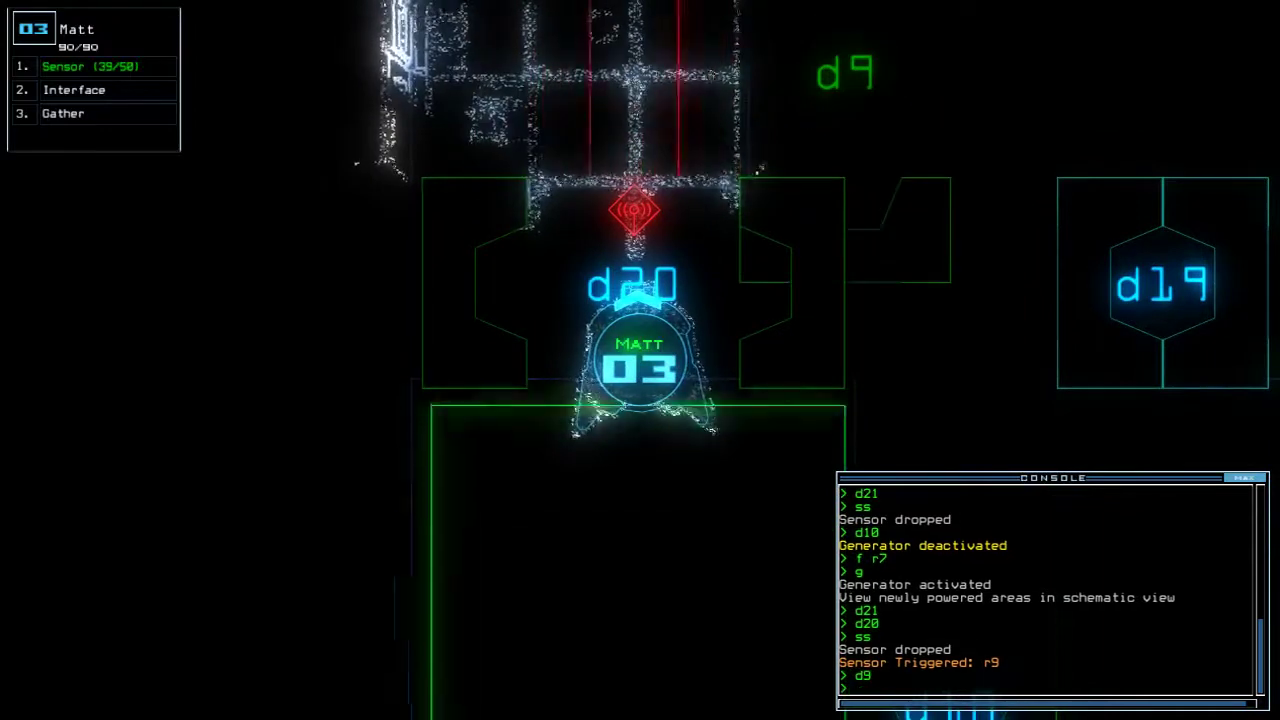
key("space")
key("space")
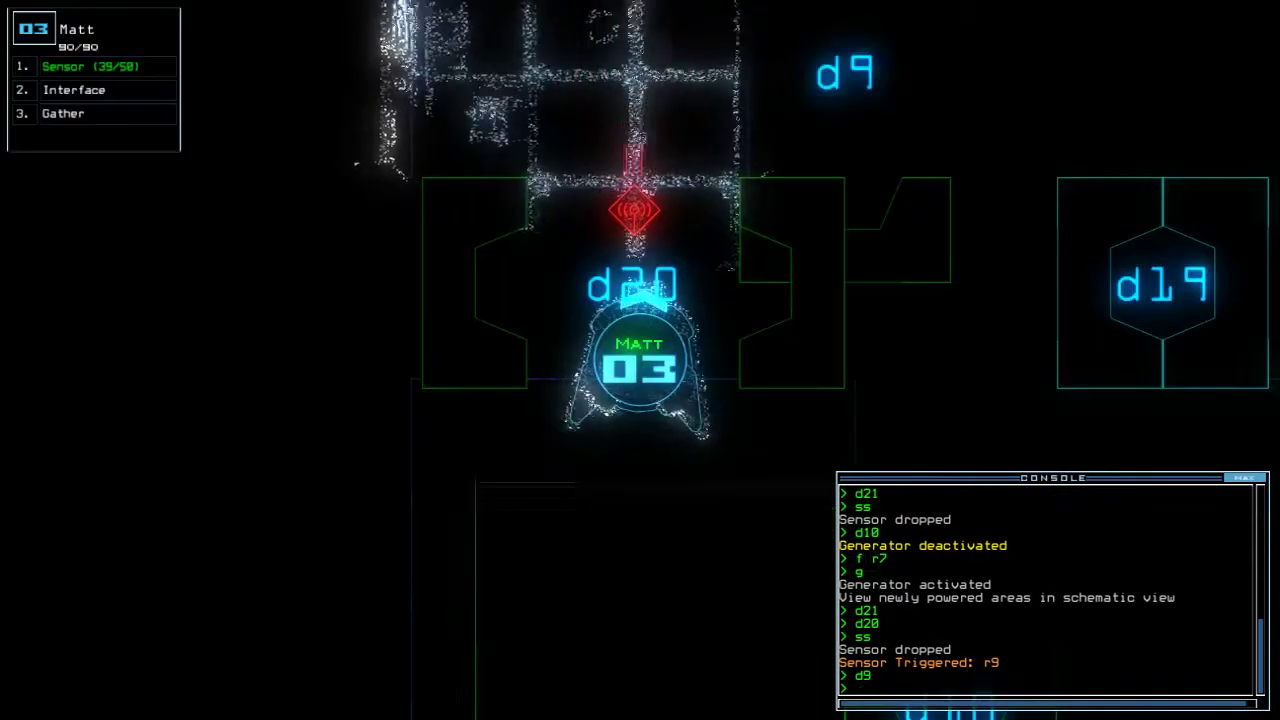
type("d")
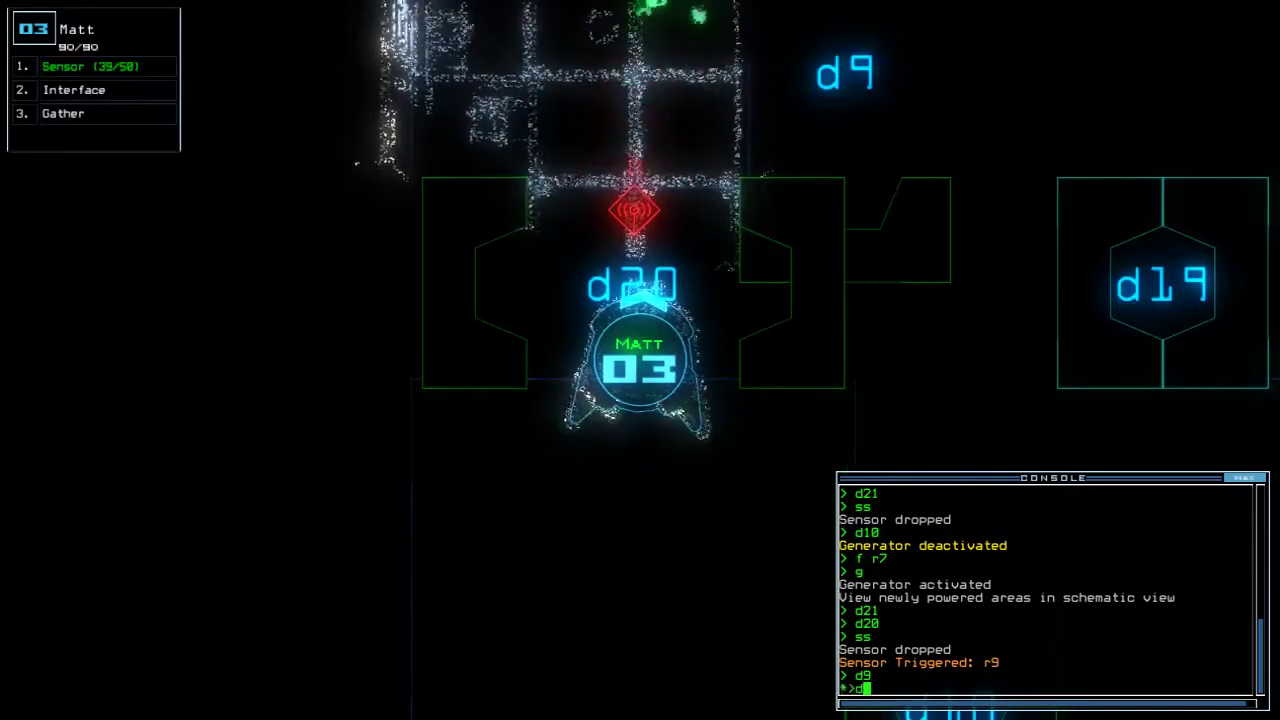
type("20")
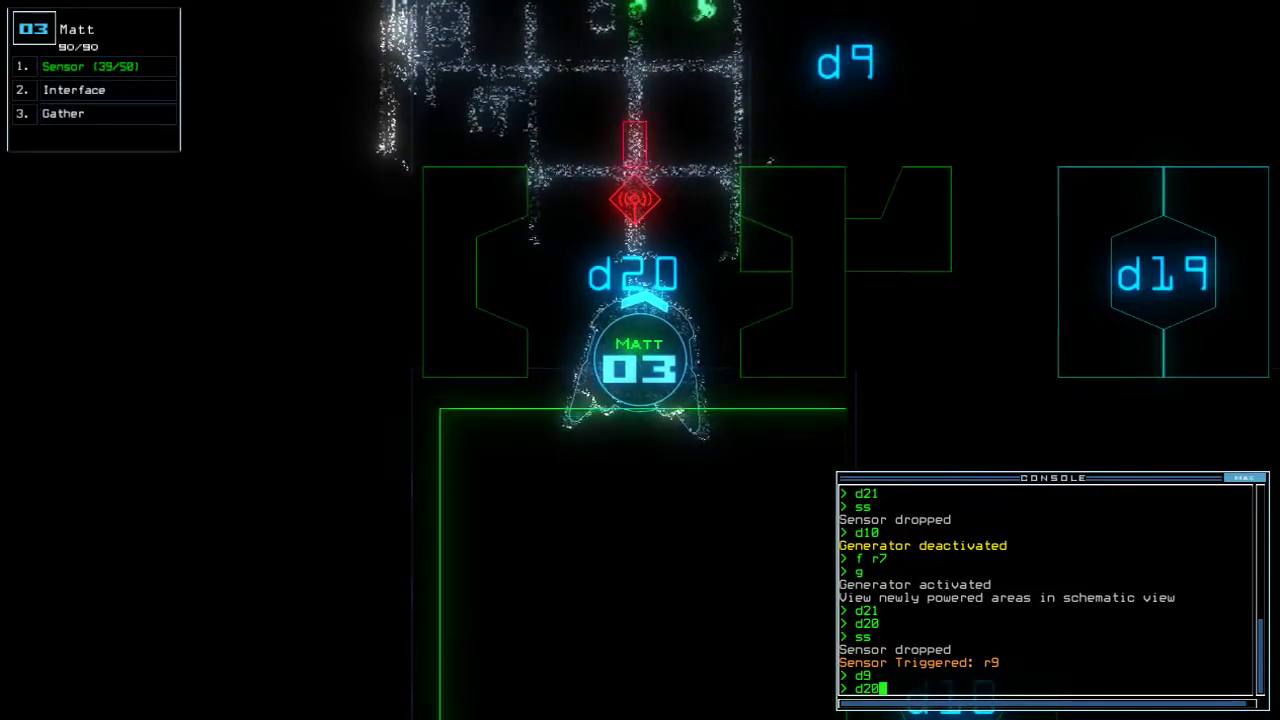
key("Return")
- Close the nearby doors, then open d10, d21 and d11 for drone 03 and toggle d11
key("Tab")
type("cc")
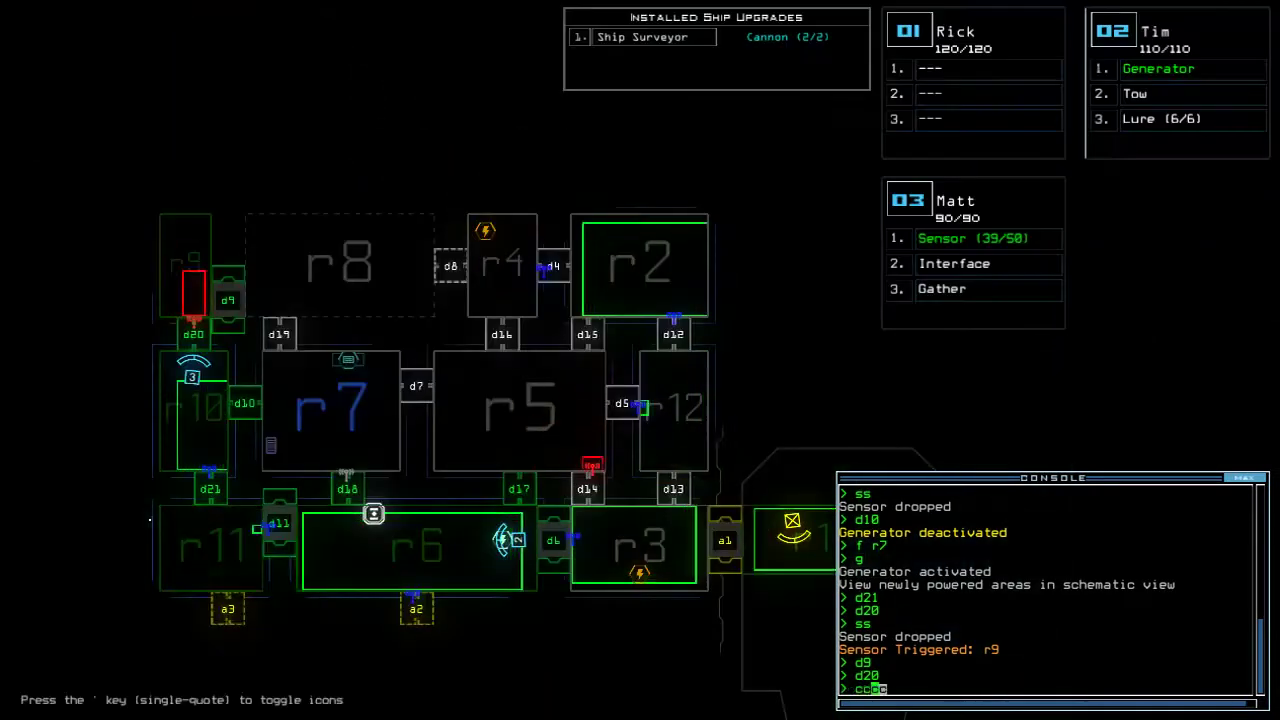
type("cc")
key("Return")
key("Tab")
type("d1")
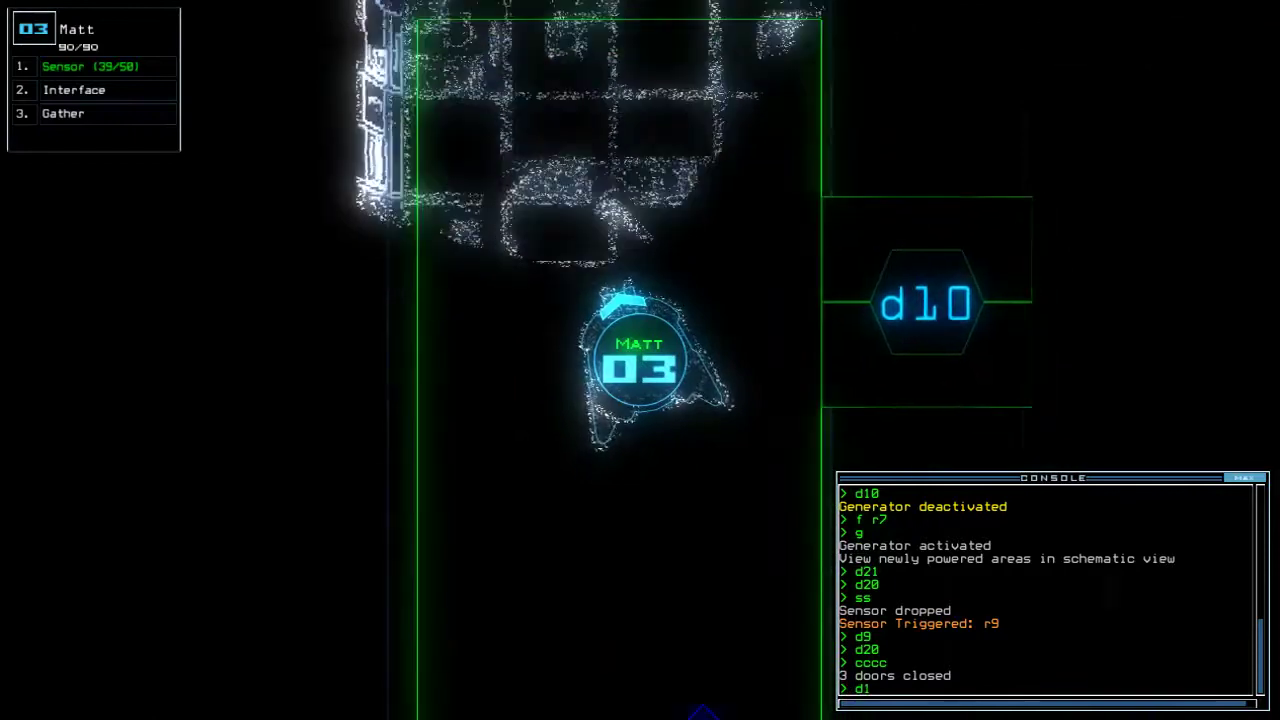
type("0")
key("Return")
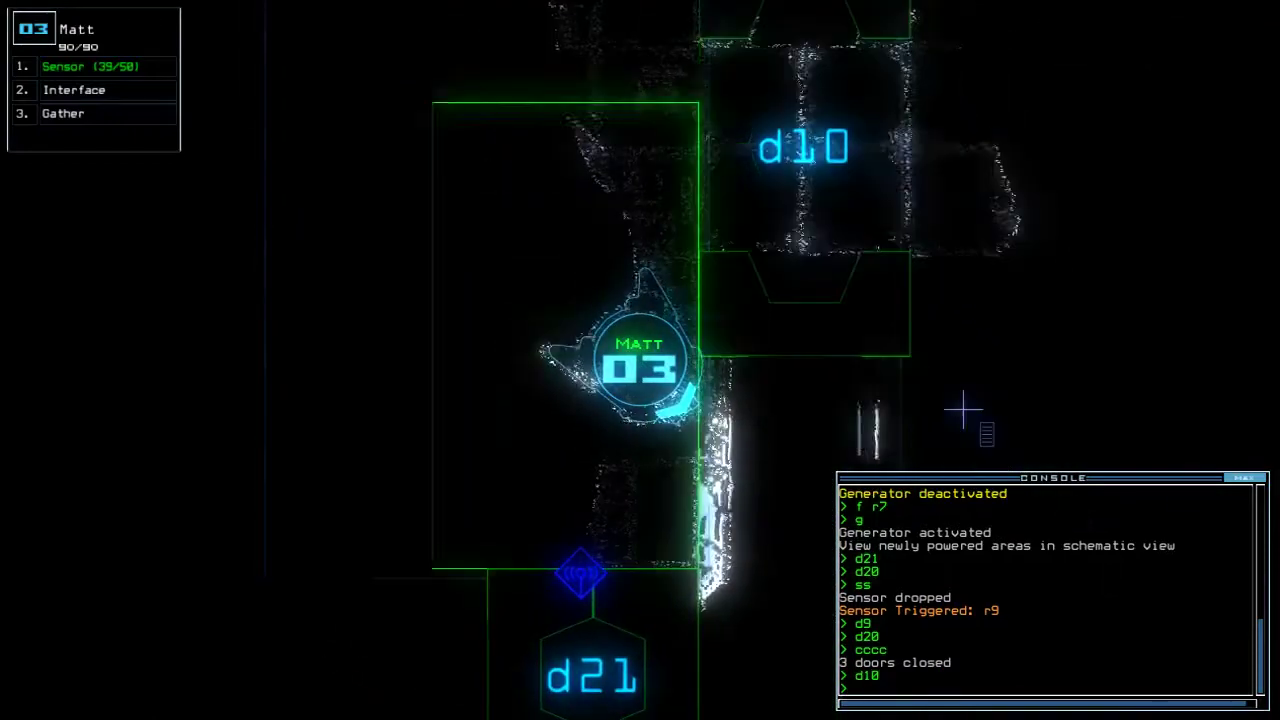
type("d2")
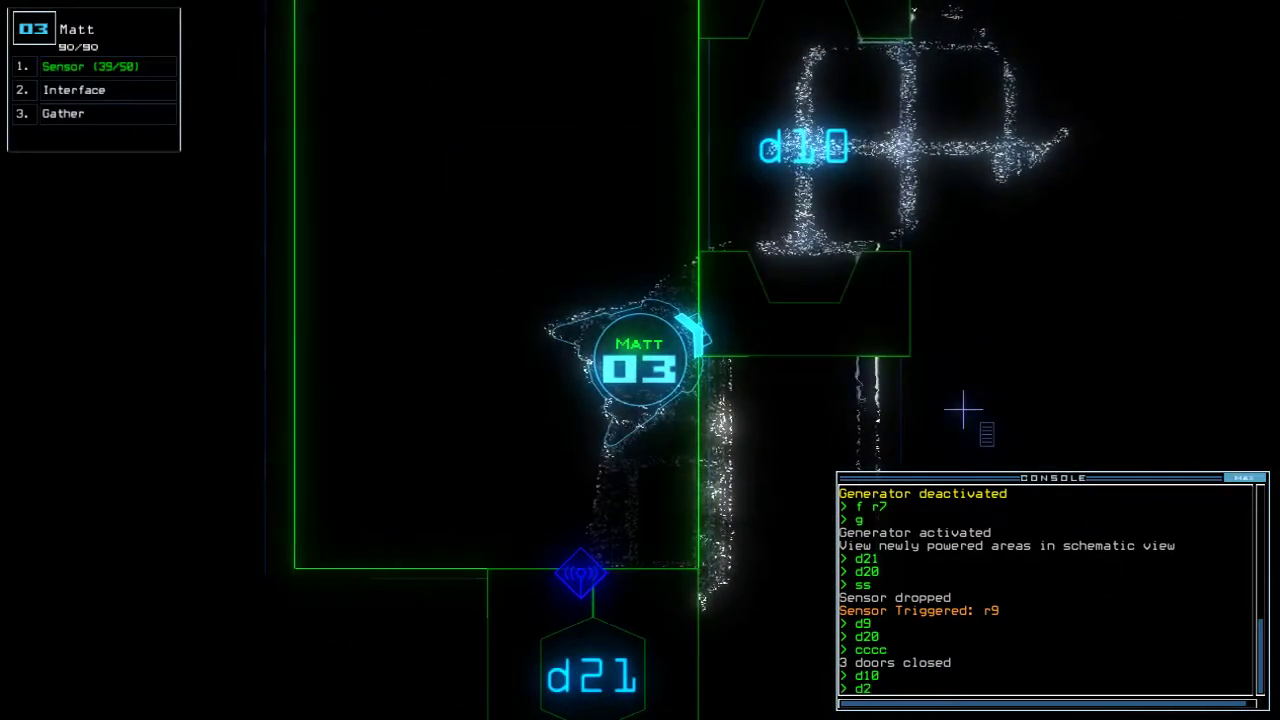
type("1")
key("Return")
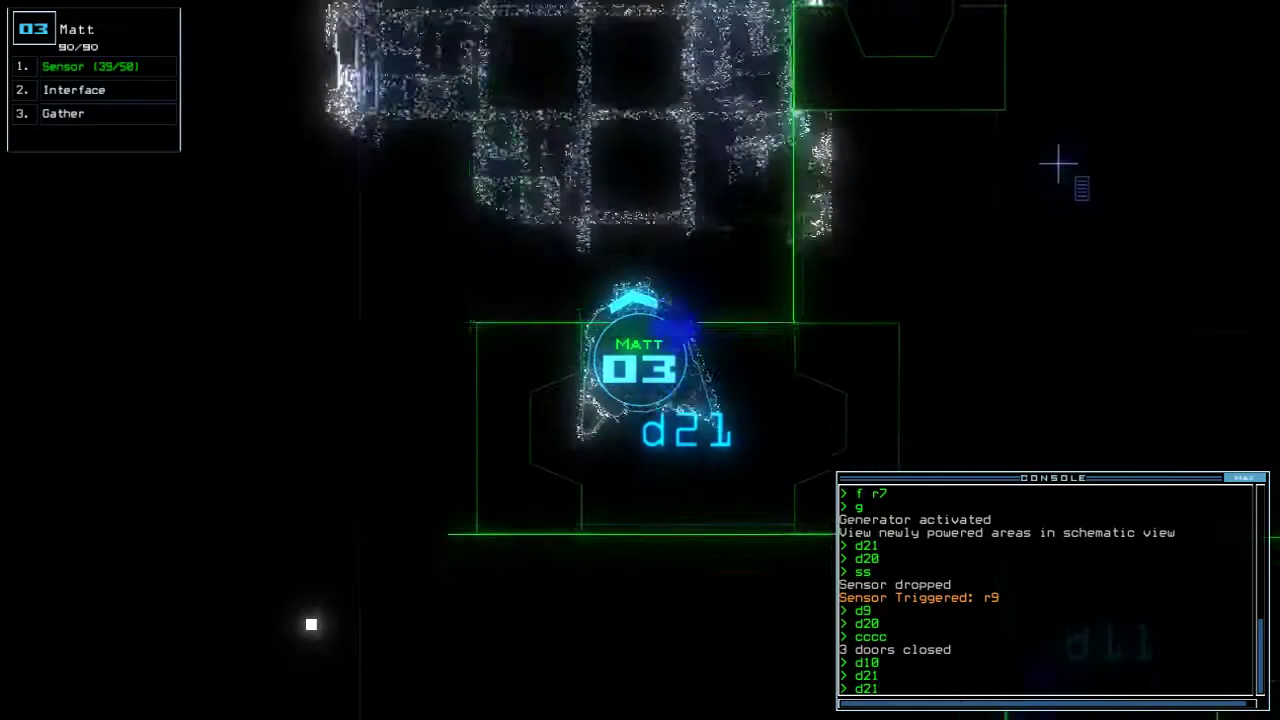
type("d1")
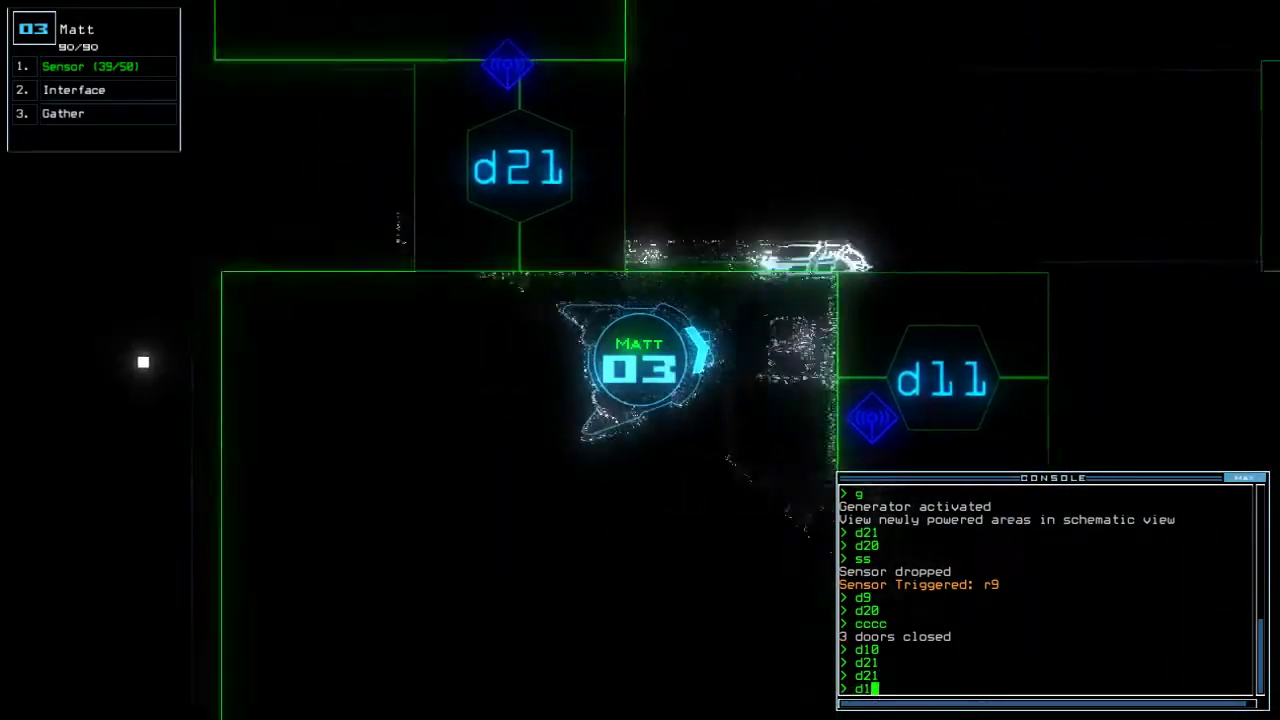
type("1")
key("Return")
type("d11")
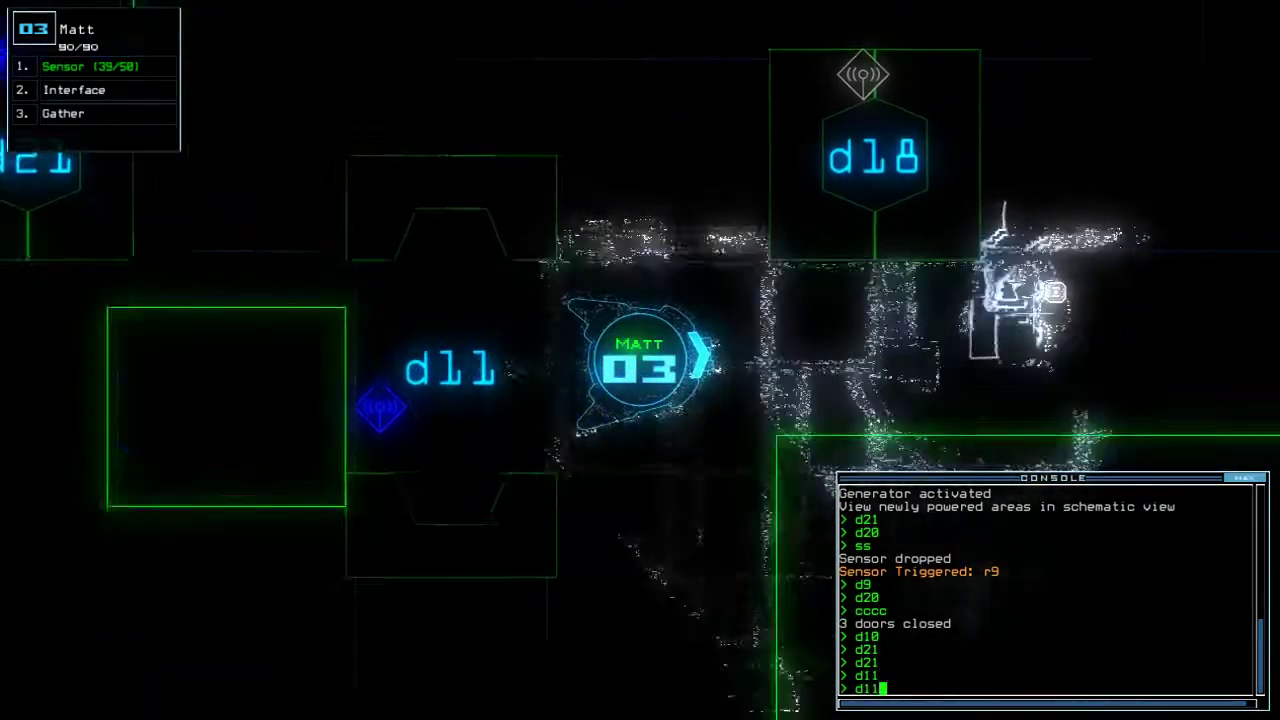
key("Return")
- Close d10, open d18 to drop a sensor past it, then close d18 and d21
key("space")
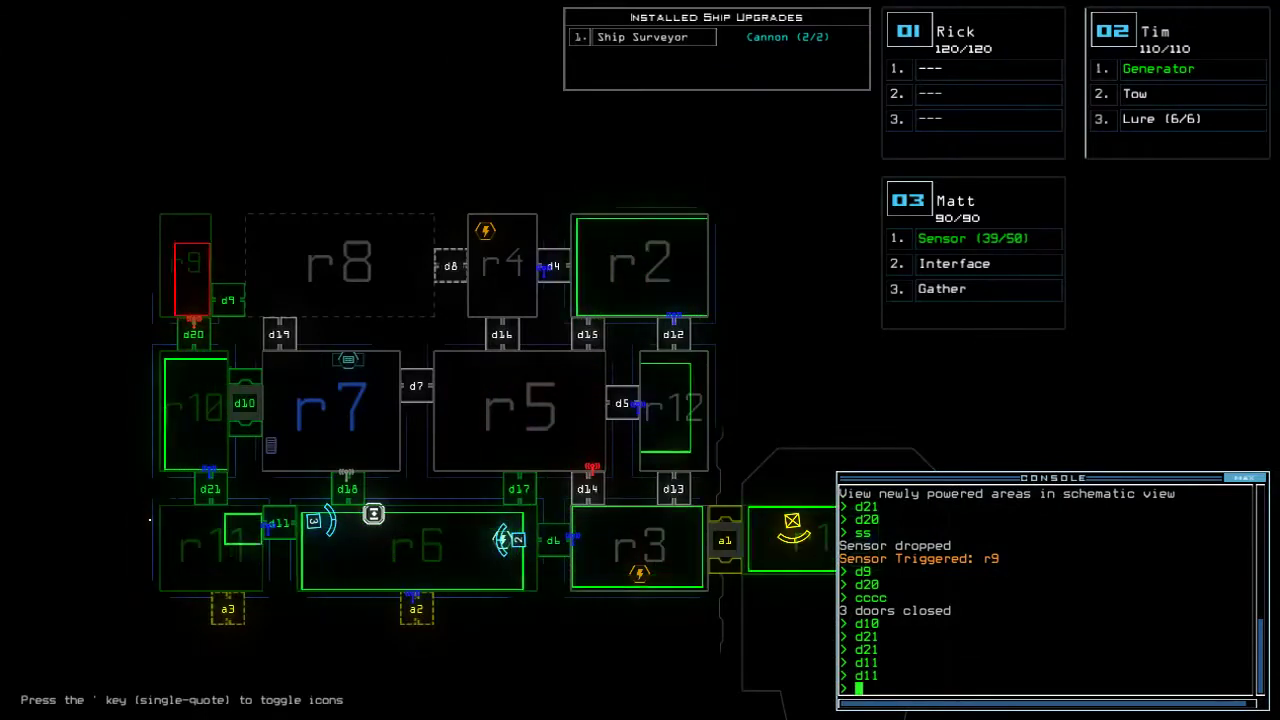
type("d10")
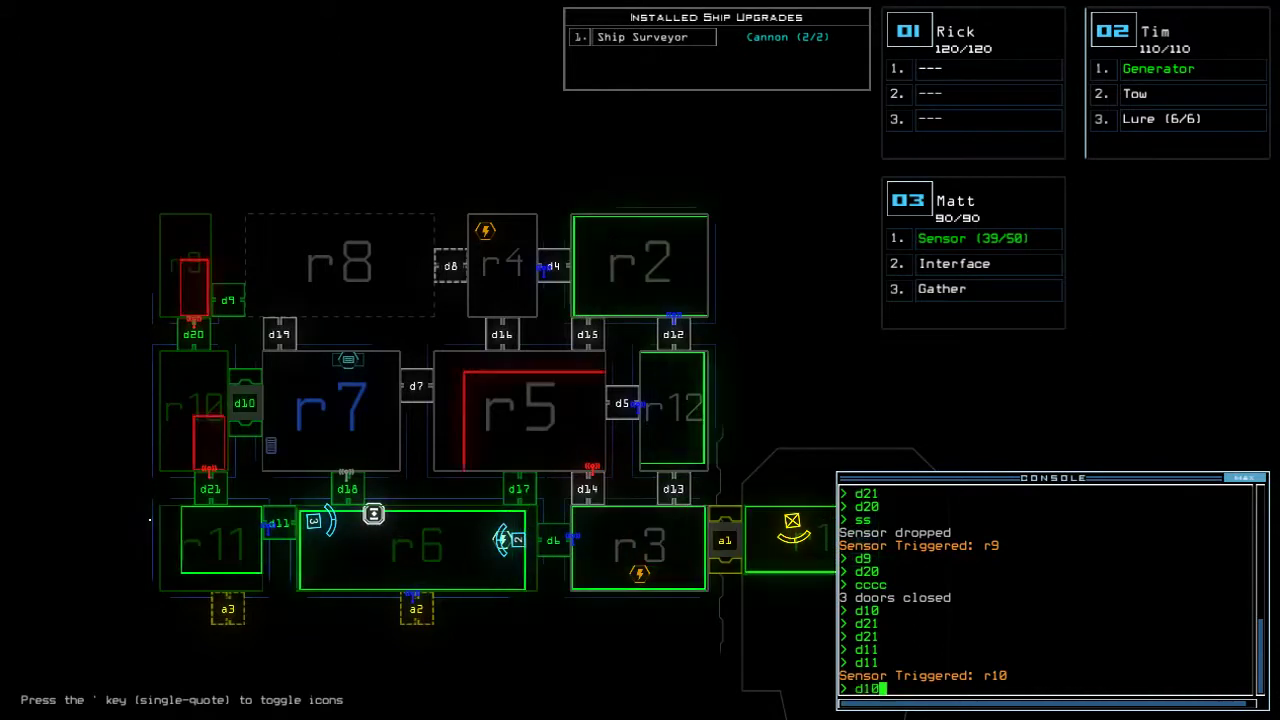
key("Return")
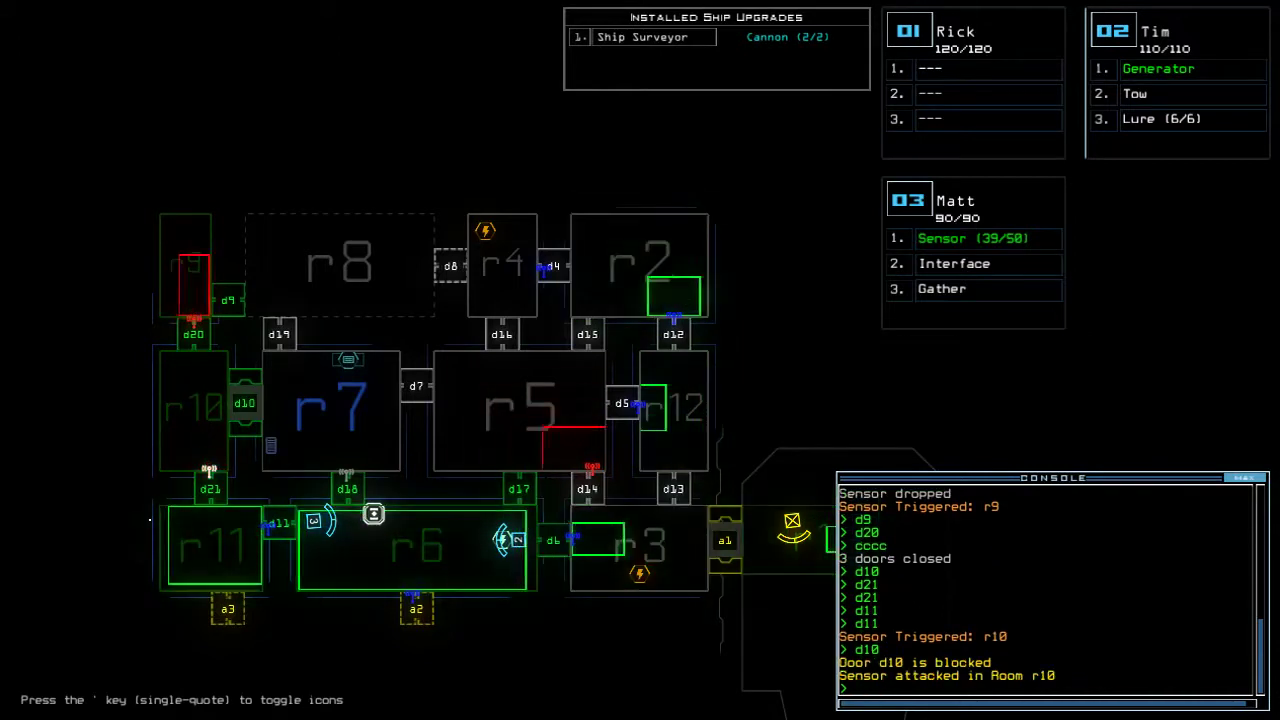
type("d18")
key("Return")
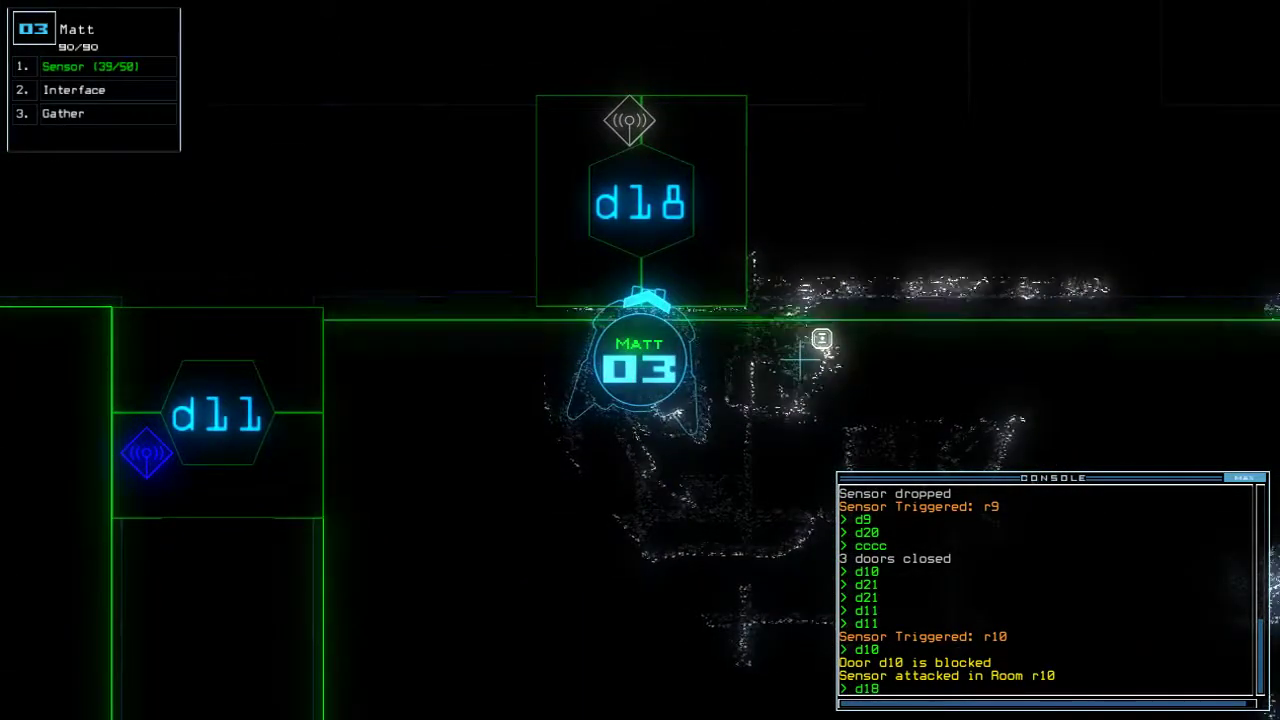
type("ss")
key("Return")
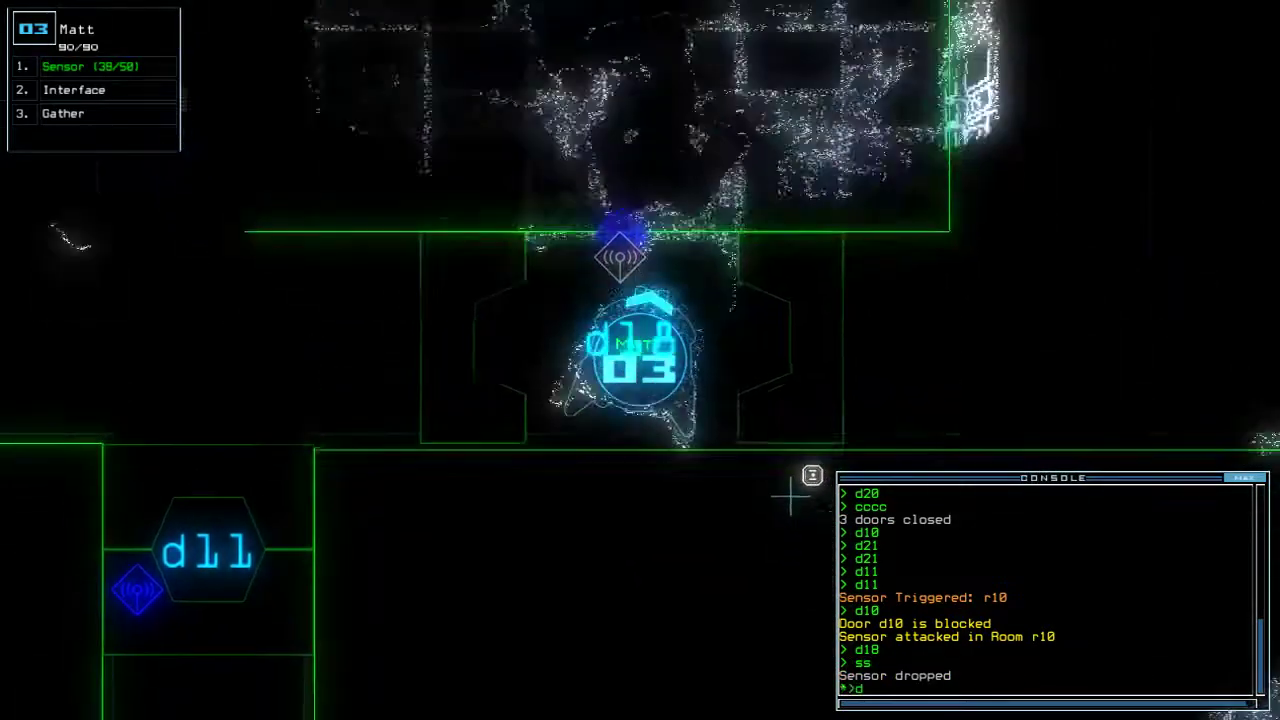
type("d18")
key("Return")
key("space")
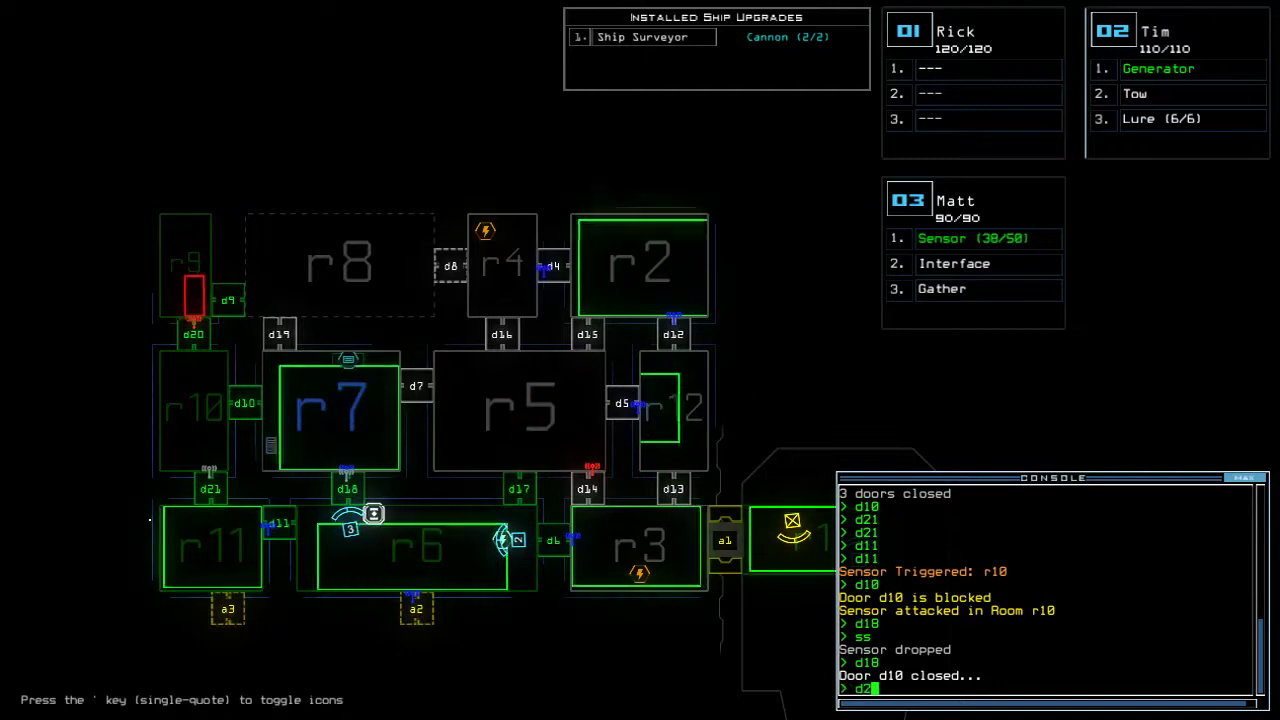
type("d21")
key("Return")
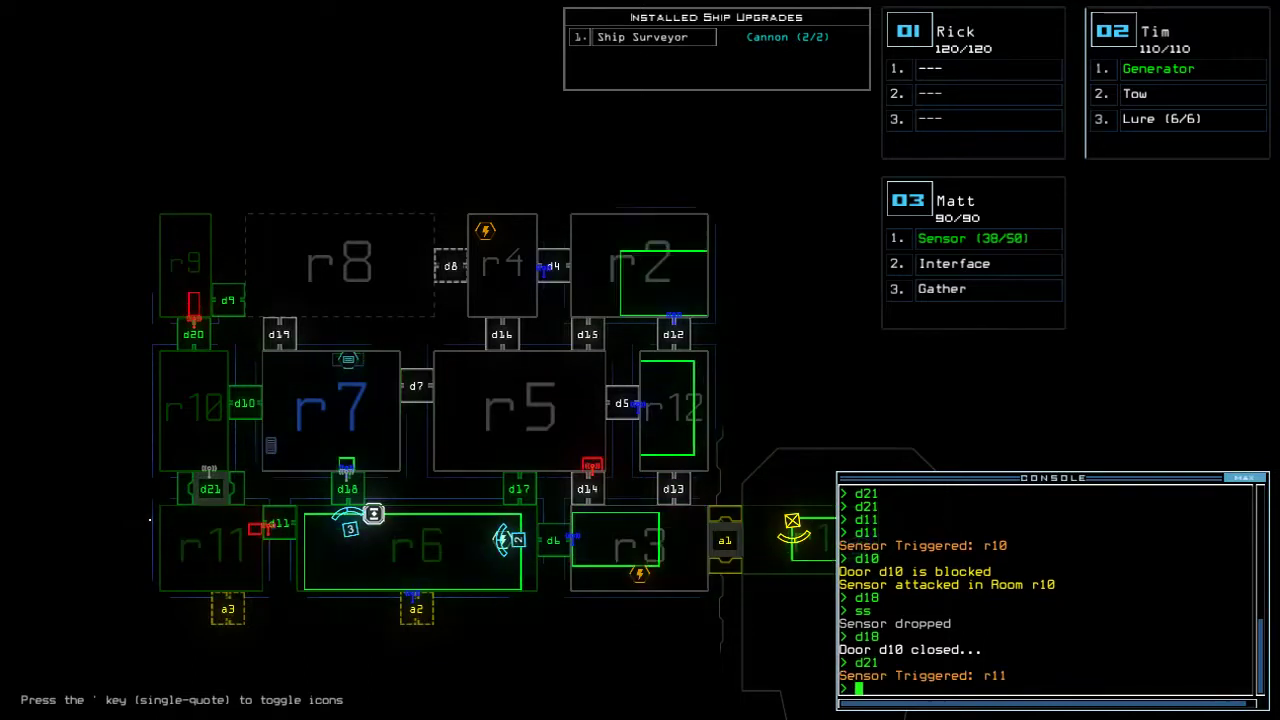
type("dd a2")
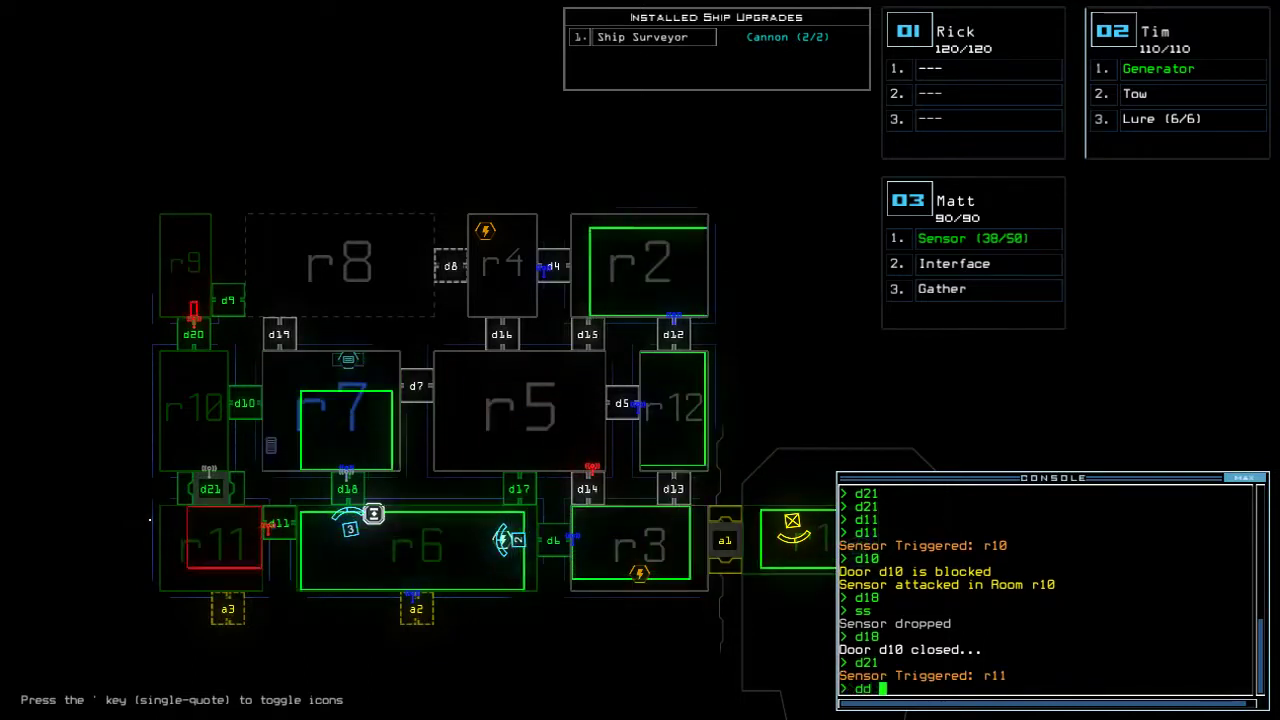
- Re-dock the ship at airlock a2, shut door d21, and open all doors into r1
key("Return")
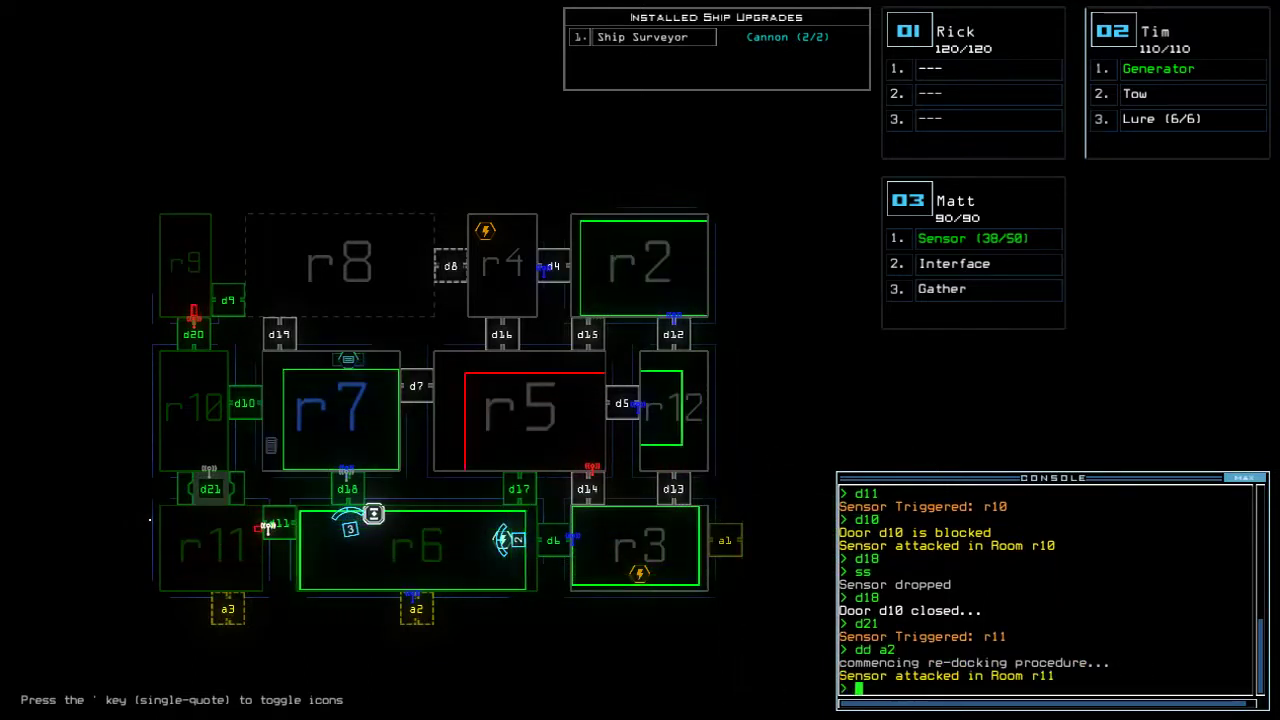
type("d21")
key("Return")
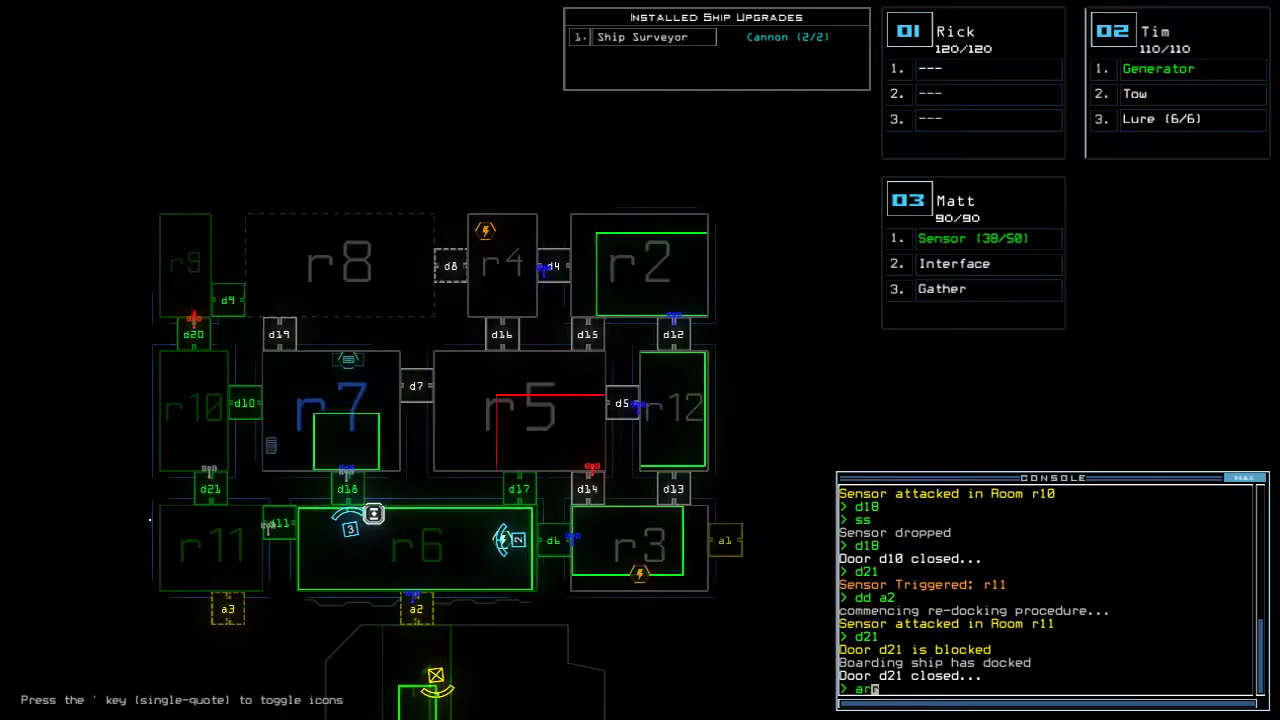
type("r")
key("Return")
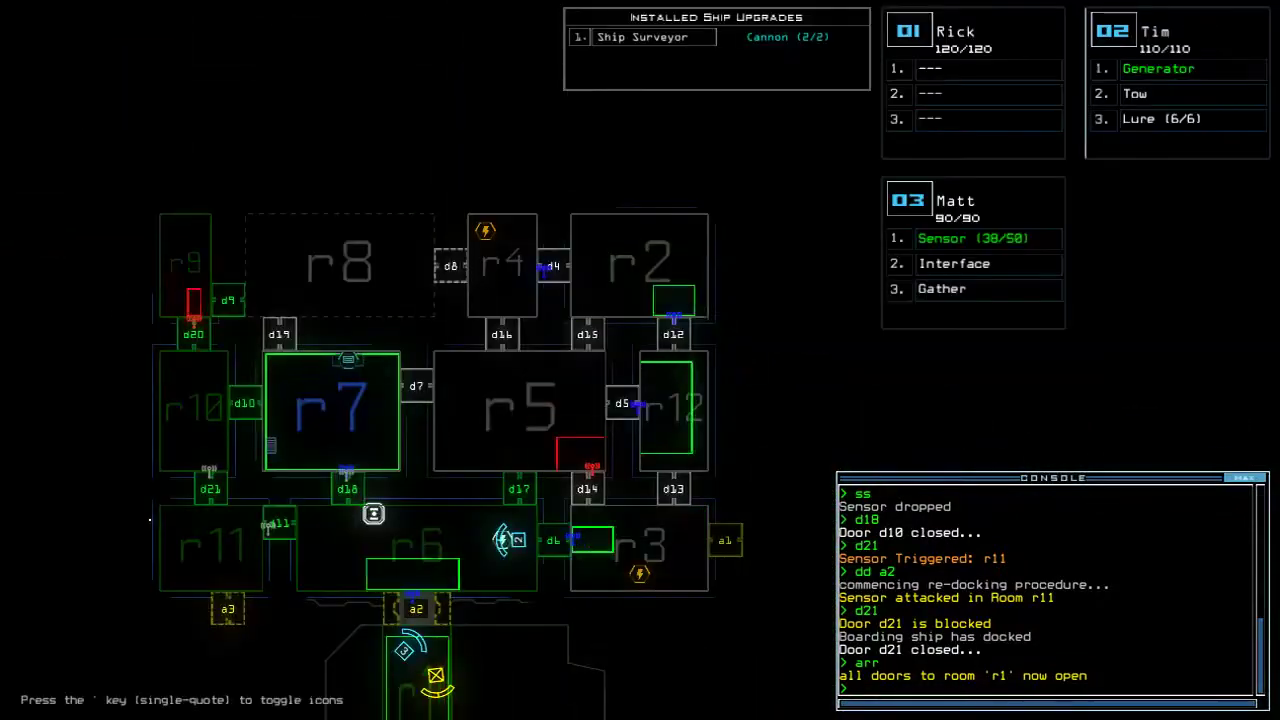
- Check drone 02's camera, then close all doors to room r1 with 'ra'
key("2")
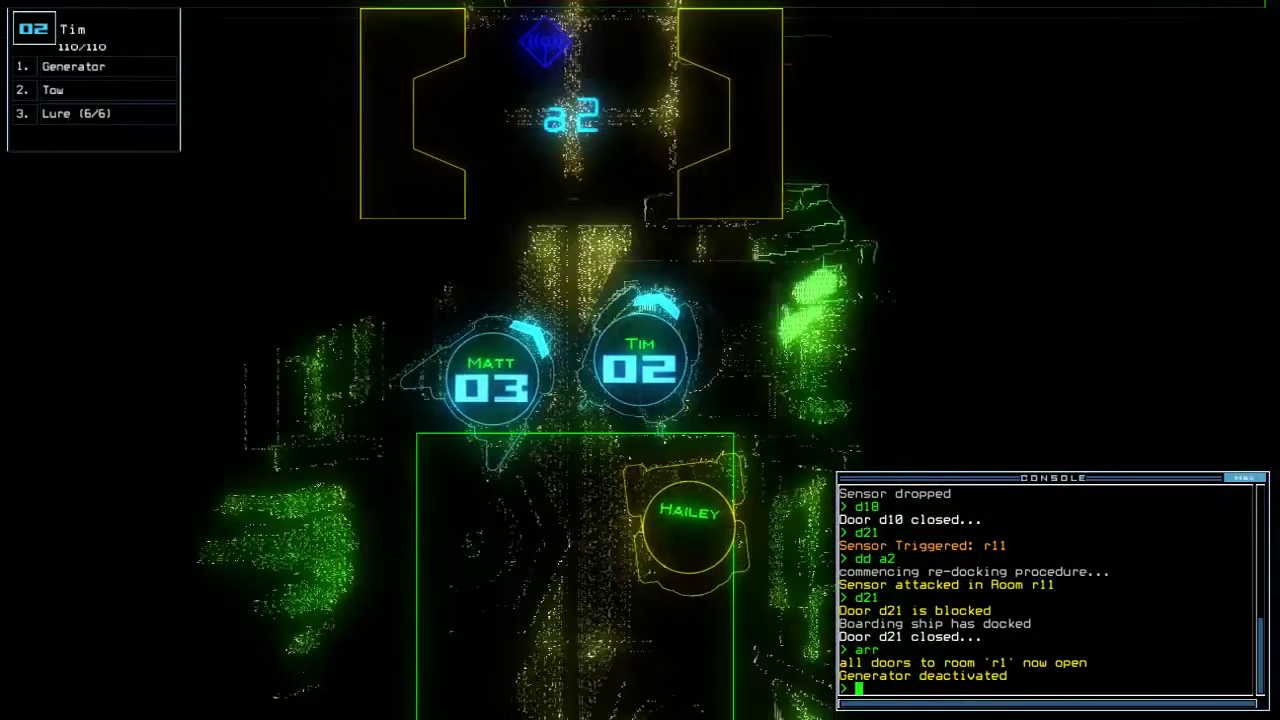
key("space")
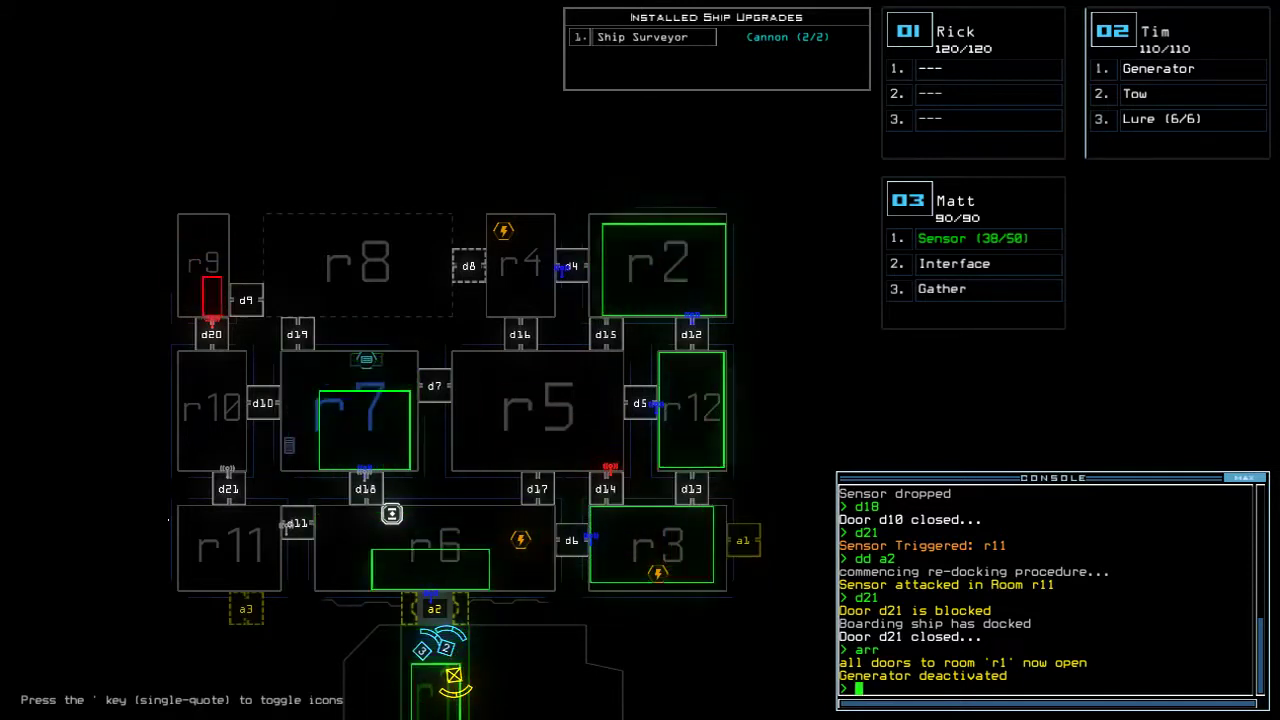
type("ra")
key("Return")
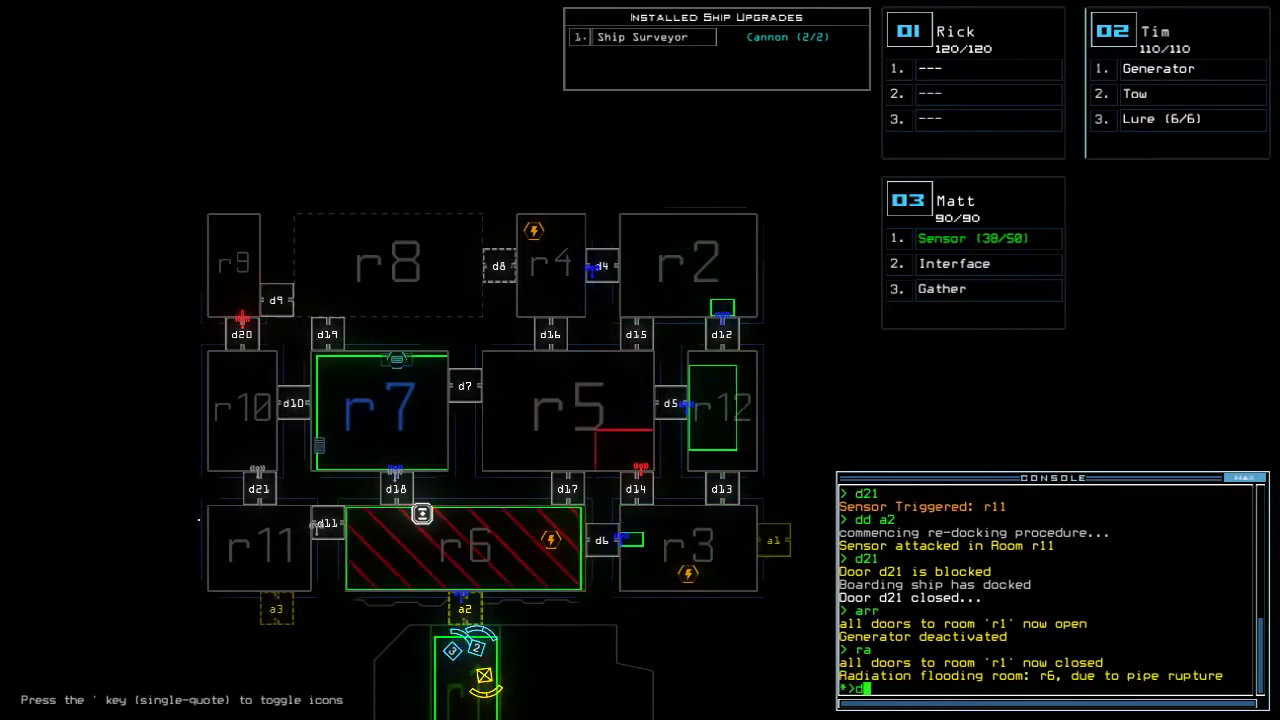
- Re-dock at airlock a1, open r1's doors, activate the generator, and enter 'f r7 r11'
key("Return")
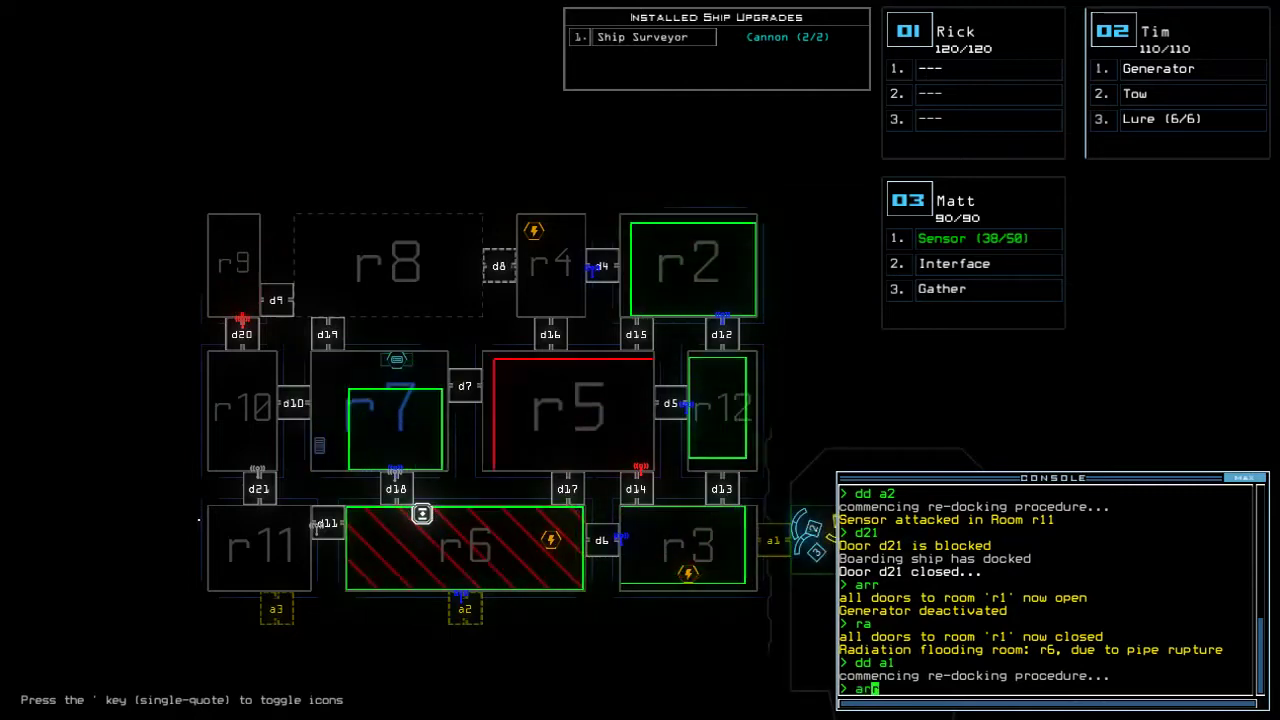
type("arr")
key("Return")
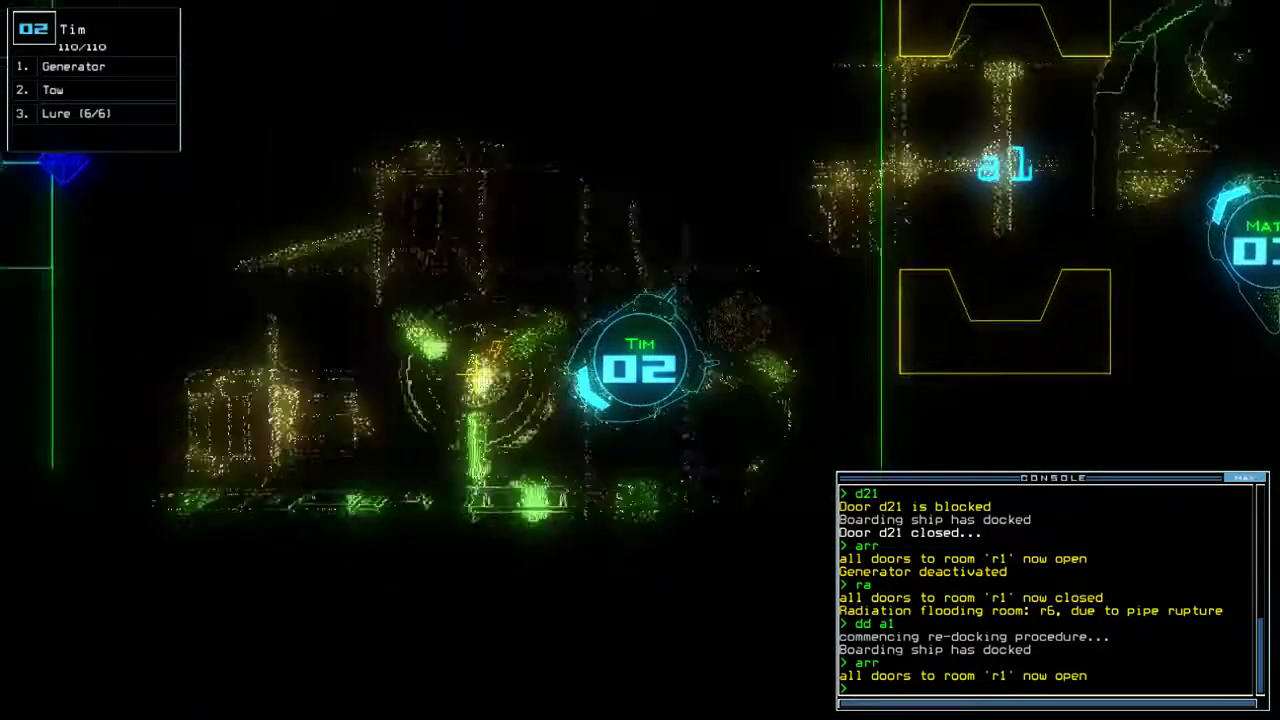
type("g")
key("Return")
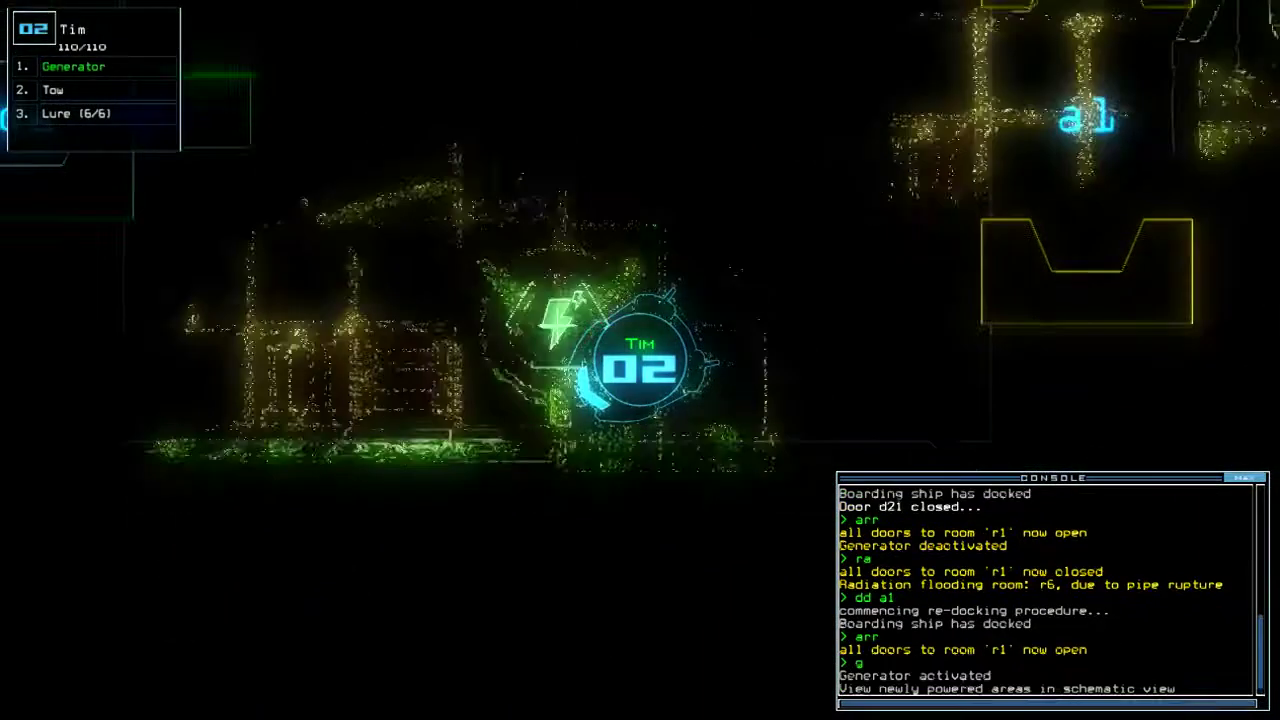
key("space")
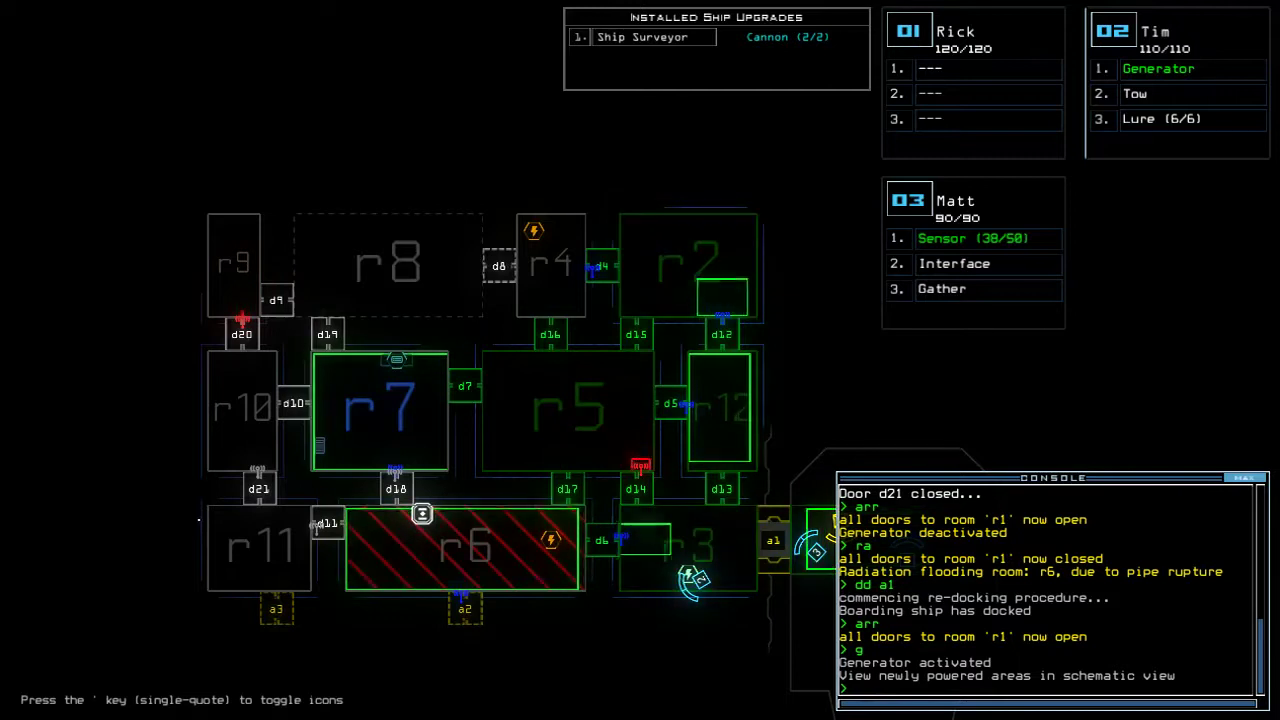
type("f r7 r11")
key("Return")
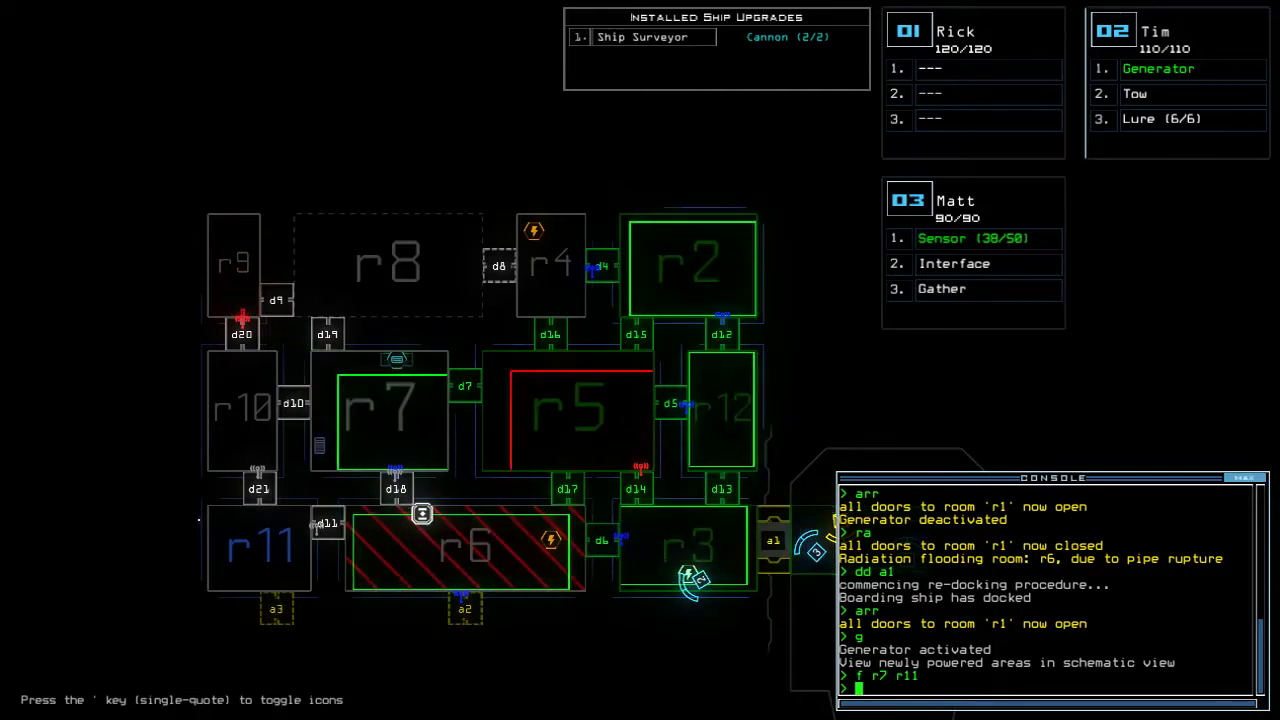
- Seal room r1's doors with 'ra' from a drone camera view, then show the schematic map
key("space")
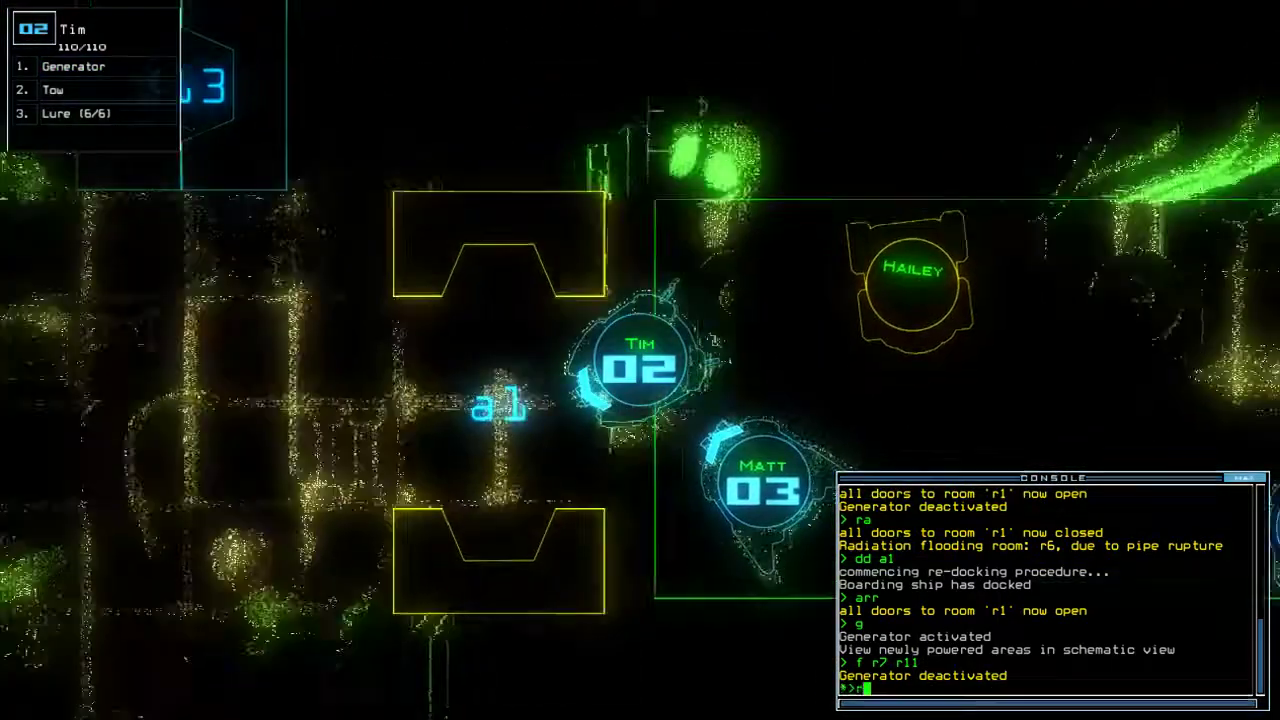
type("ra")
key("Return")
key("space")
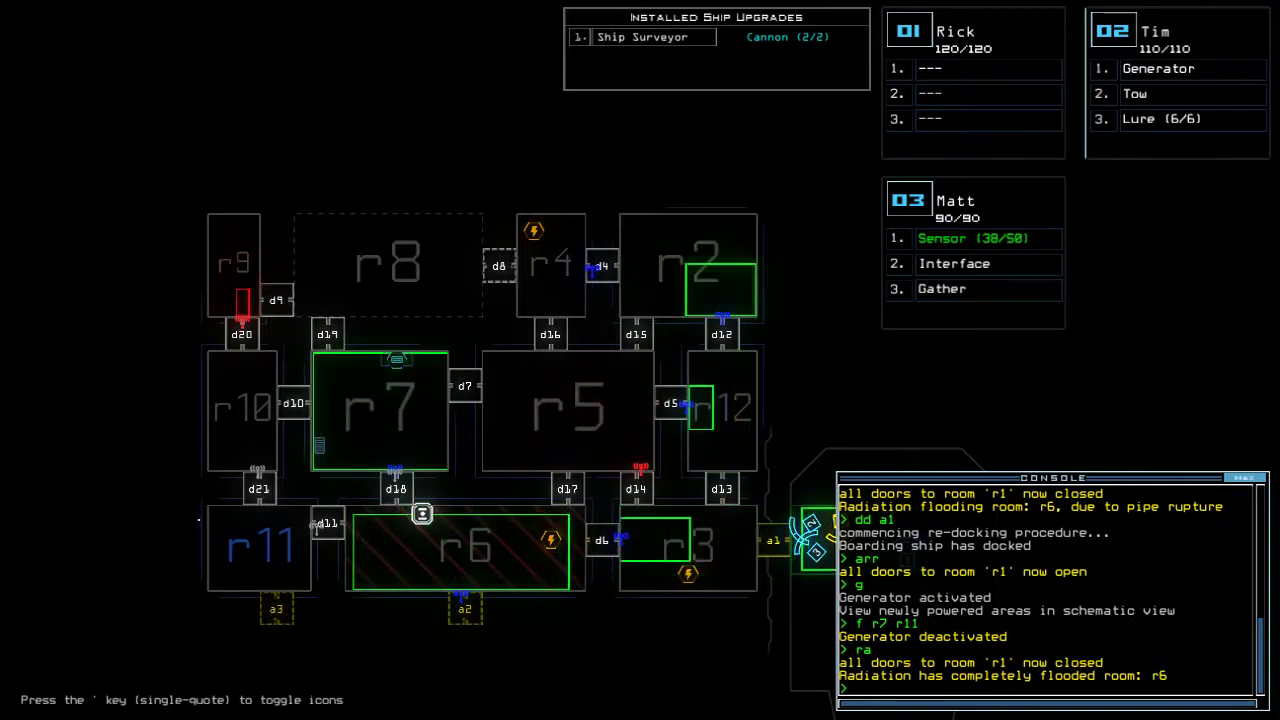
type("open")
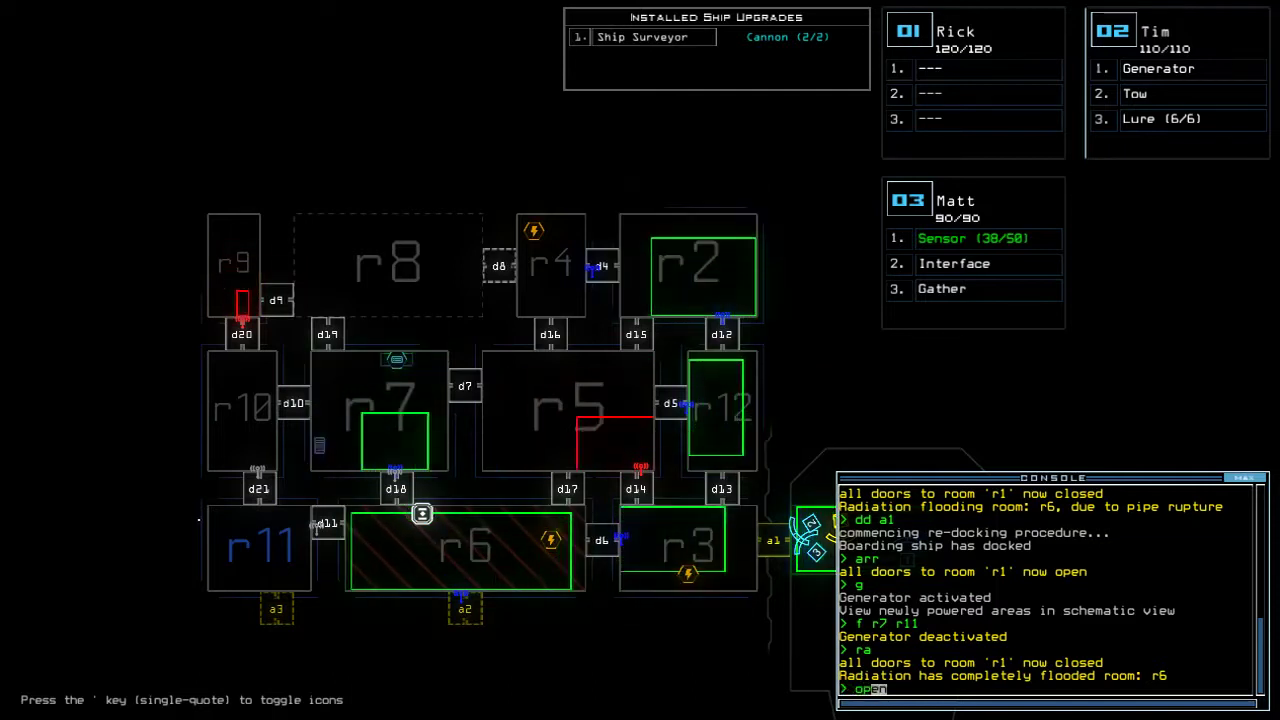
type("c")
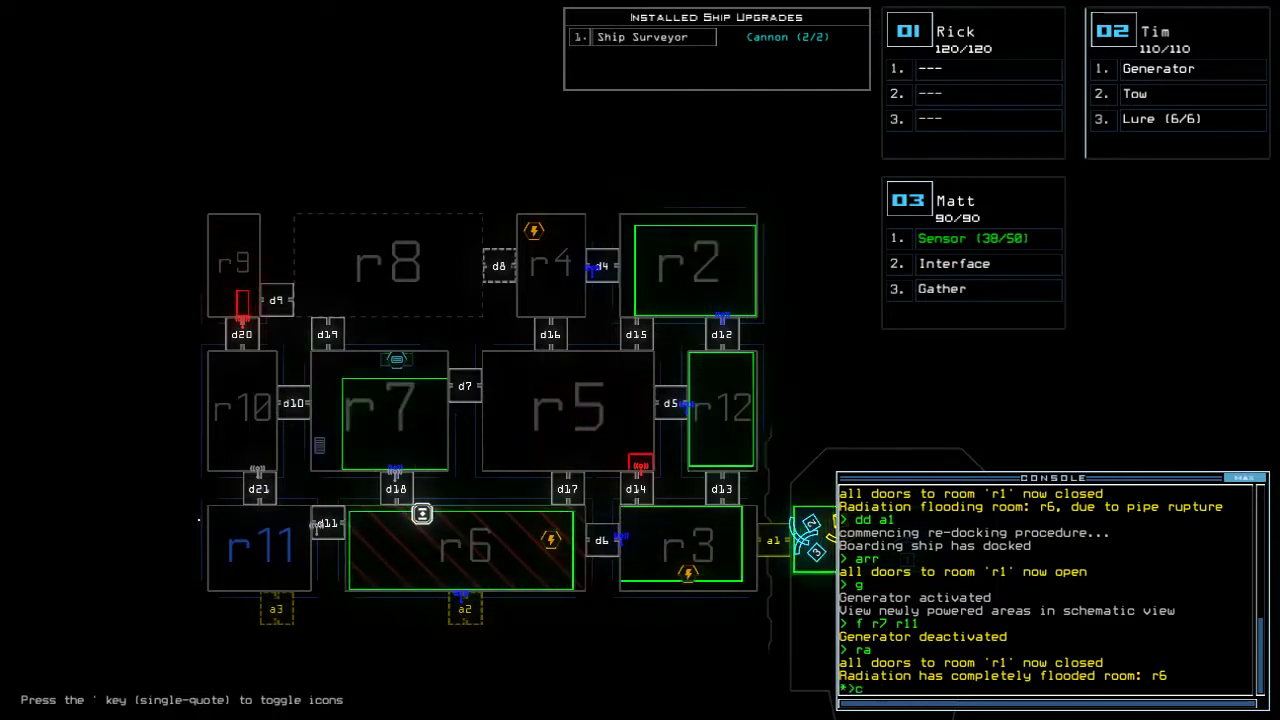
type(" r5")
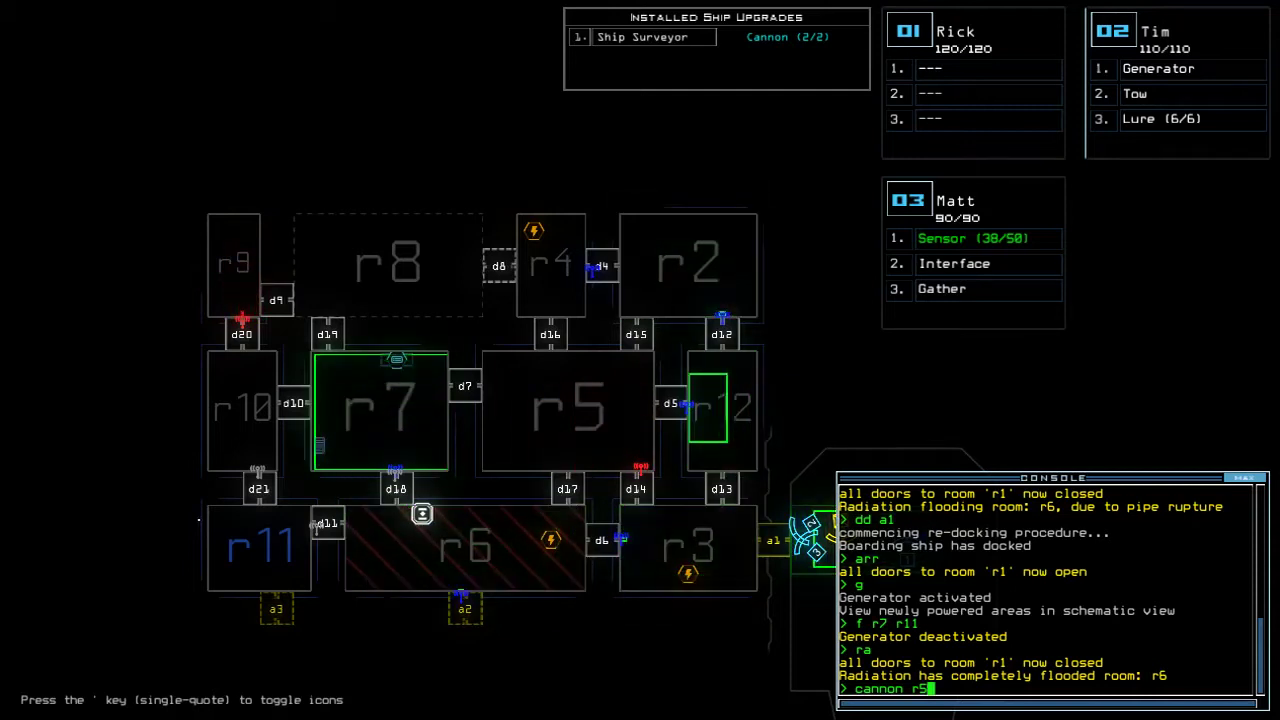
- Fire the cannon into room r2, open r1's doors, drive drone 02 in, and activate the generator
key("Return")
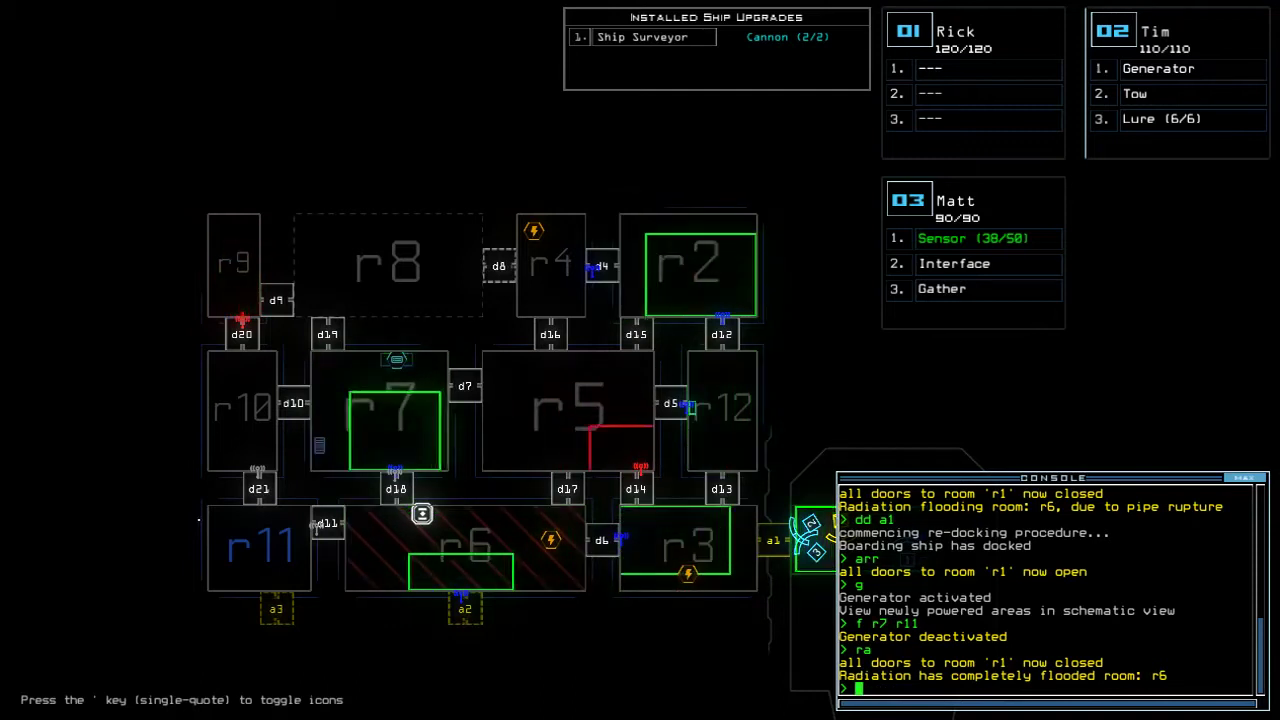
type("r2")
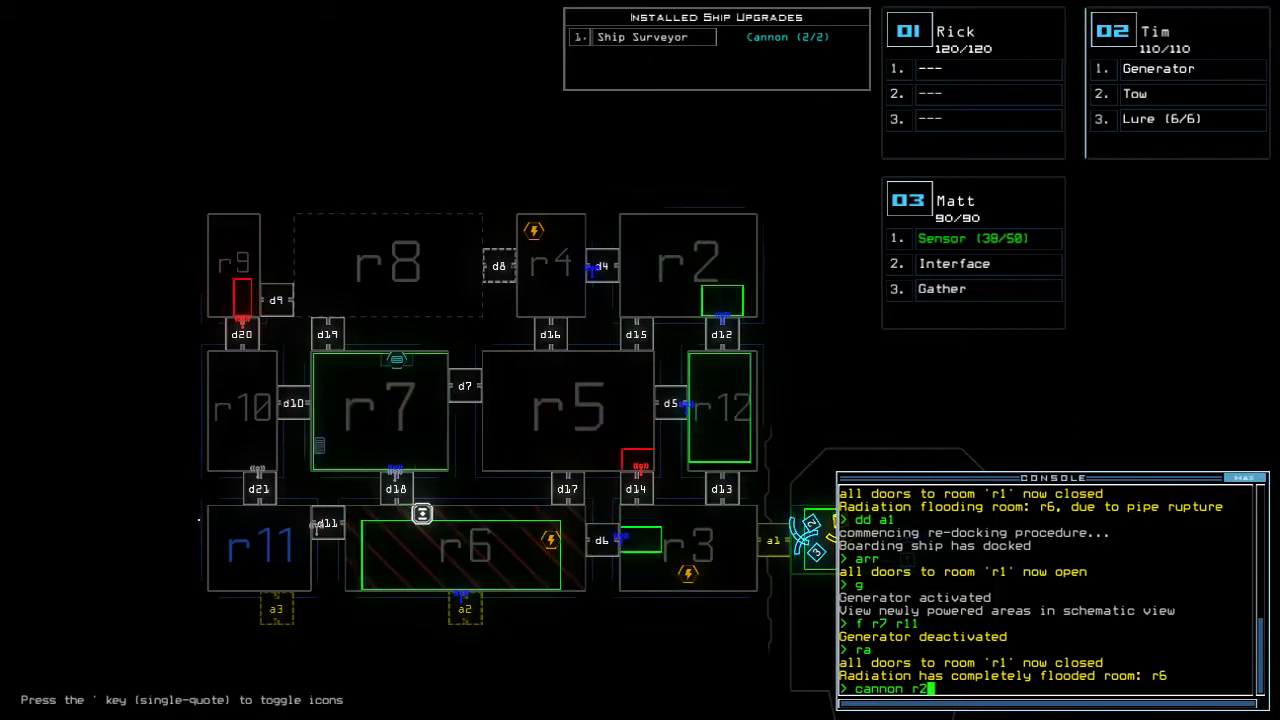
key("Return")
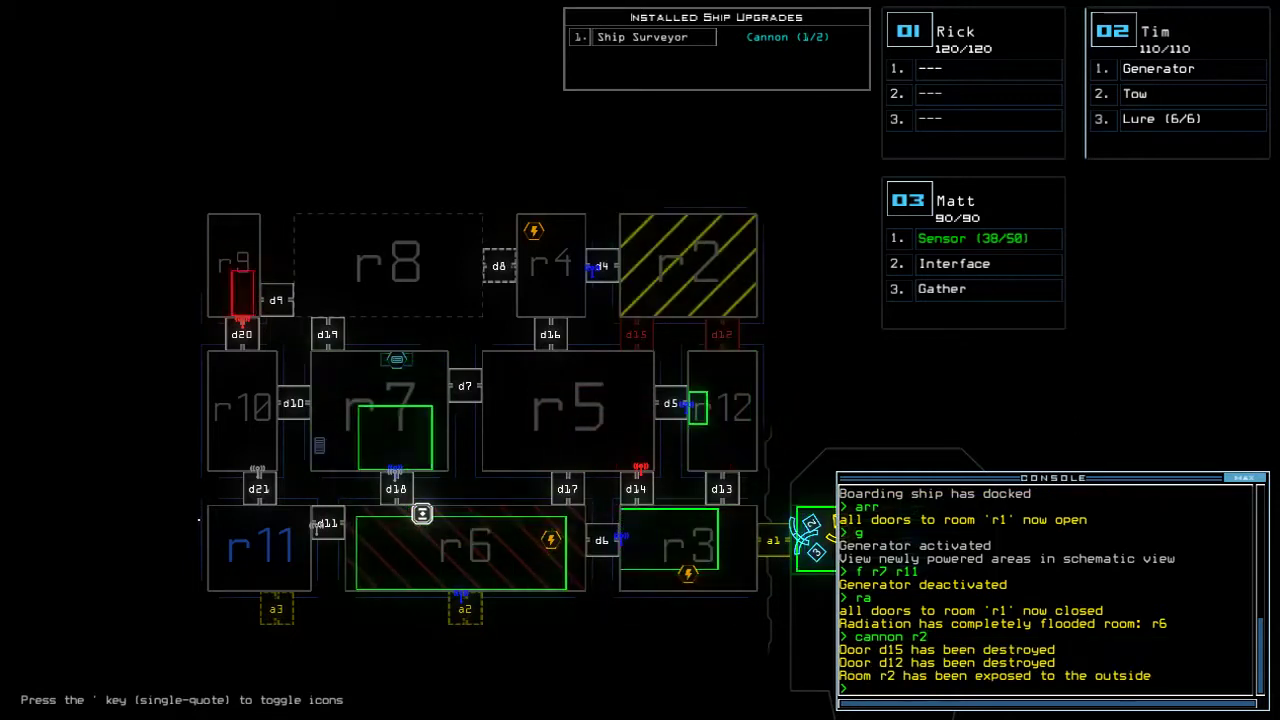
key("space")
type("arr")
key("Return")
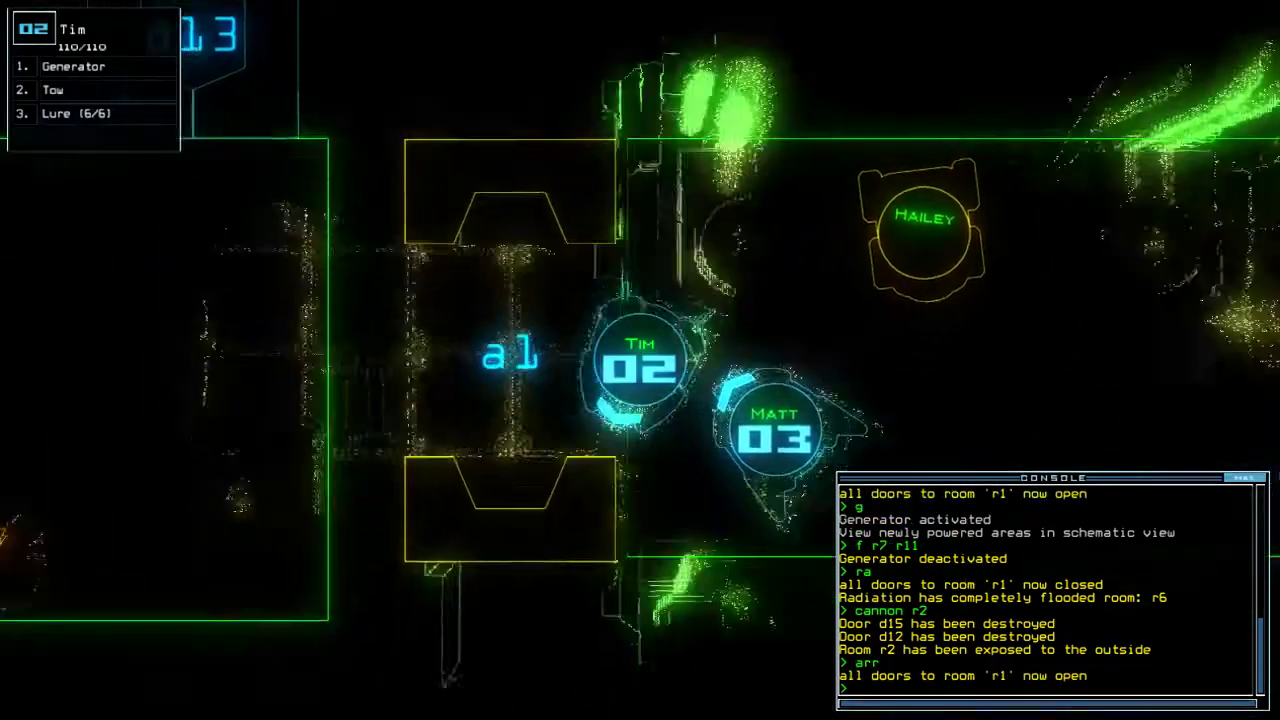
key("Left")
key("Left")
key("Down")
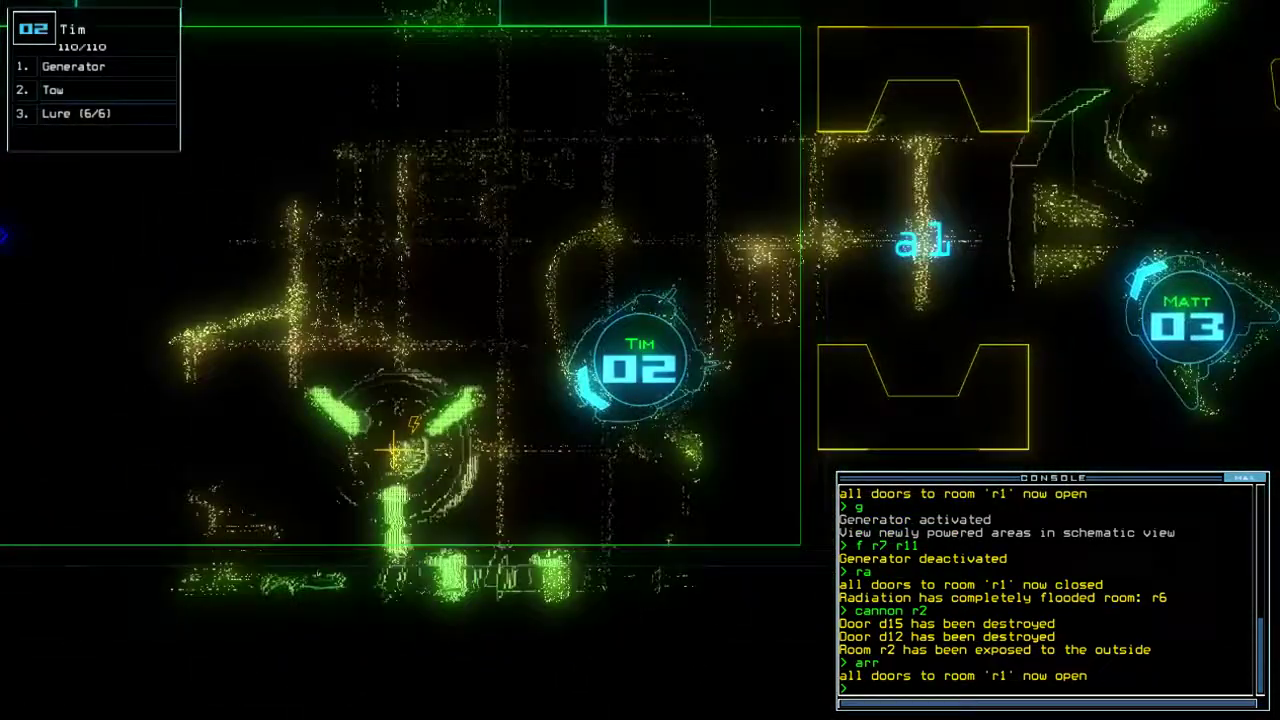
key("Return")
key("space")
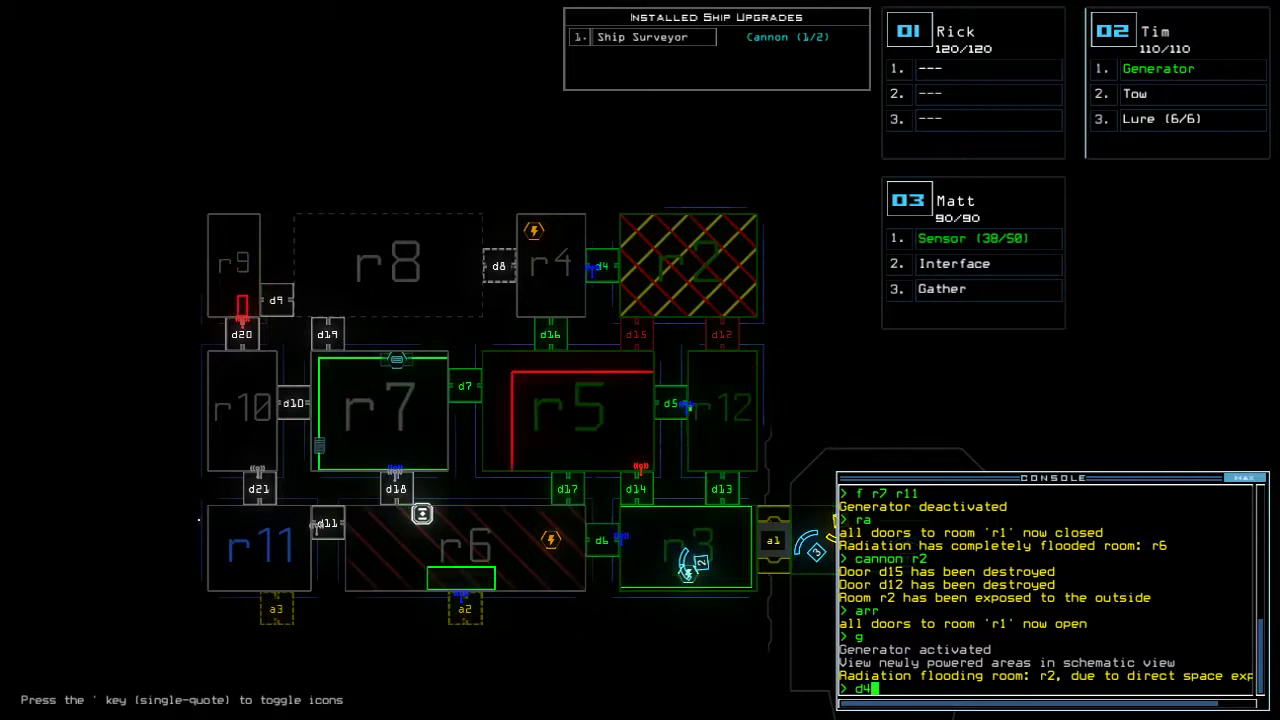
- Open doors d4 and d16, close them again, then toggle door d5
key("Return")
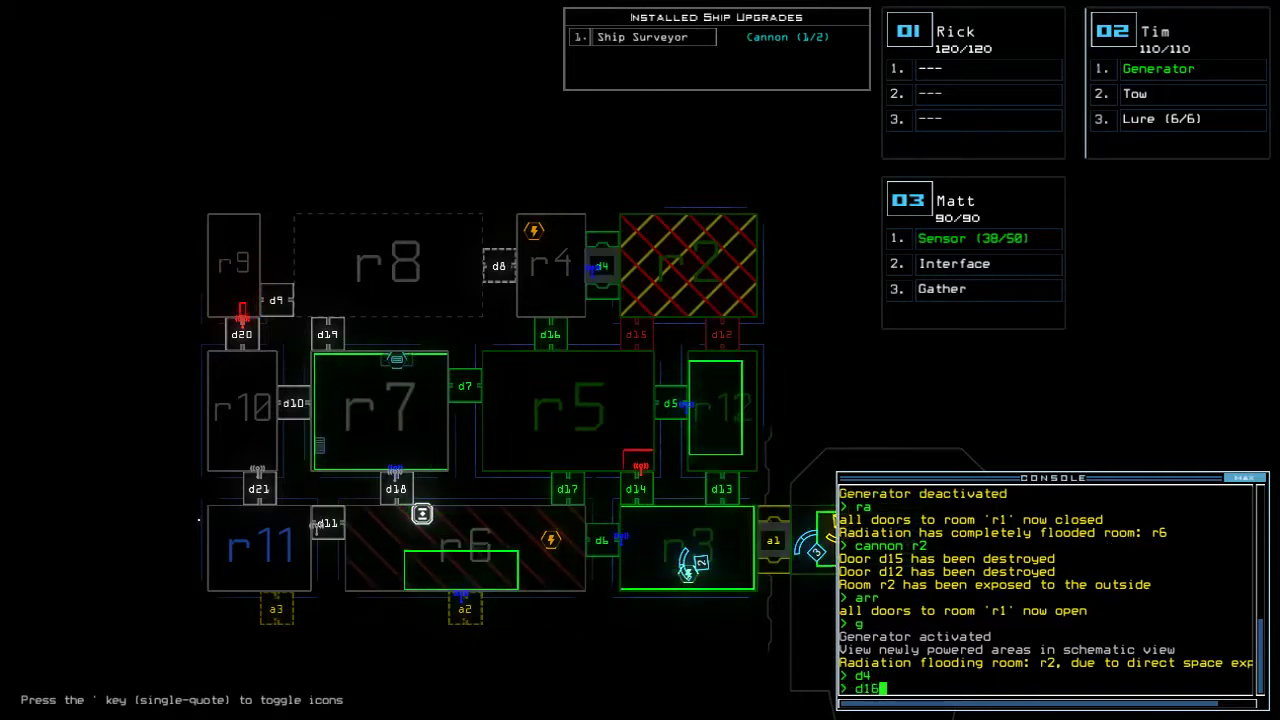
key("Return")
type("c")
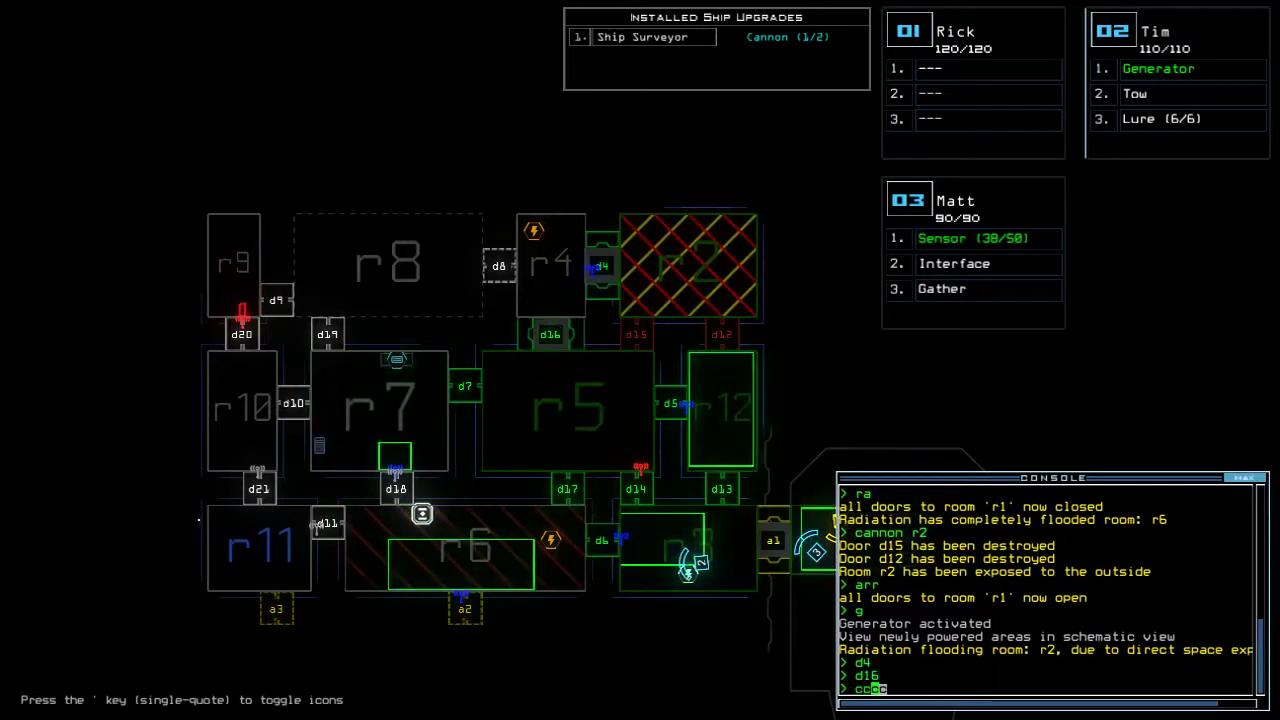
type("c")
key("Return")
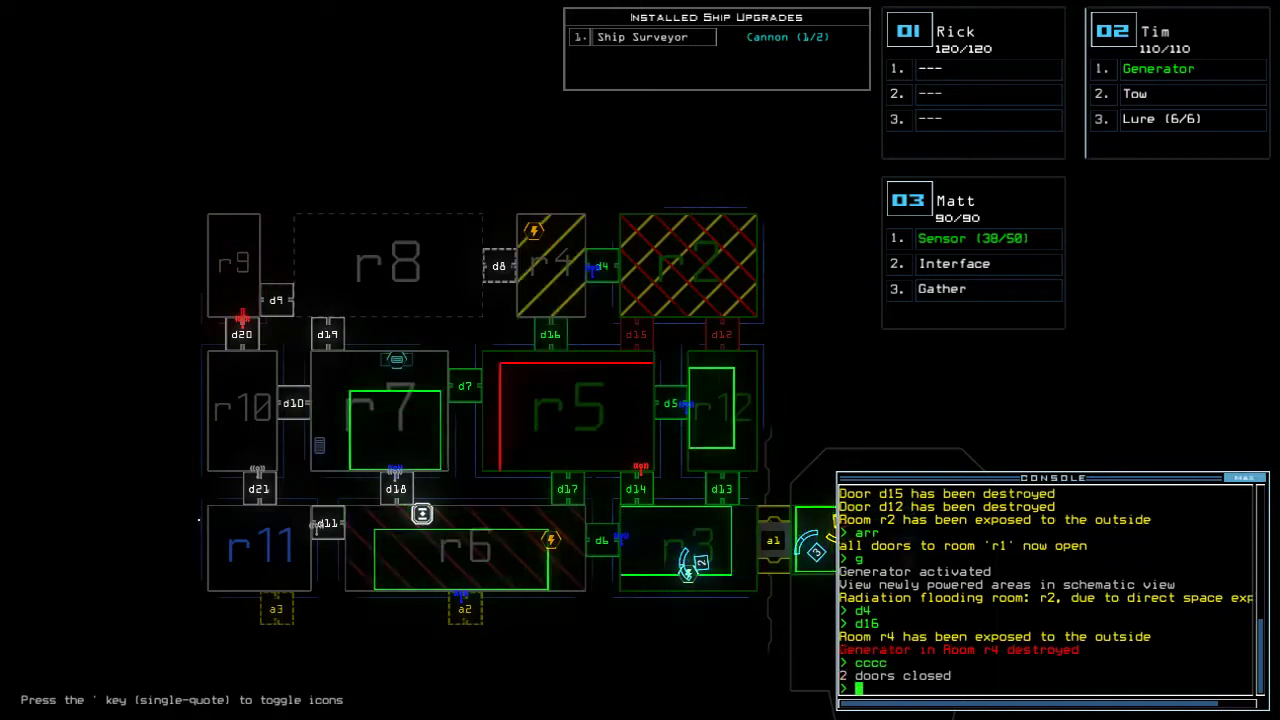
type("5")
key("Return")
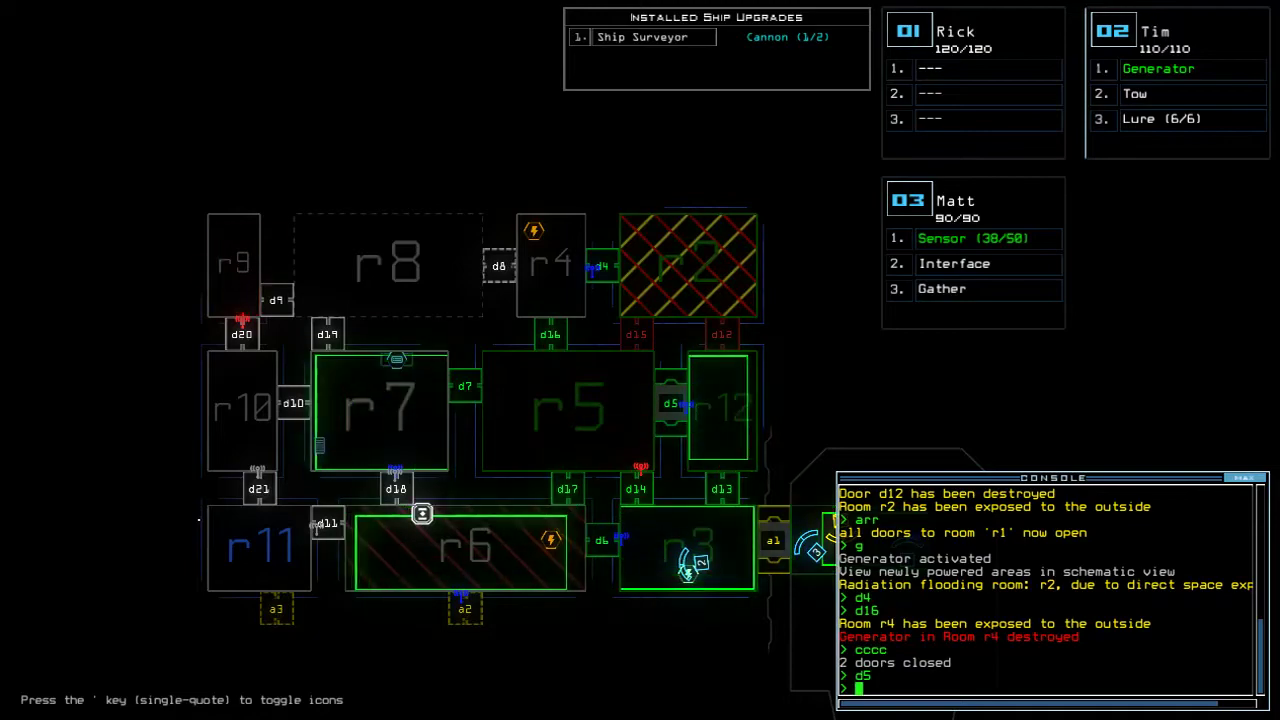
- Select drone 03, drive it west, and re-enter the door d5 command
key("3")
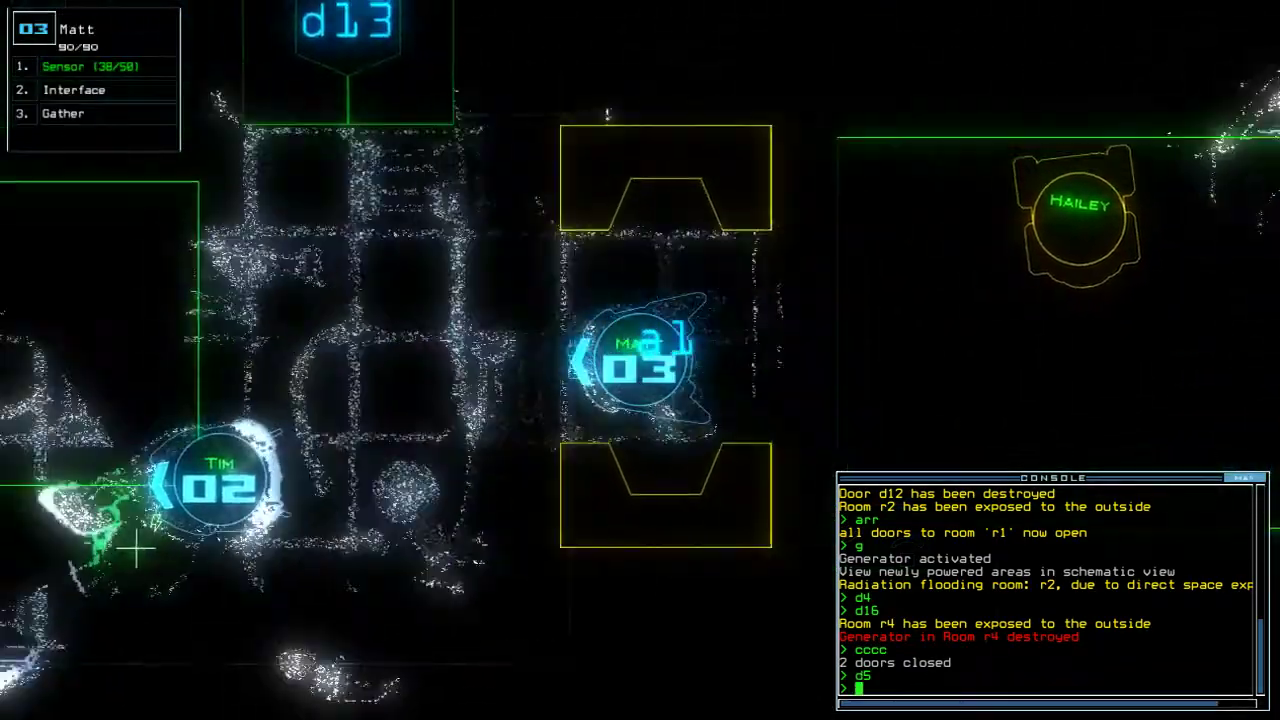
key("Left")
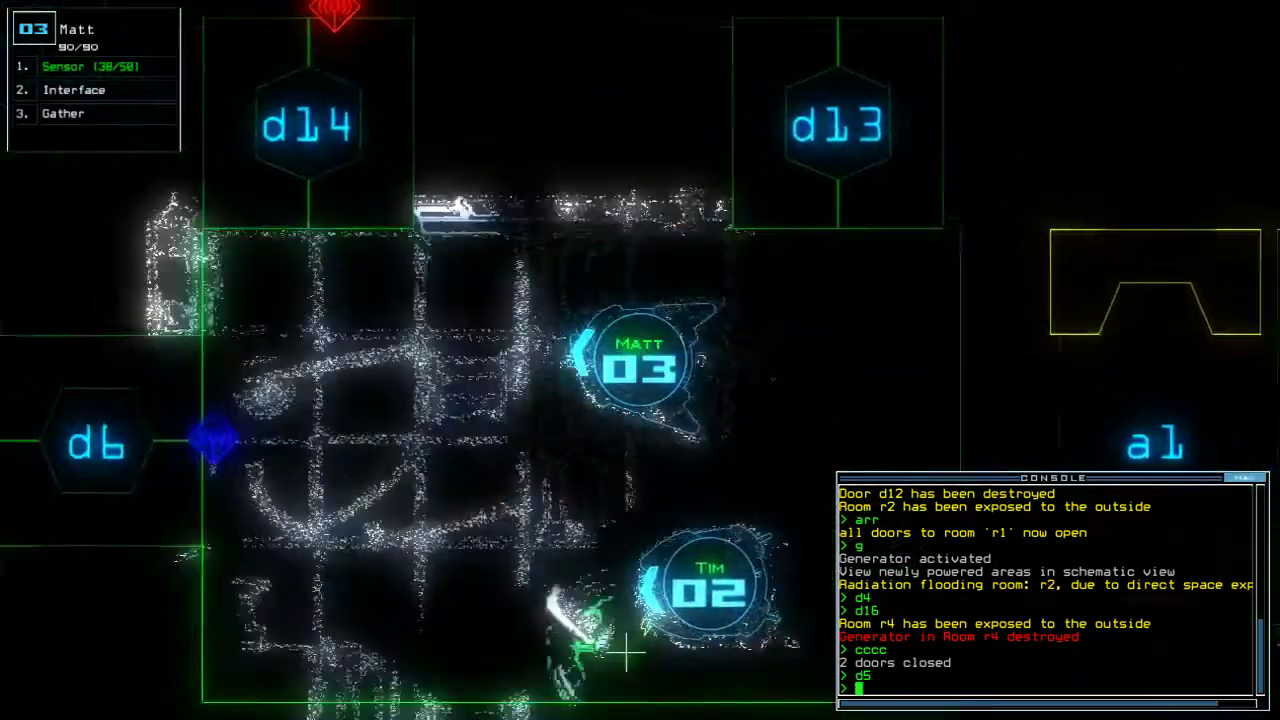
key("Tab")
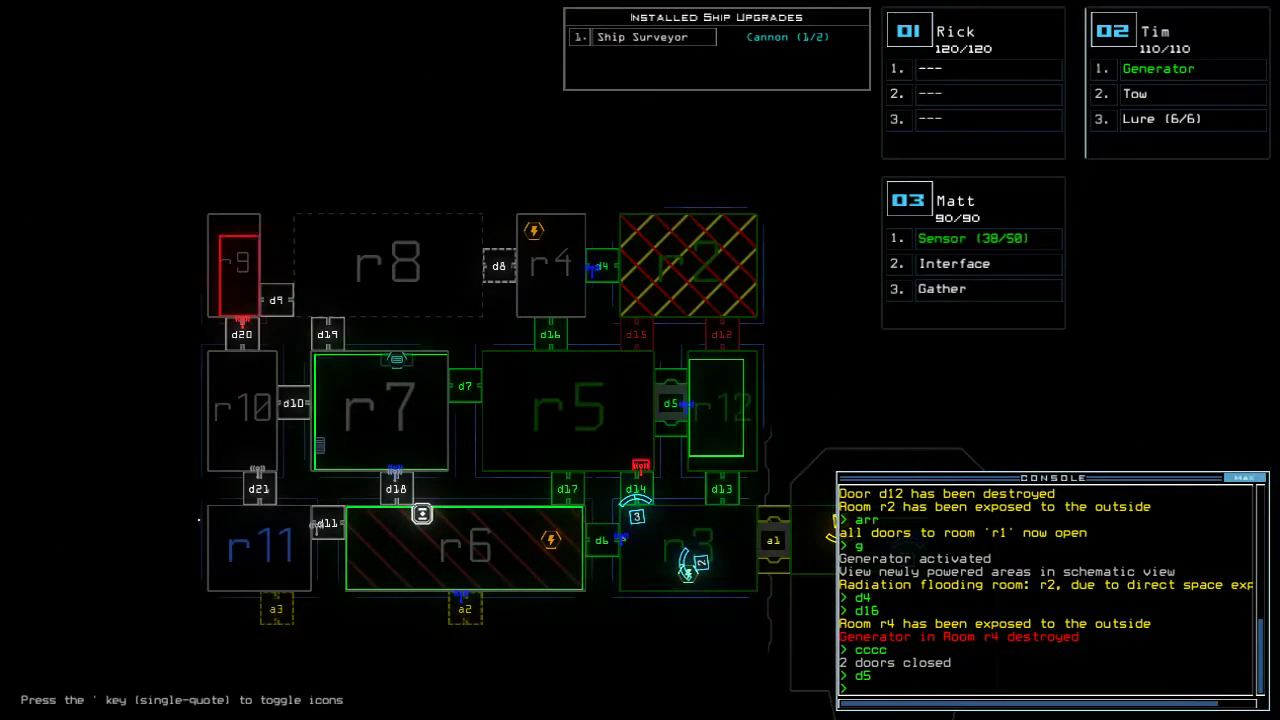
key("Return")
type("d5")
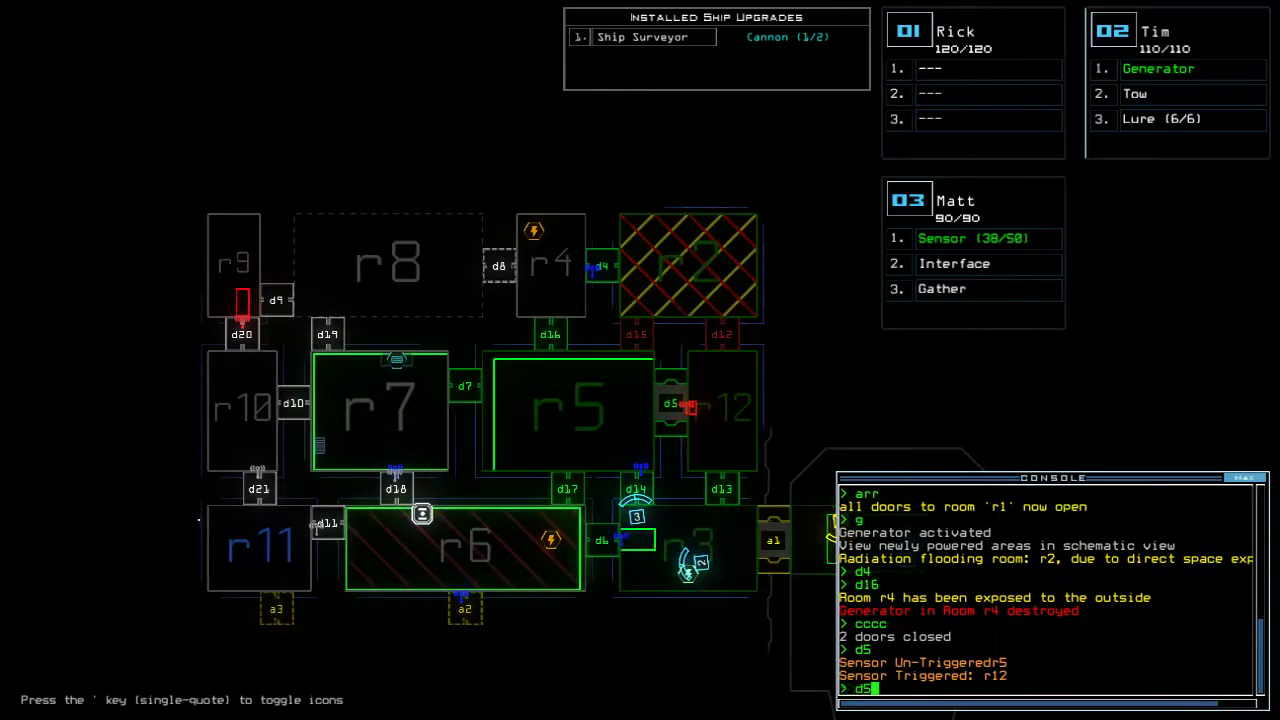
key("Return")
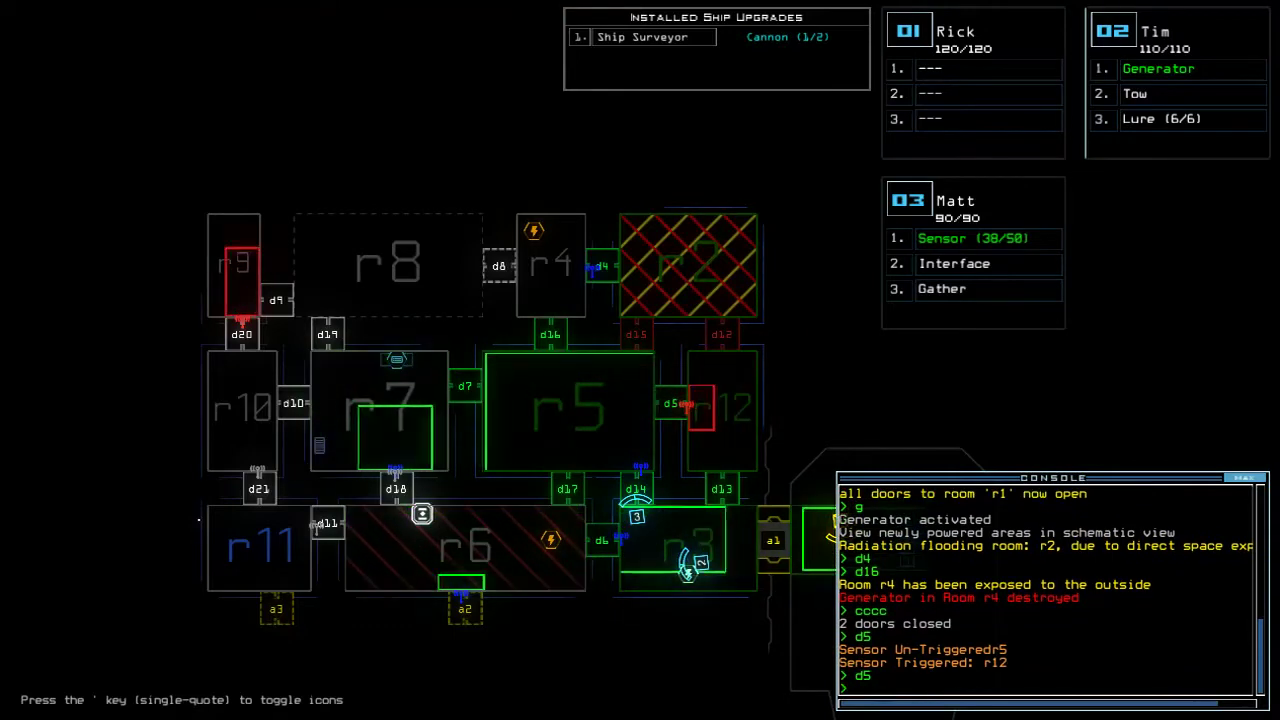
- Open doors d14 and d16 and drive drone 03 up through both rooms
key("Tab")
type("d14")
key("Return")
key("Up")
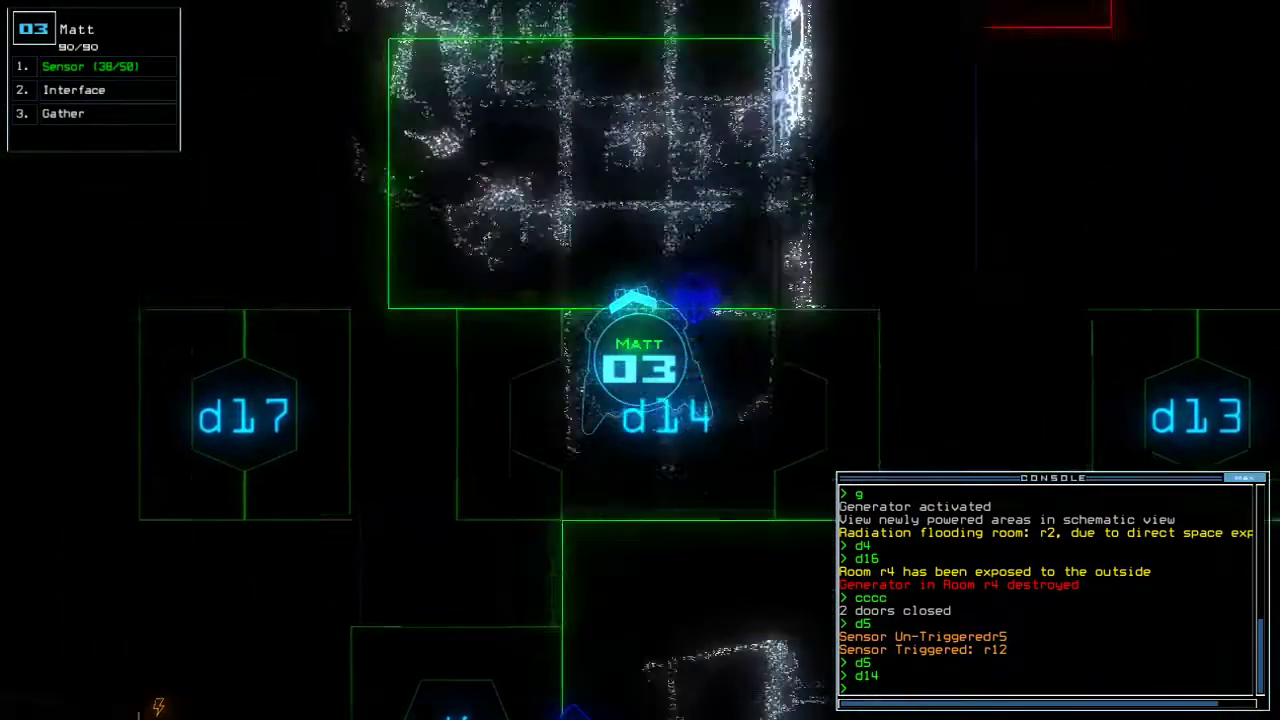
key("Up")
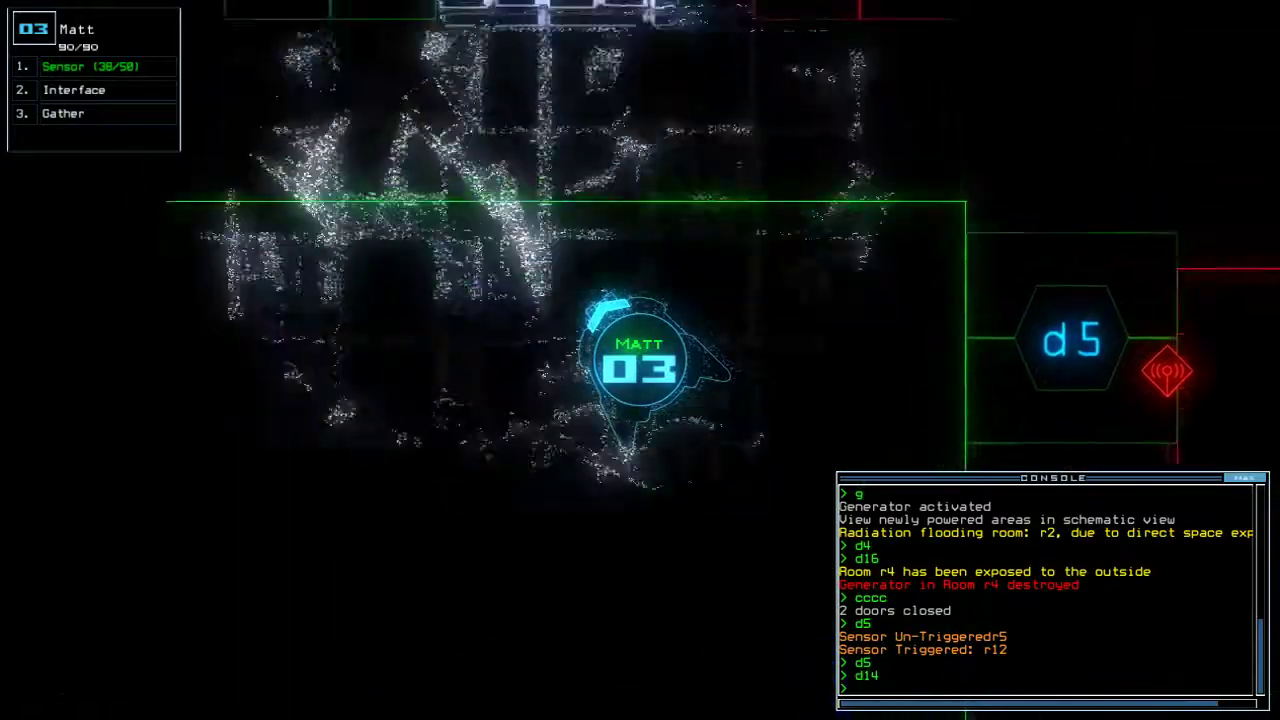
type("d16")
key("Return")
key("Up")
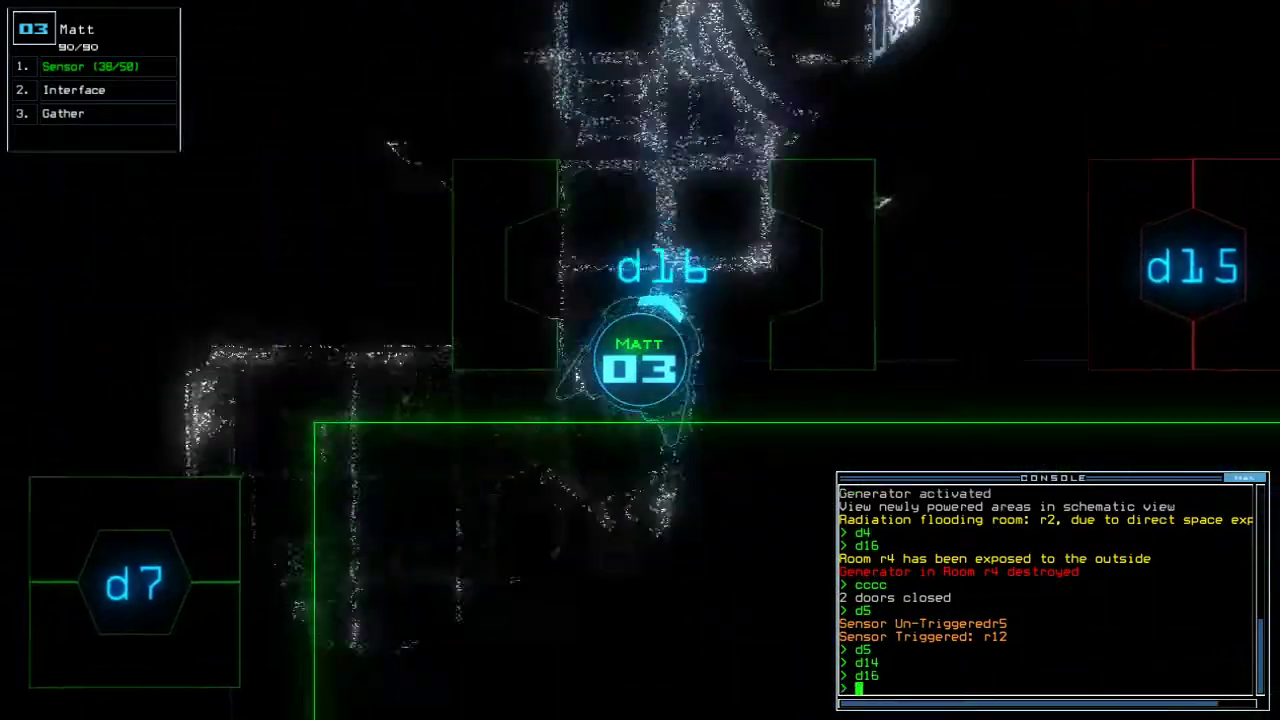
key("Up")
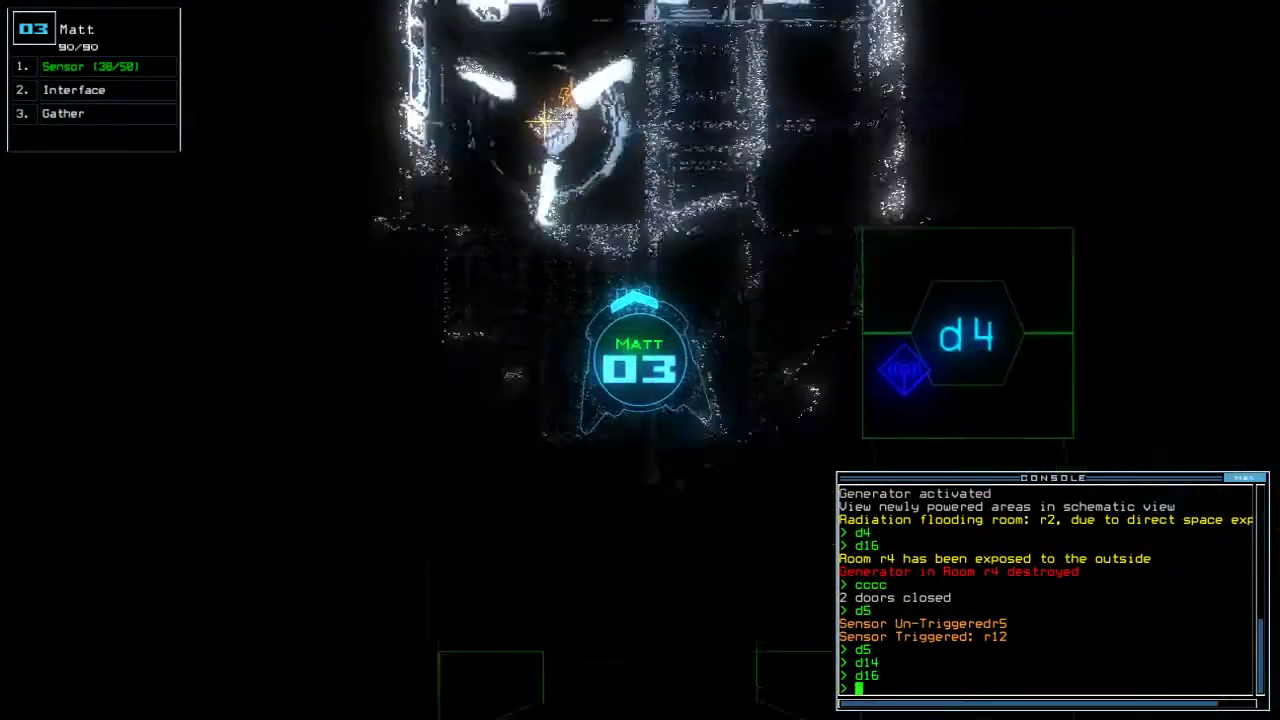
- Bring drone 03 back through d16, close d16, and switch to drone 02's camera
key("space")
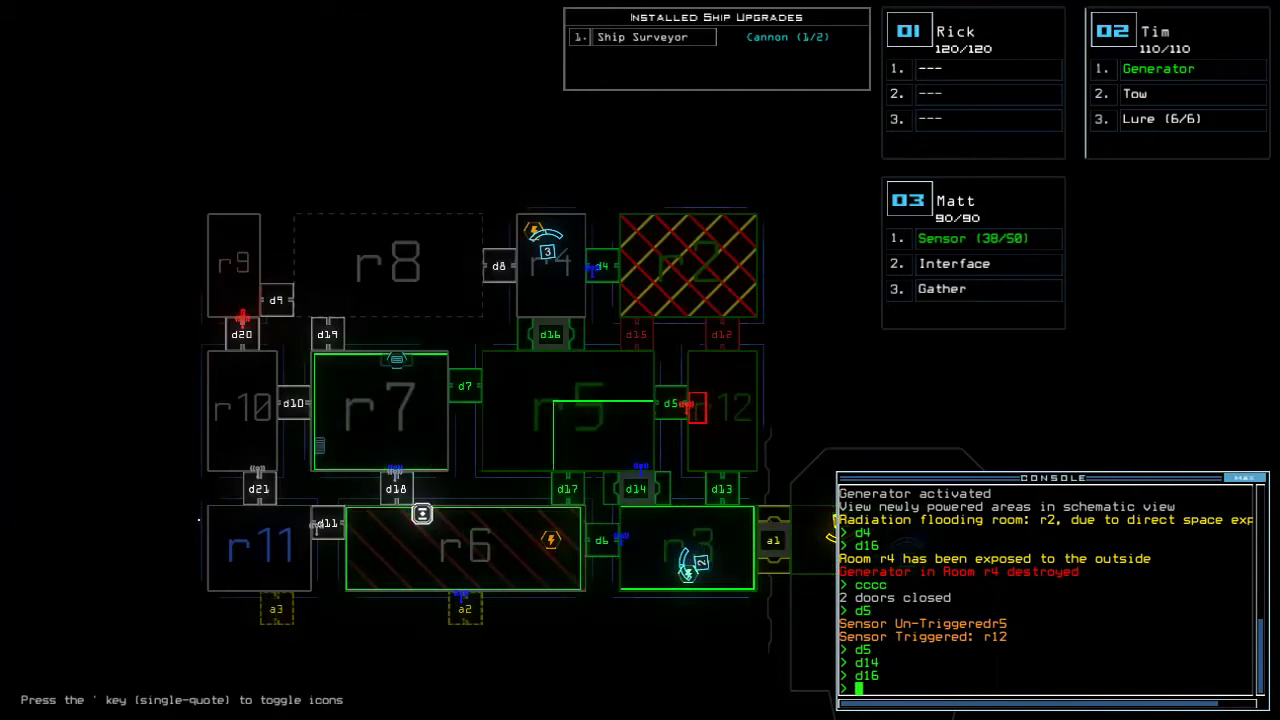
key("space")
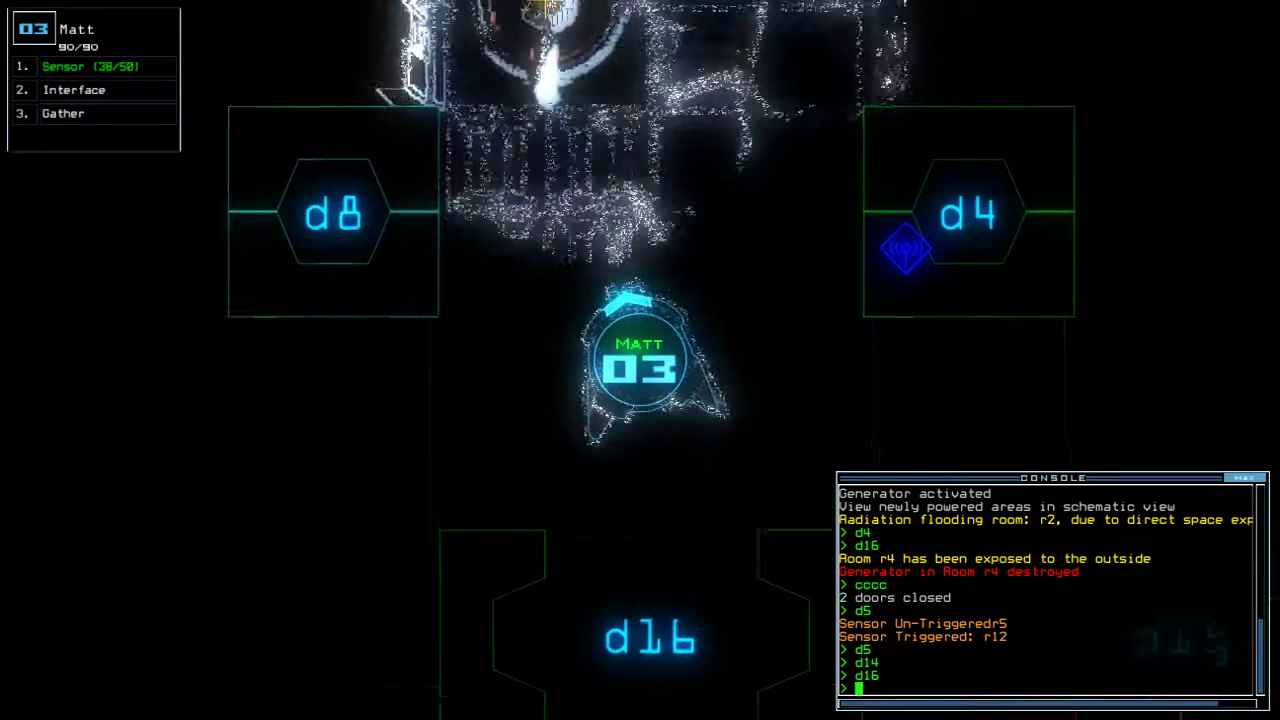
key("Down")
type("d16")
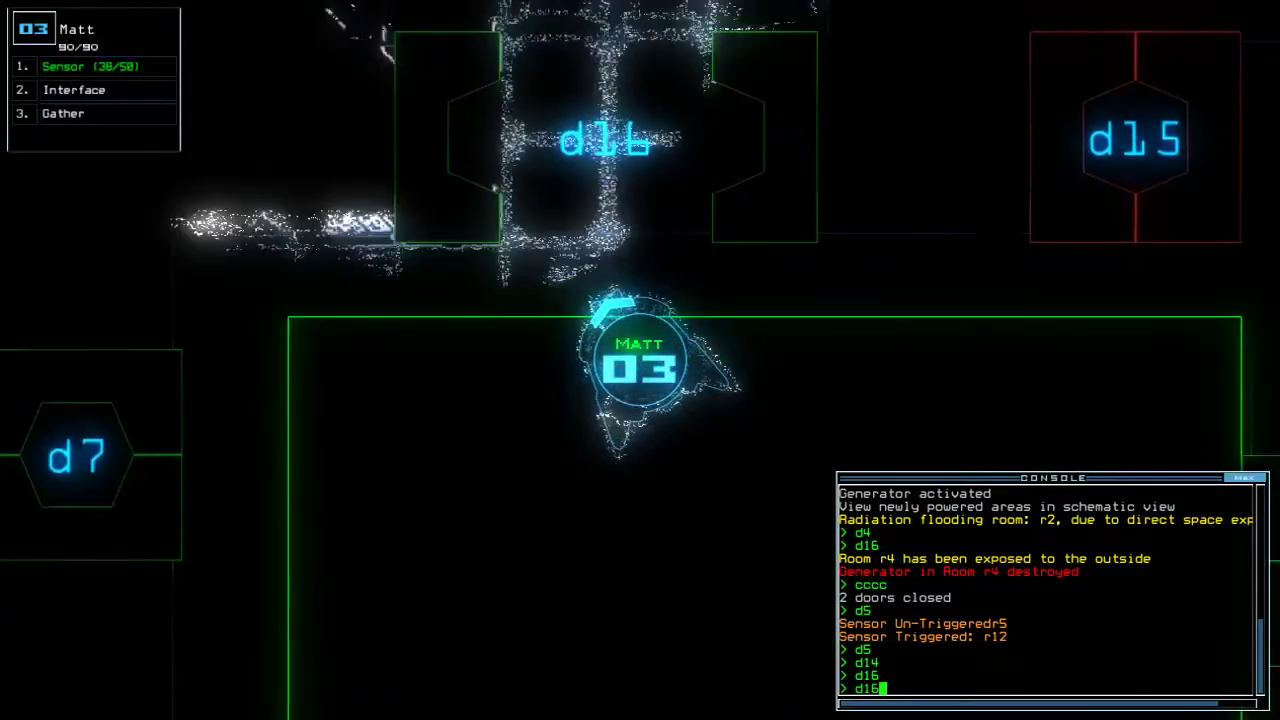
key("Return")
key("space")
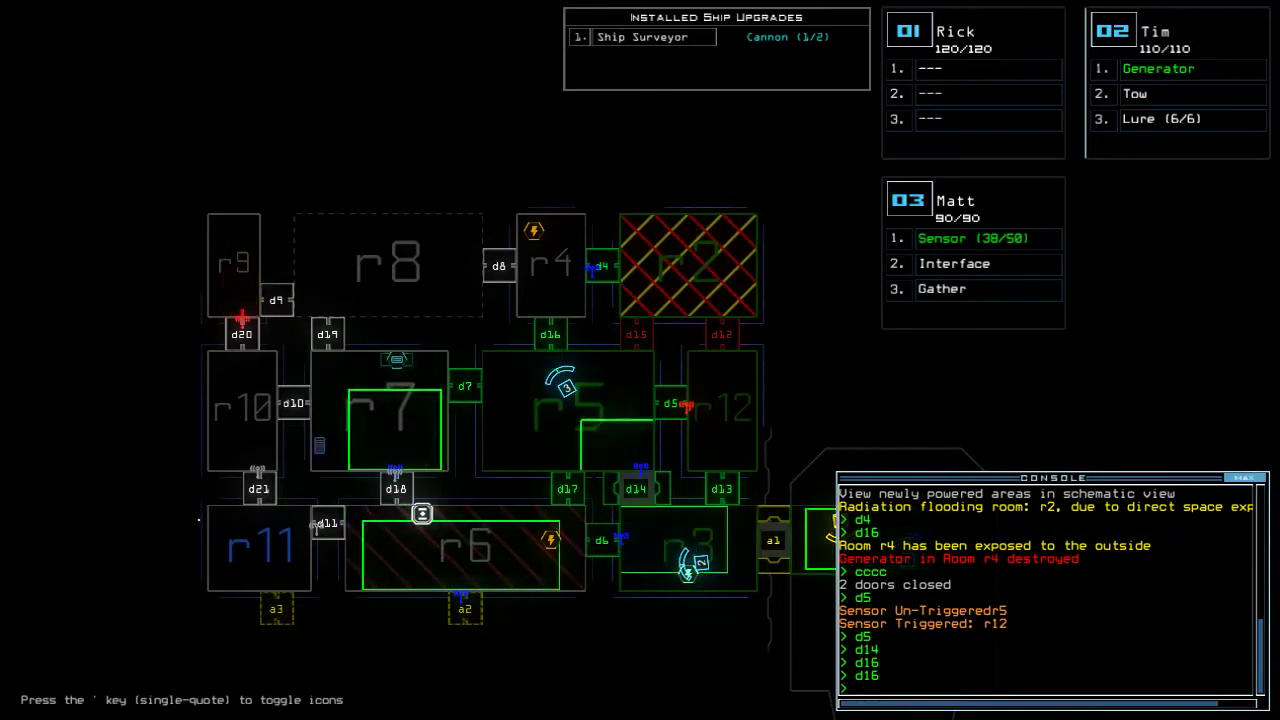
key("3")
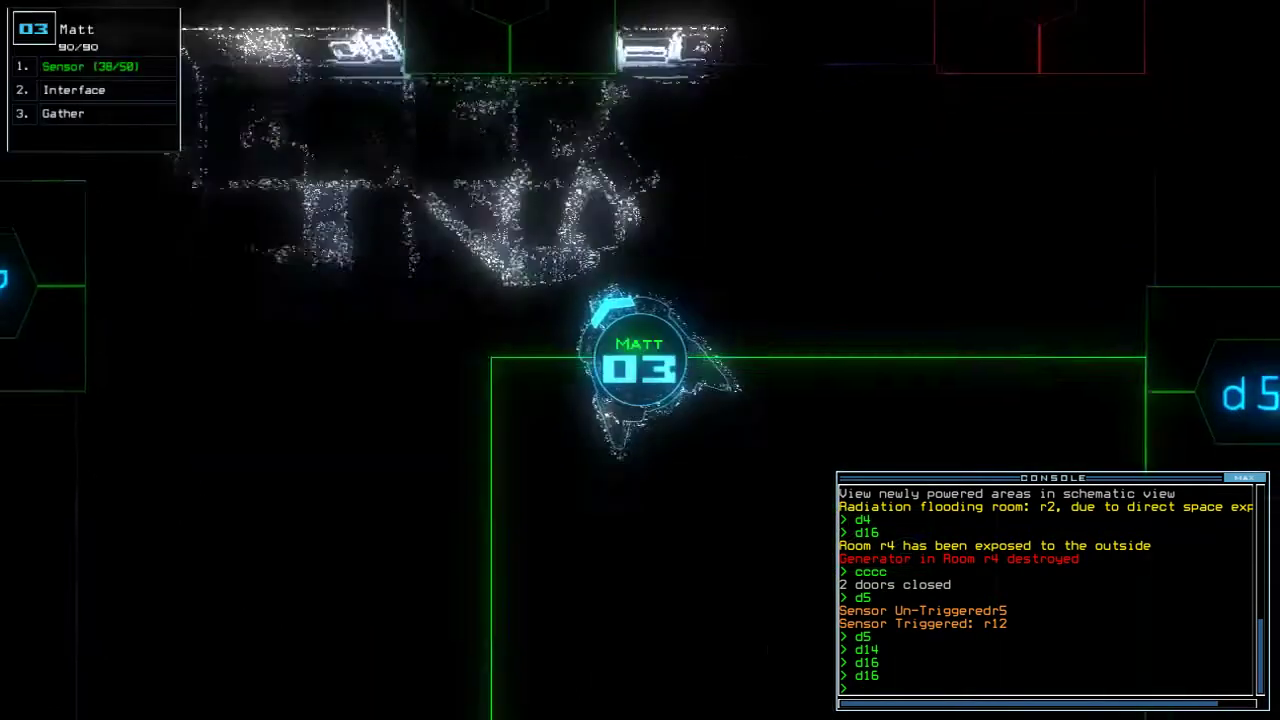
key("space")
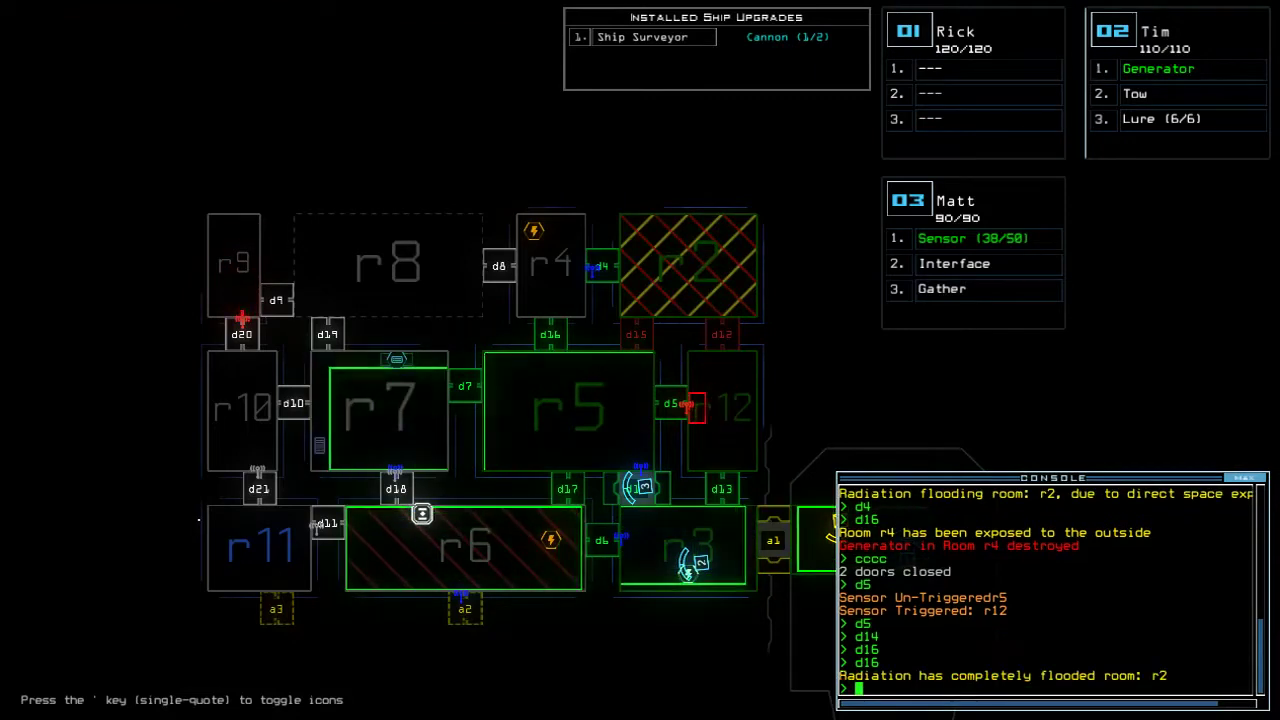
key("2")
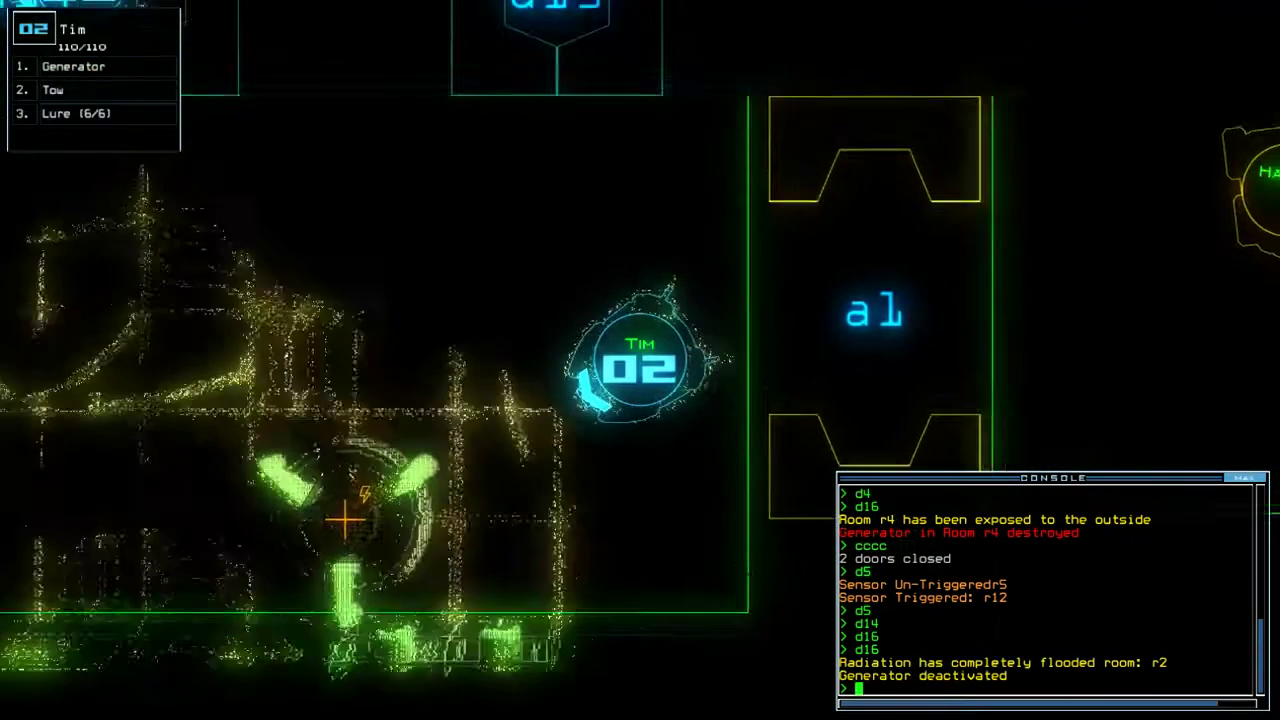
type("te")
- Check the elapsed mission time and open, then cancel, a swap panel for Tim
key("Return")
key("space")
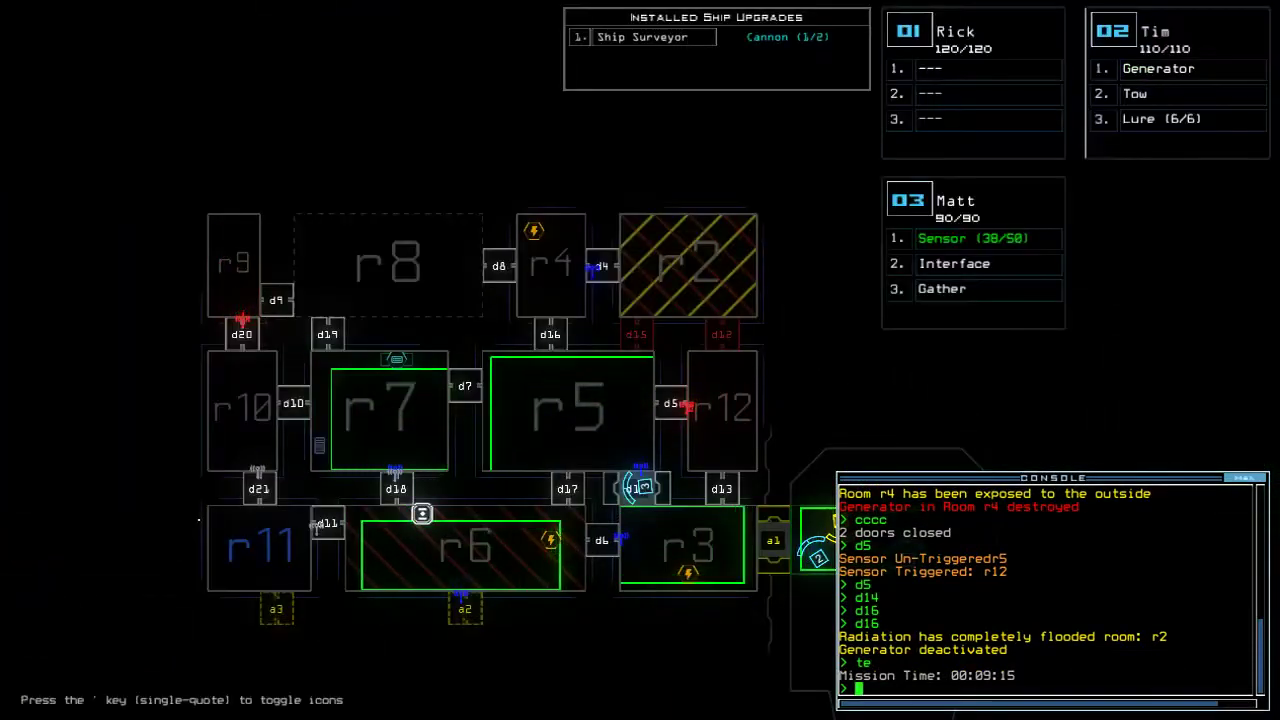
key("space")
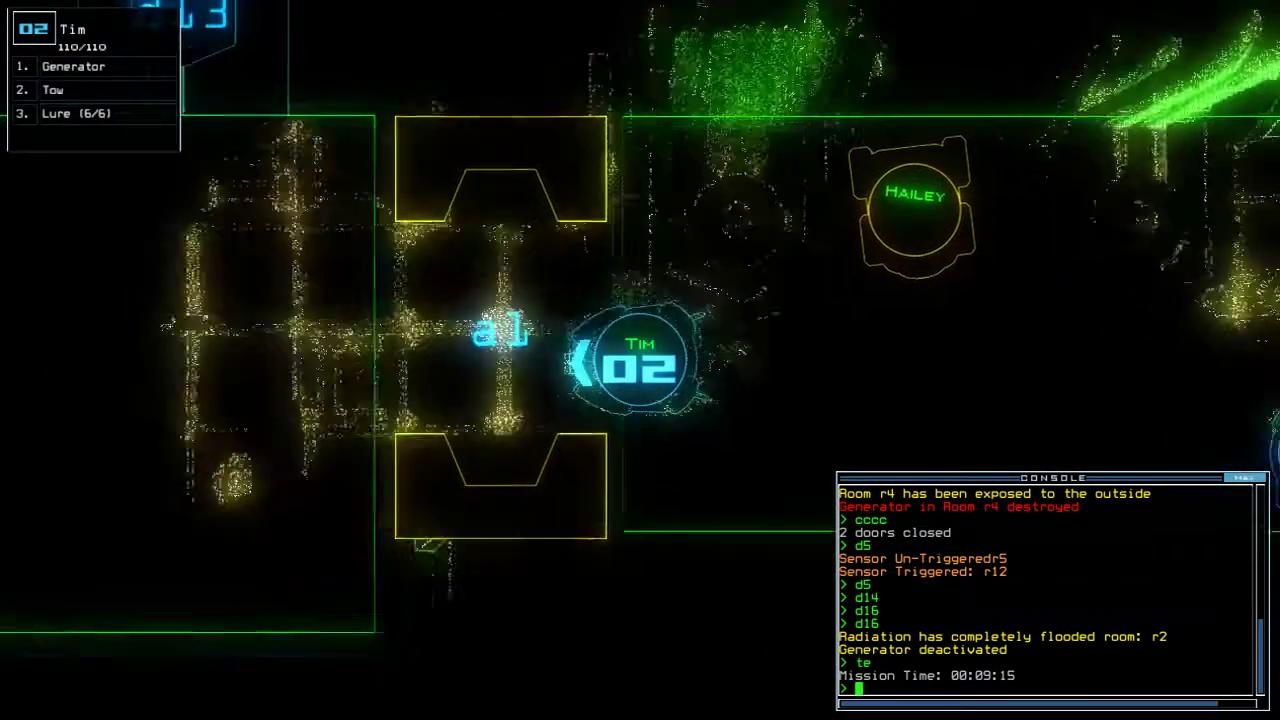
type("swap")
key("Return")
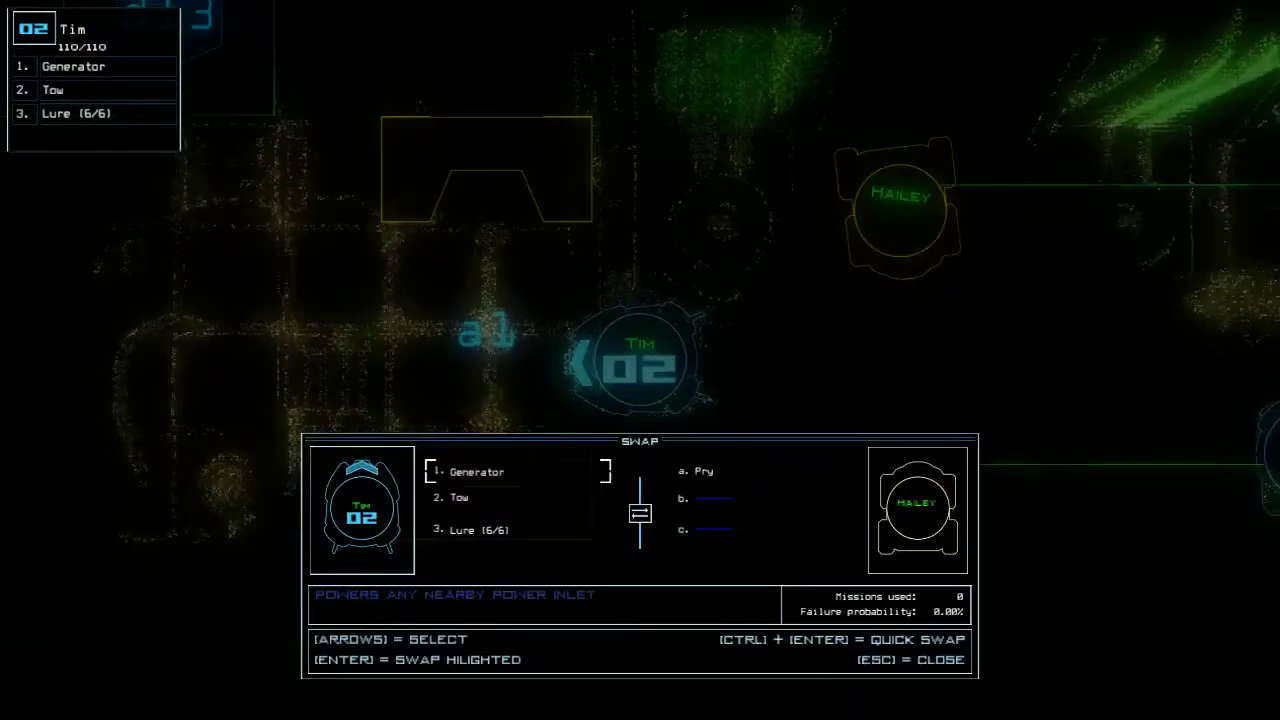
key("Escape")
scroll(640, 360, "up", 5)
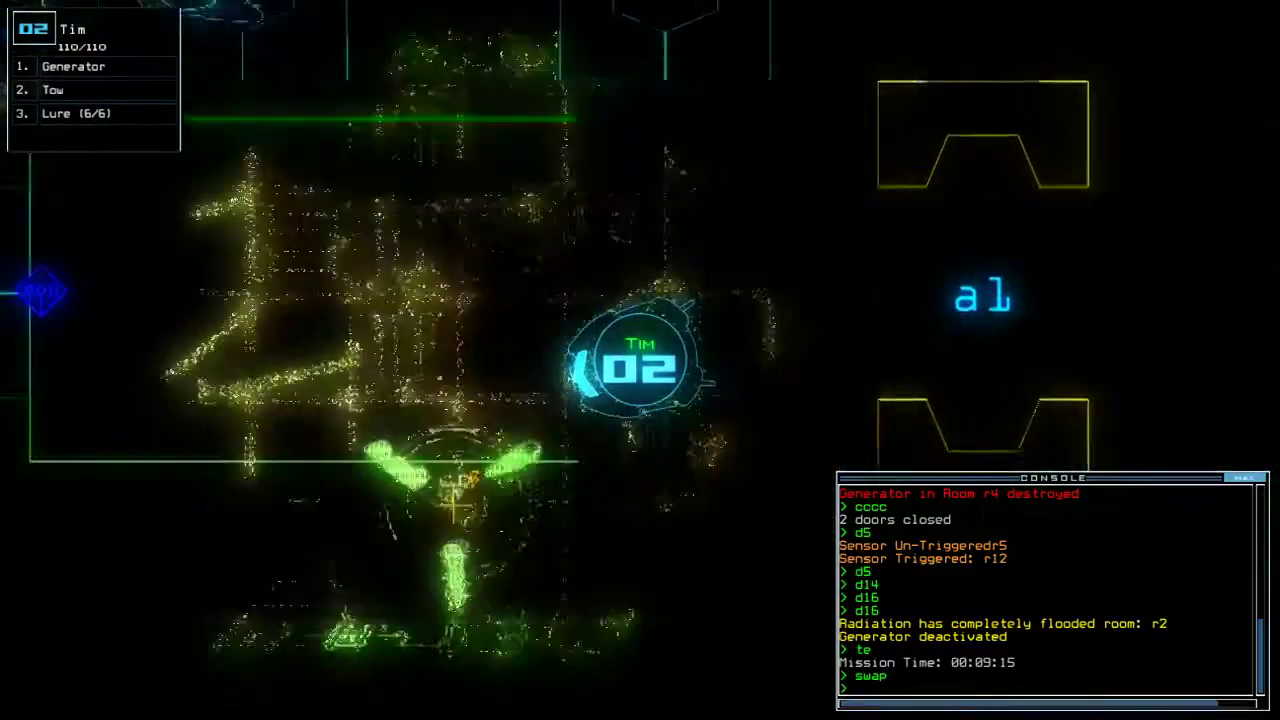
scroll(640, 360, "down", 5)
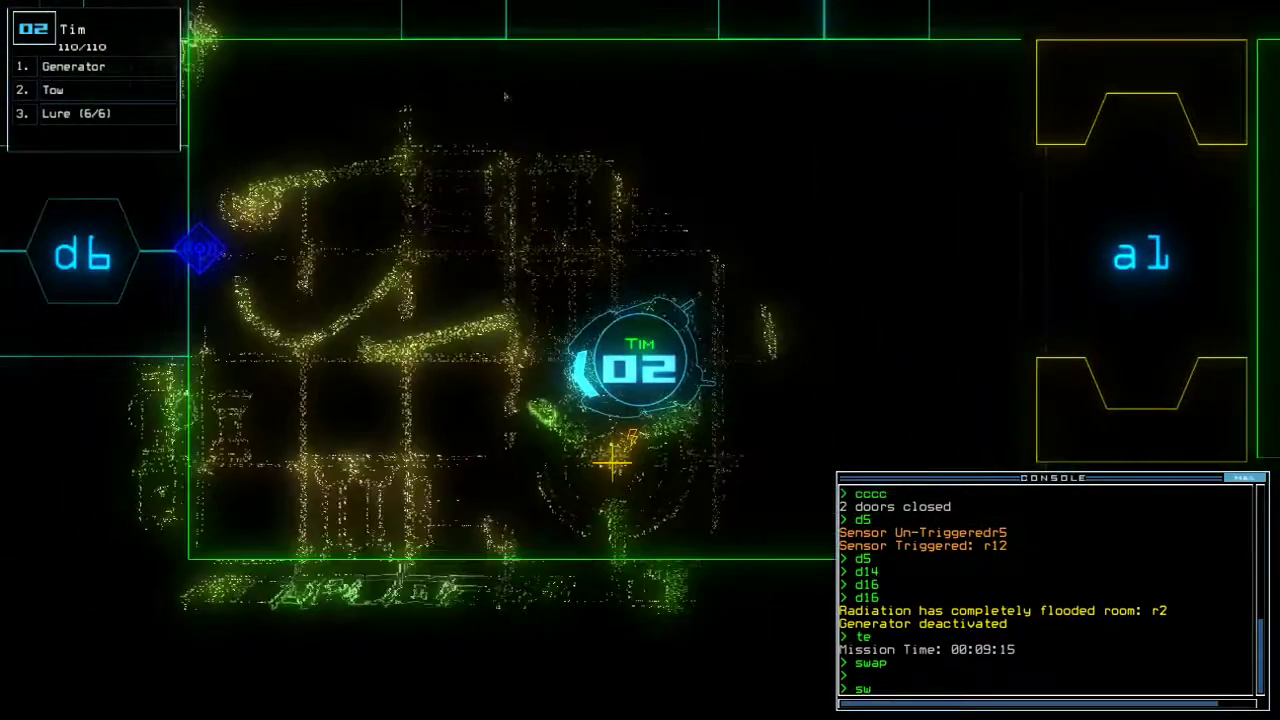
type("swa")
- Activate Tim's generator and trade Tim's Lure for Matt's Sensor (38/50)
key("BackSpace")
key("BackSpace")
key("BackSpace")
type("generator")
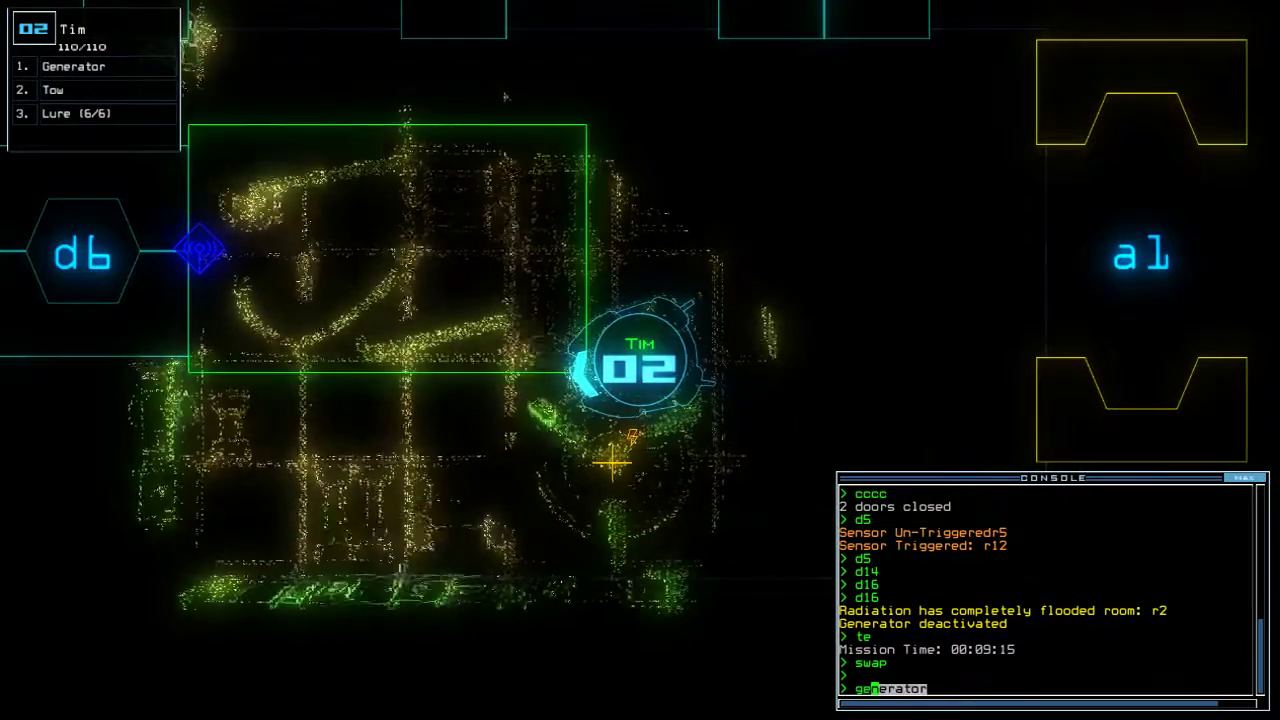
key("Return")
type("swap")
key("Return")
key("Down")
key("Down")
key("Right")
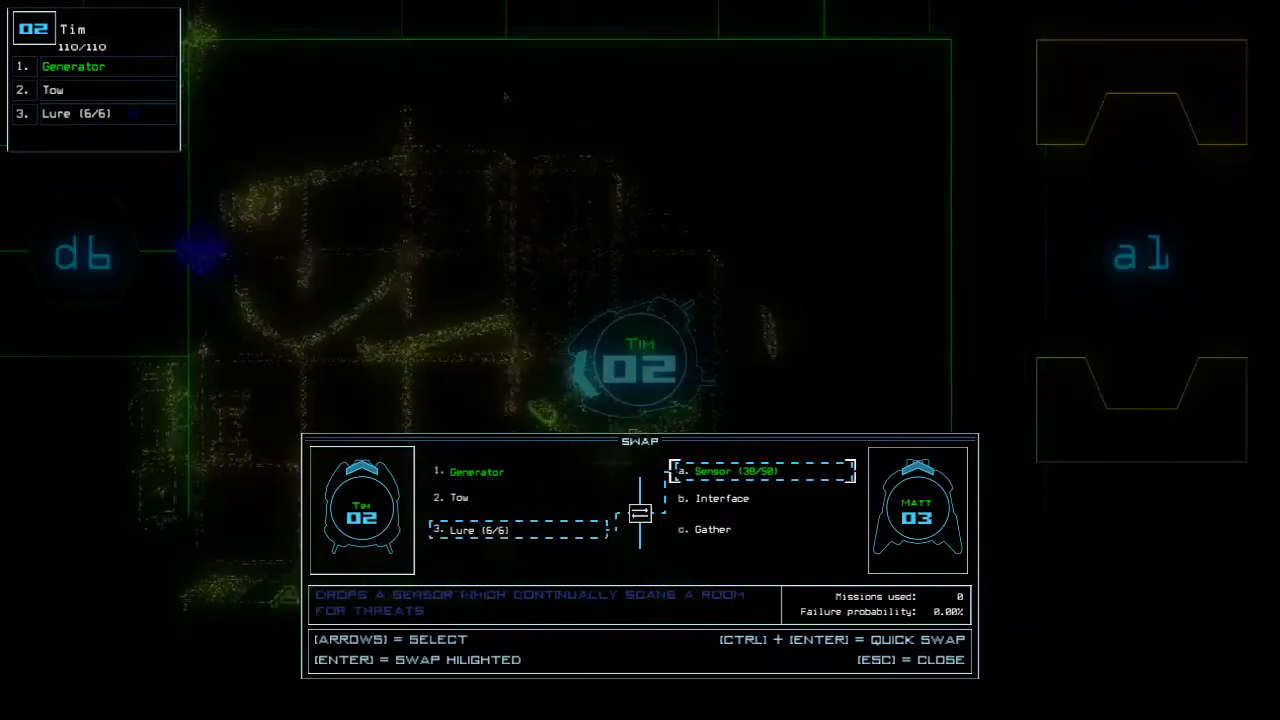
key("Return")
key("space")
key("3")
key("space")
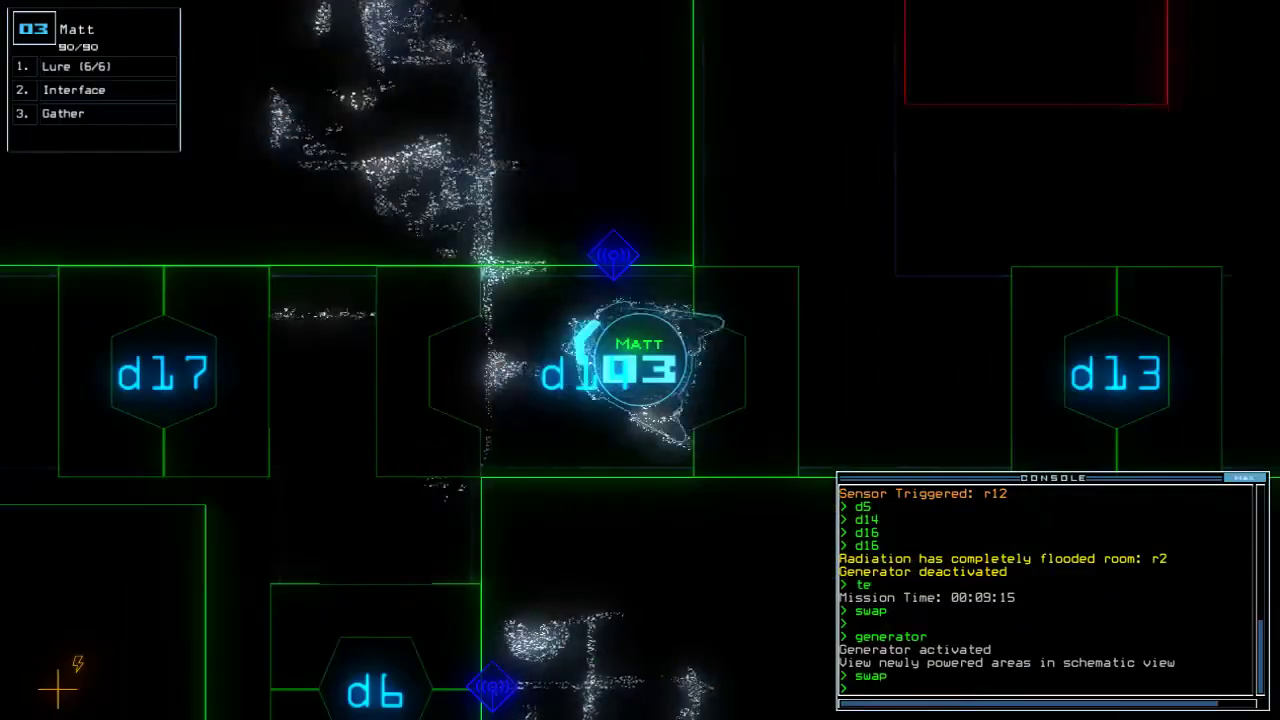
key("space")
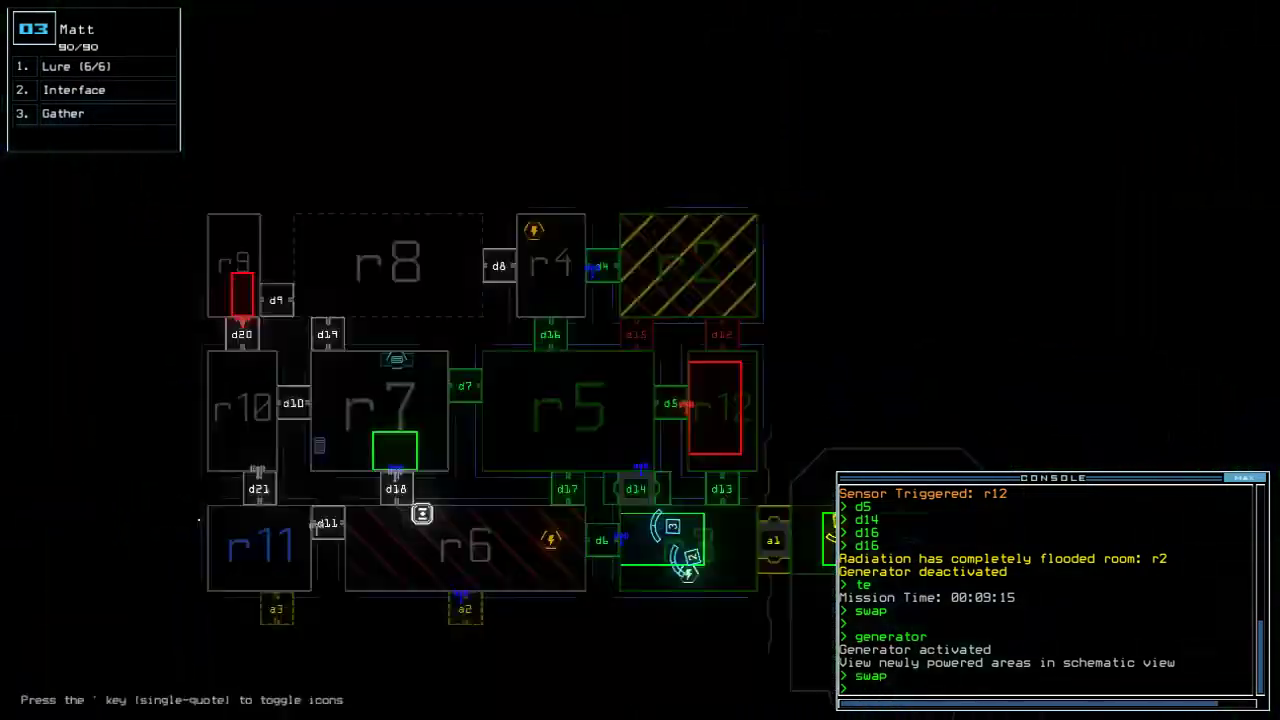
- Give Matt's Lure to Rick and take the Pry from Hailey
key("space")
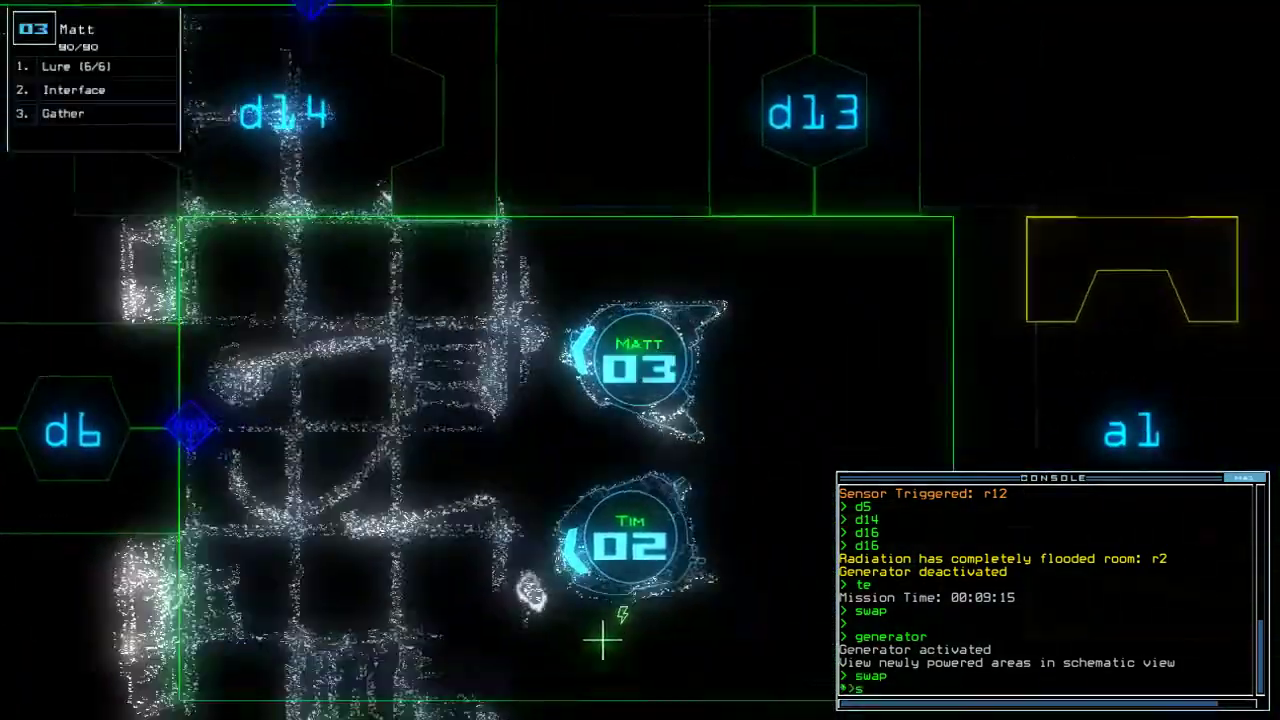
type("swap 1")
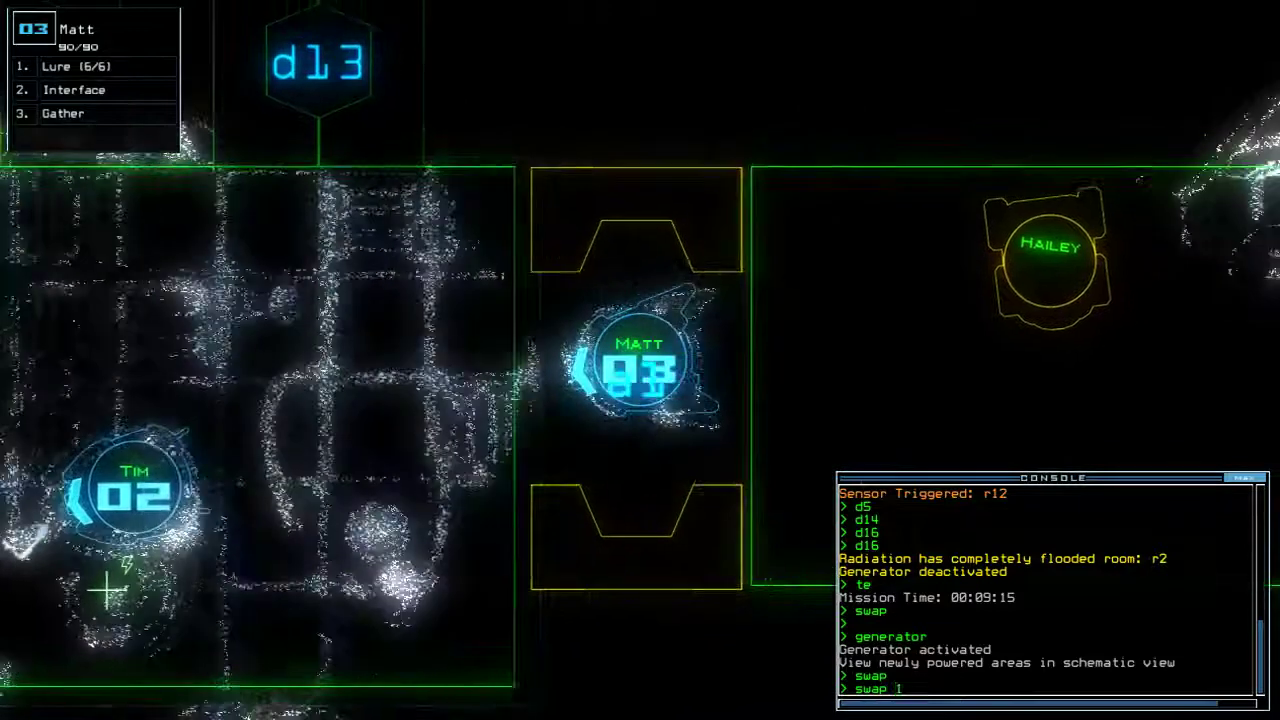
key("Return")
key("Return")
key("Escape")
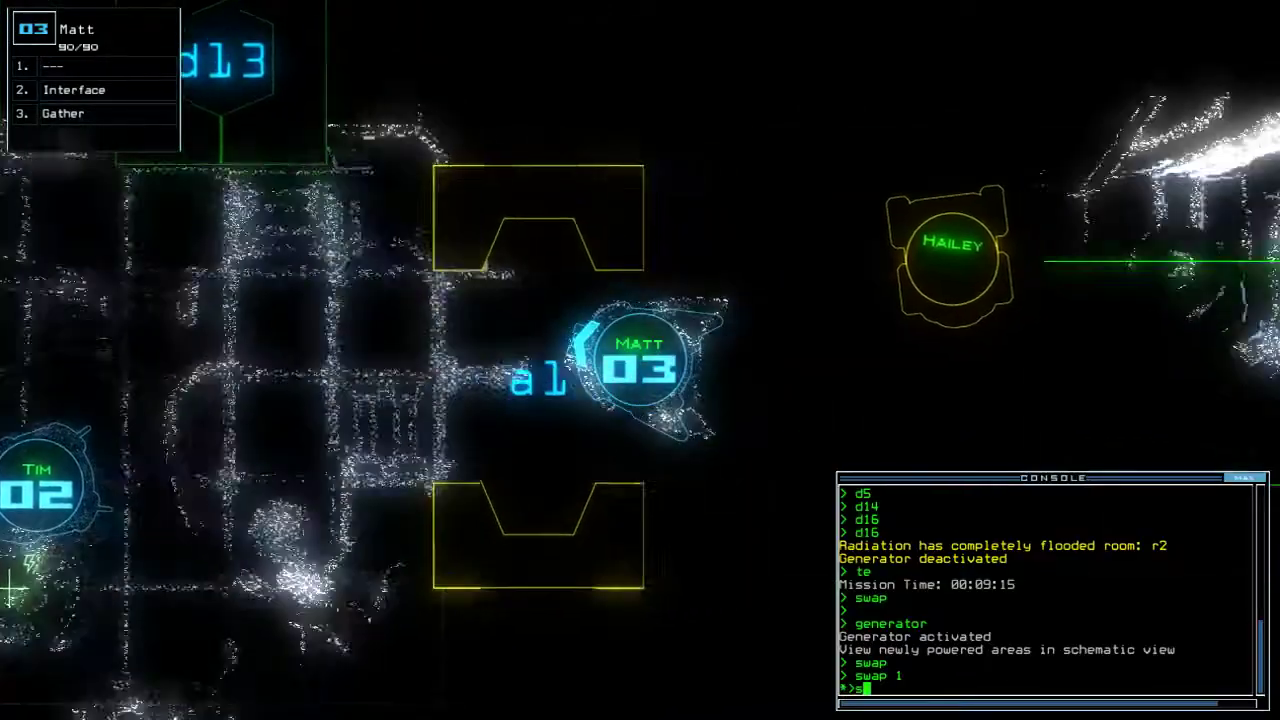
key("Right")
type("swap 1")
key("Return")
key("Return")
- Trade Matt's Interface for Rick's Lure, deactivate Tim's generator, and check mission time (00:09:50)
key("Escape")
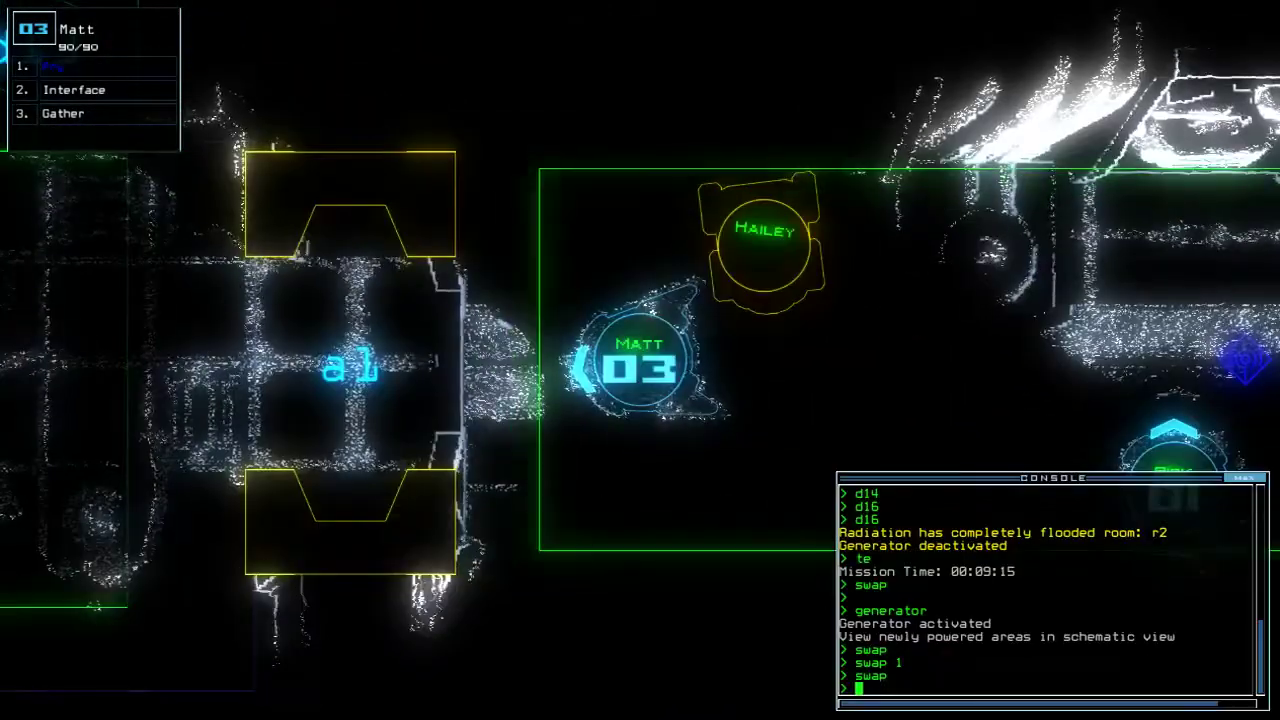
type("swap 1")
key("Return")
key("Down")
key("Return")
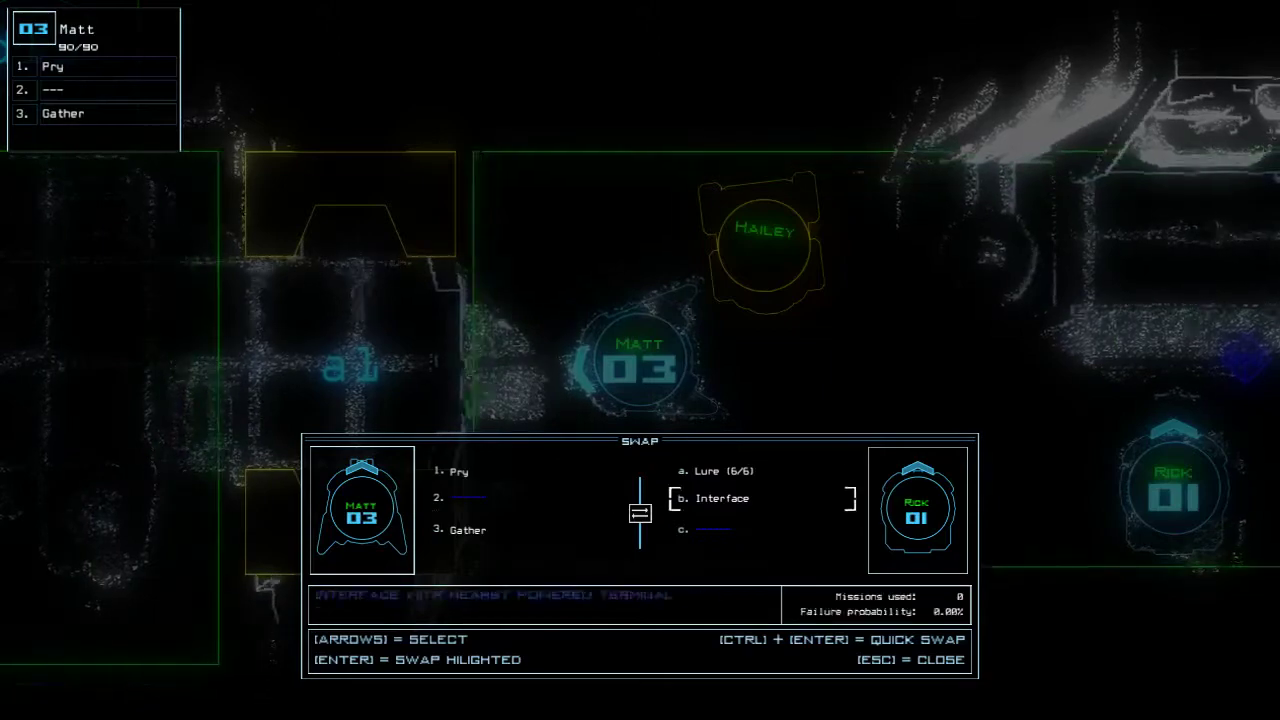
key("Escape")
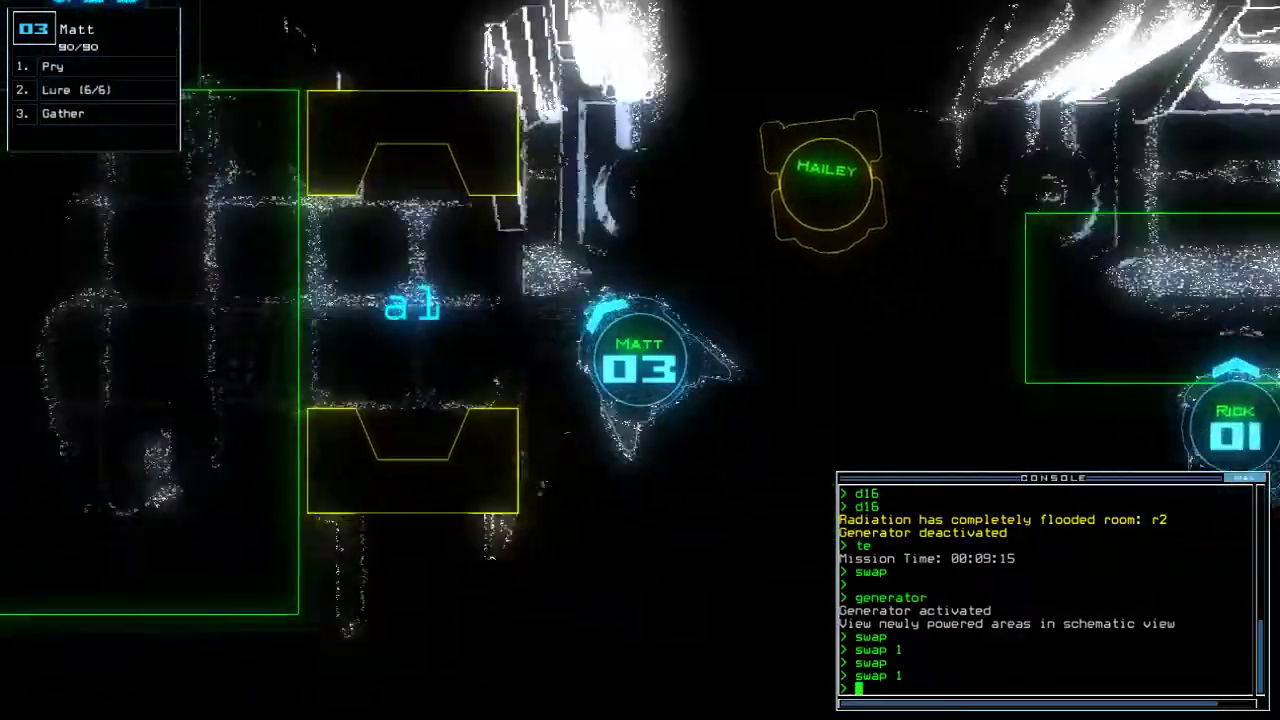
key("2")
key("Right")
key("Left")
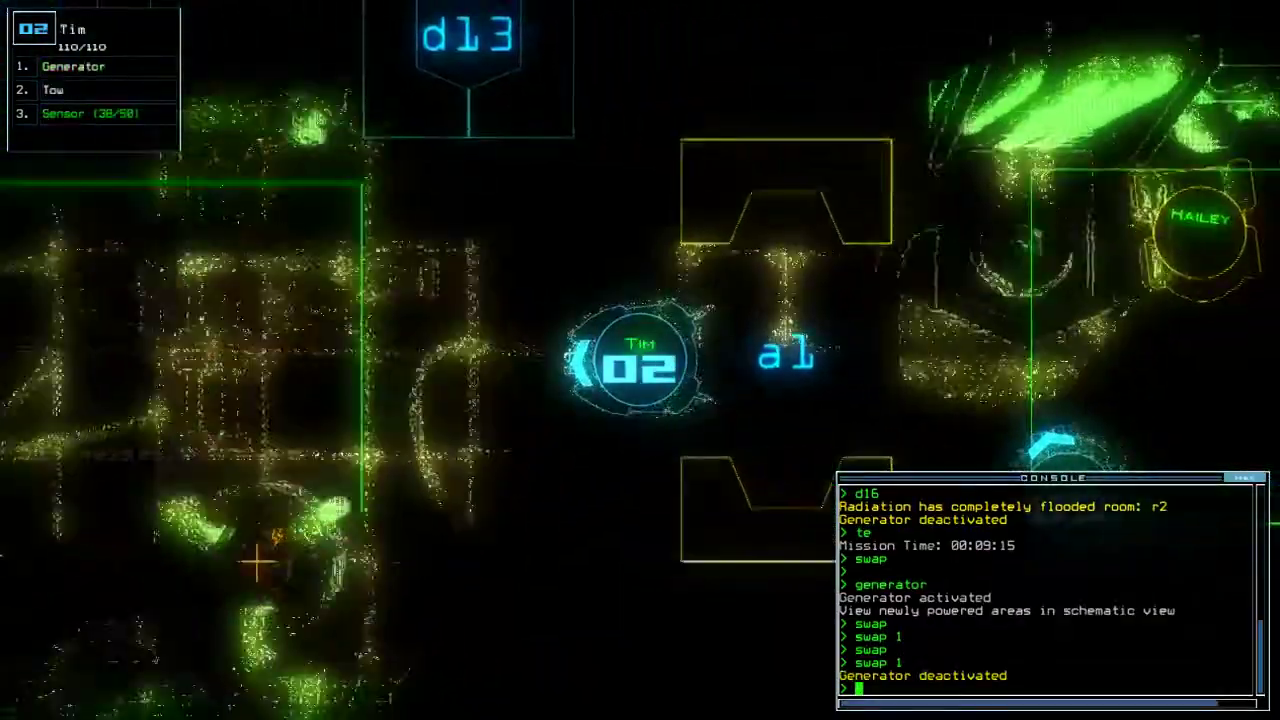
type("te")
key("Return")
key("space")
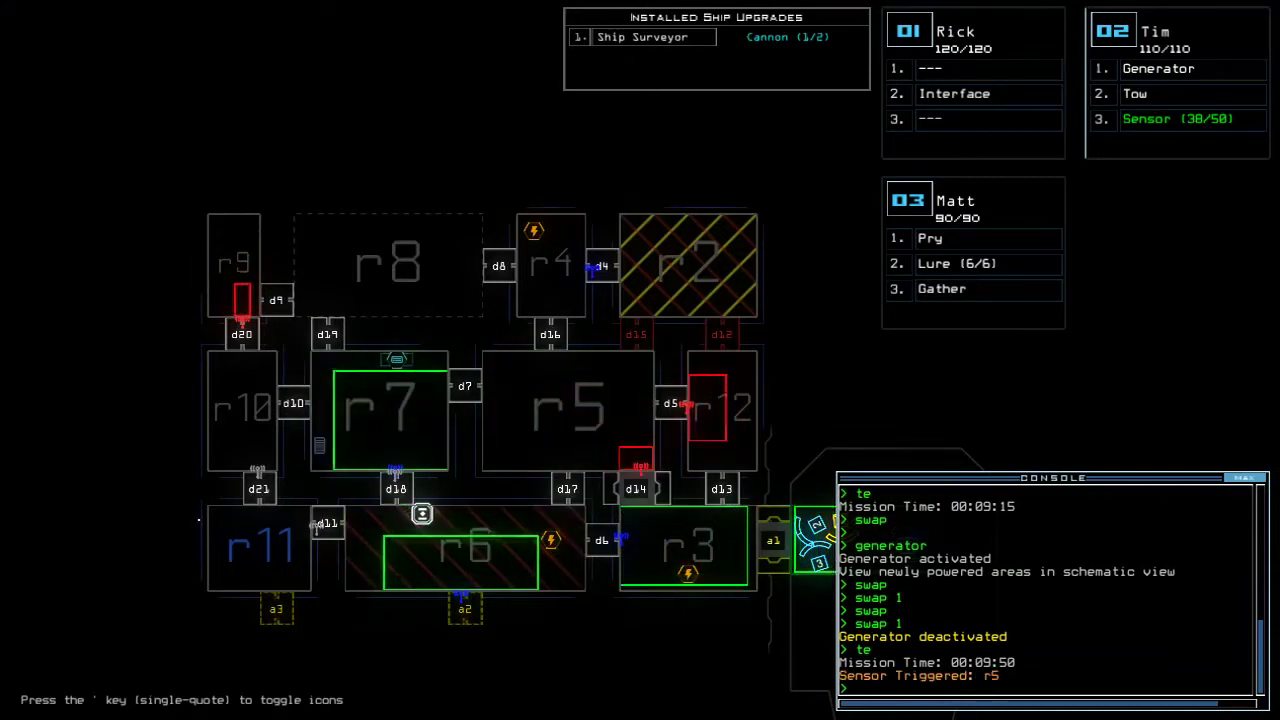
- Reactivate Tim's generator and drive Matt toward door d16
key("Tab")
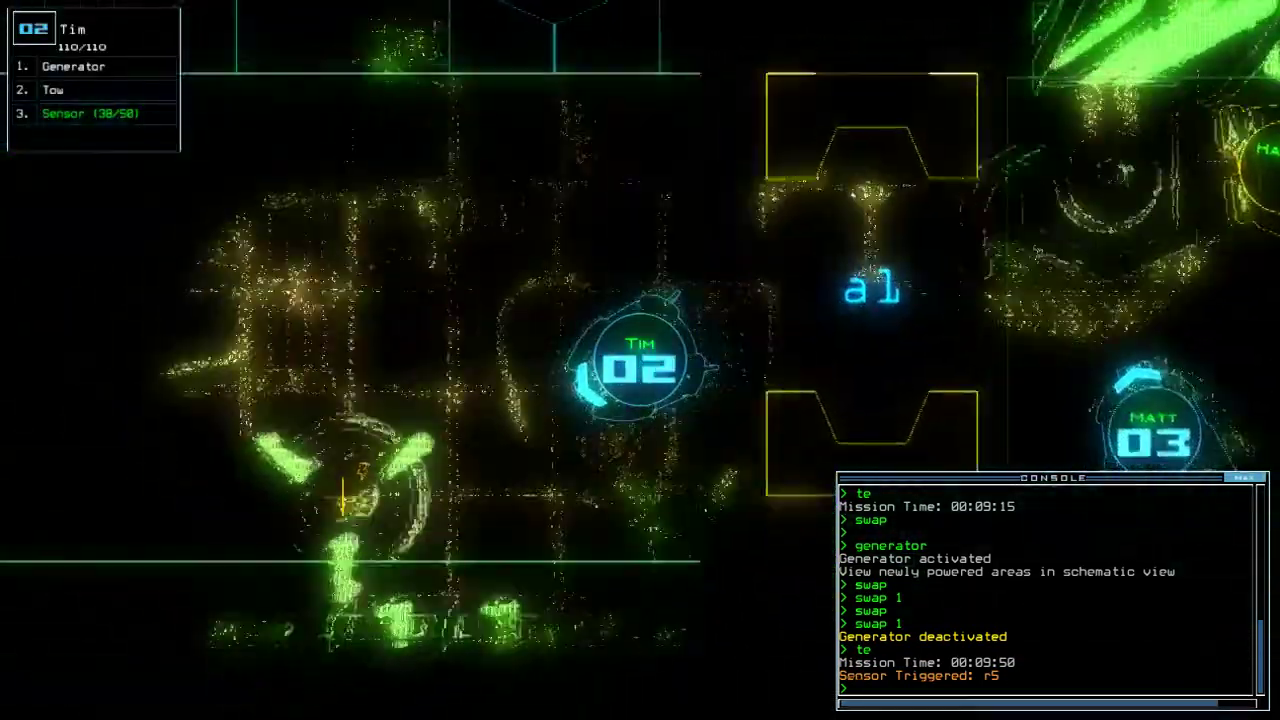
type("g")
key("Return")
key("3")
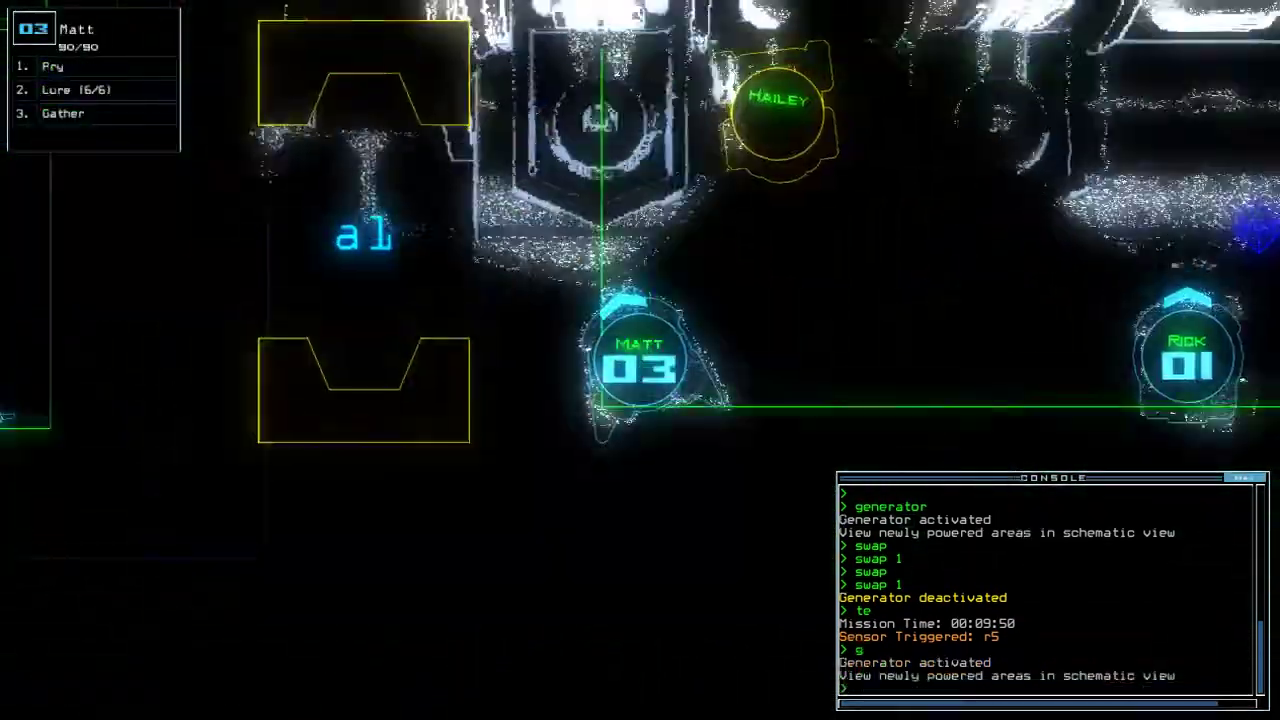
key("Left")
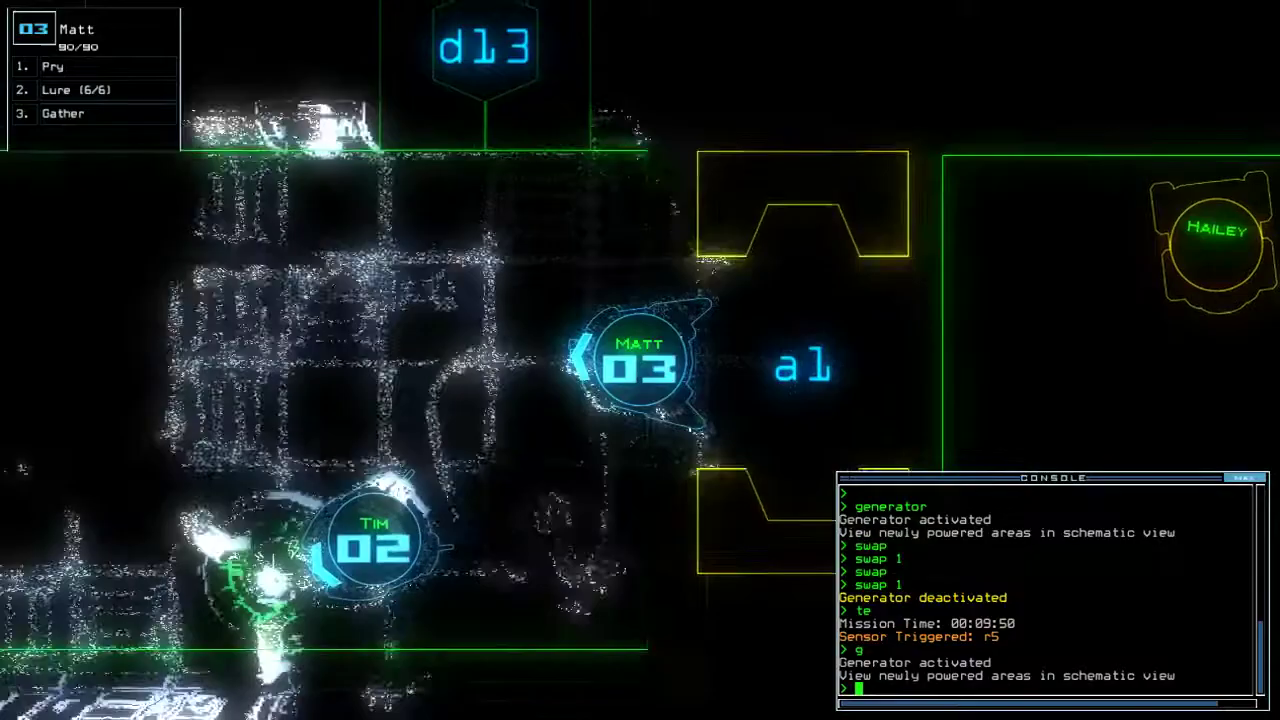
key("Up")
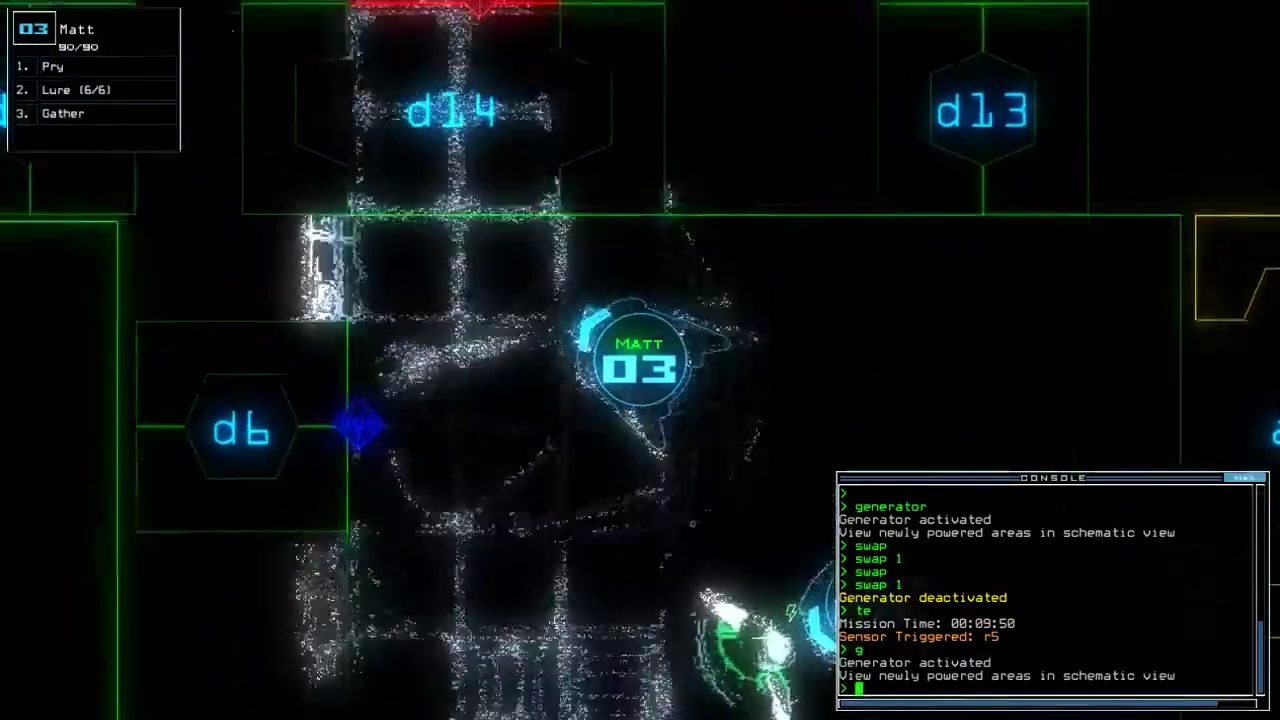
key("Up")
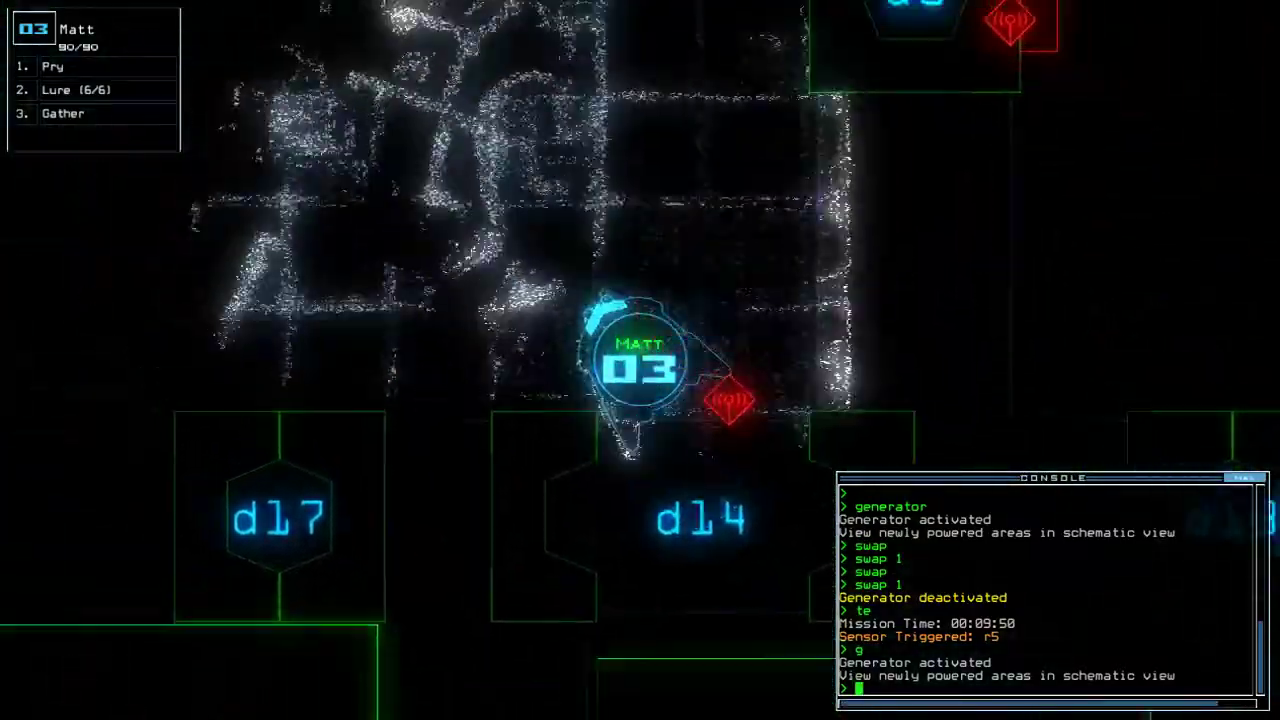
key("Up")
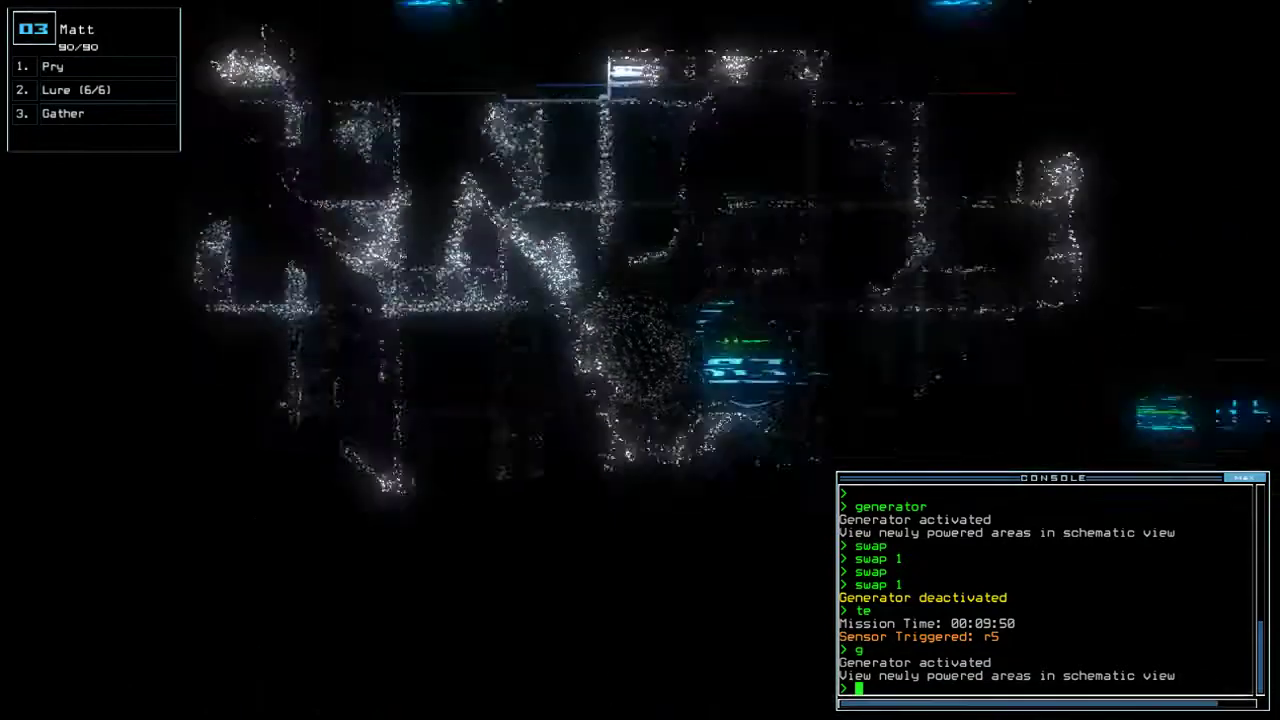
key("grave")
key("grave")
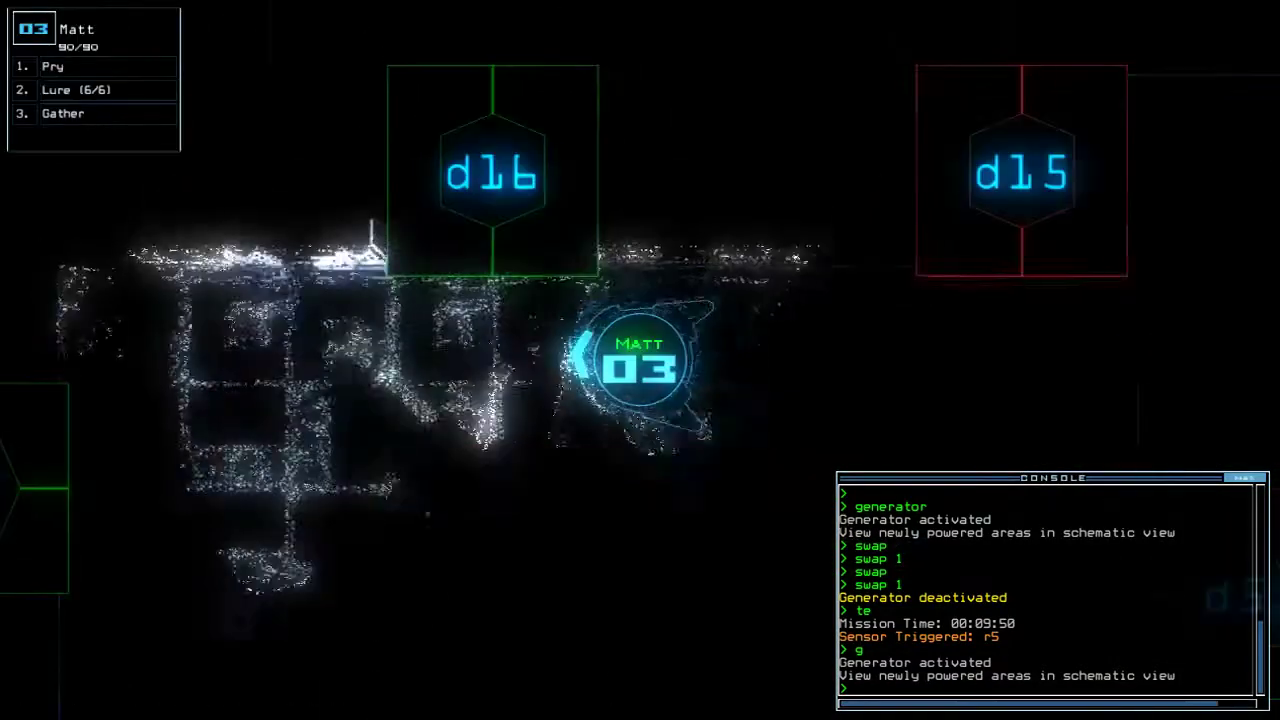
type("d16")
- Send Matt through d16, drop a lure (5/6), and pry open door d8
key("Return")
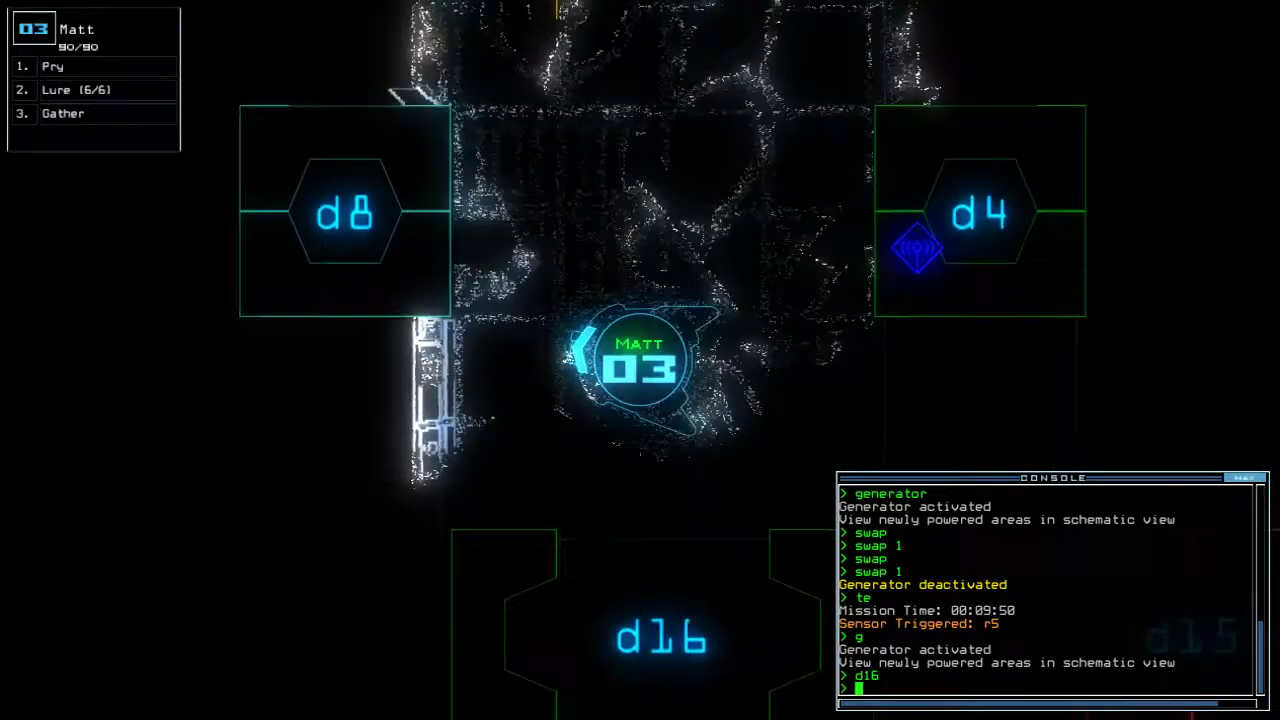
type("l")
key("Return")
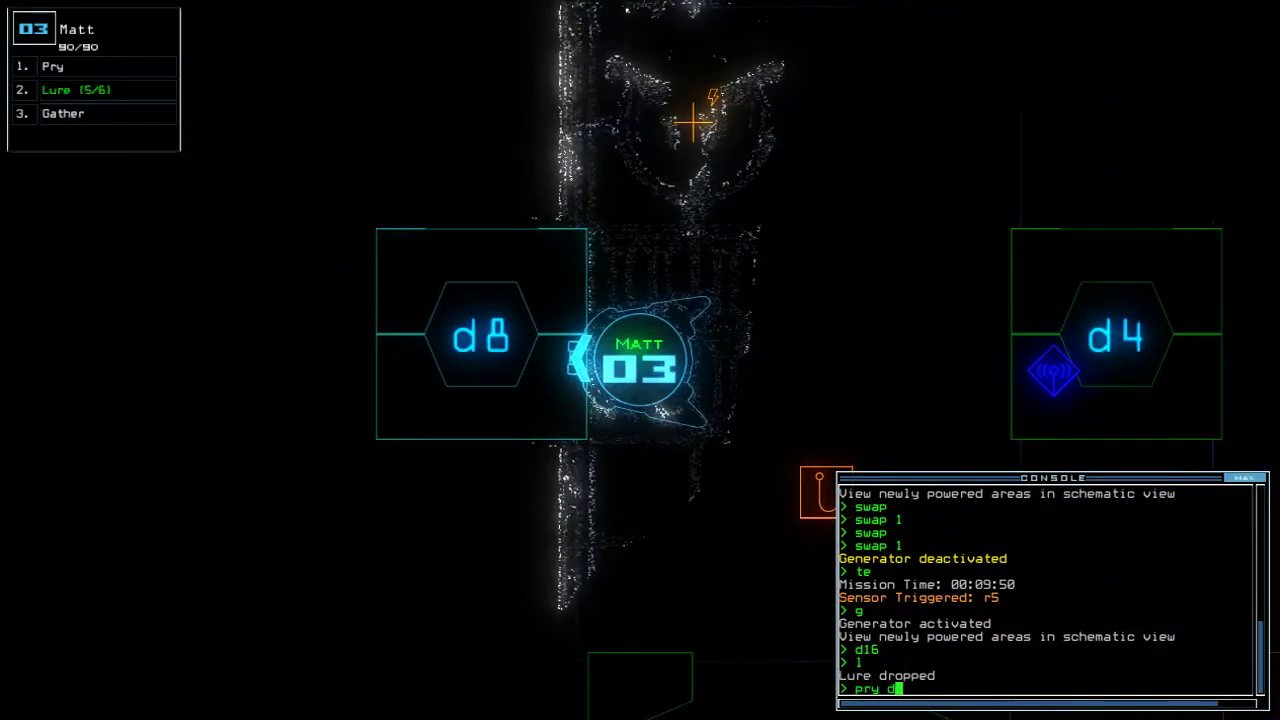
type("8")
key("Return")
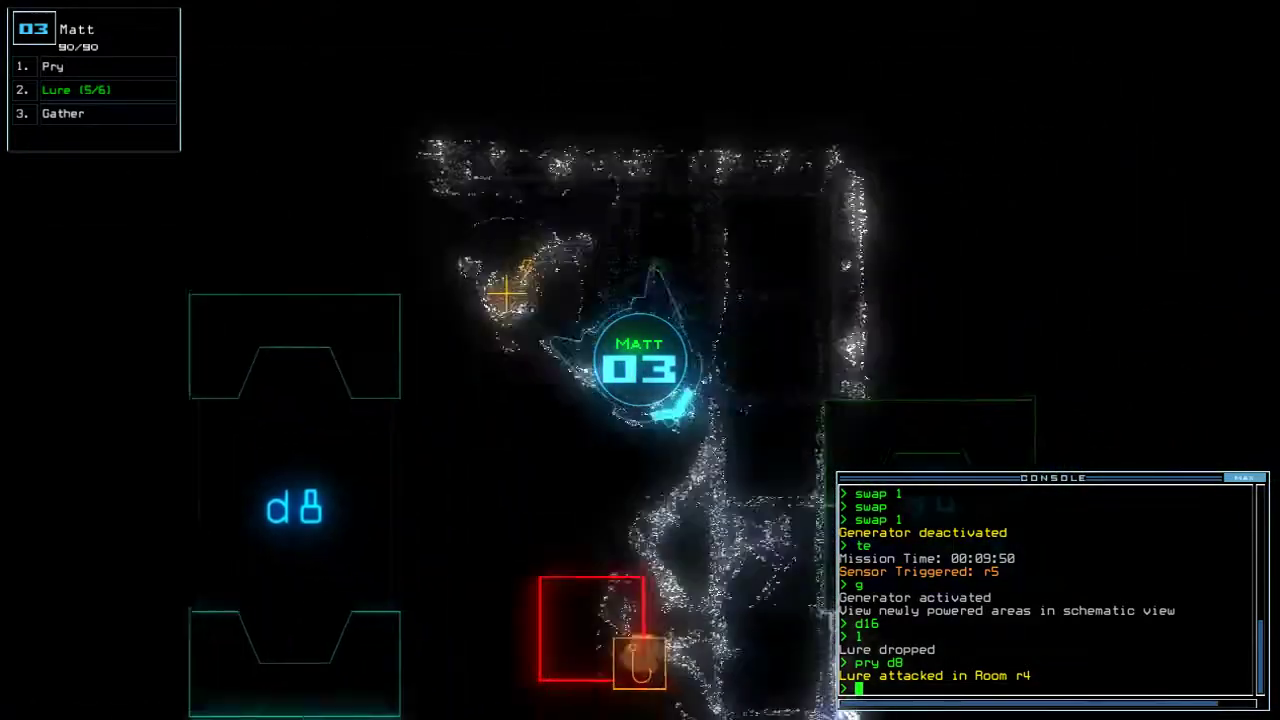
key("space")
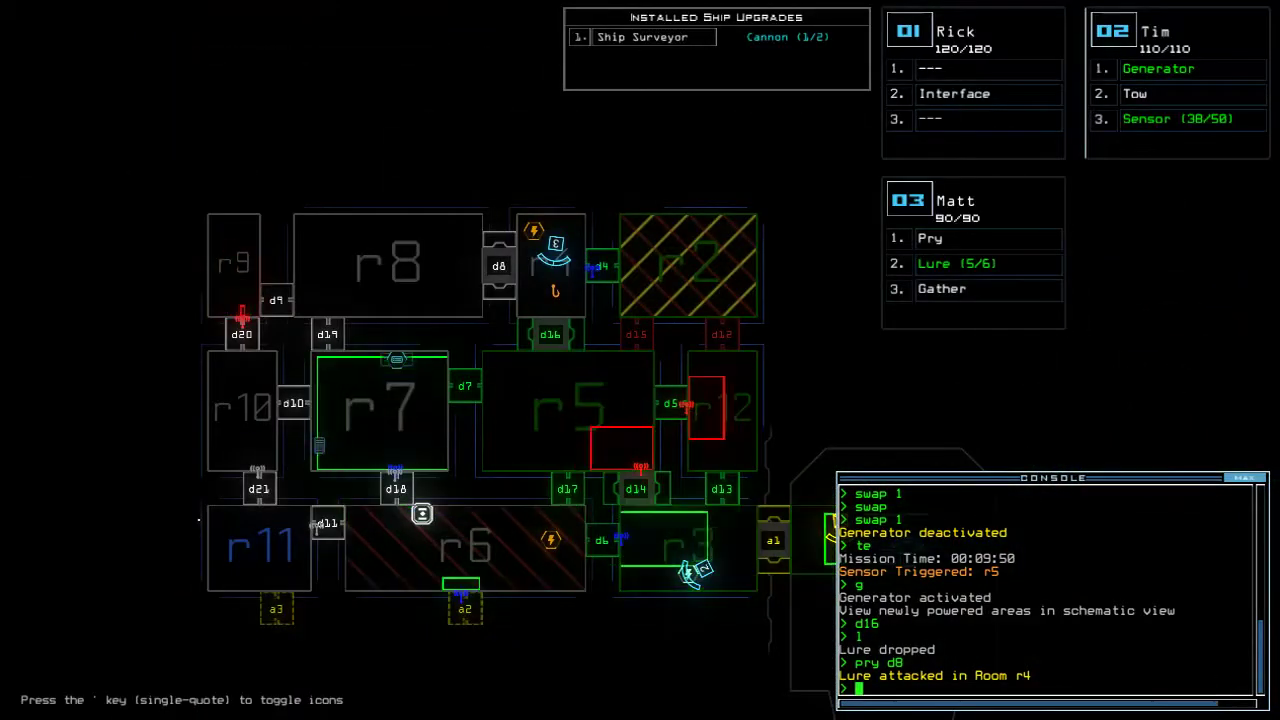
key("space")
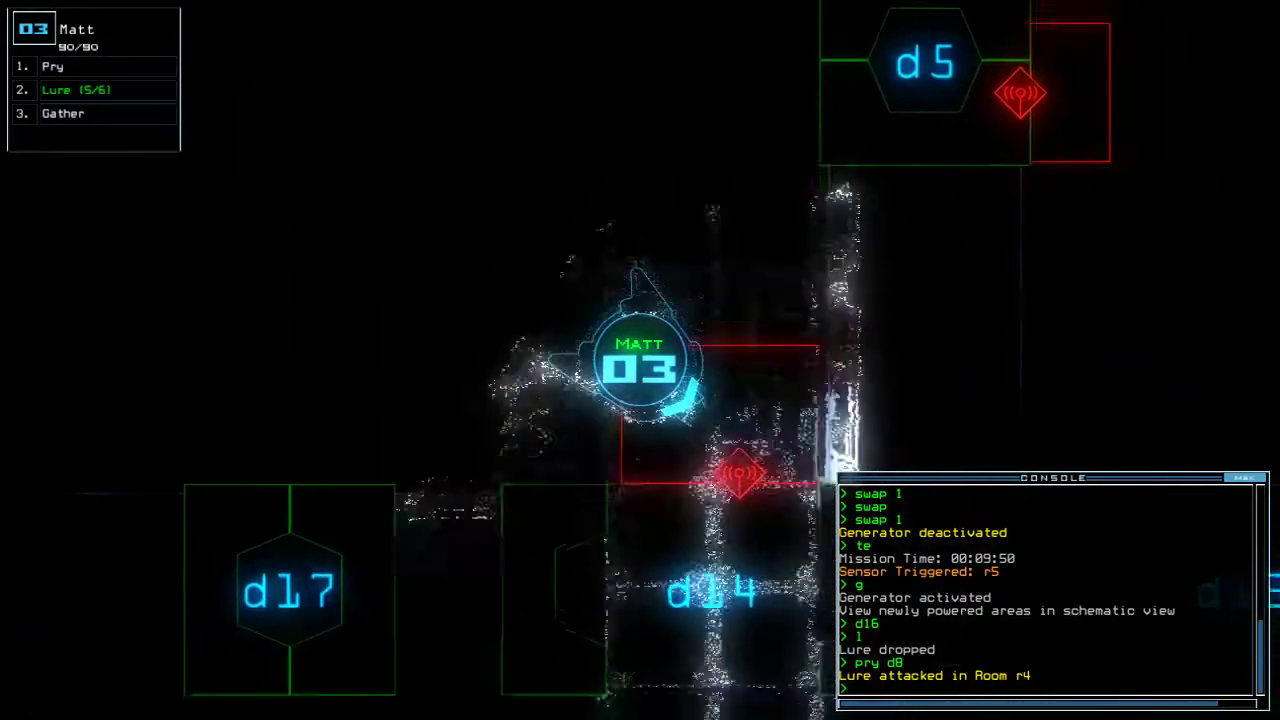
type("sw")
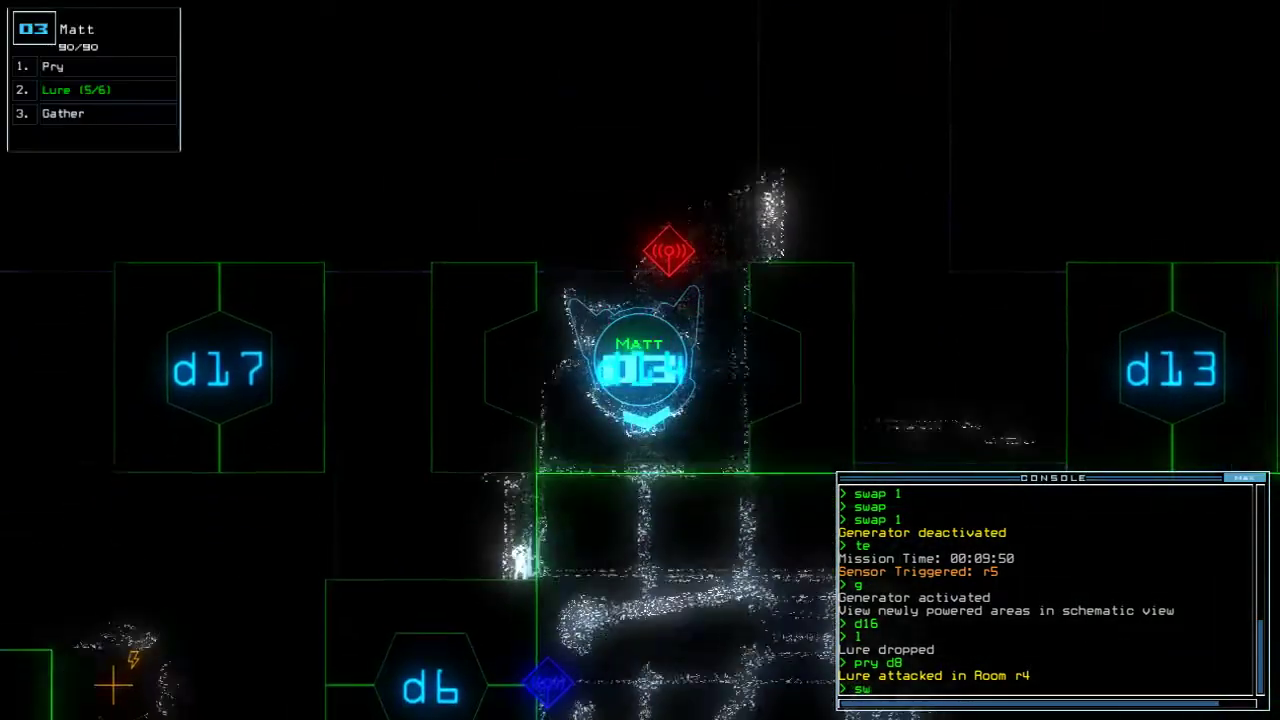
type("ap")
- Swap Matt's Lure for Tim's Sensor
key("Return")
key("Down")
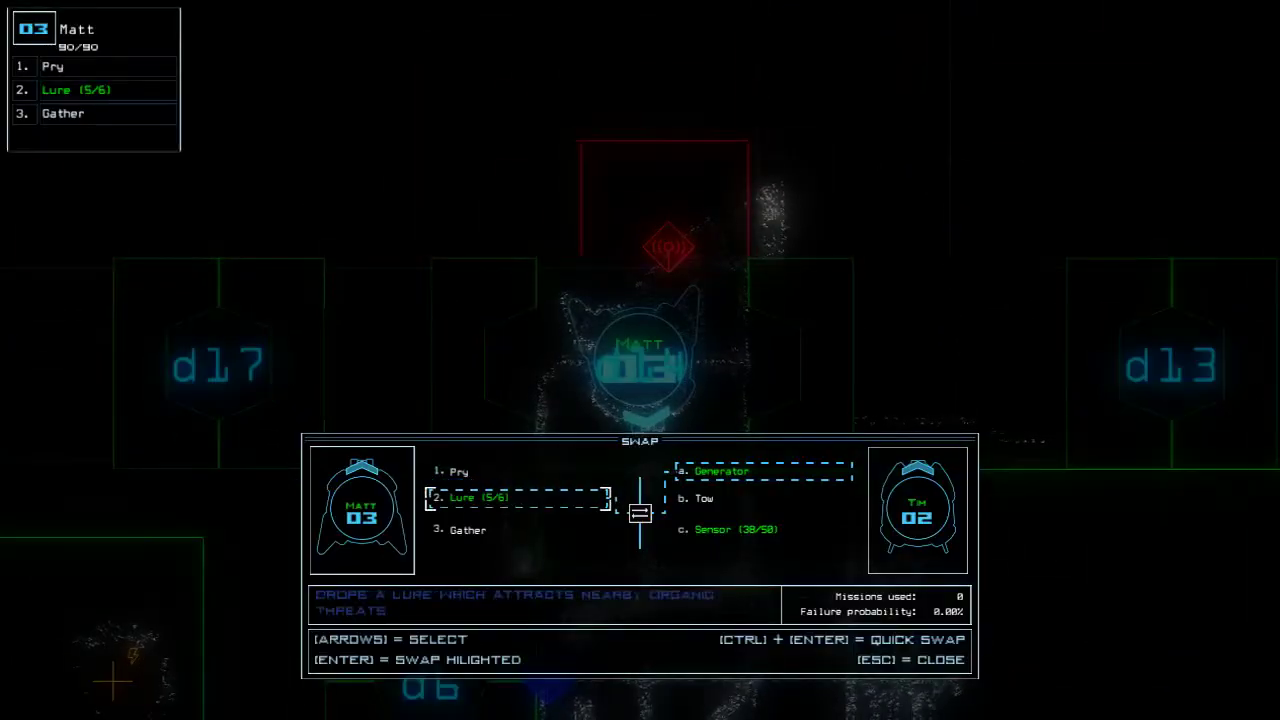
key("Right")
key("Down")
key("Down")
key("Return")
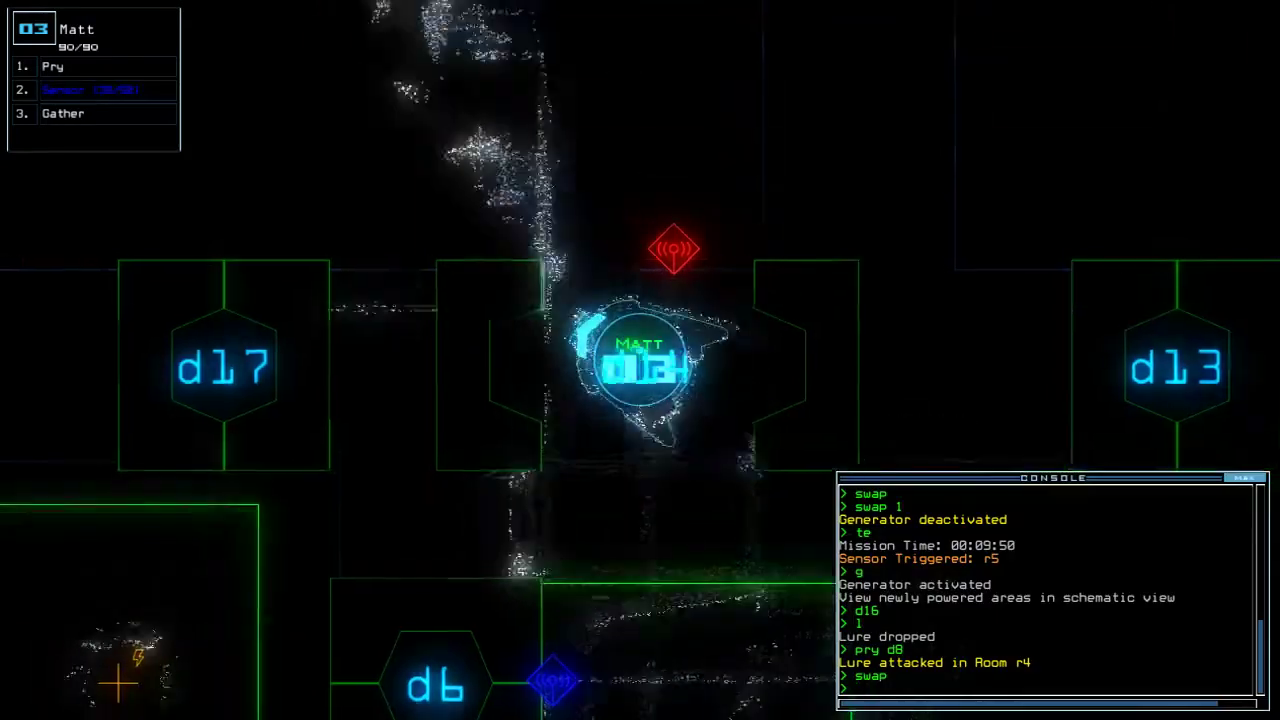
- Move Matt up into room d16 and drop a sensor there (37/50)
key("Up")
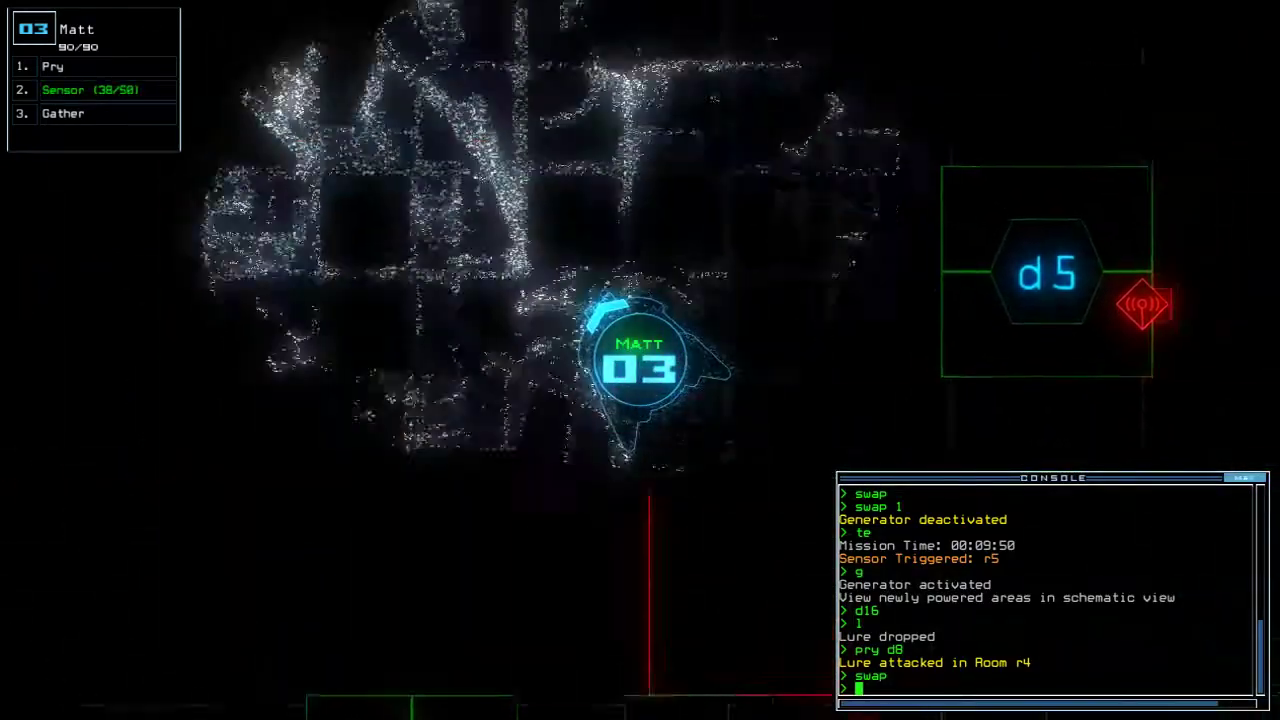
key("Up")
type("ss")
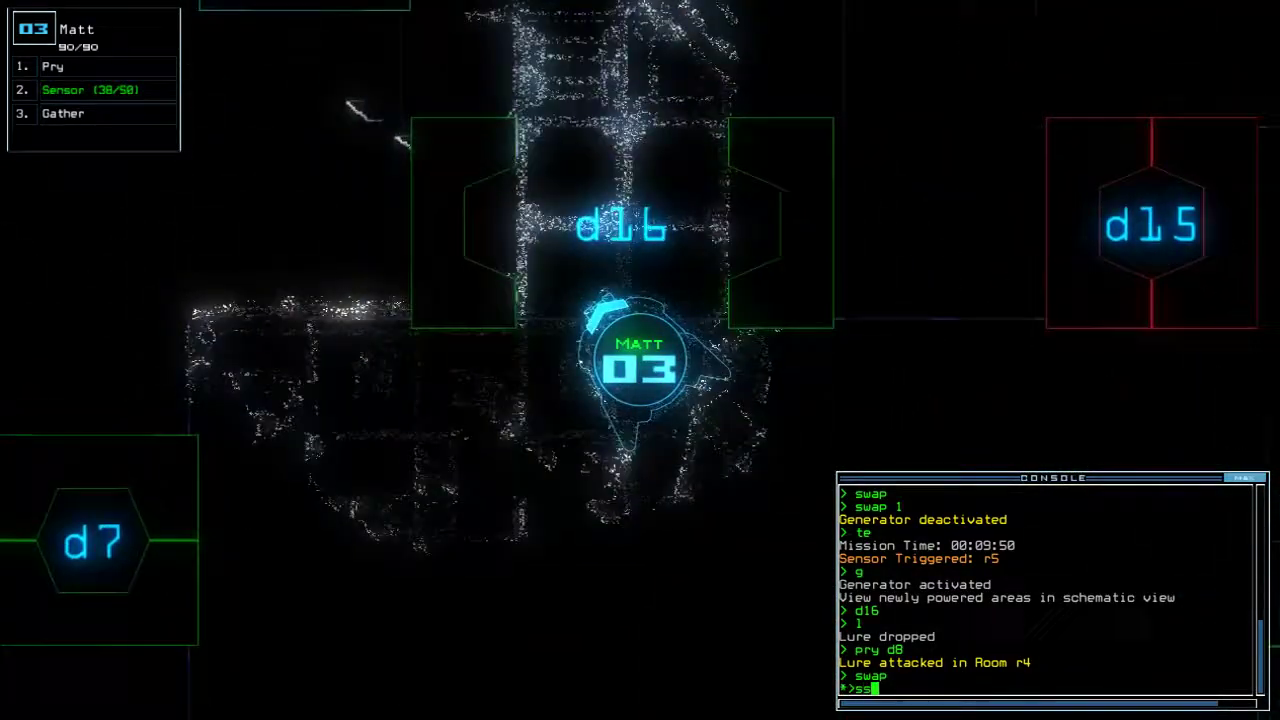
key("Return")
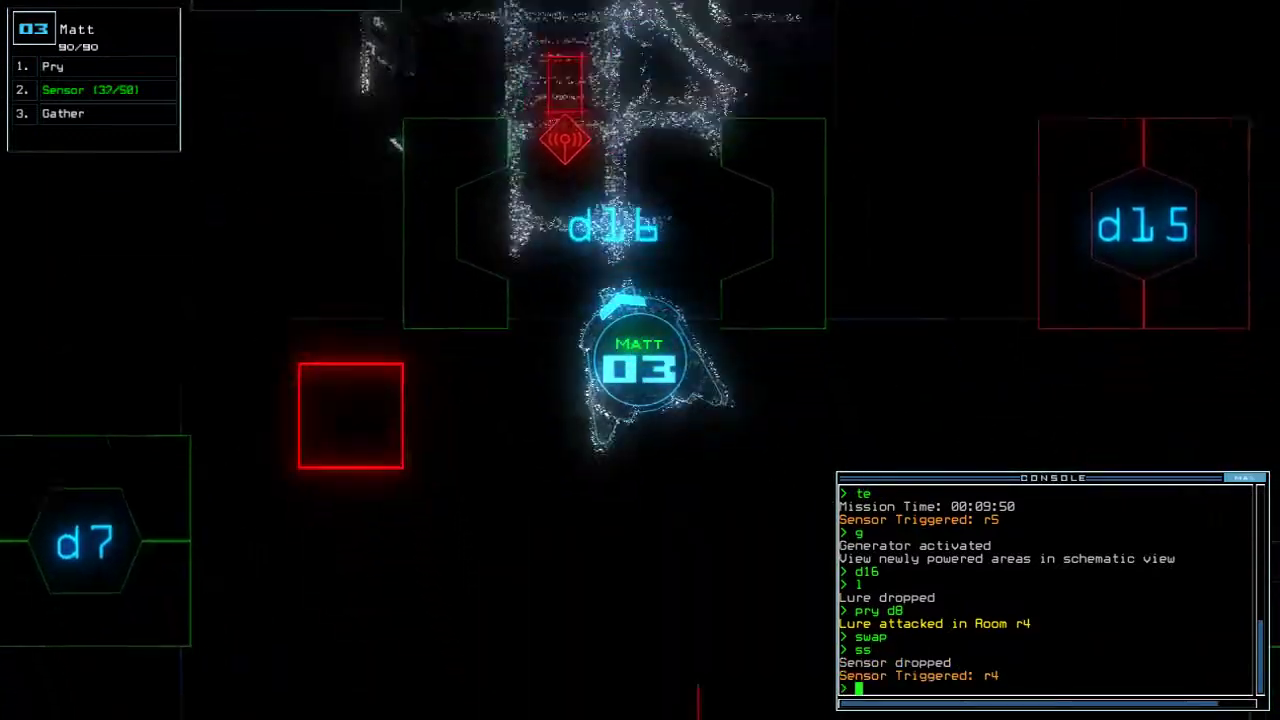
- Drive drone 03 down toward the d14 area and close the two nearby doors
key("Down")
key("Right")
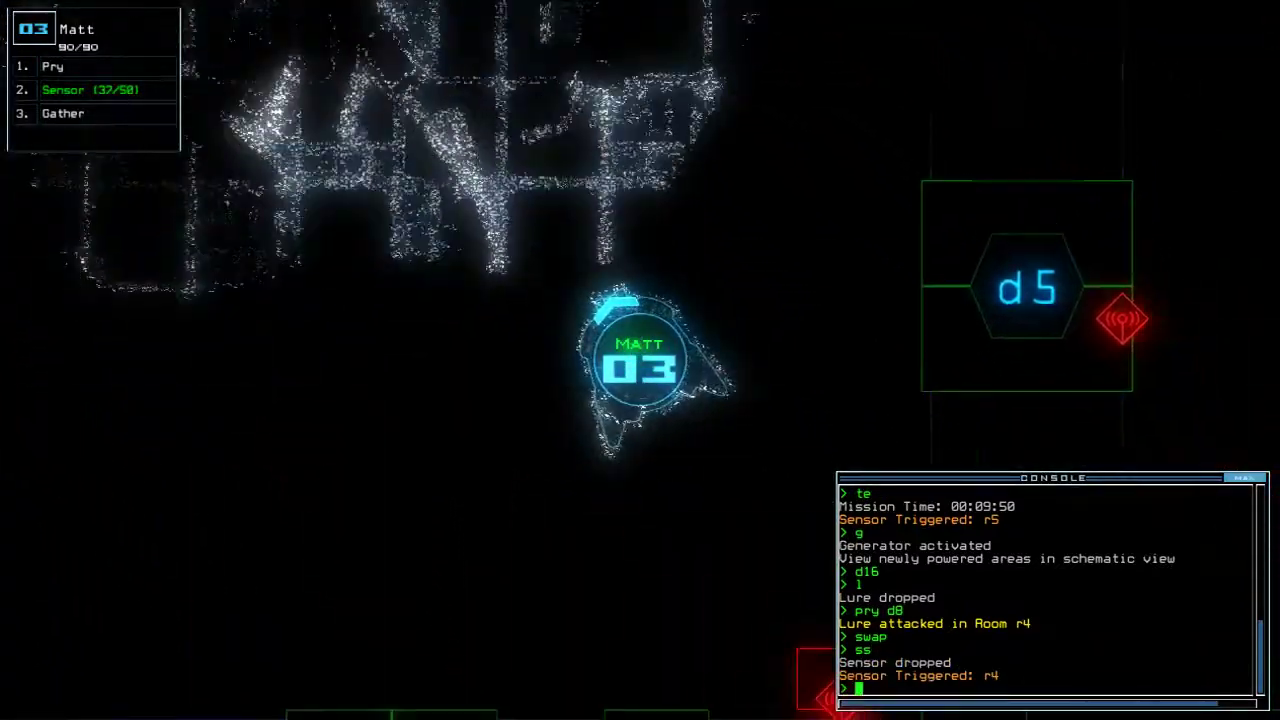
key("Down")
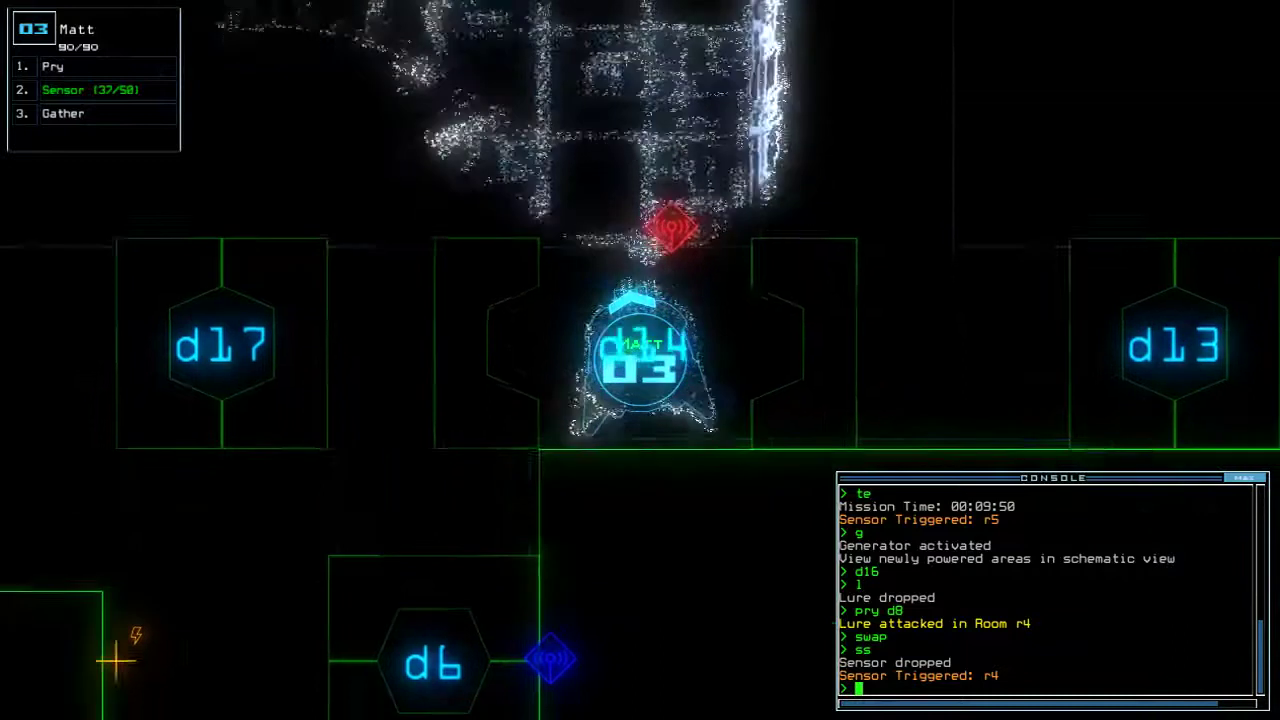
type("cccc")
key("Return")
key("space")
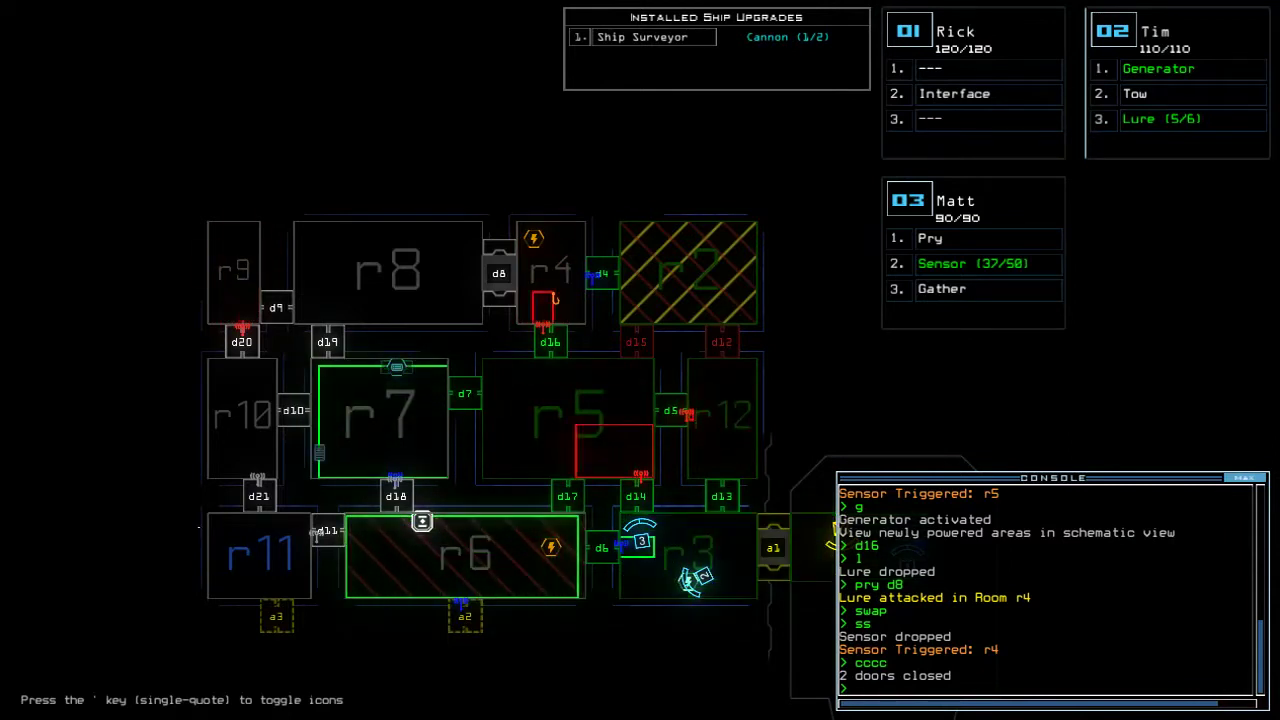
- Check drone 03's camera, deactivate the generator through drone 02, and pan toward the airlock
key("space")
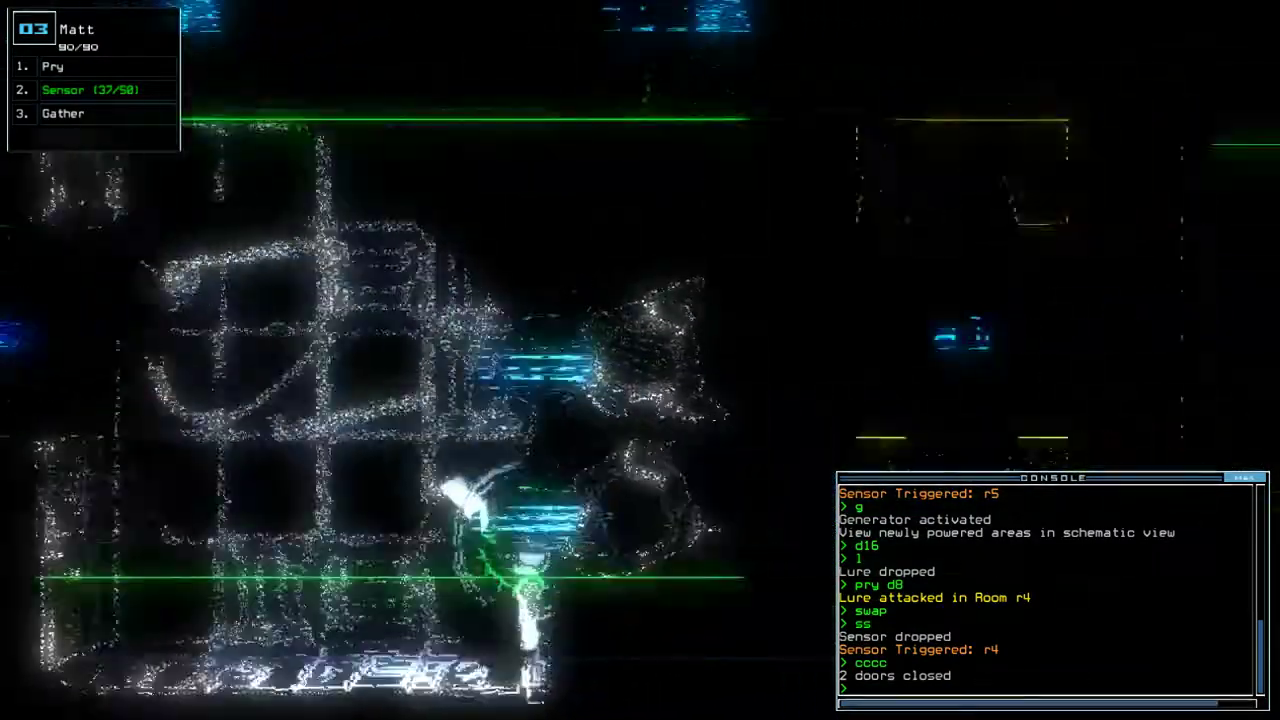
key("space")
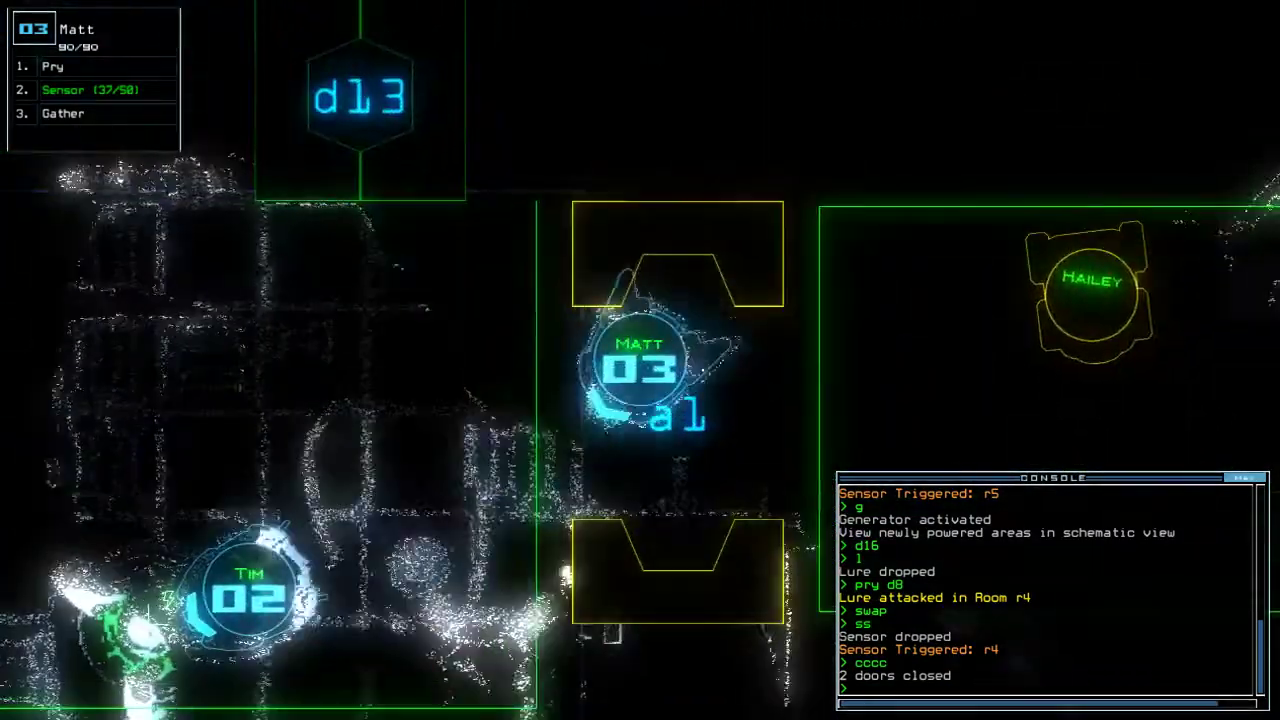
key("space")
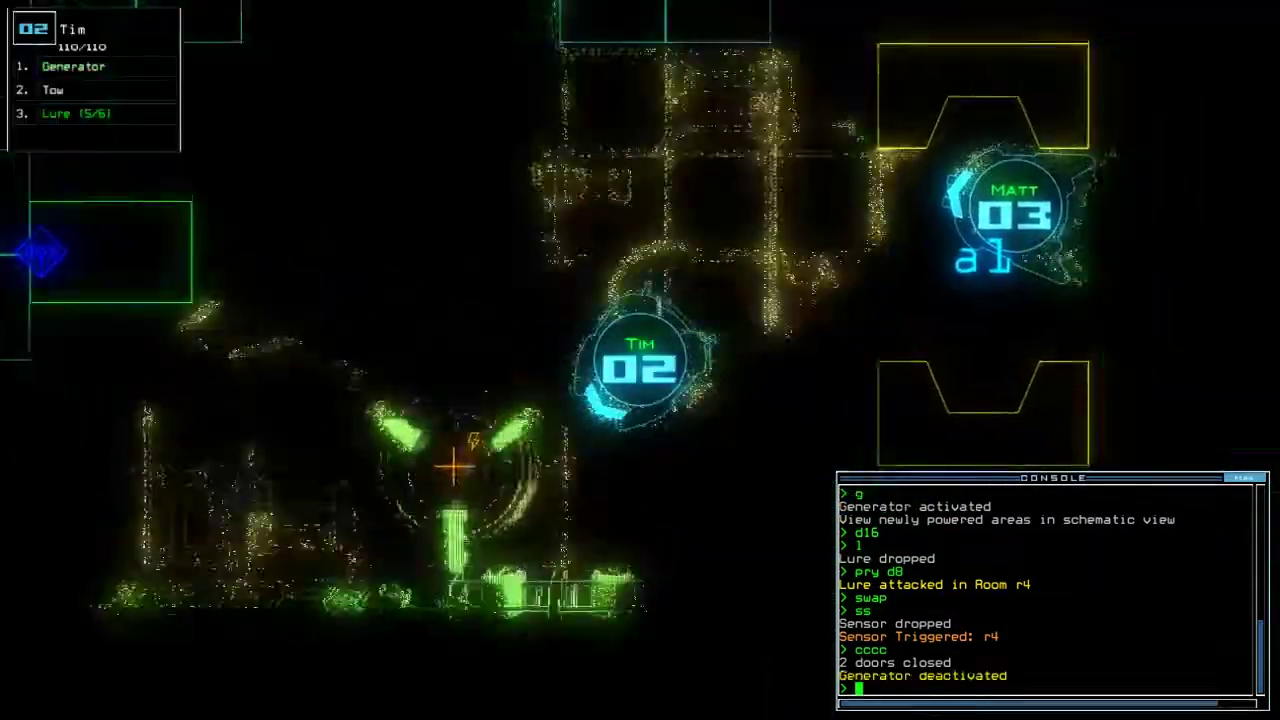
key("space")
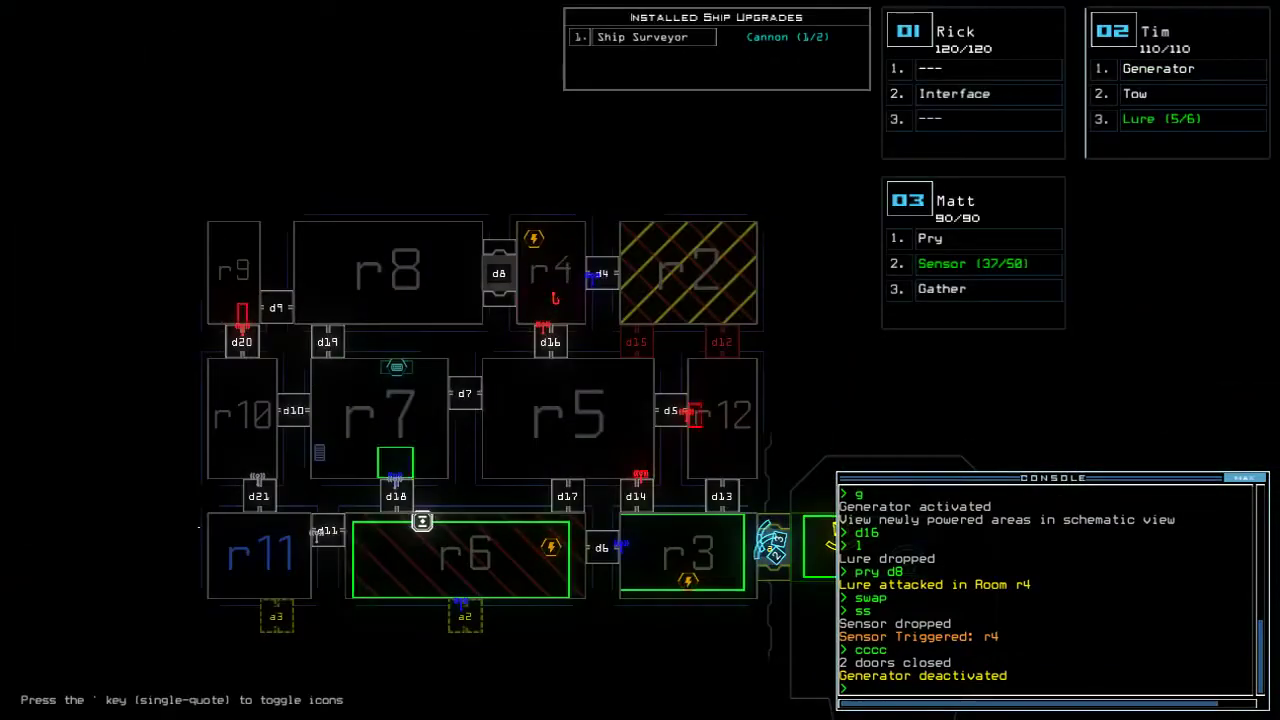
key("Right")
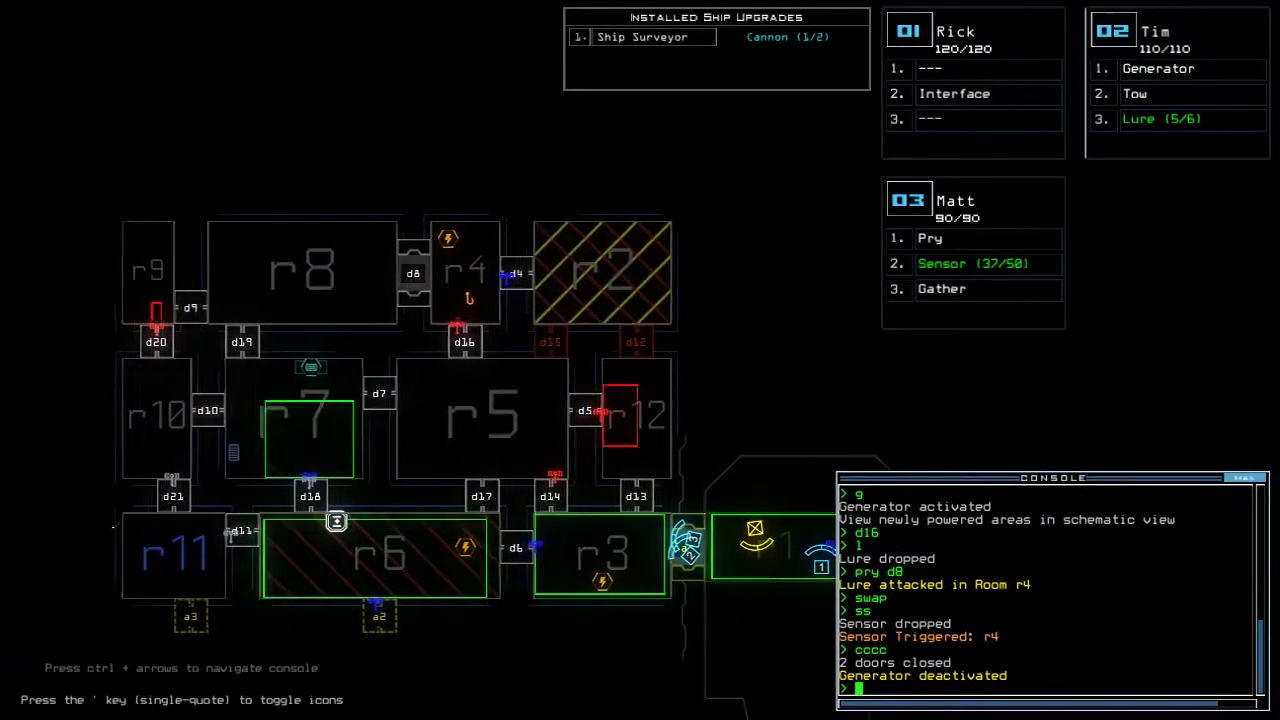
key("Left")
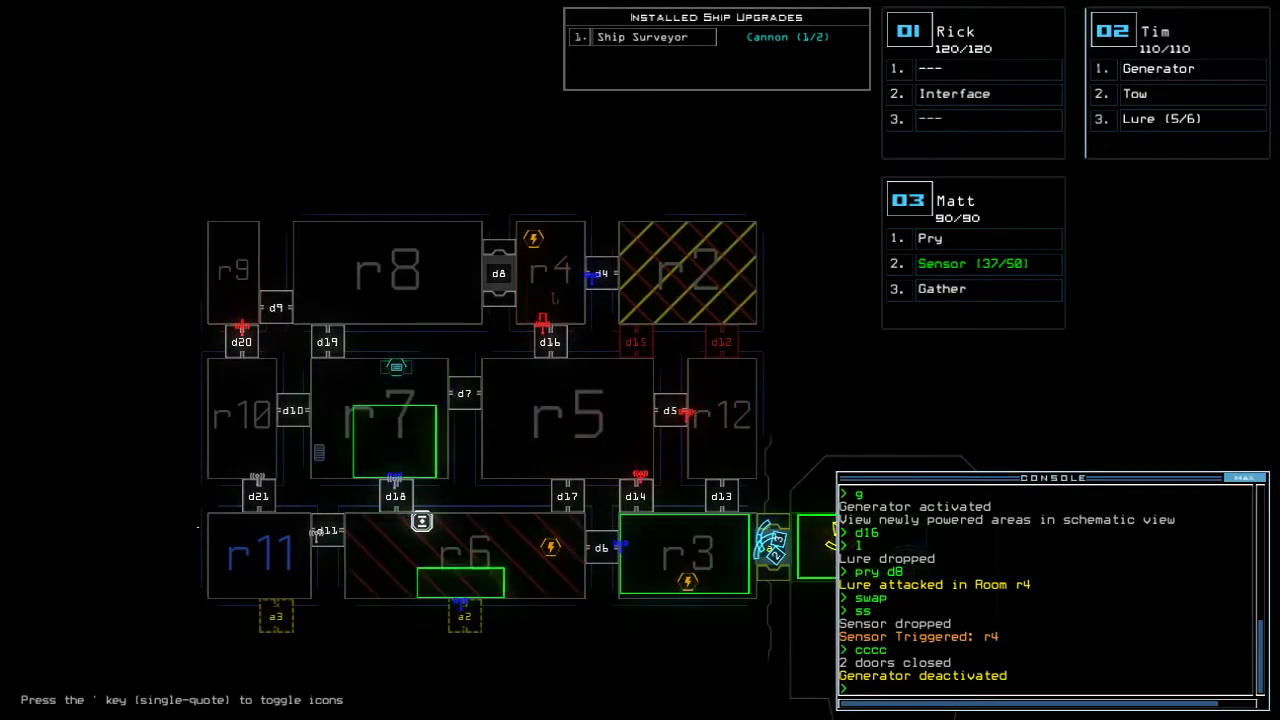
- Reactivate the generator from drone 02's camera view
key("space")
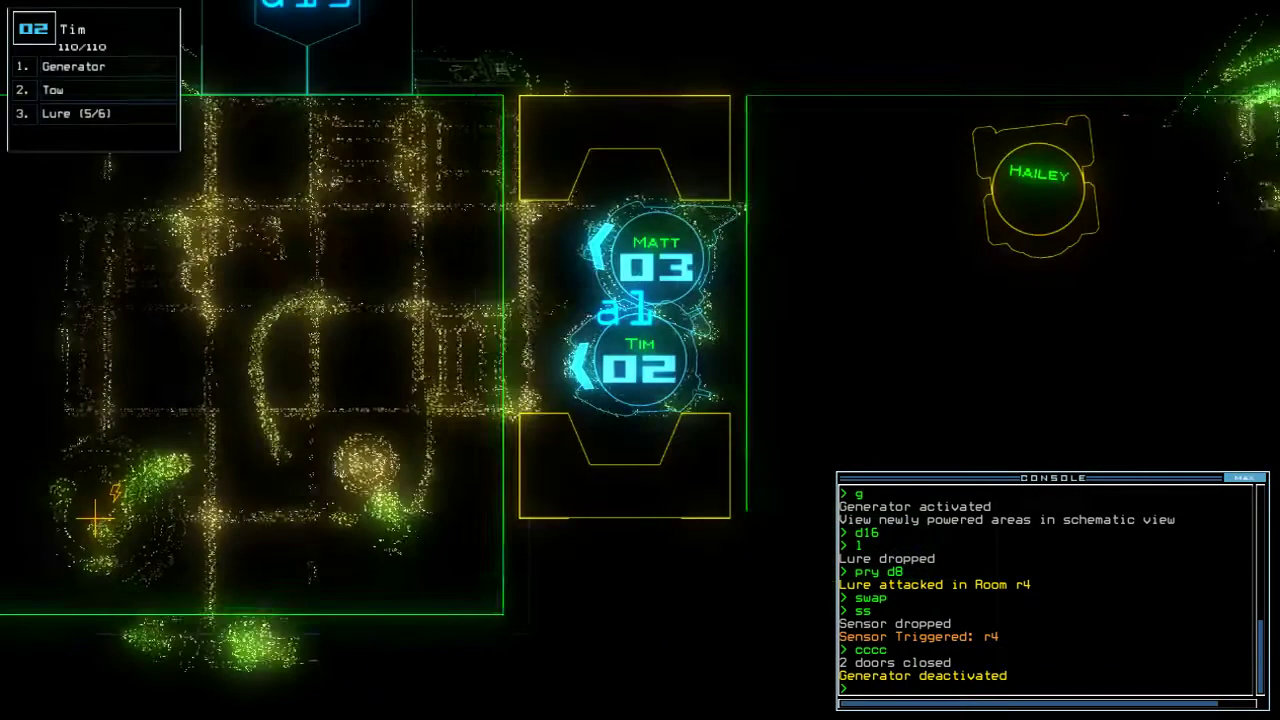
key("space")
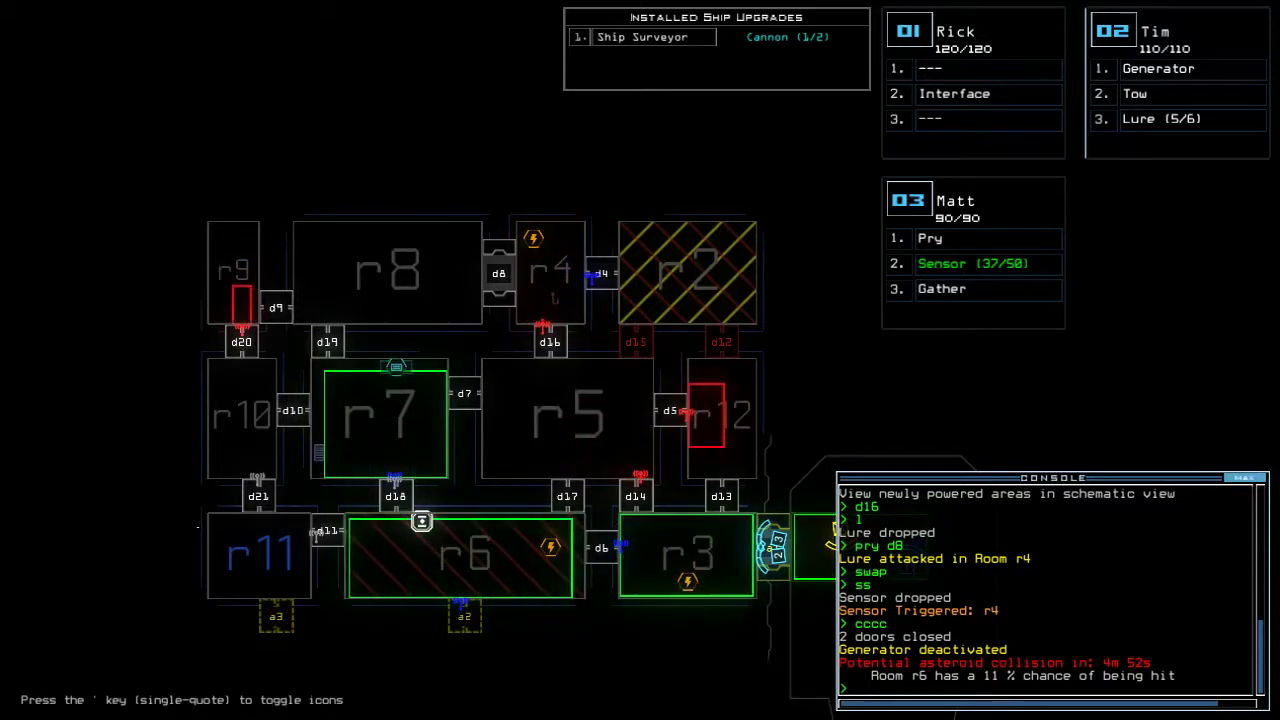
key("space")
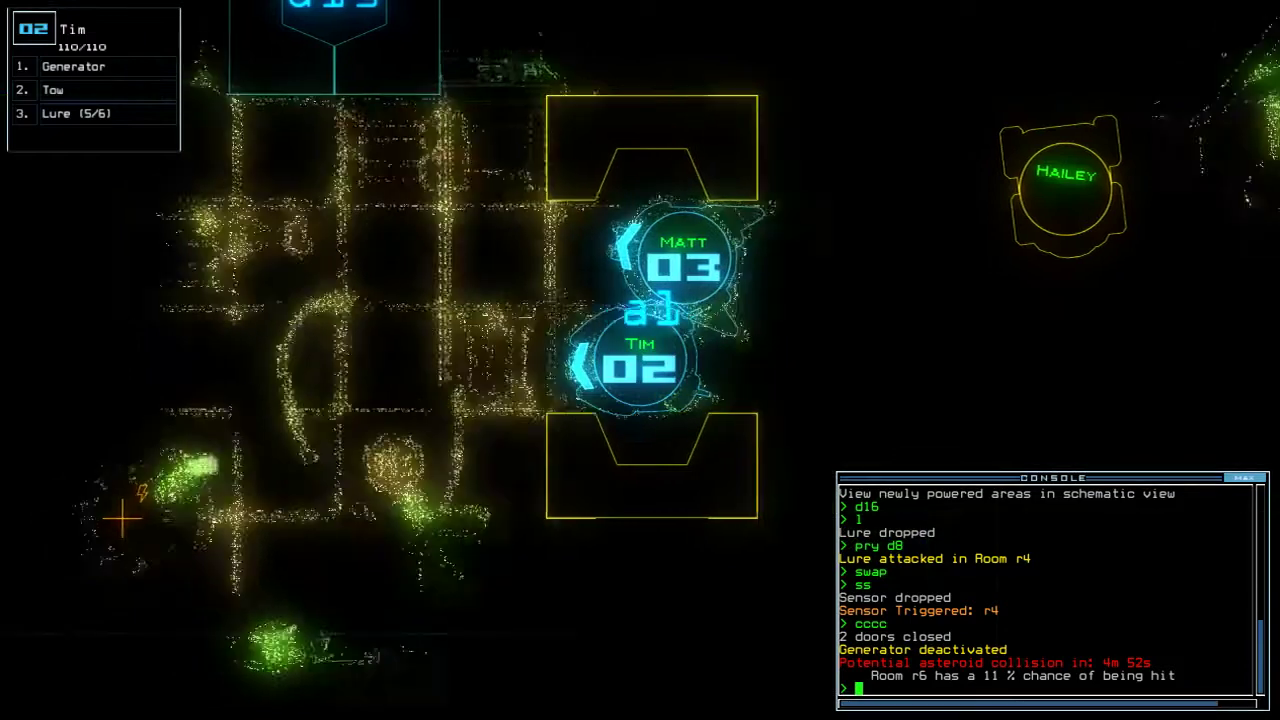
type("g")
key("Return")
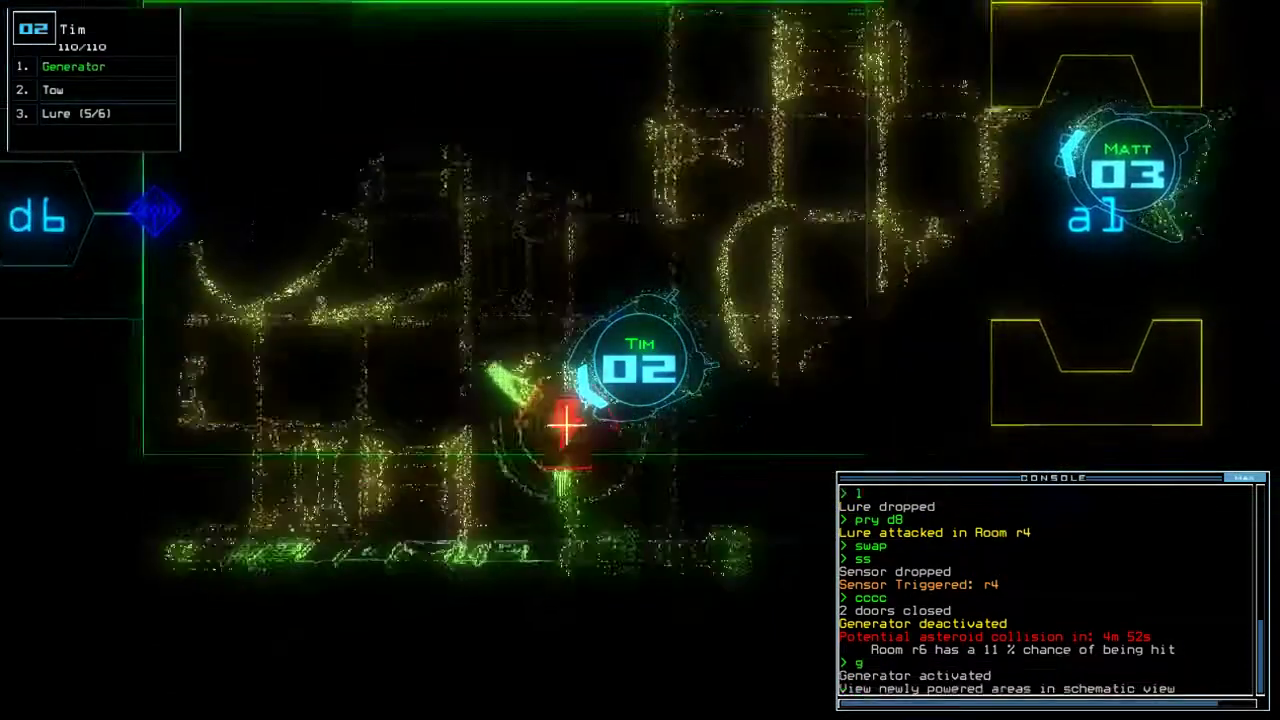
key("space")
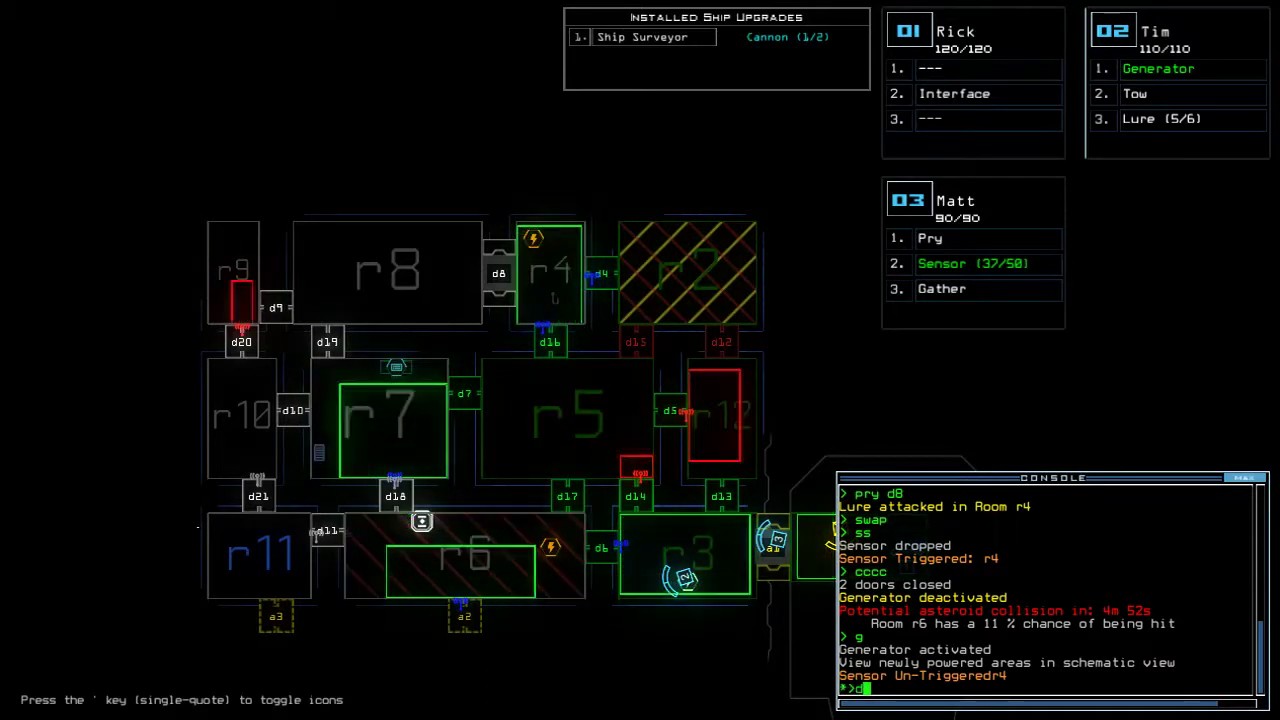
type("d4")
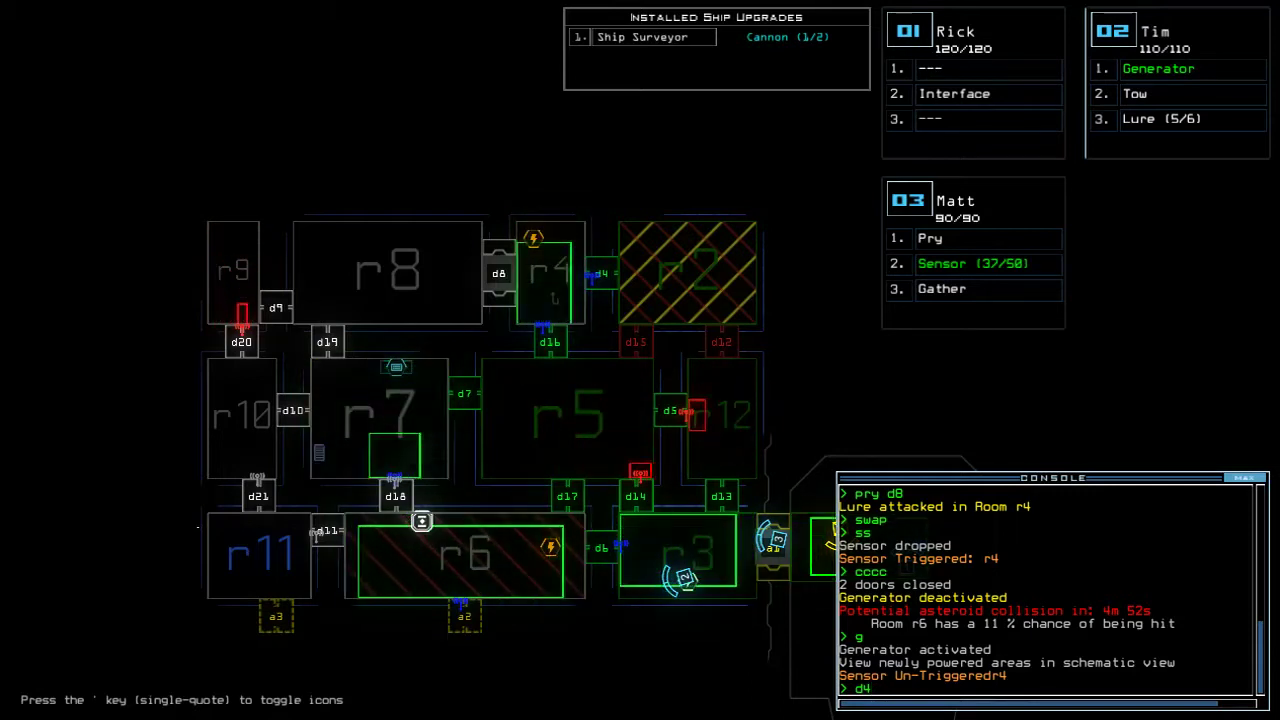
- Open door d4 to vent room r4 to space, destroying door d16, and check drone 03's camera
key("BackSpace")
key("BackSpace")
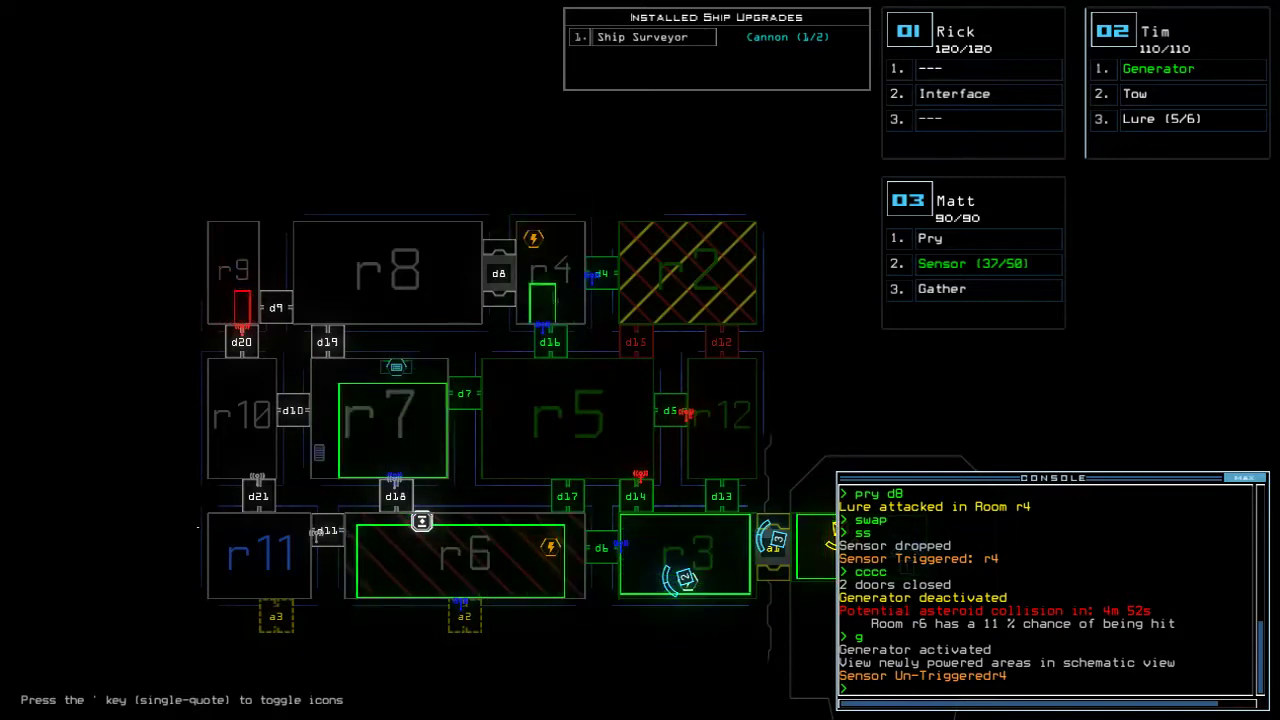
key("space")
key("space")
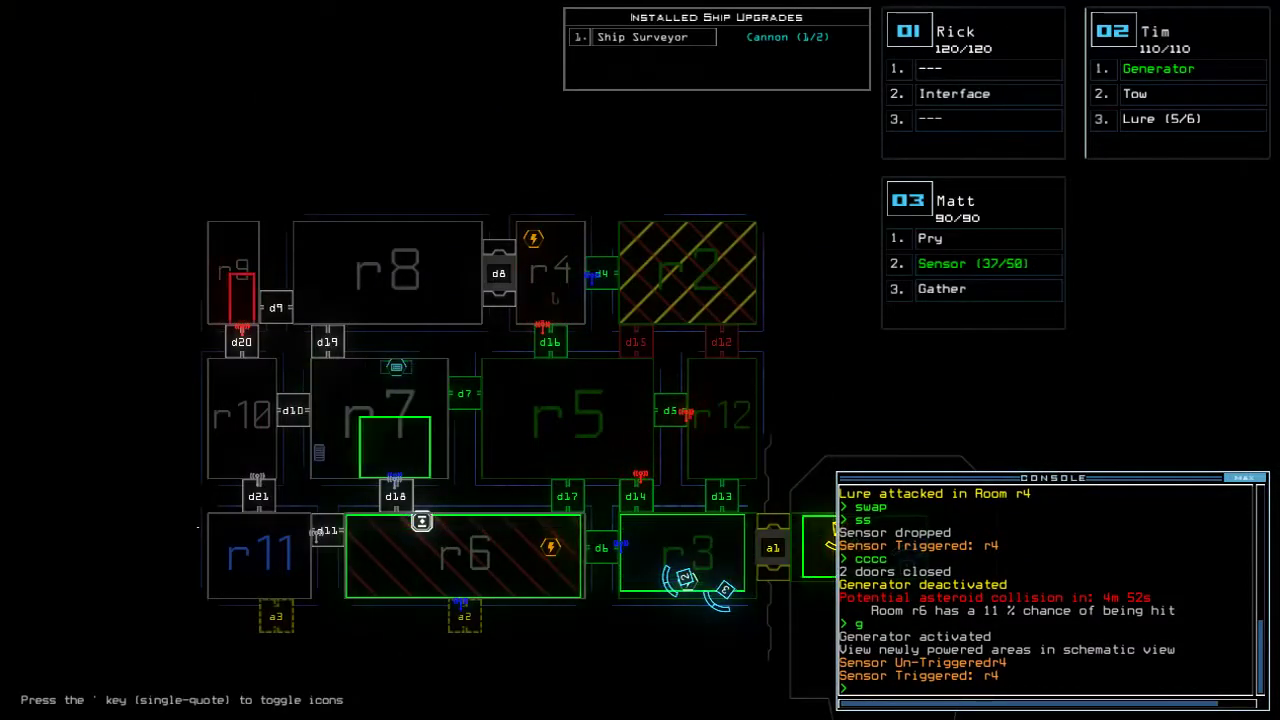
type("d4")
key("Return")
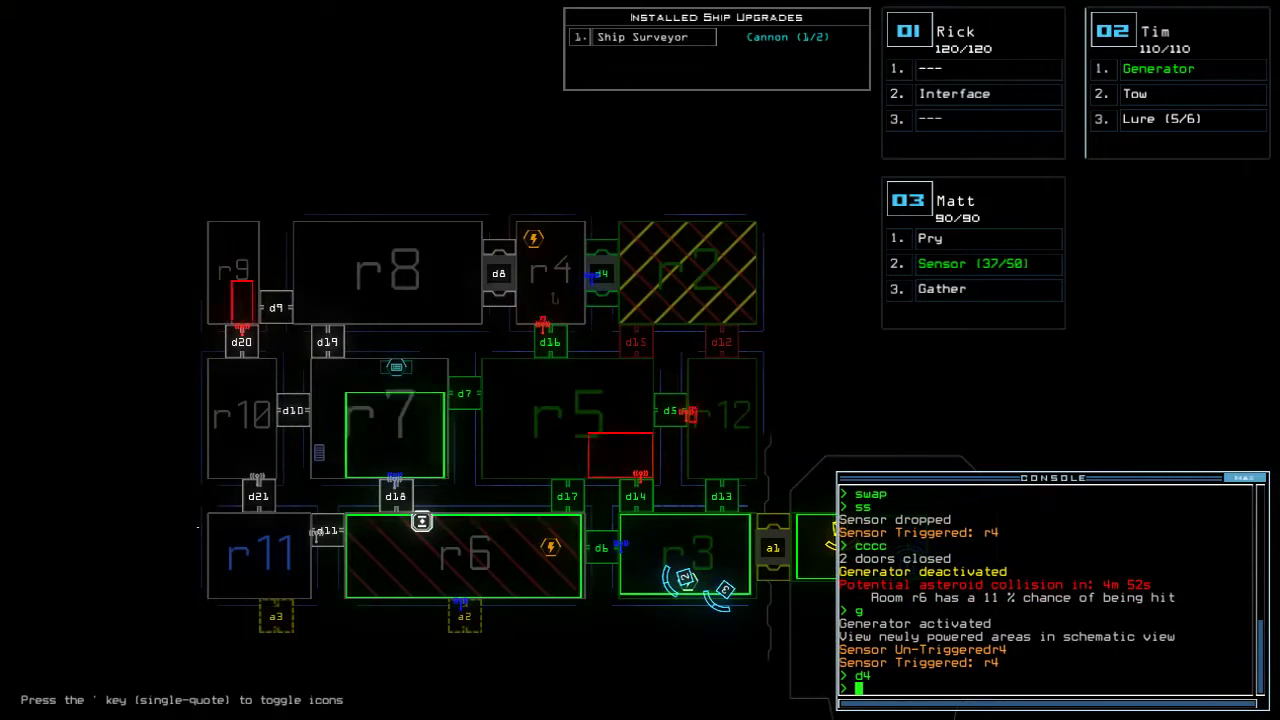
type("d4")
key("Return")
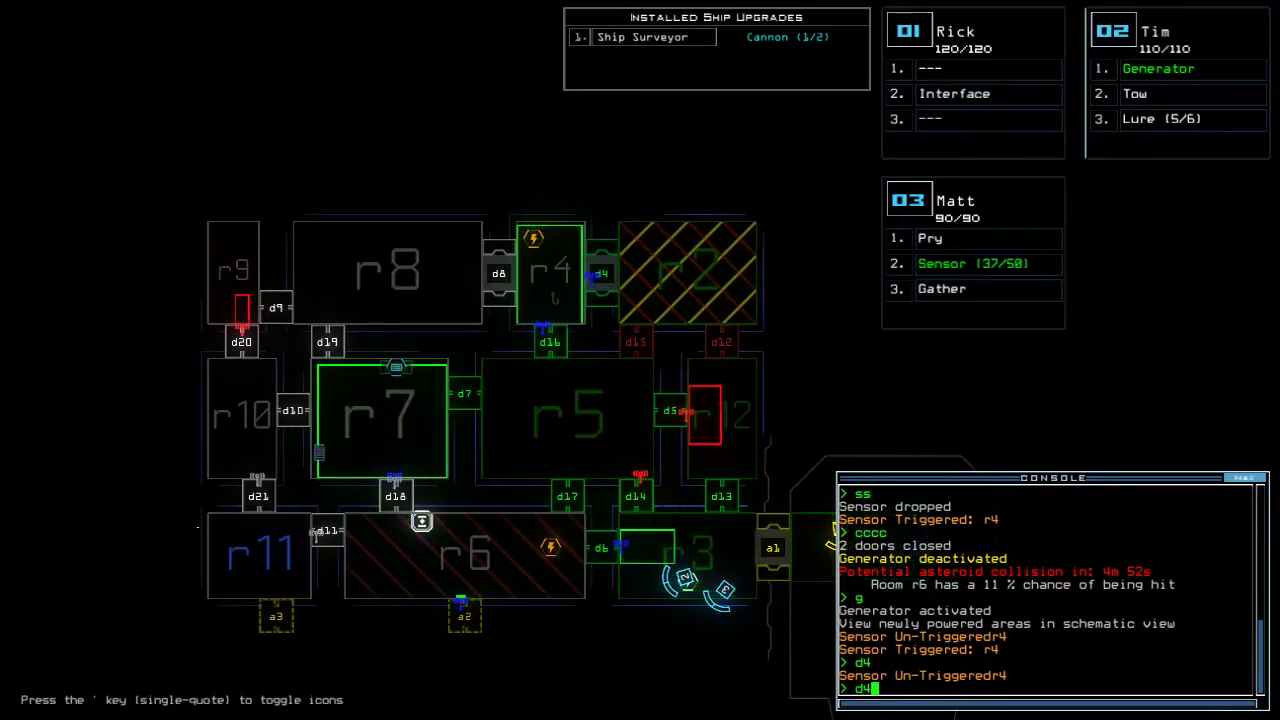
key("Return")
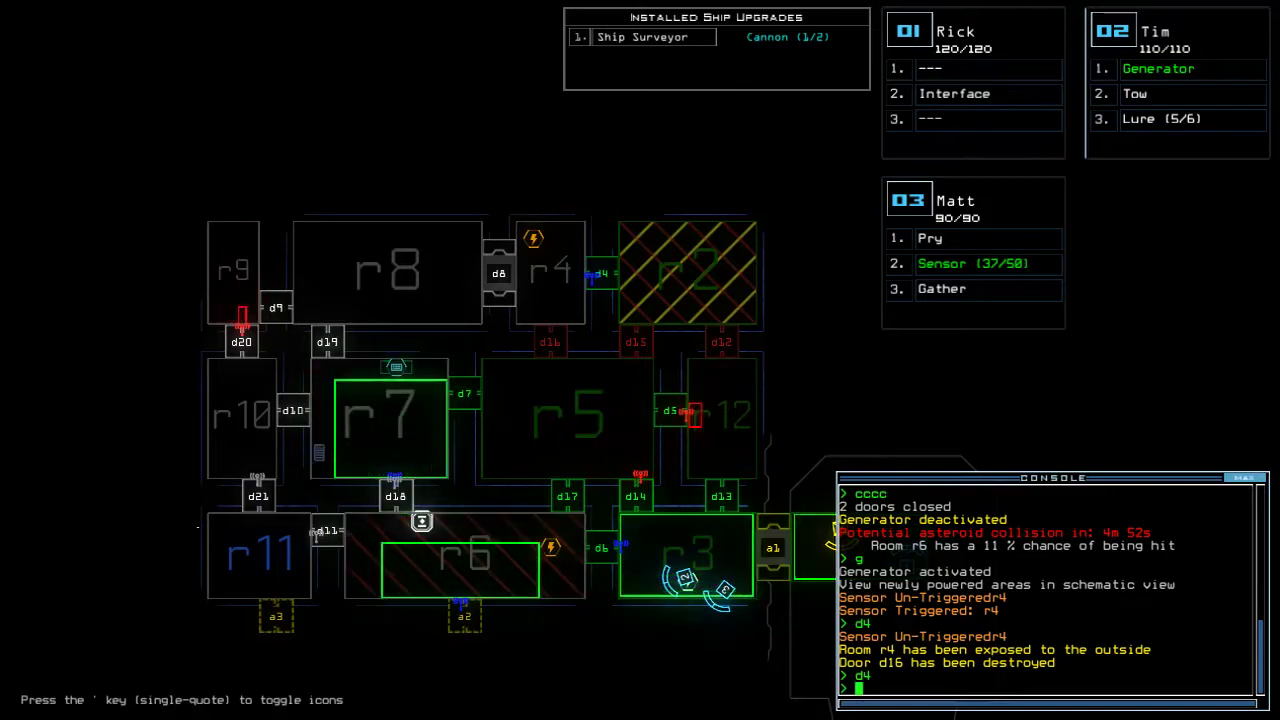
key("space")
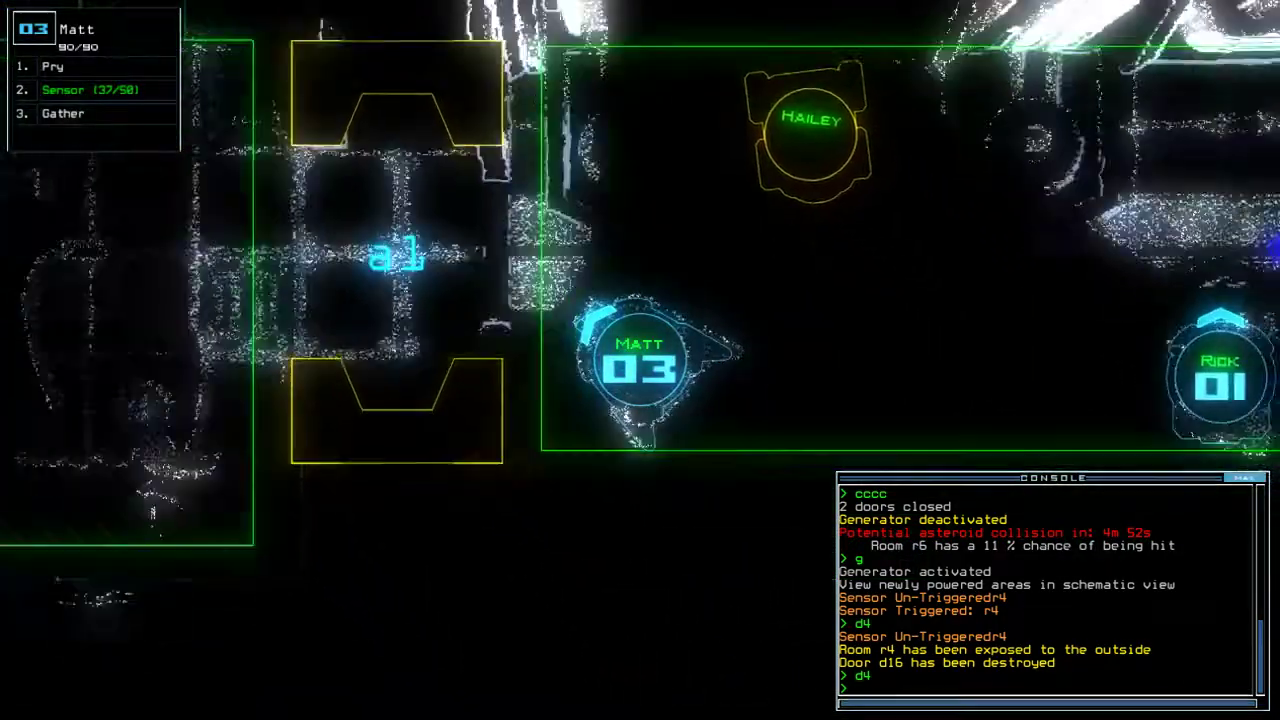
key("space")
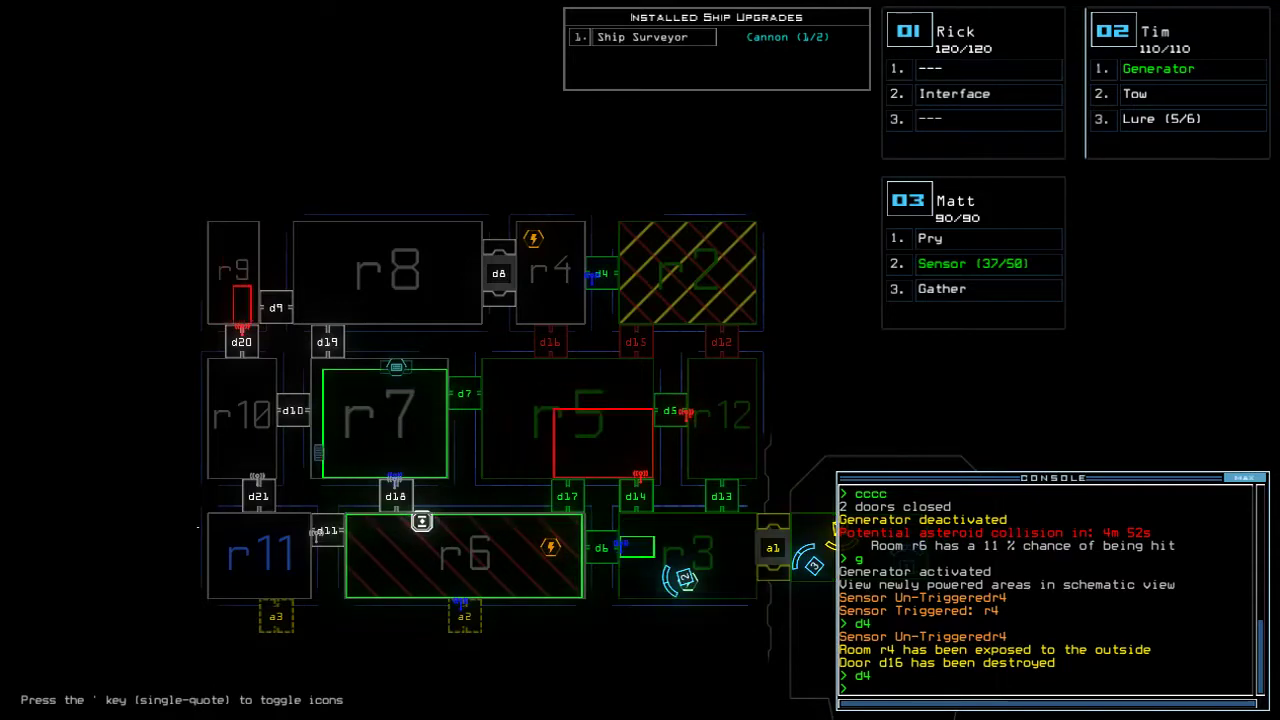
- Stop the generator, check mission time 00:14:02, send drones 1 and 3 to r3, then restart it
key("2")
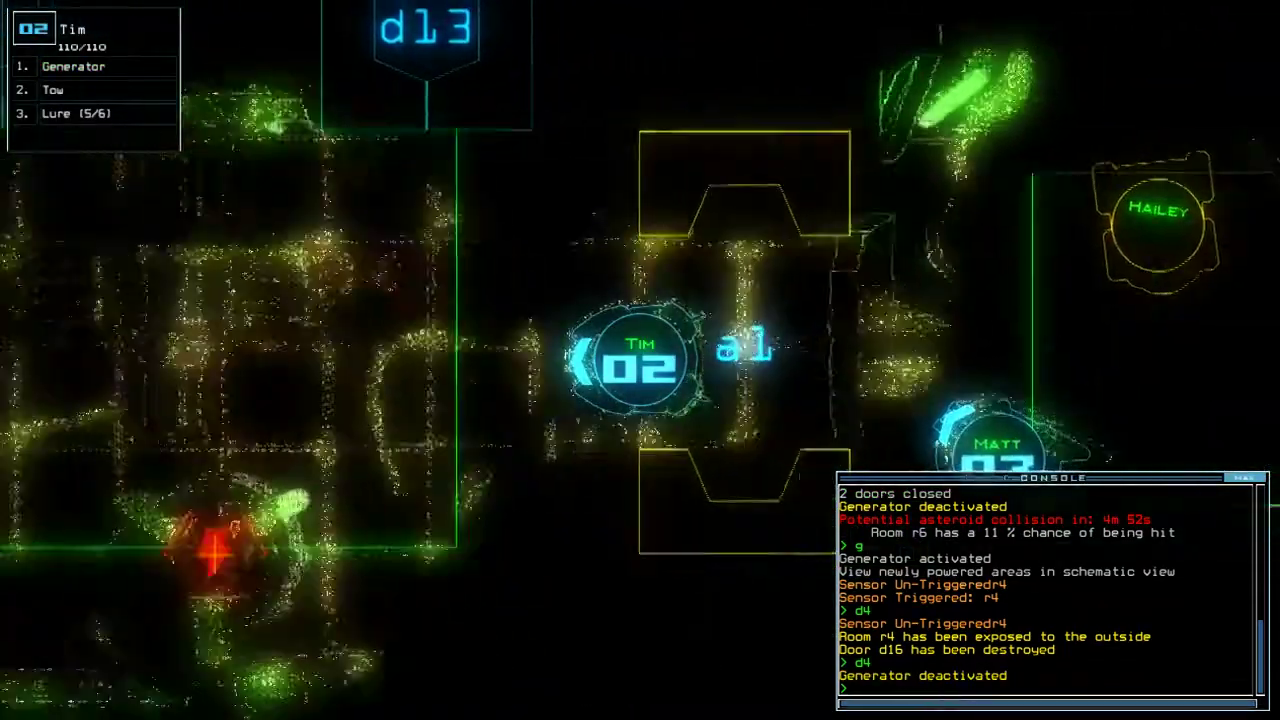
key("space")
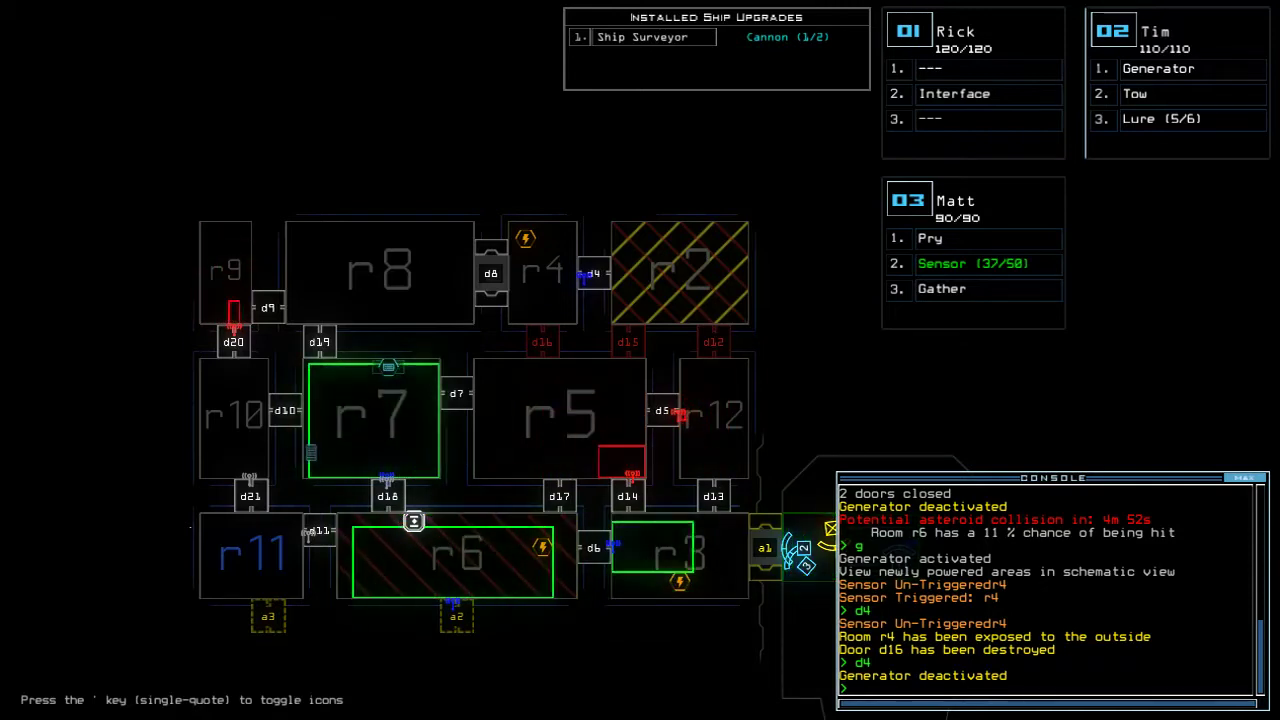
key("2")
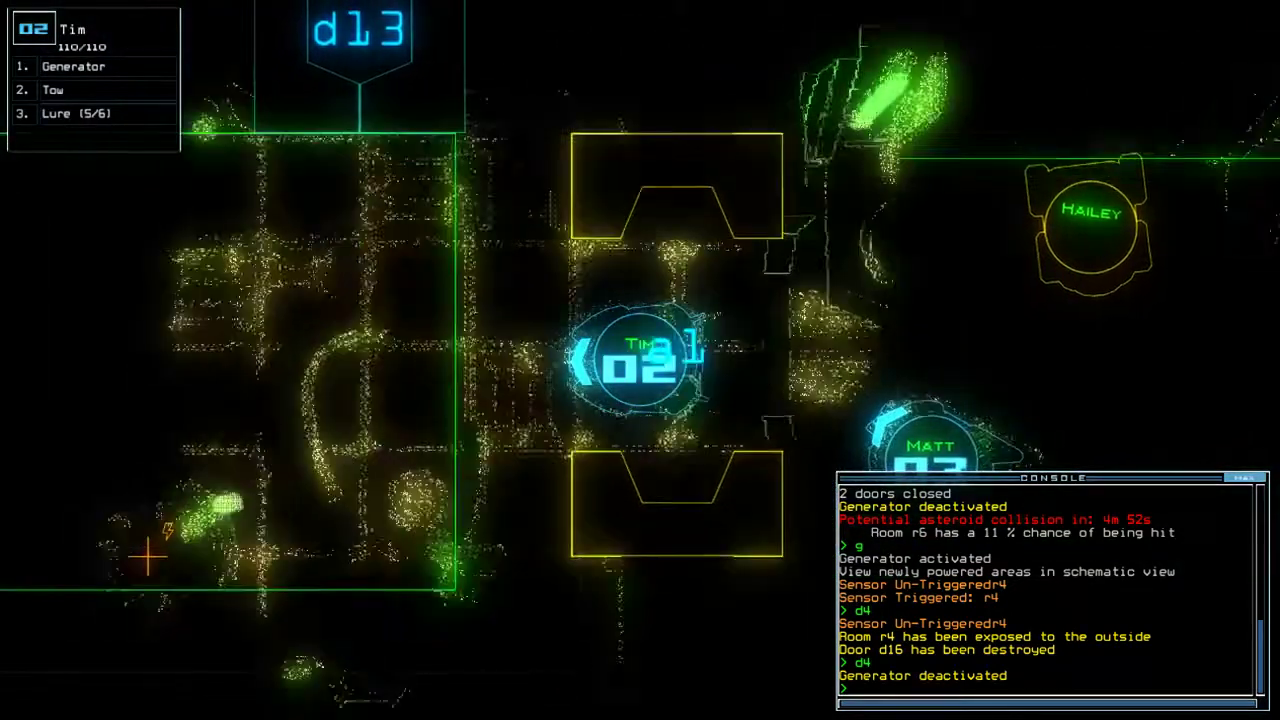
type("te")
key("Return")
type("navigate all 2")
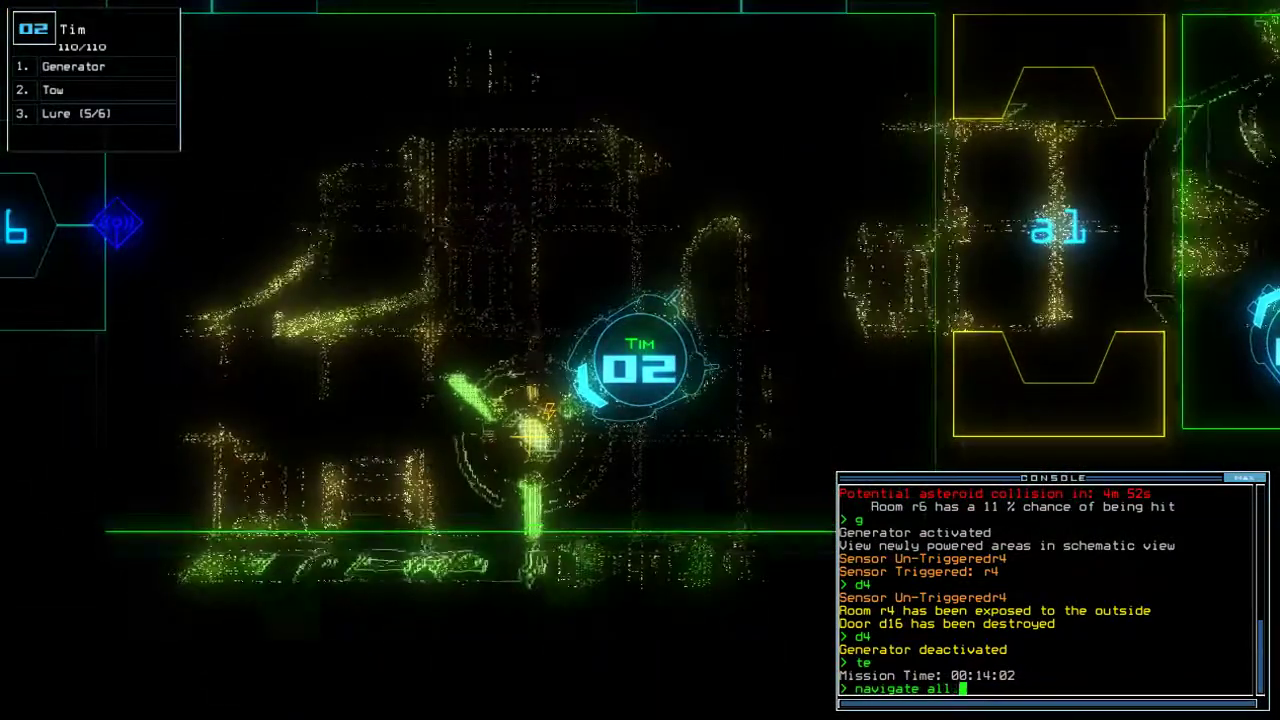
key("Return")
type("g")
key("Return")
key("space")
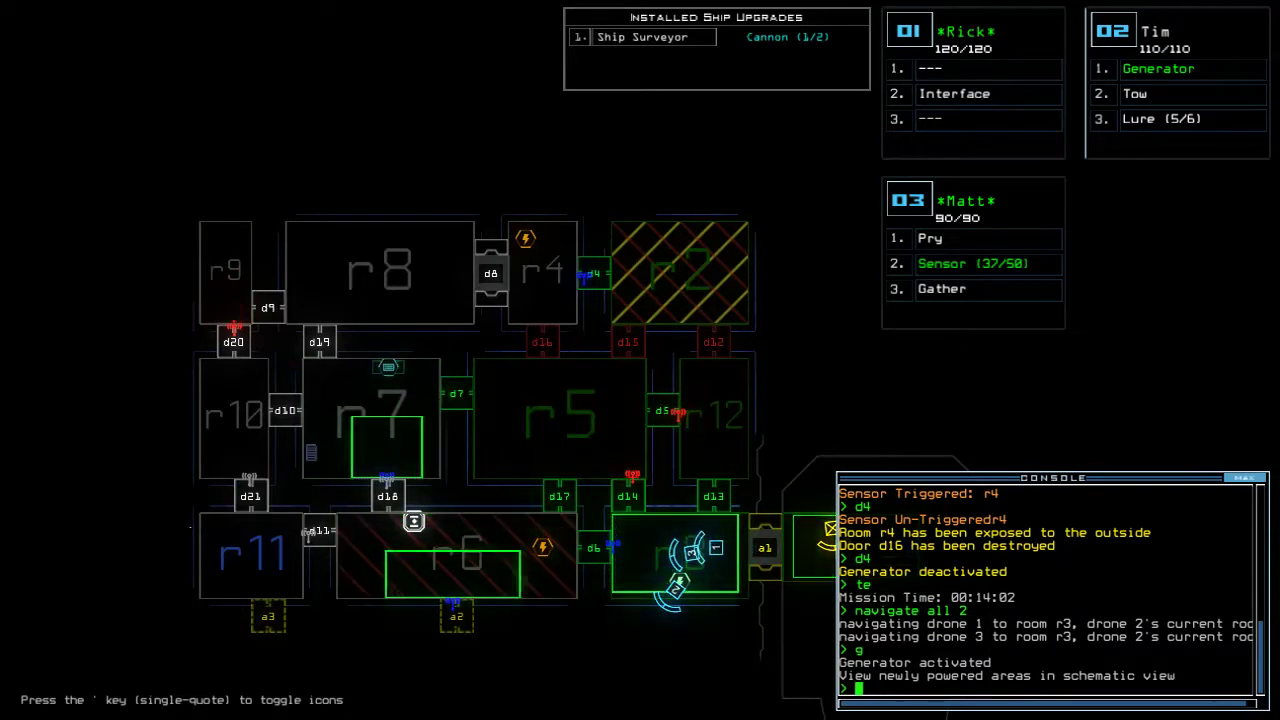
type("3")
- Start re-docking at airlock a3 and open, close, then reopen all doors to room r1
key("Return")
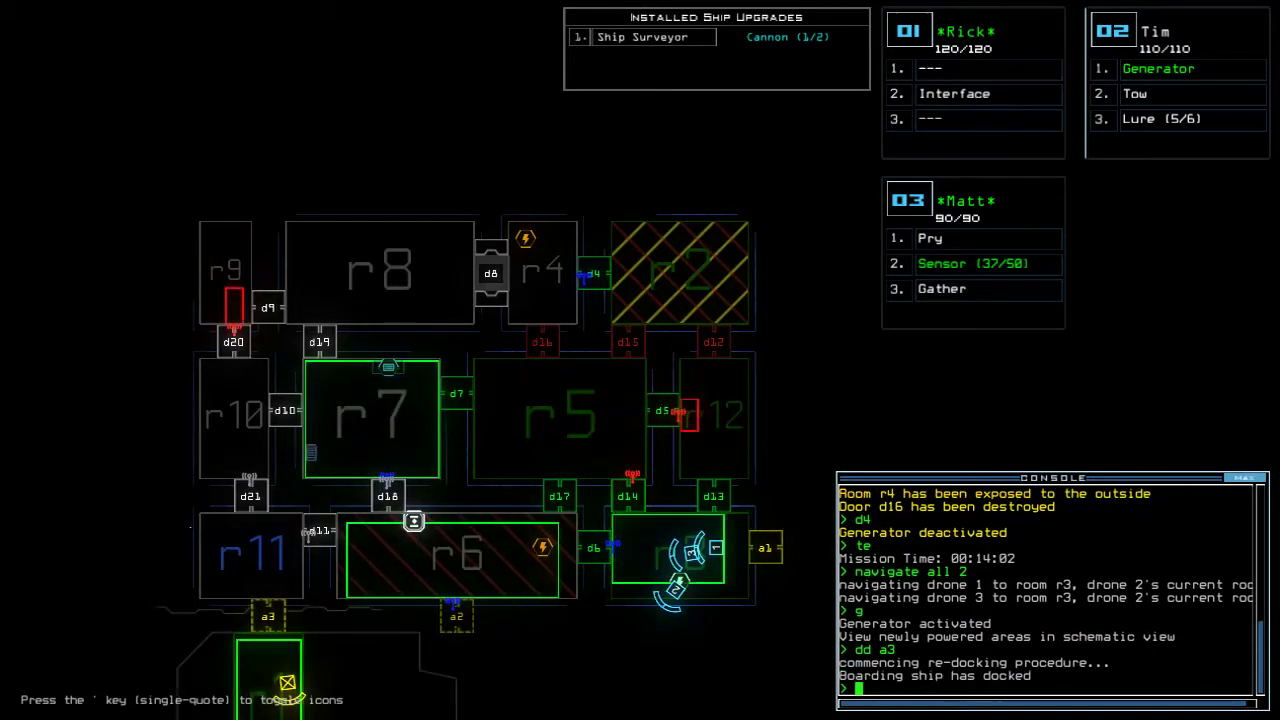
type("arr")
key("Return")
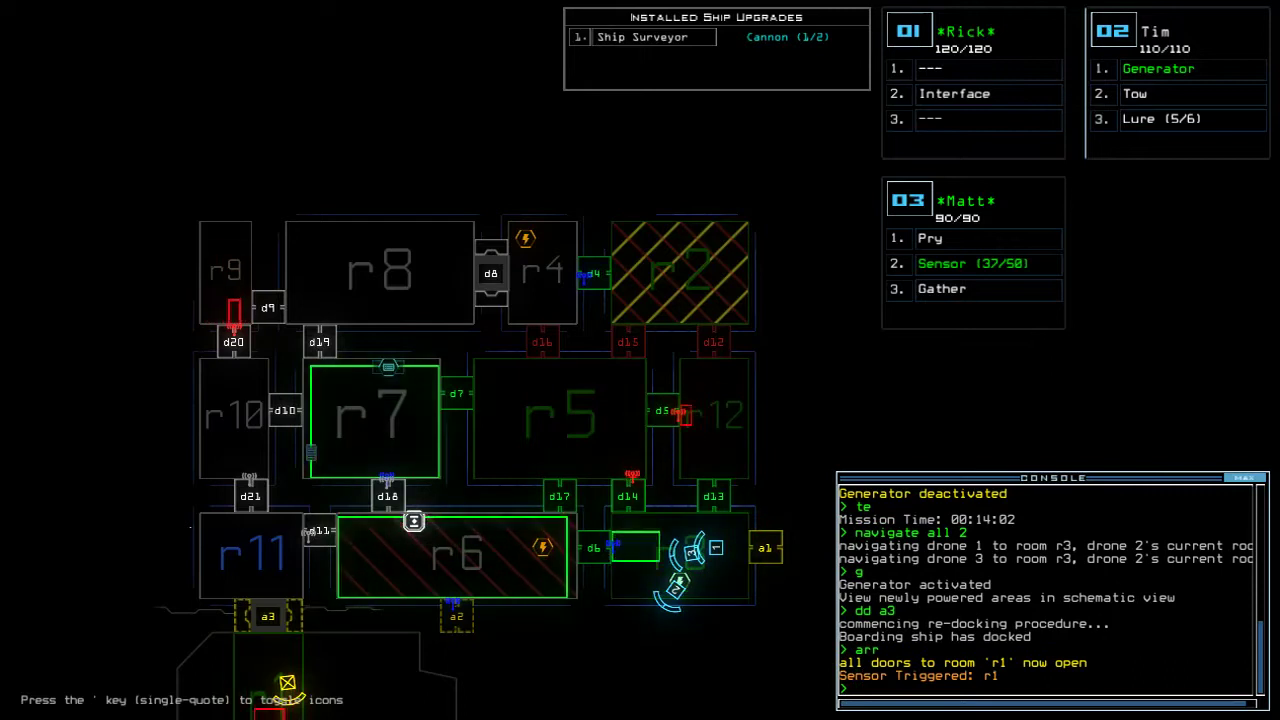
type("ra")
key("Return")
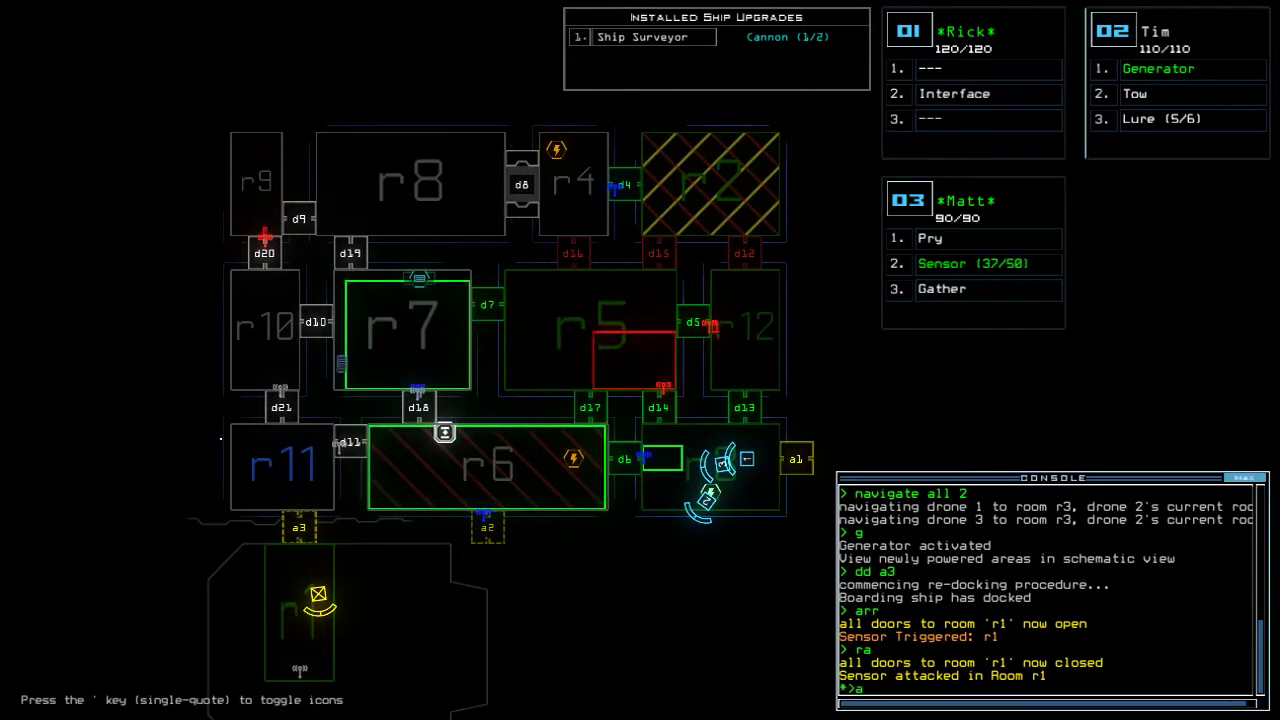
type("rr")
key("Return")
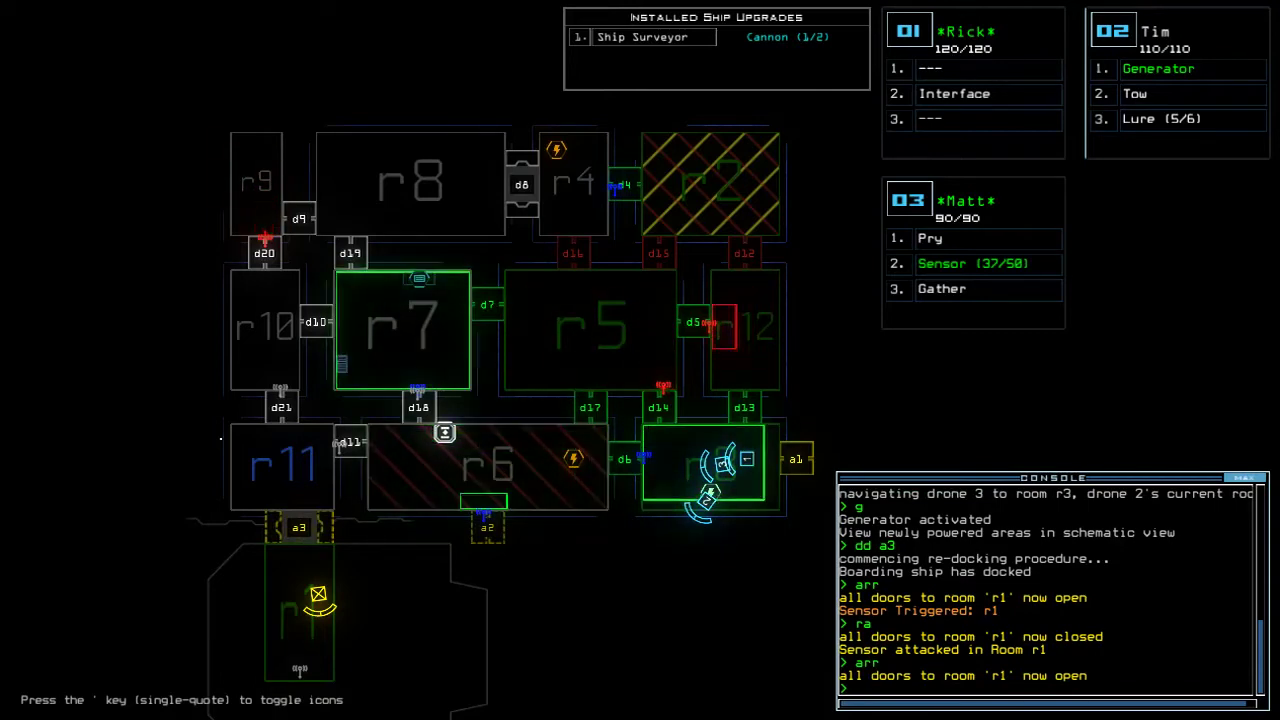
key("space")
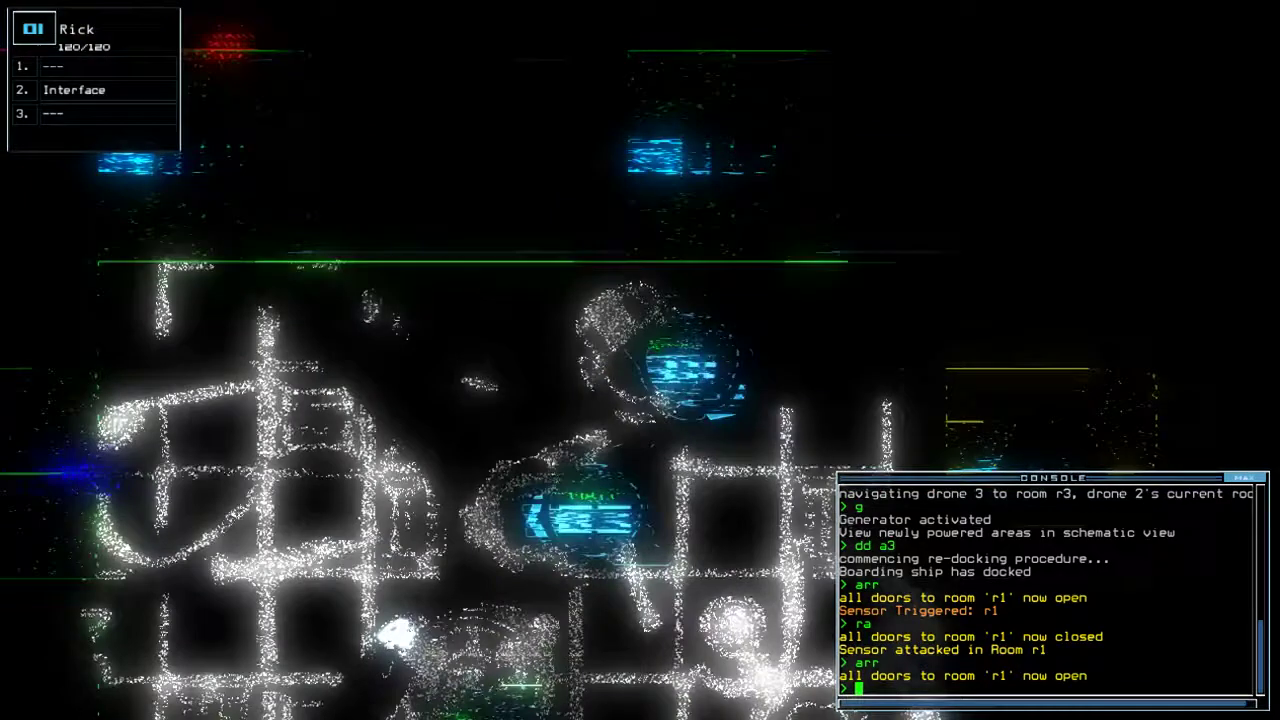
key("space")
type("d5")
- Toggle door d5, flag r5, close r1's doors, open d7, and re-dock at airlock a1
key("Return")
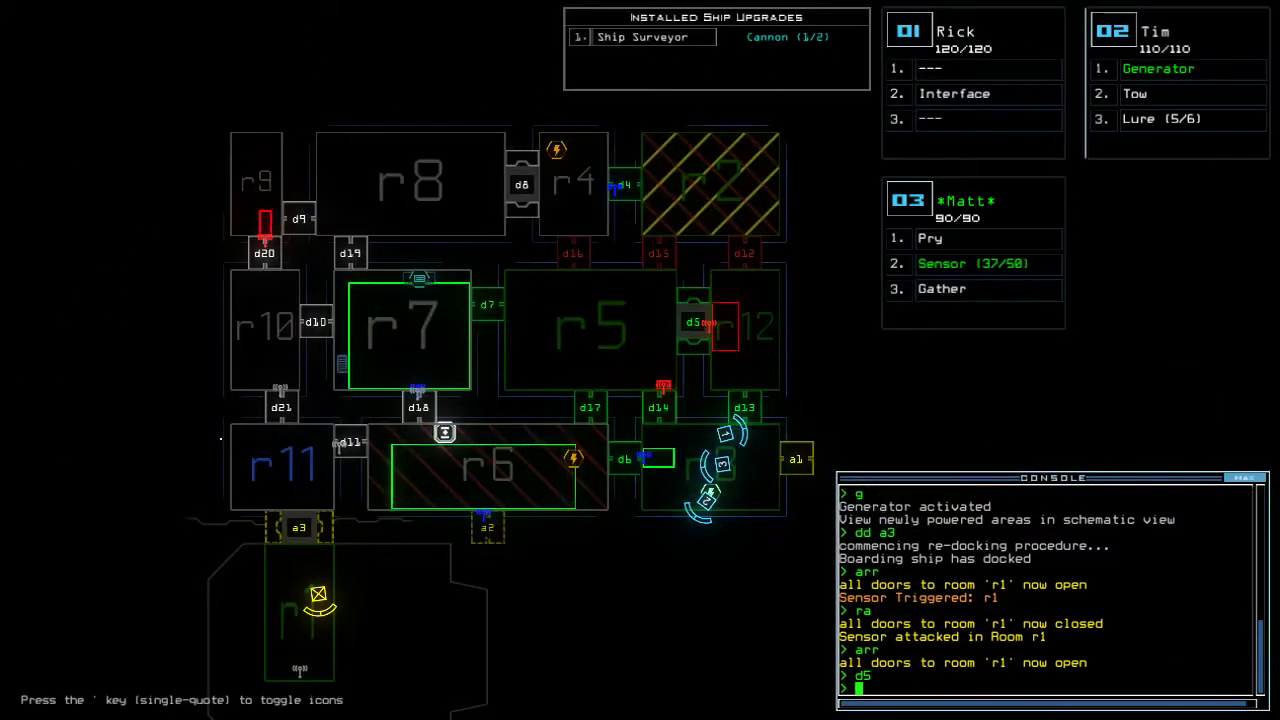
type("5")
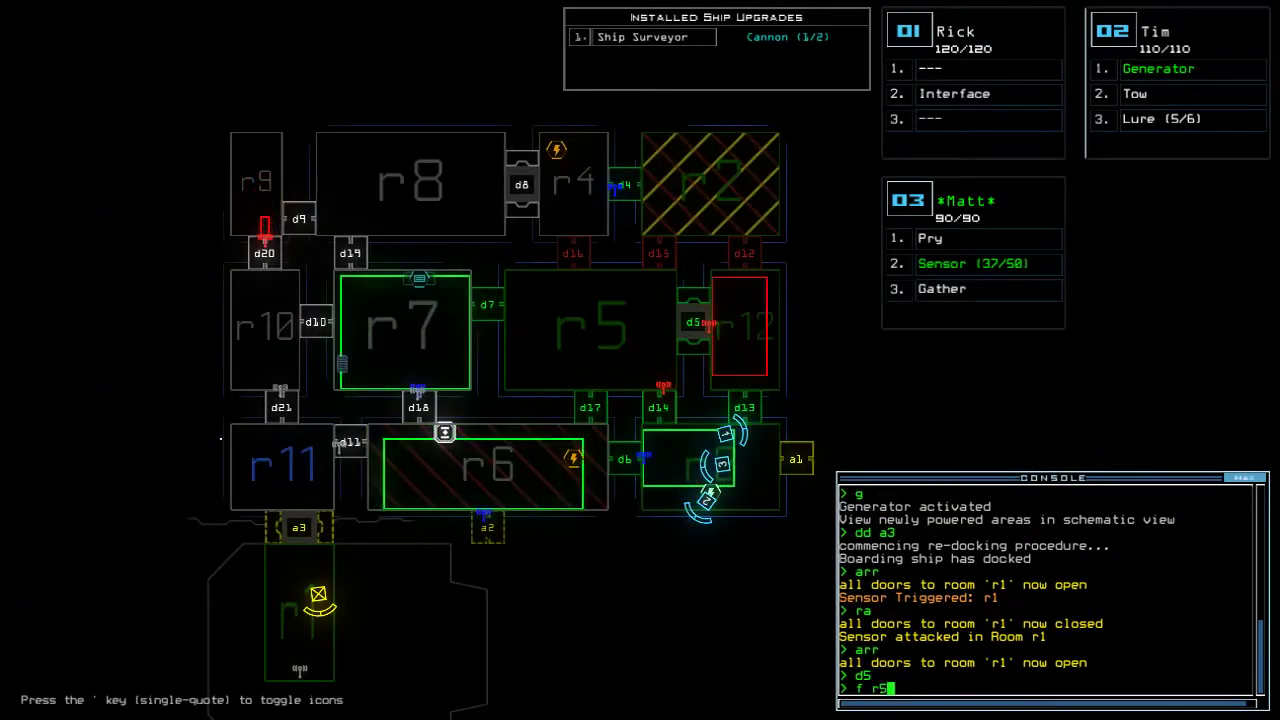
key("Return")
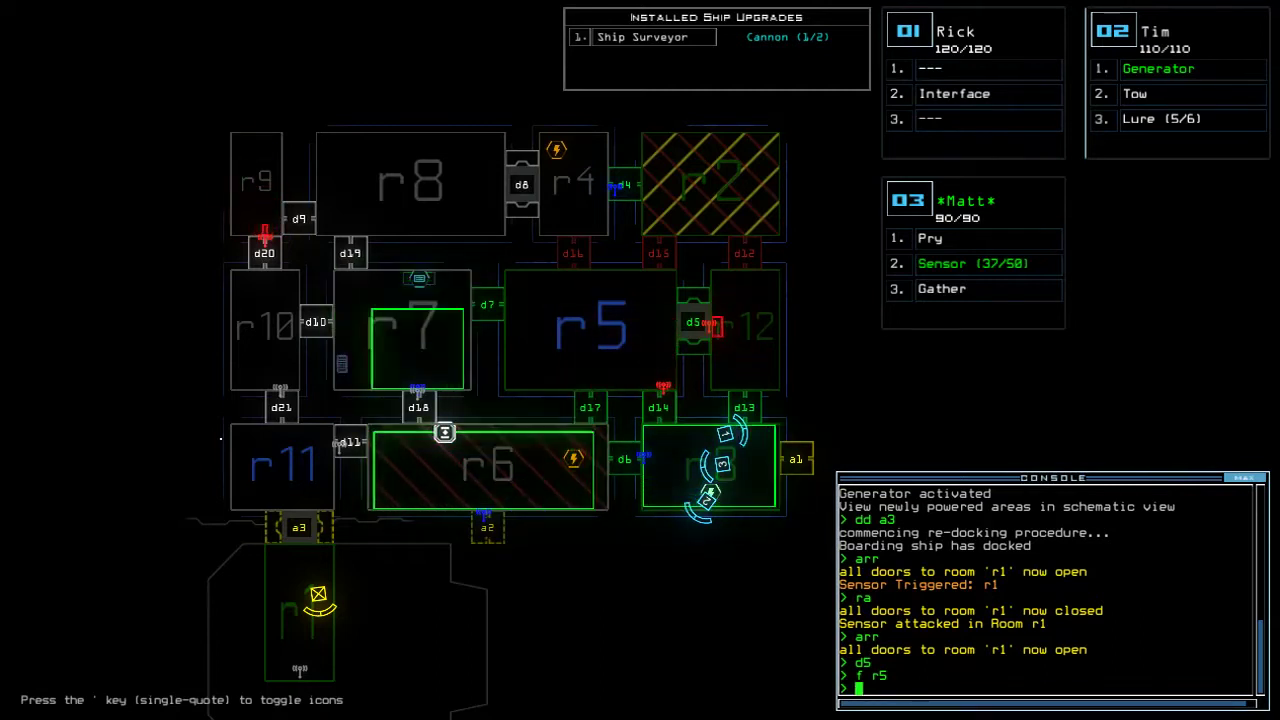
type("ra")
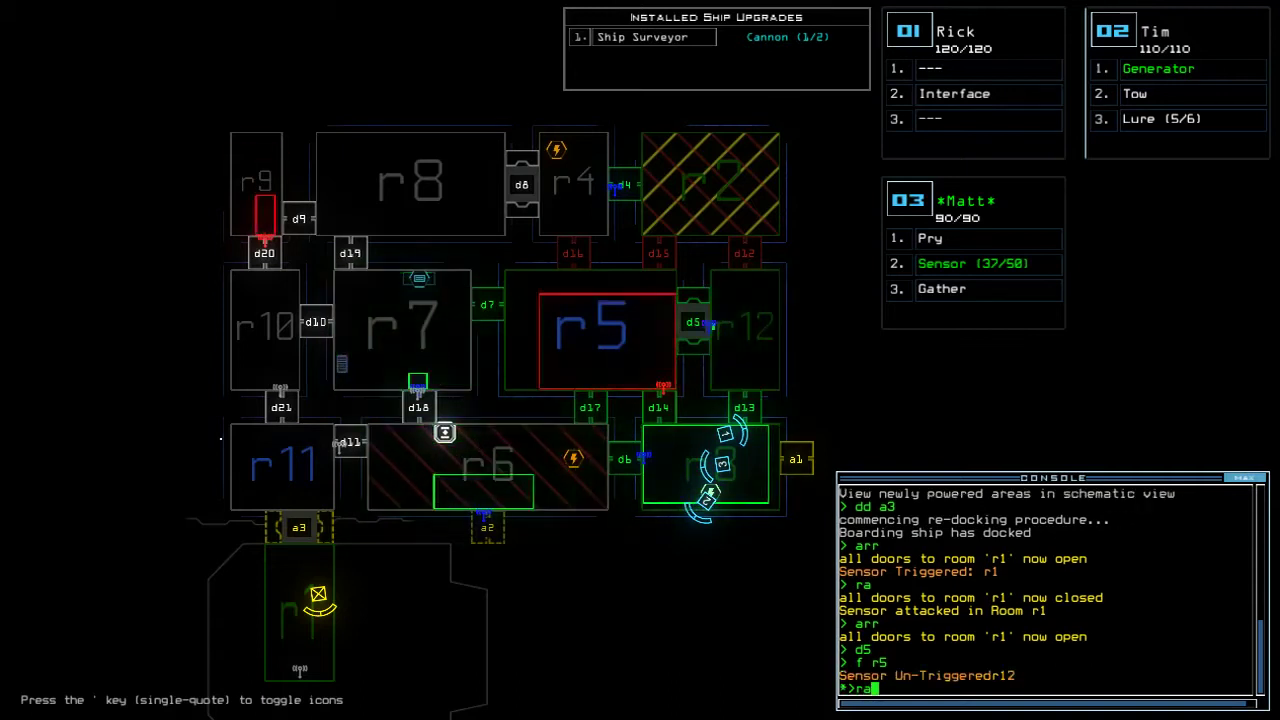
key("Return")
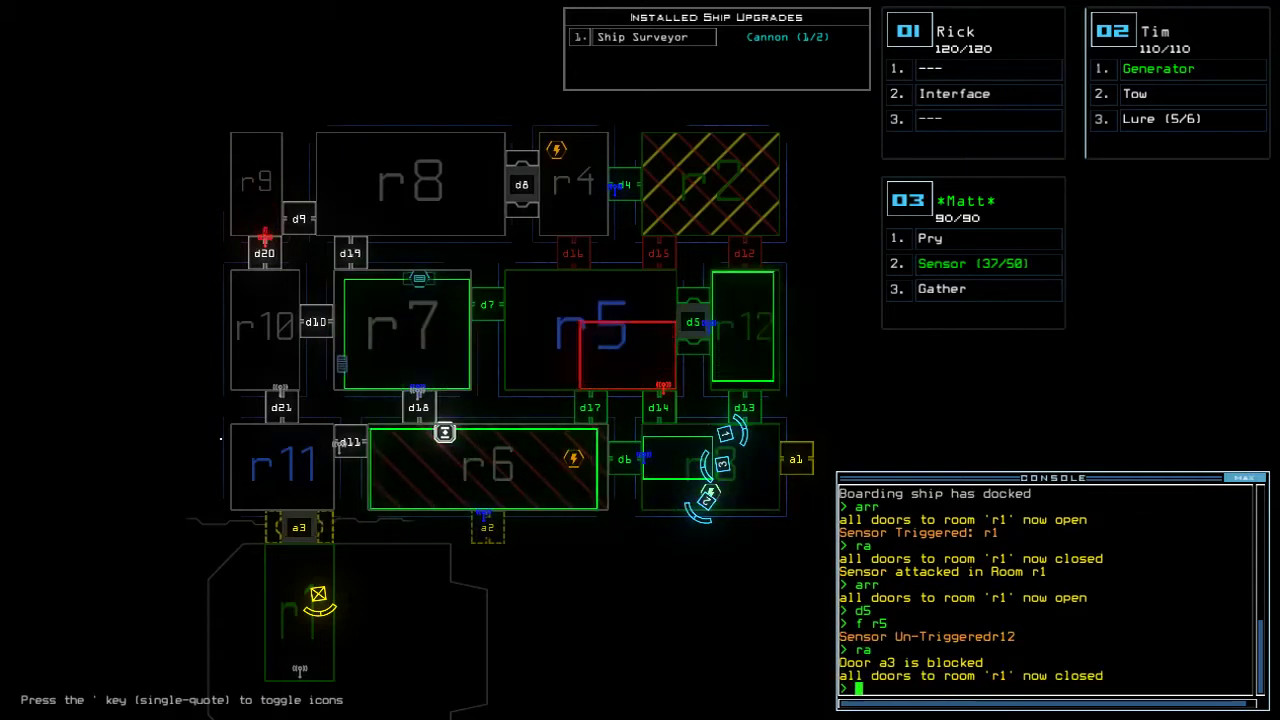
type("d5")
key("Return")
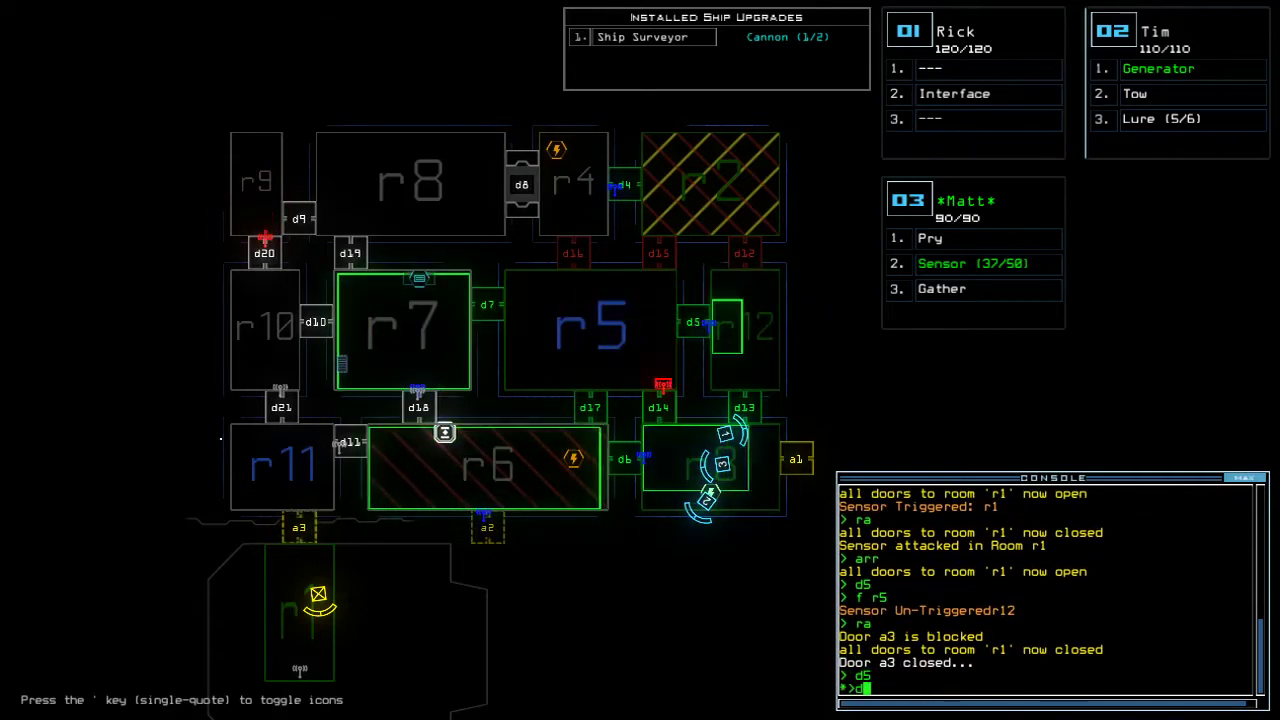
type("d7")
key("Return")
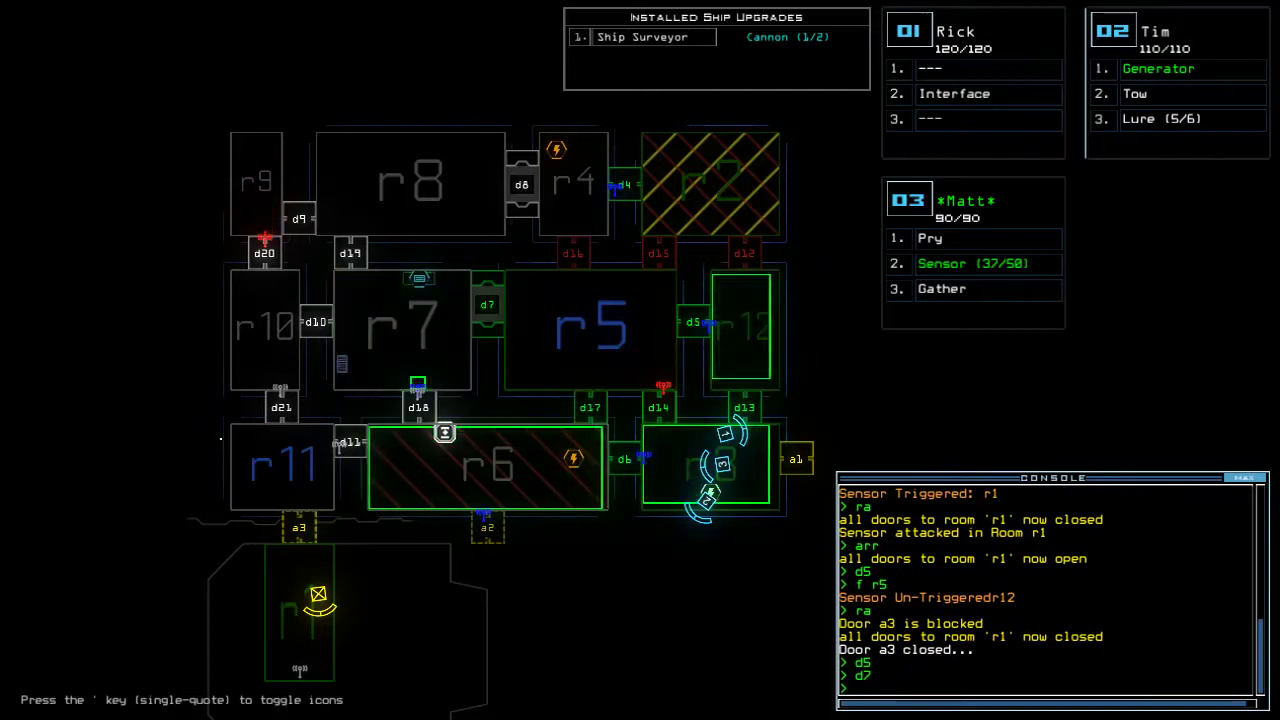
type("dd a1")
key("Return")
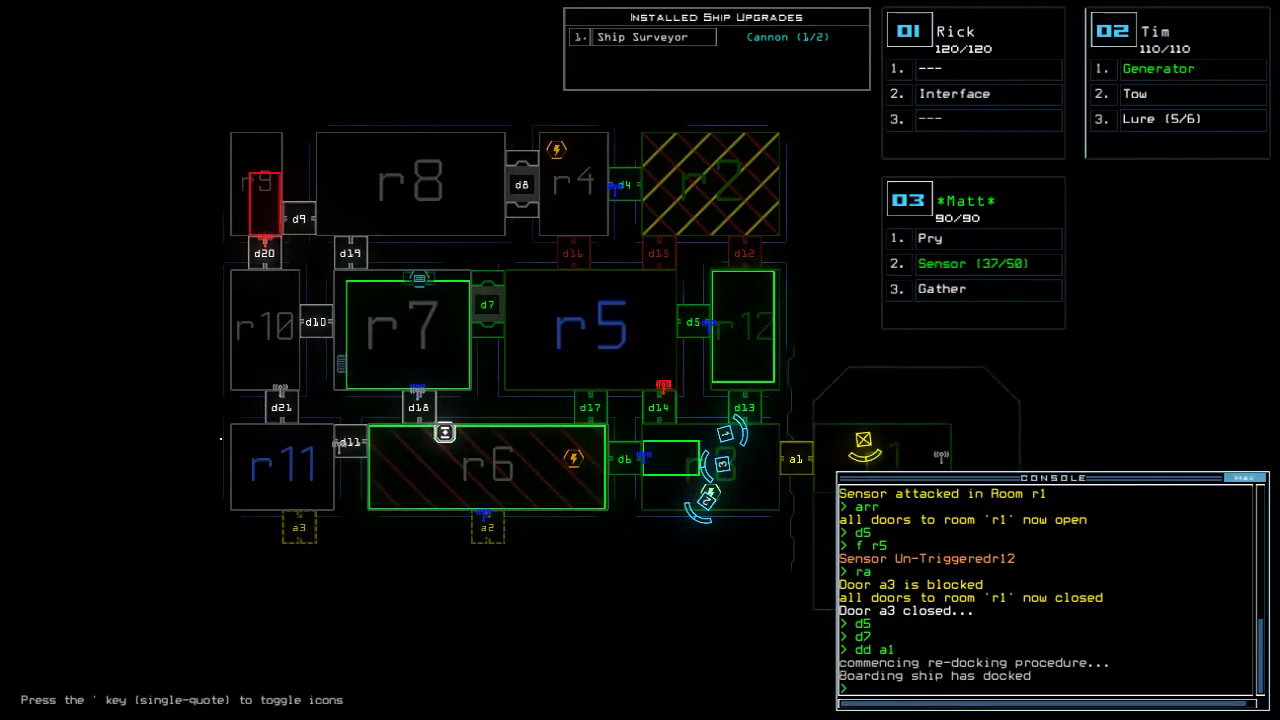
- Toggle door d7 and flag room r7, triggering its sensor
key("space")
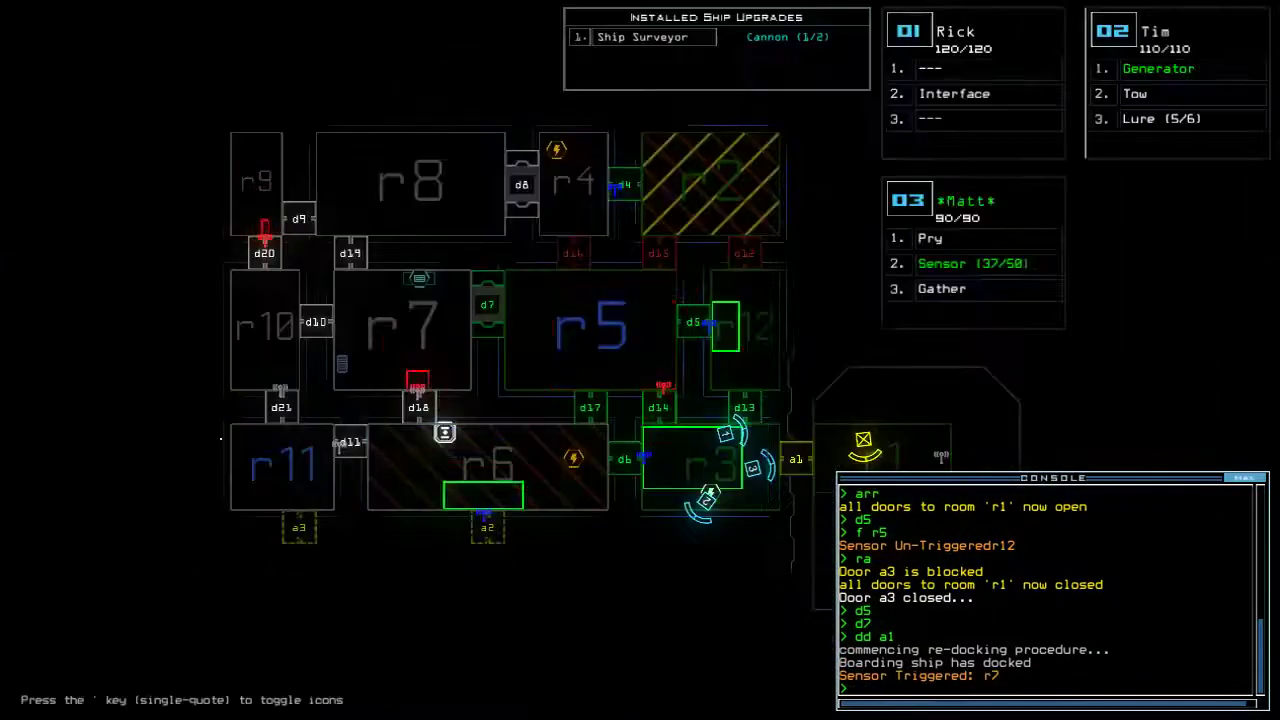
type("d7")
key("Return")
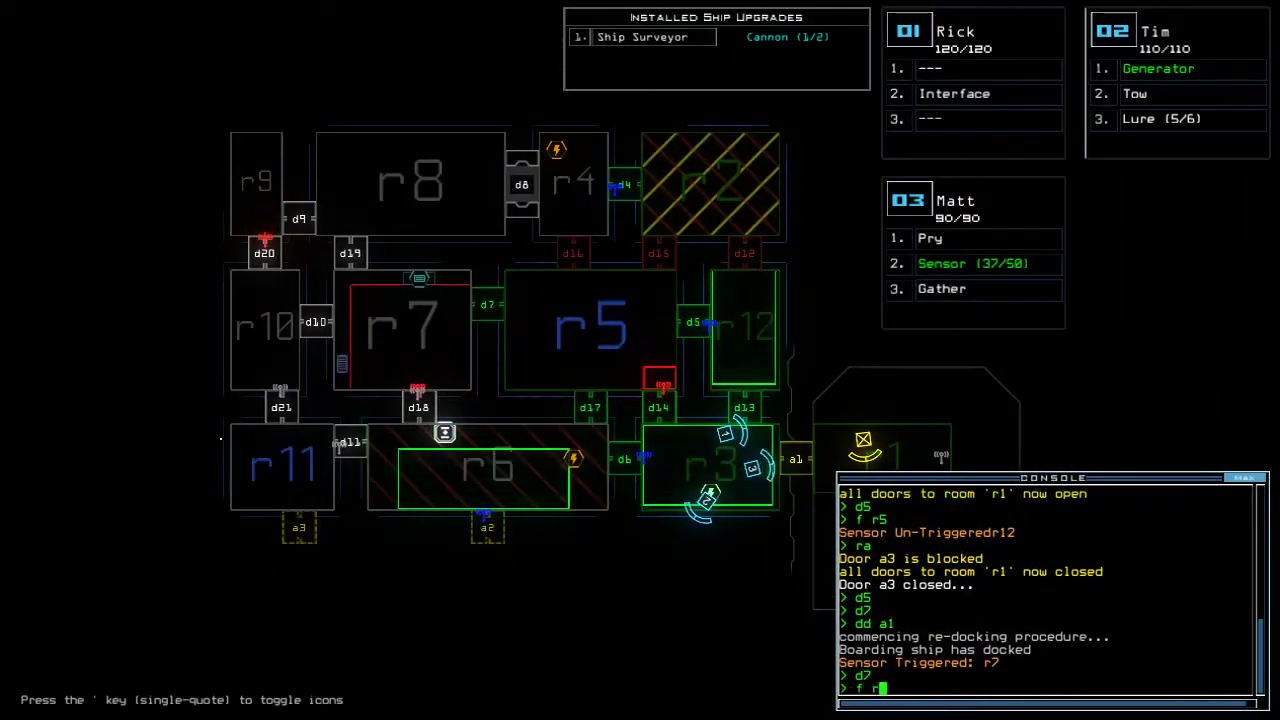
type("f r7")
key("Return")
key("space")
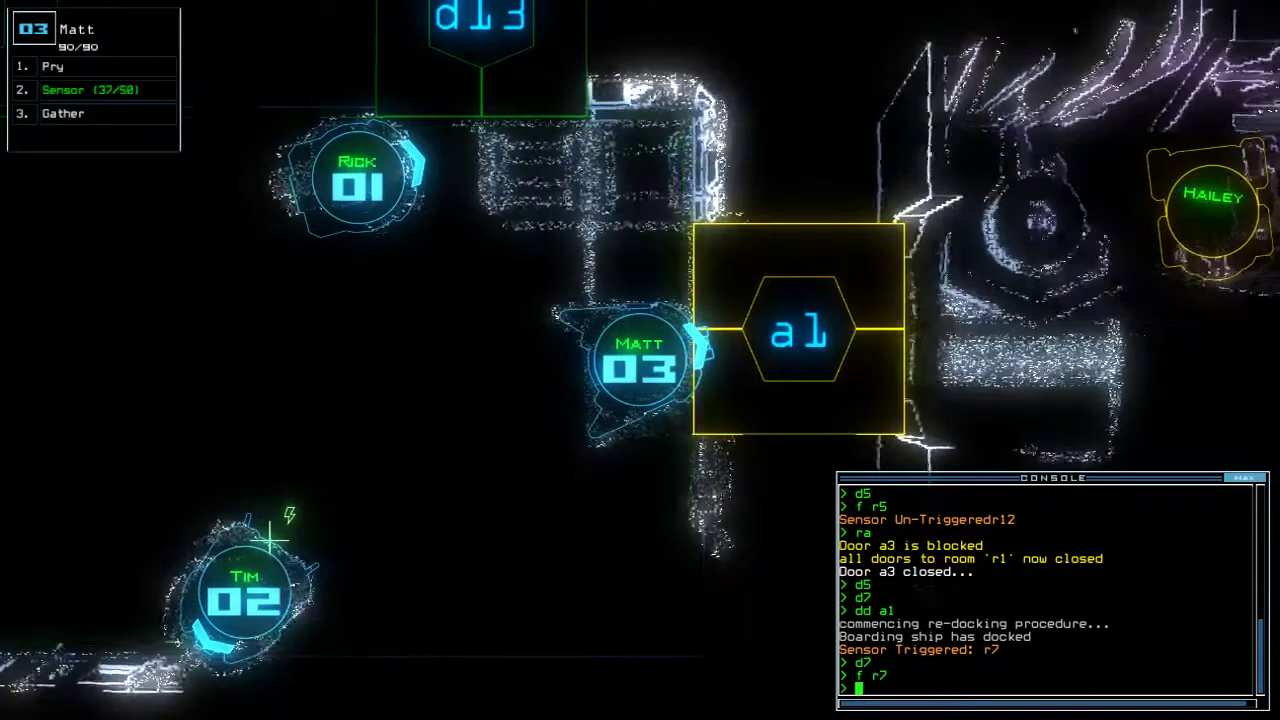
key("space")
type("dd a3")
- Re-dock at airlock a3, open all doors to room r1, and toggle door d13
key("Return")
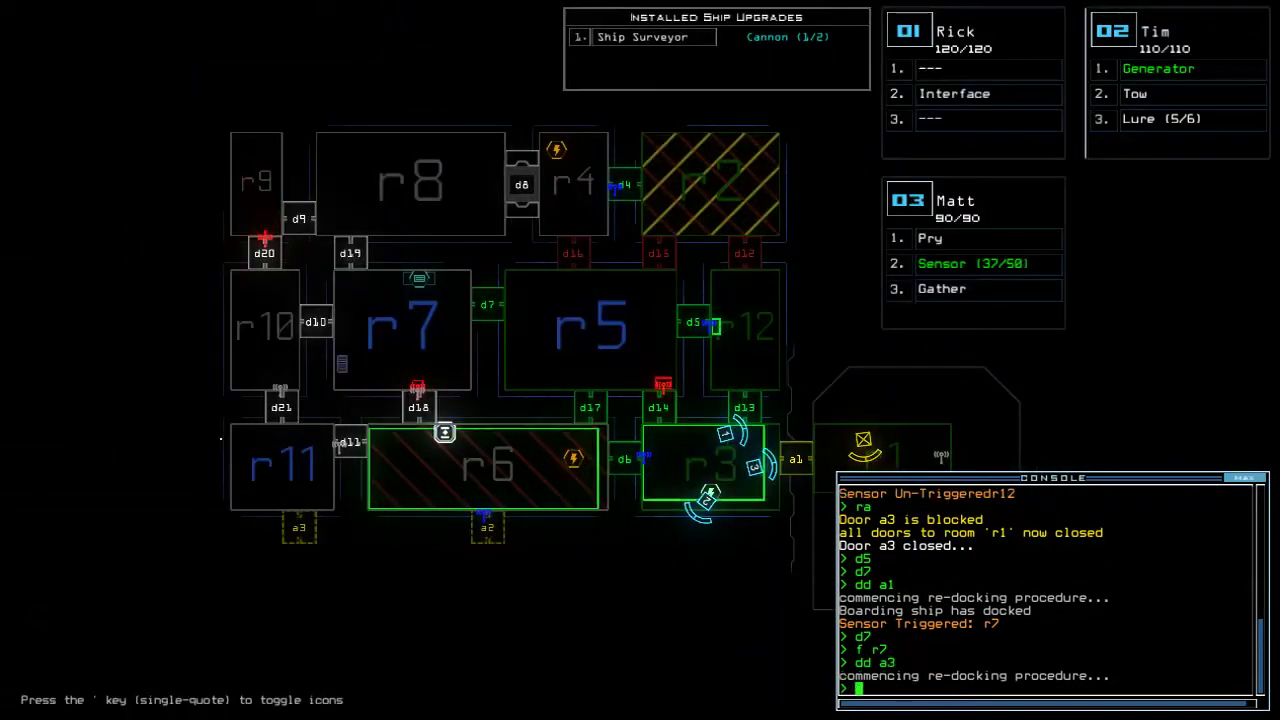
type("ar")
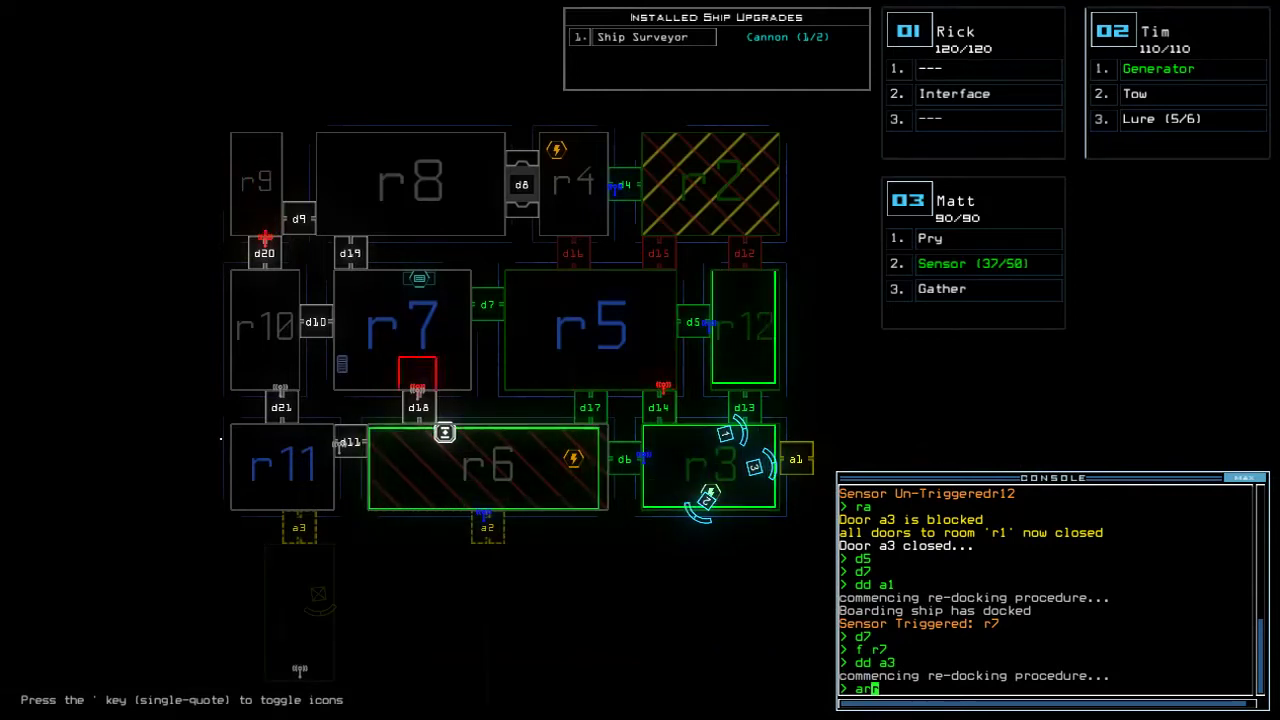
type("r")
key("Return")
type("d13")
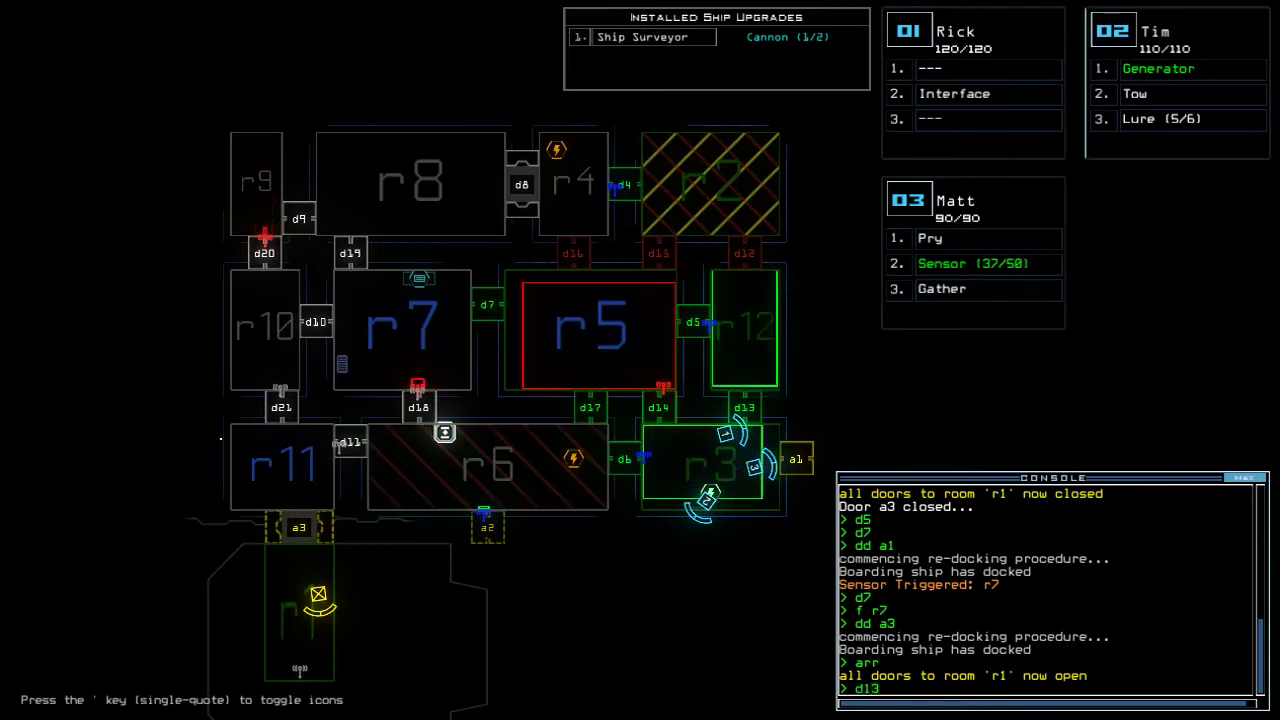
key("Return")
key("Tab")
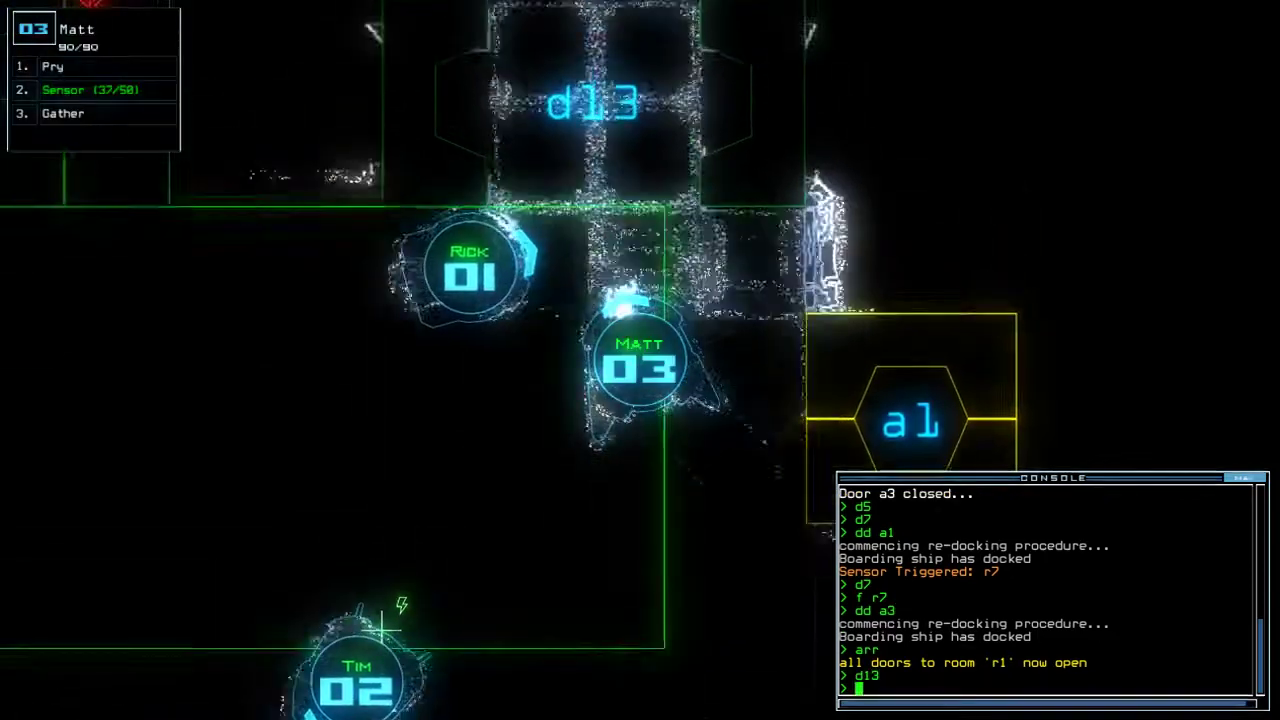
- Move drone 3 through door d13, toggle door d5, and close all doors to room r1
key("Up")
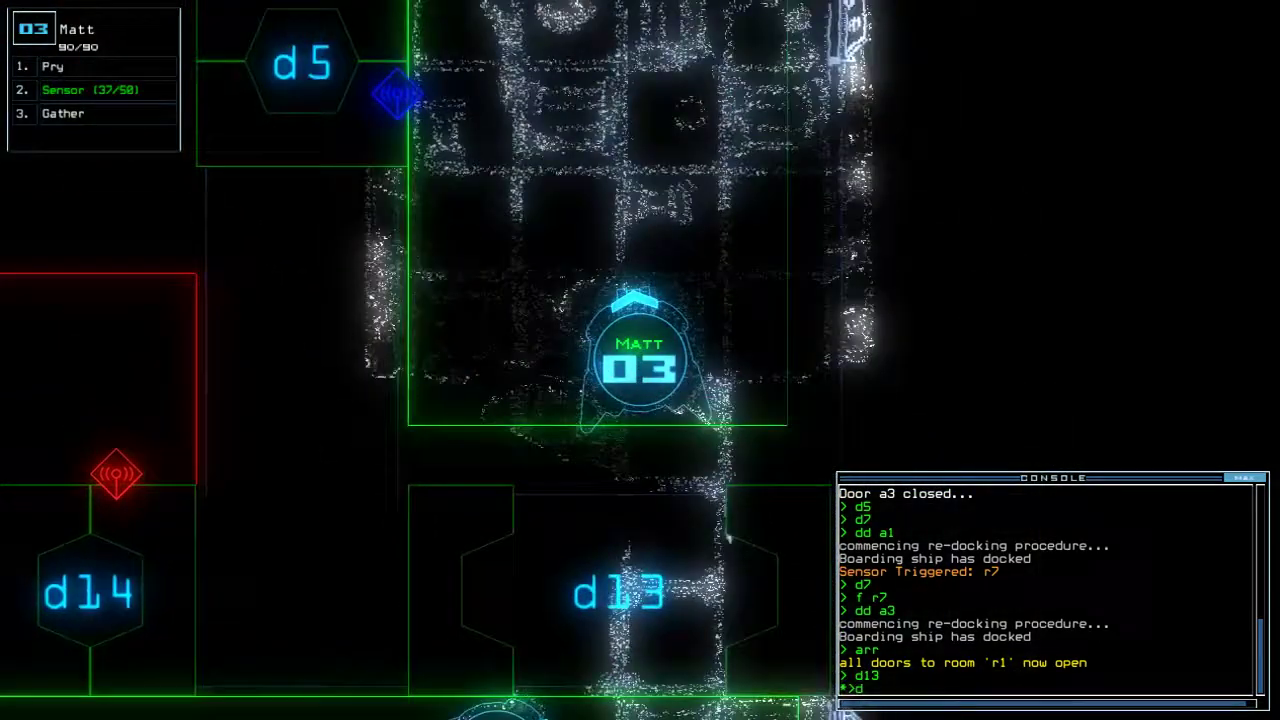
type("d5")
key("Return")
key("Left")
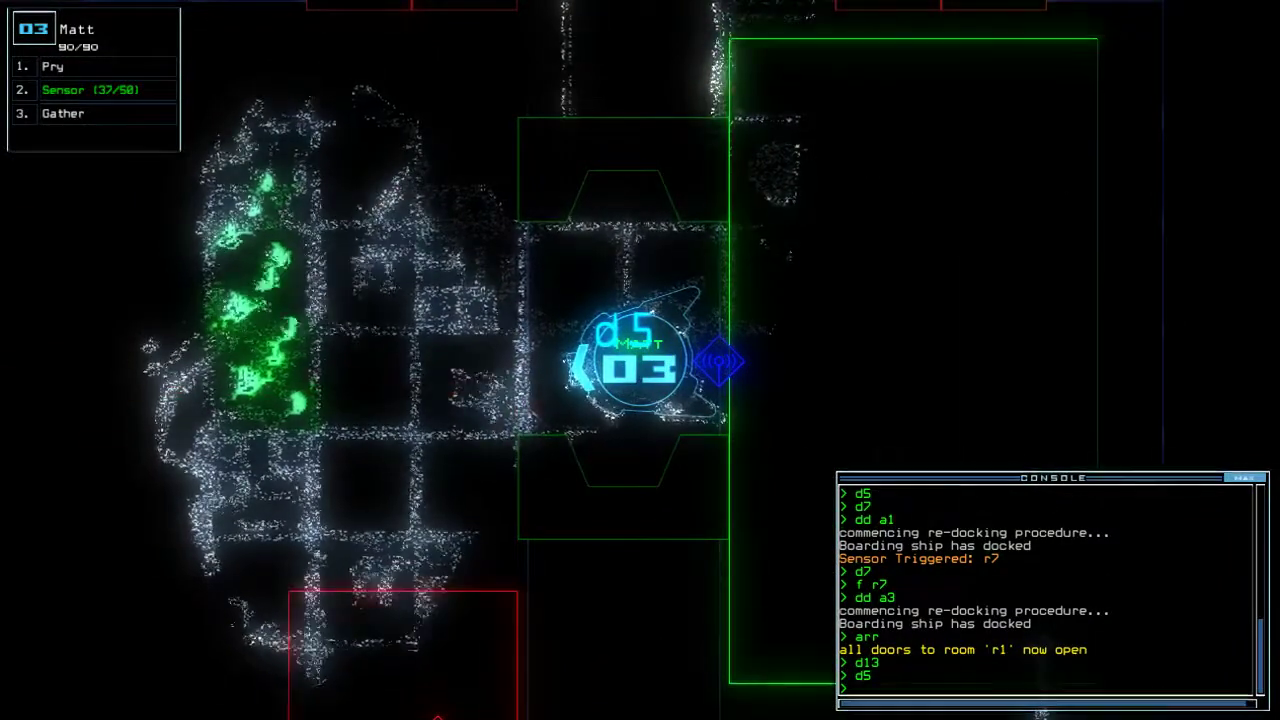
key("Tab")
type("ra")
key("Return")
key("Tab")
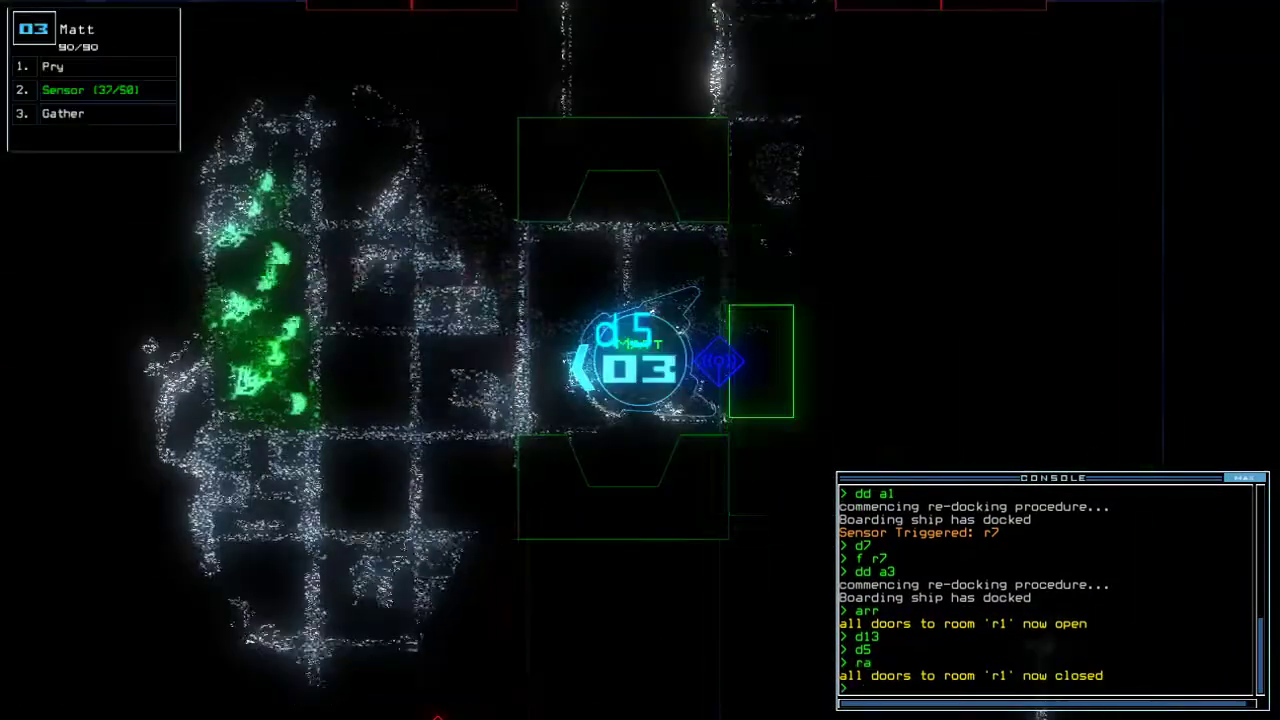
type("dd a1")
- Re-dock the boarding ship at airlock a1
key("Return")
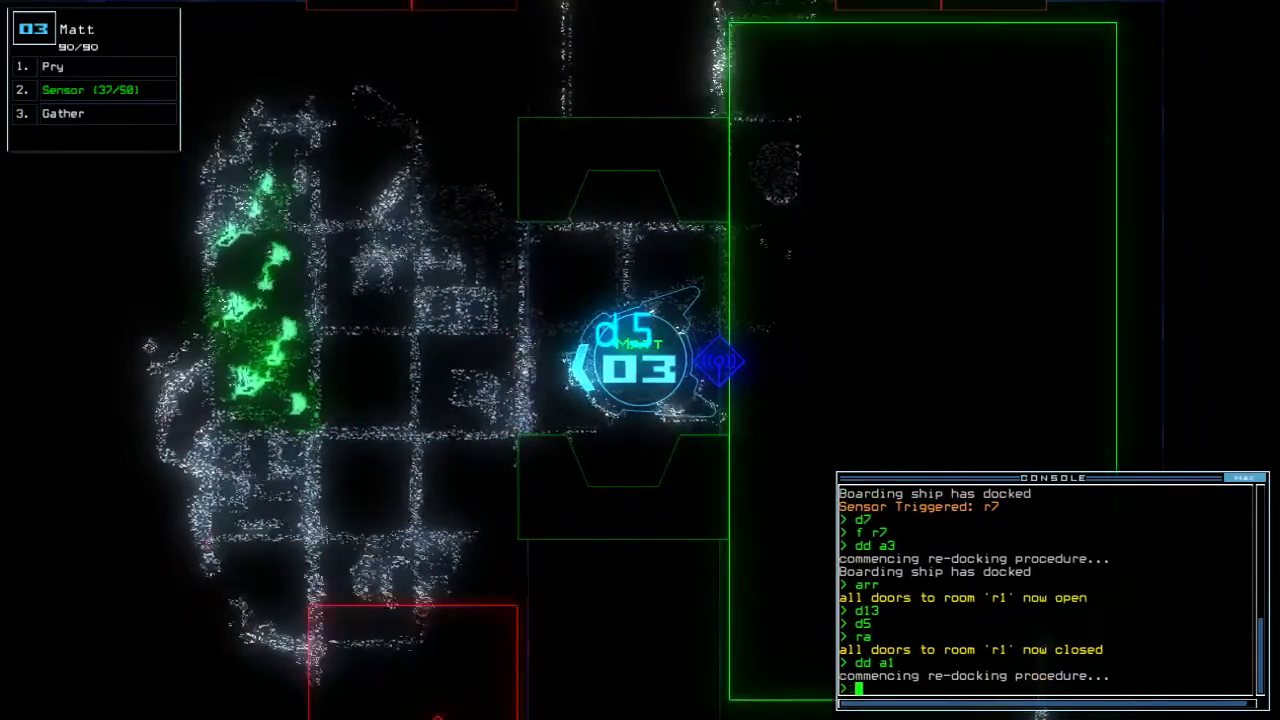
key("Tab")
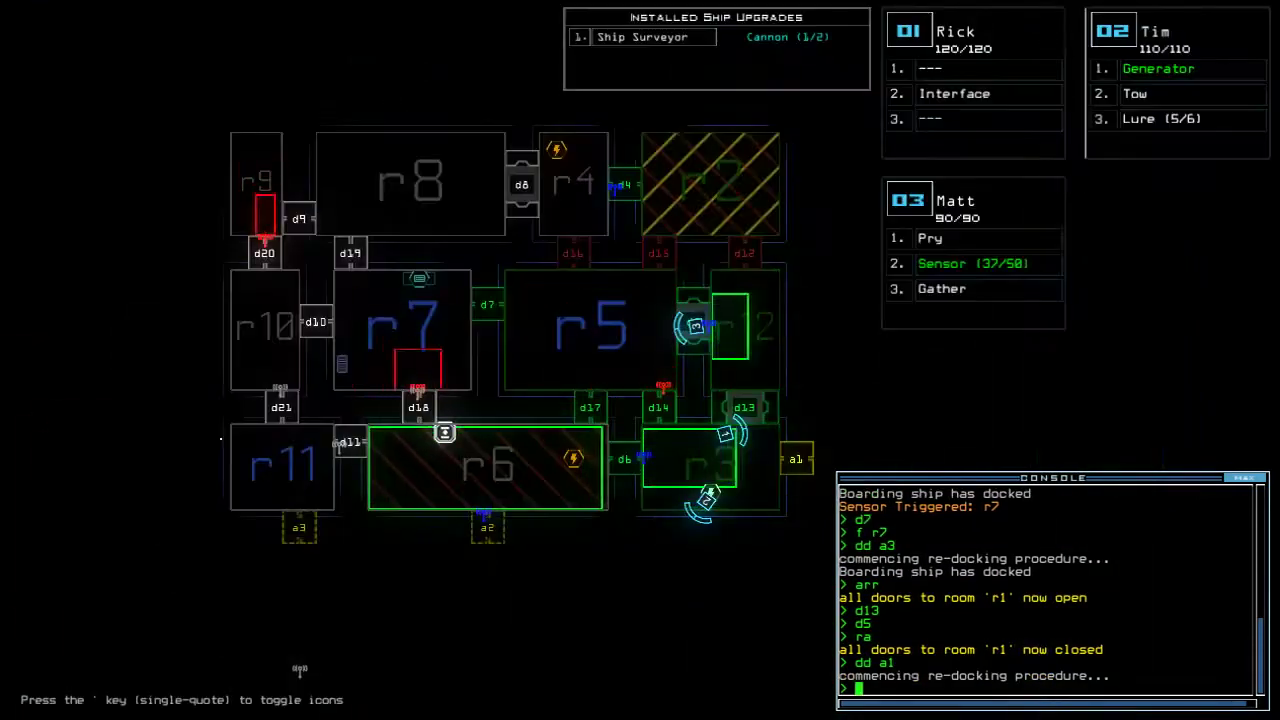
key("Tab")
key("Tab")
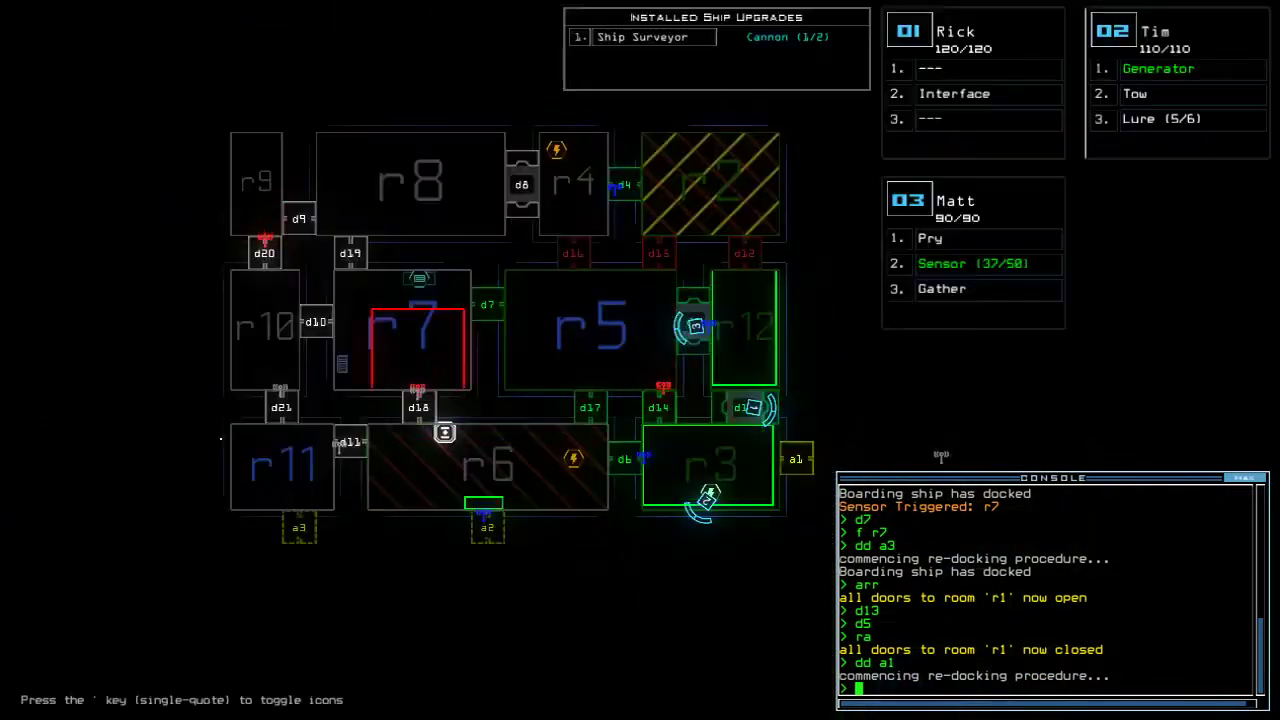
key("Tab")
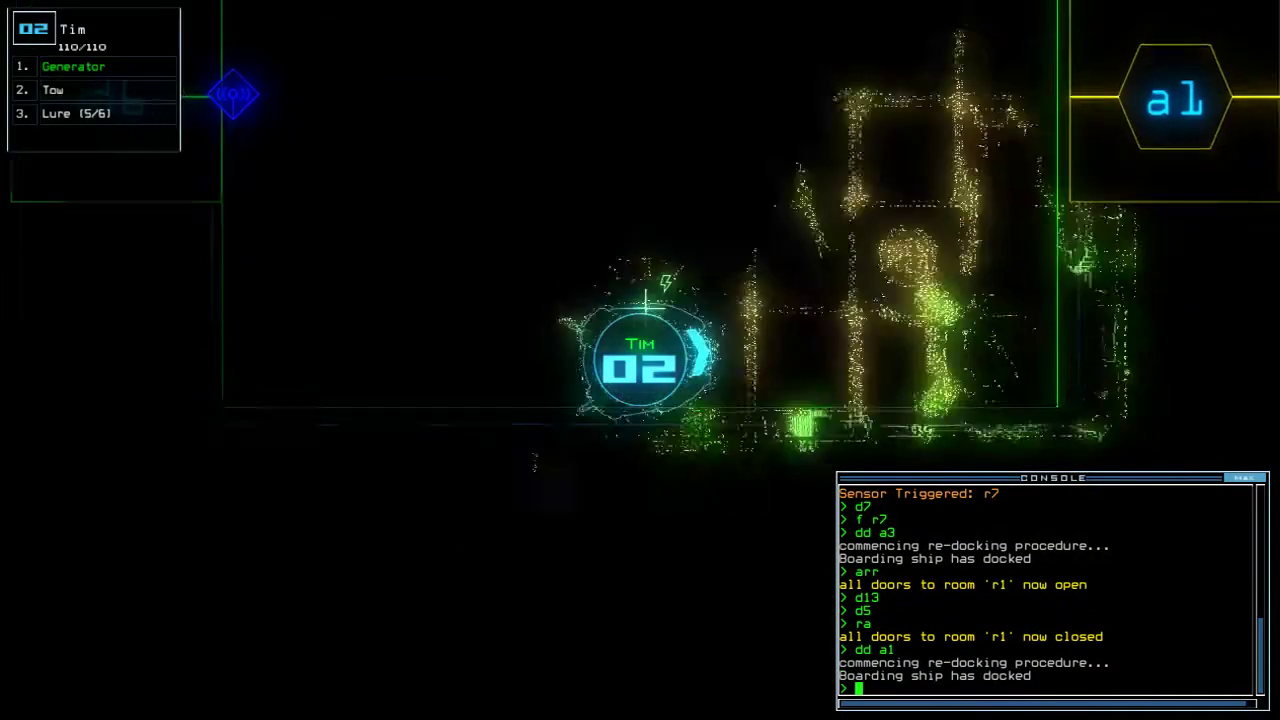
type("ar")
- Open all doors to room r1 and drive drone 2 through airlock a1 back aboard
key("Up")
key("Up")
key("Right")
key("Right")
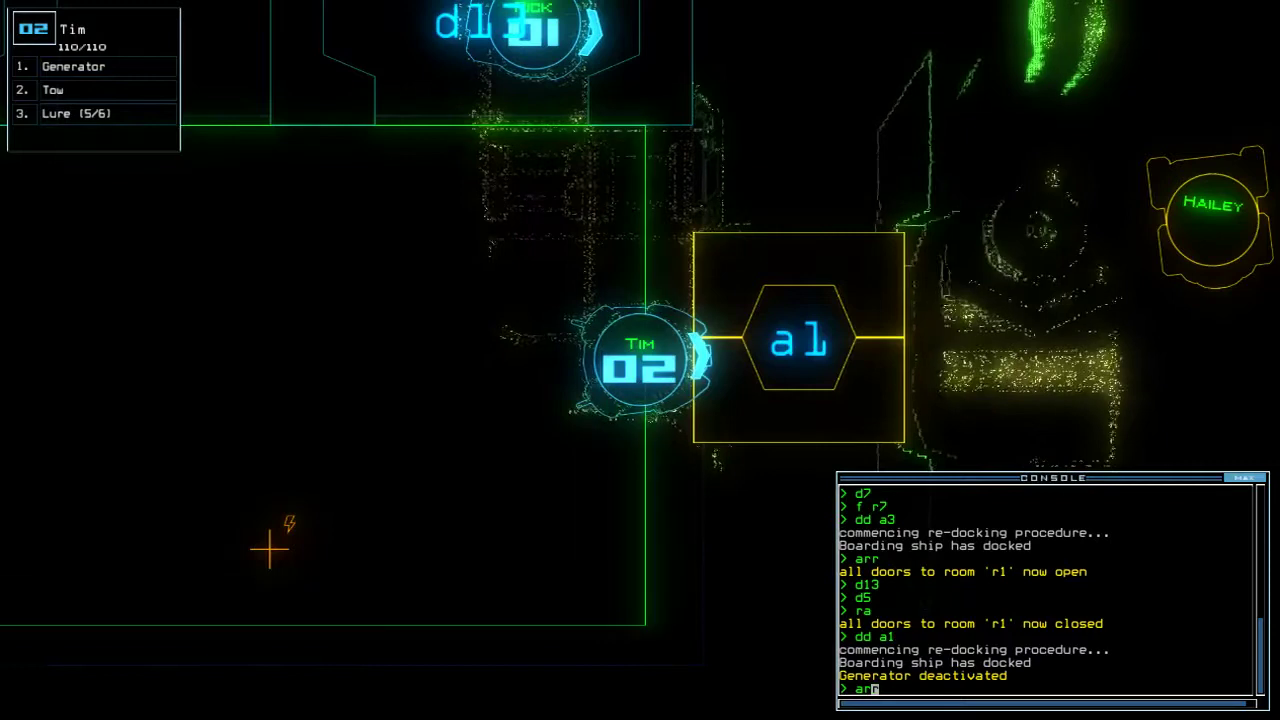
type("r")
key("Return")
key("Right")
key("Right")
key("Right")
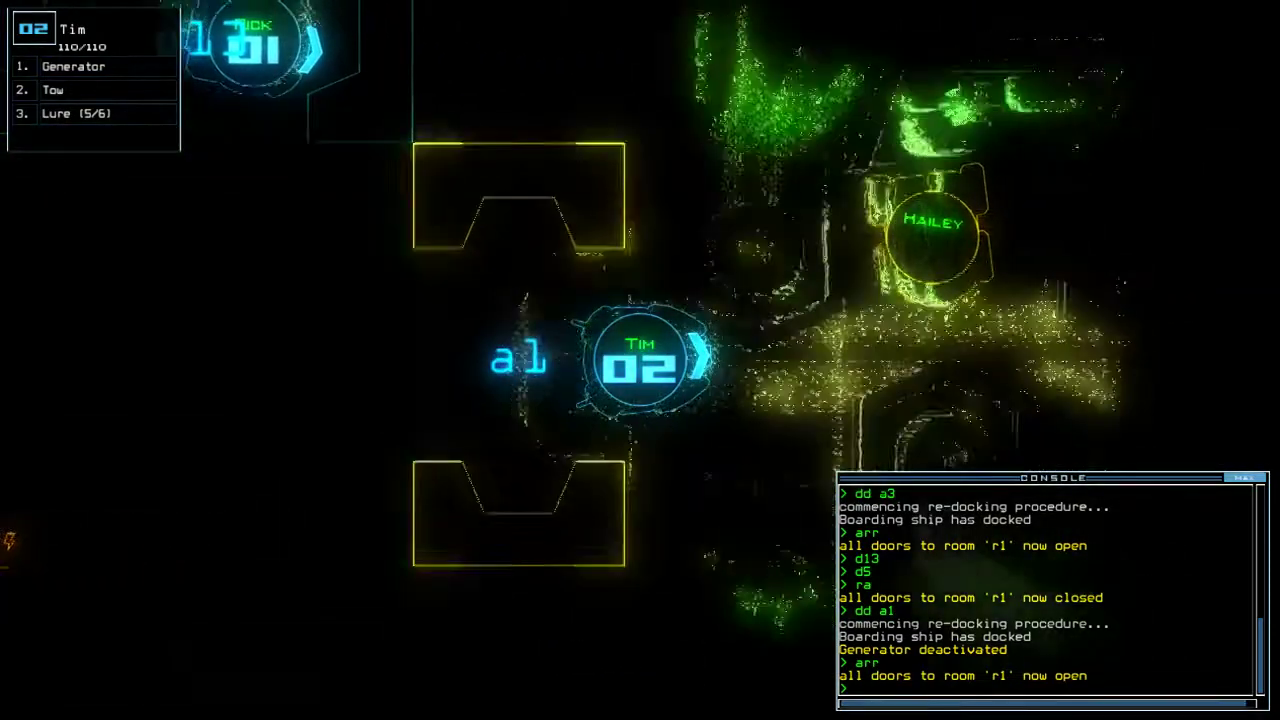
key("Down")
key("space")
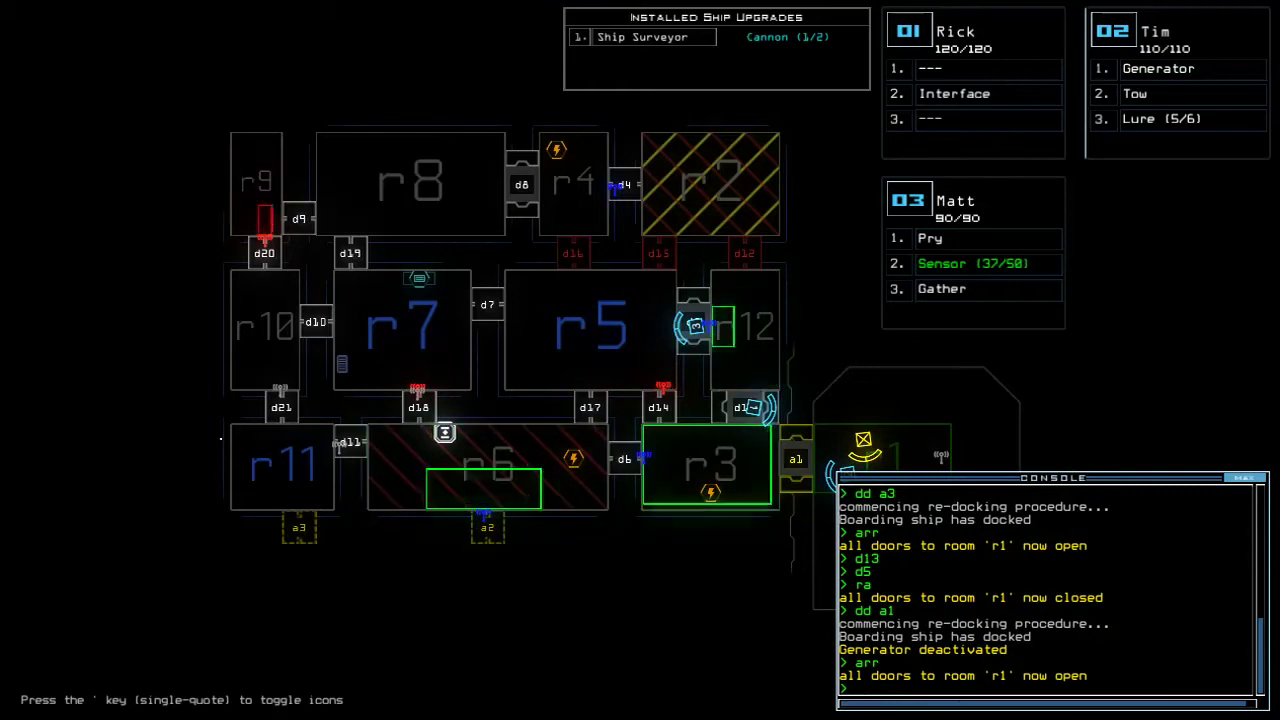
- Drive drone 3 down the corridor and check the mission time, 00:15:57
key("3")
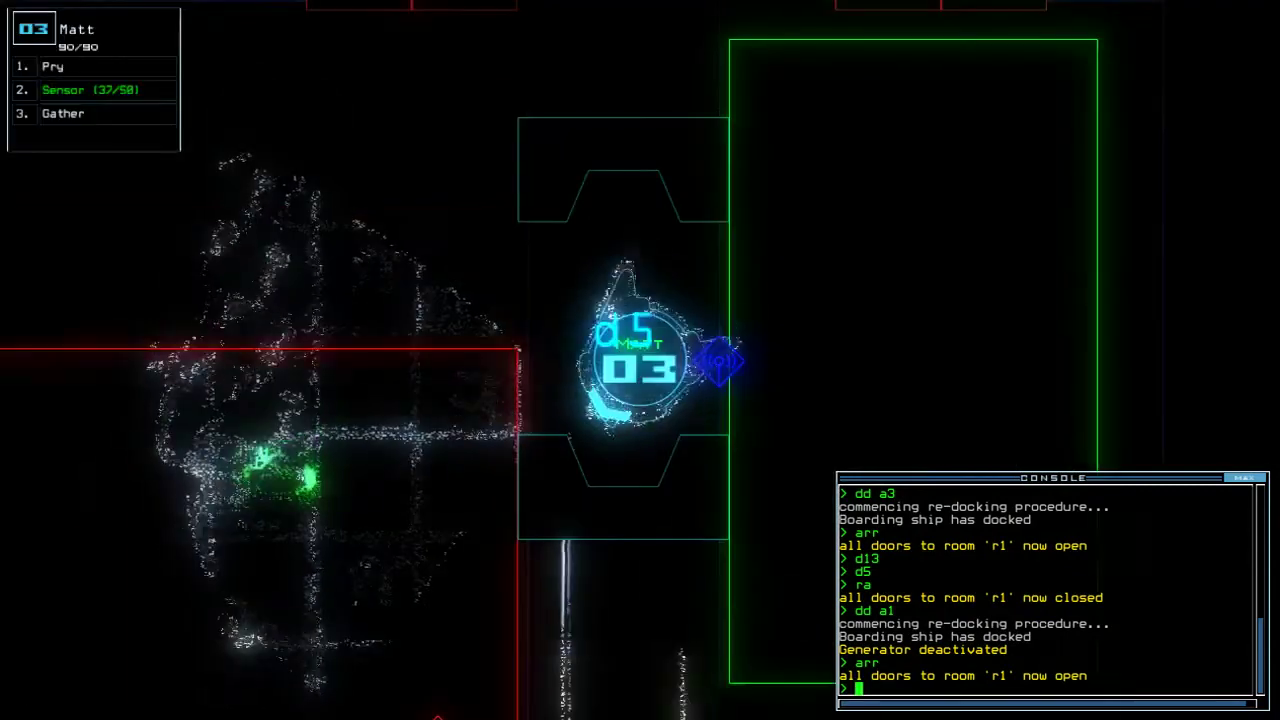
key("Down")
key("Down")
key("Down")
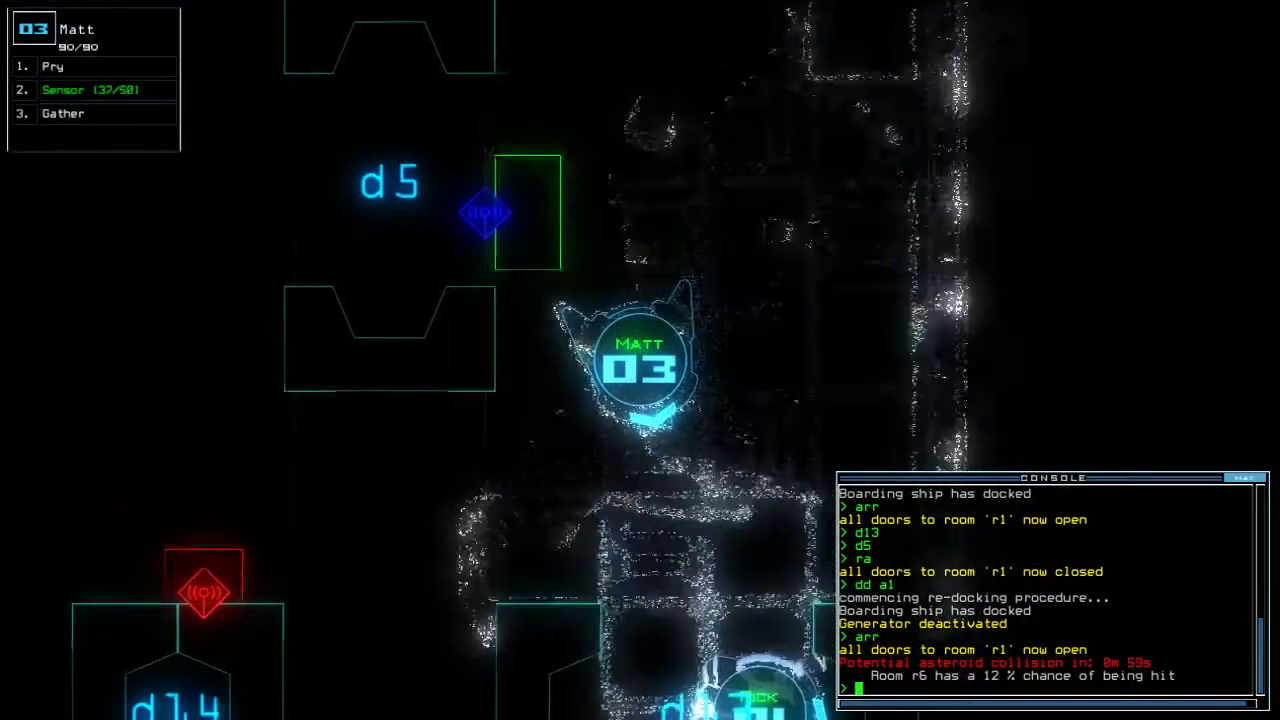
key("space")
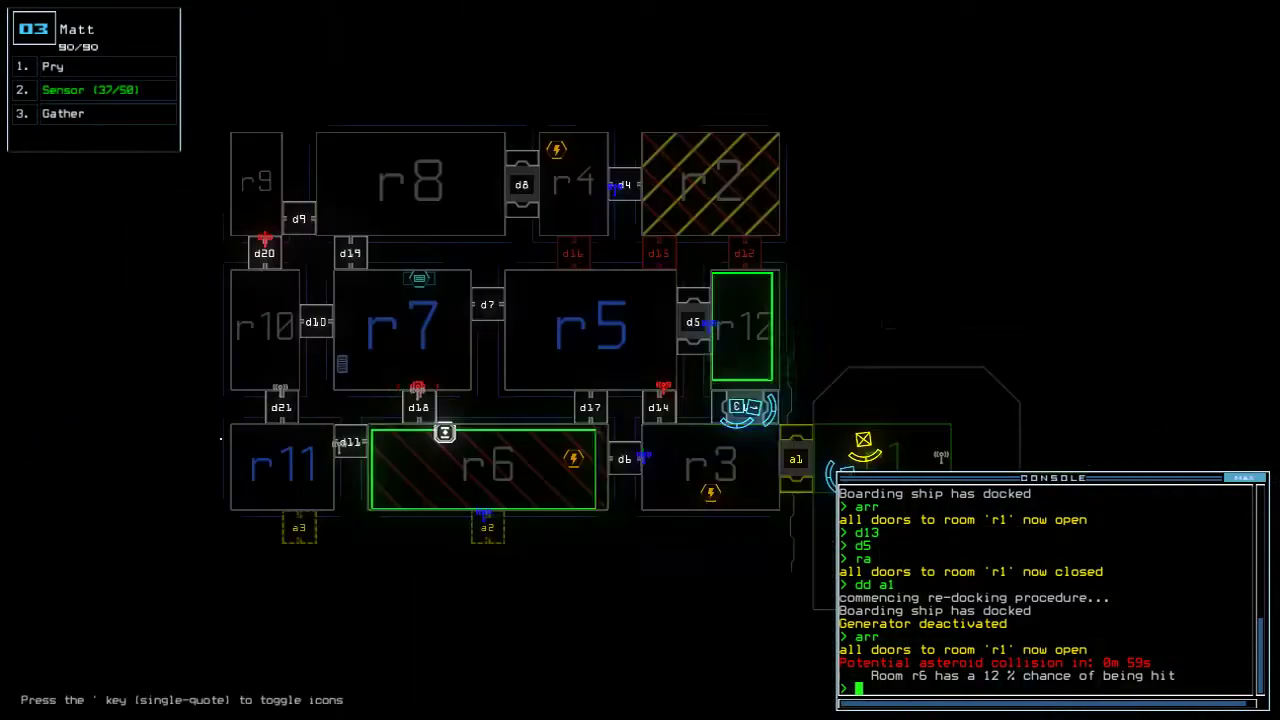
type("te")
key("Return")
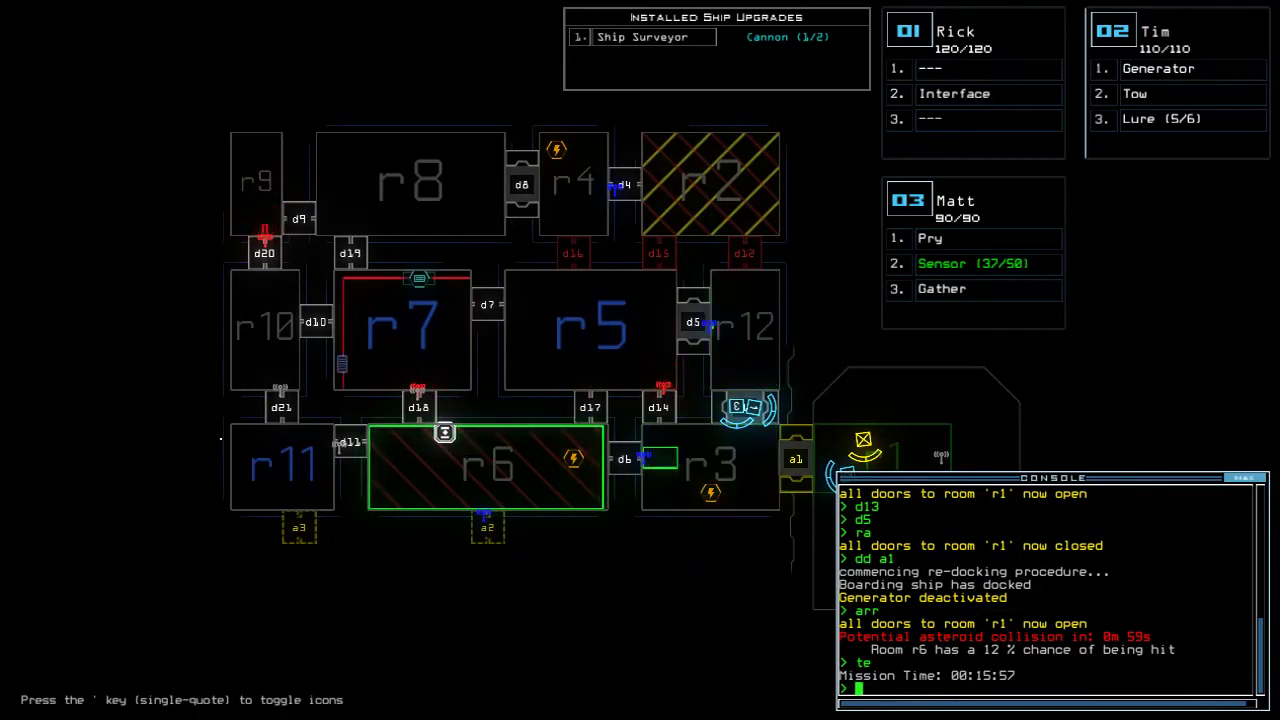
- Recall all three drones to room r1, activate the generator, and close the two doors
key("space")
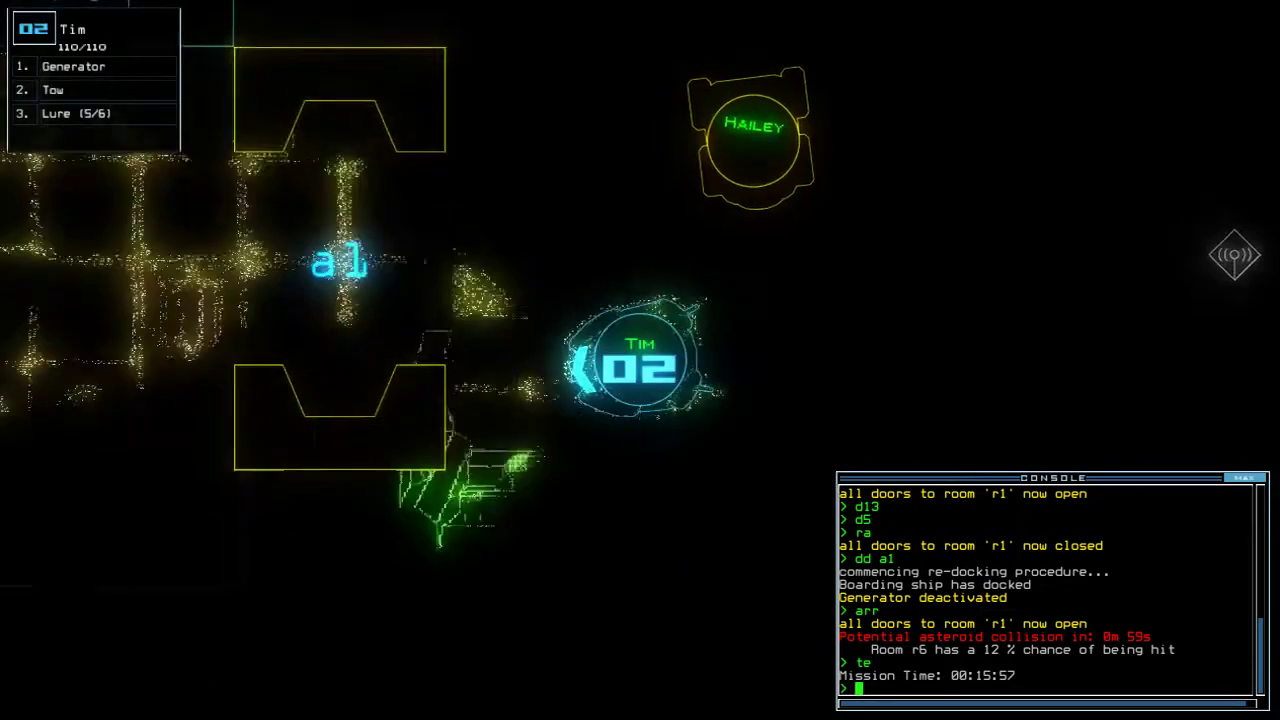
type("end")
key("Return")
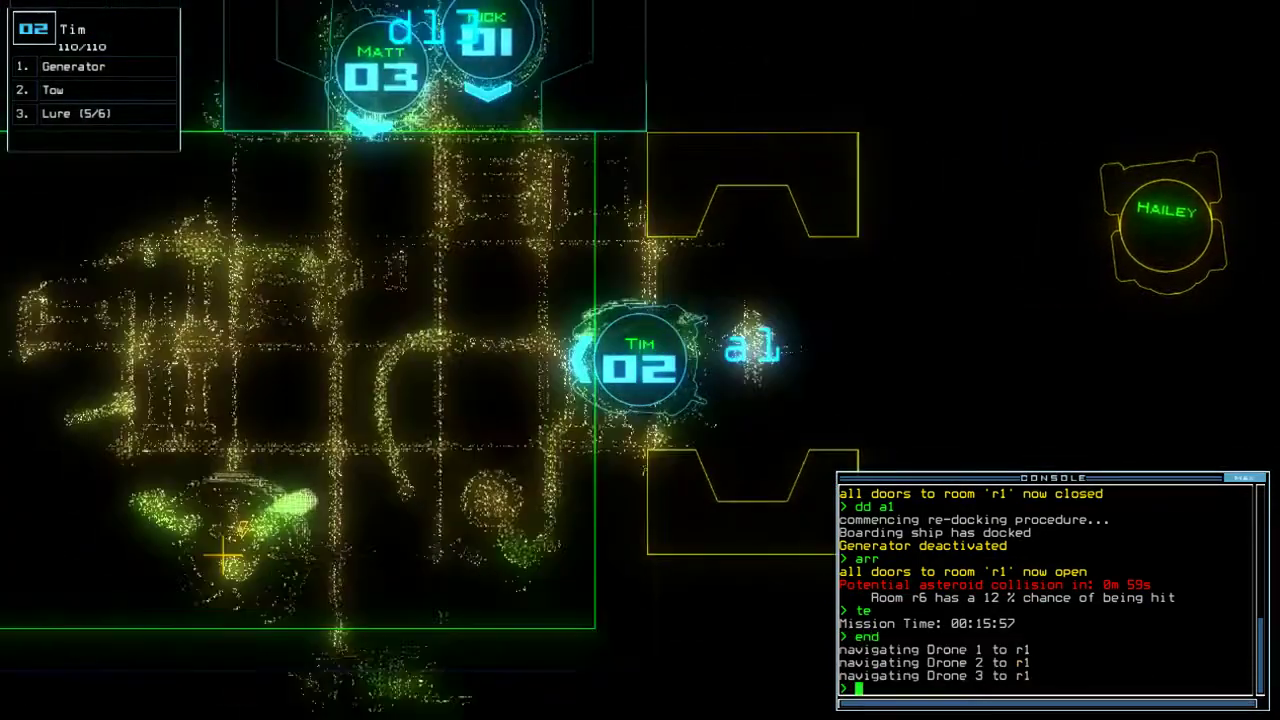
key("space")
type("g")
key("Return")
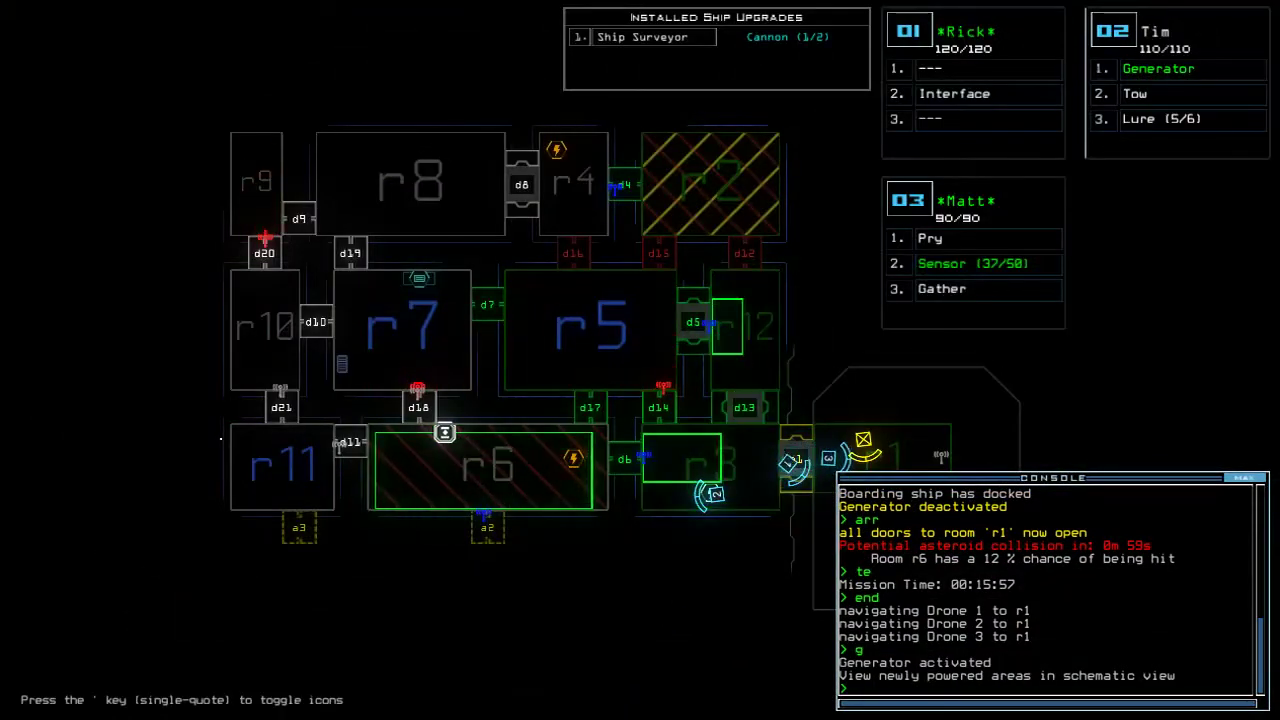
type("cccc")
key("Return")
type("cc")
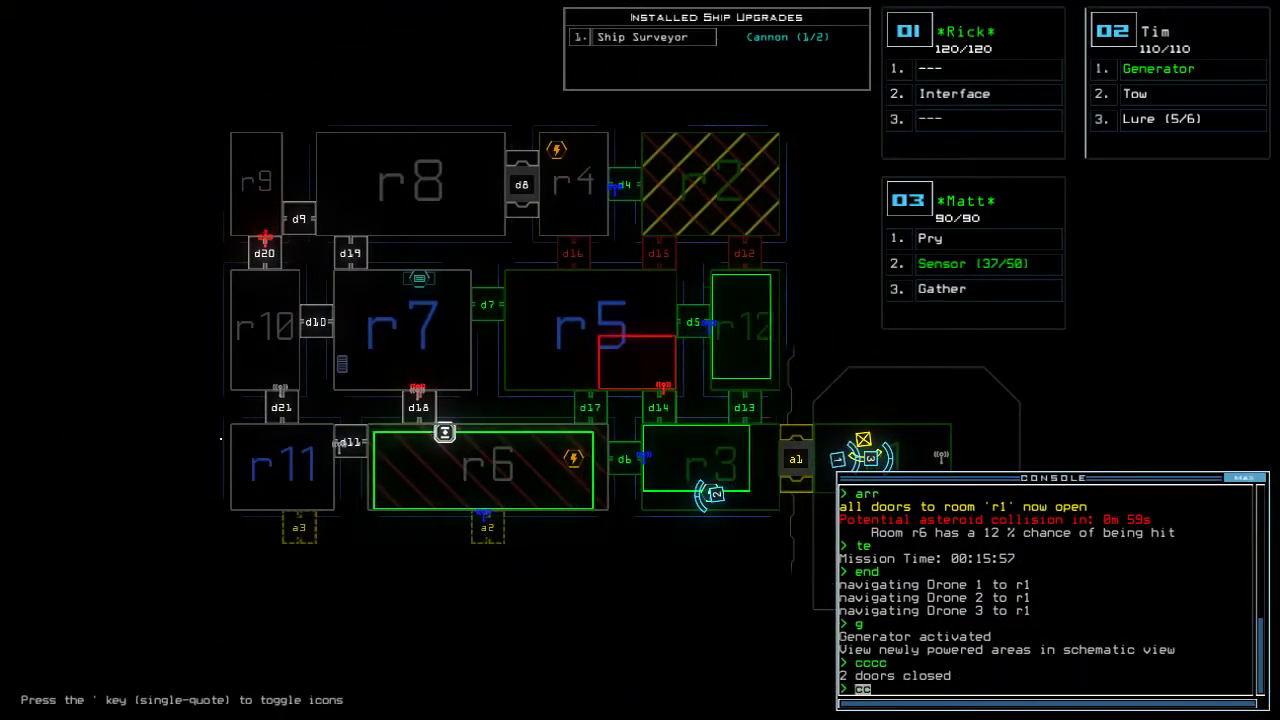
- Check Tim's camera and close all doors to room r1
key("space")
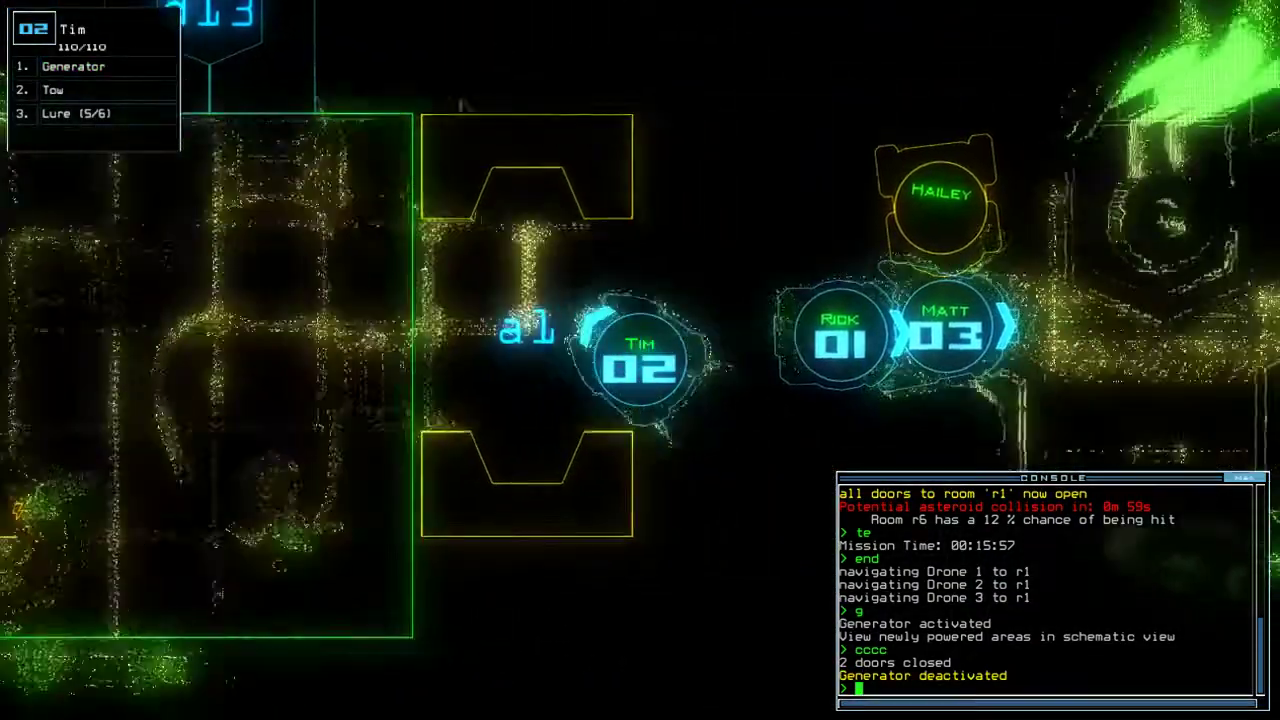
key("space")
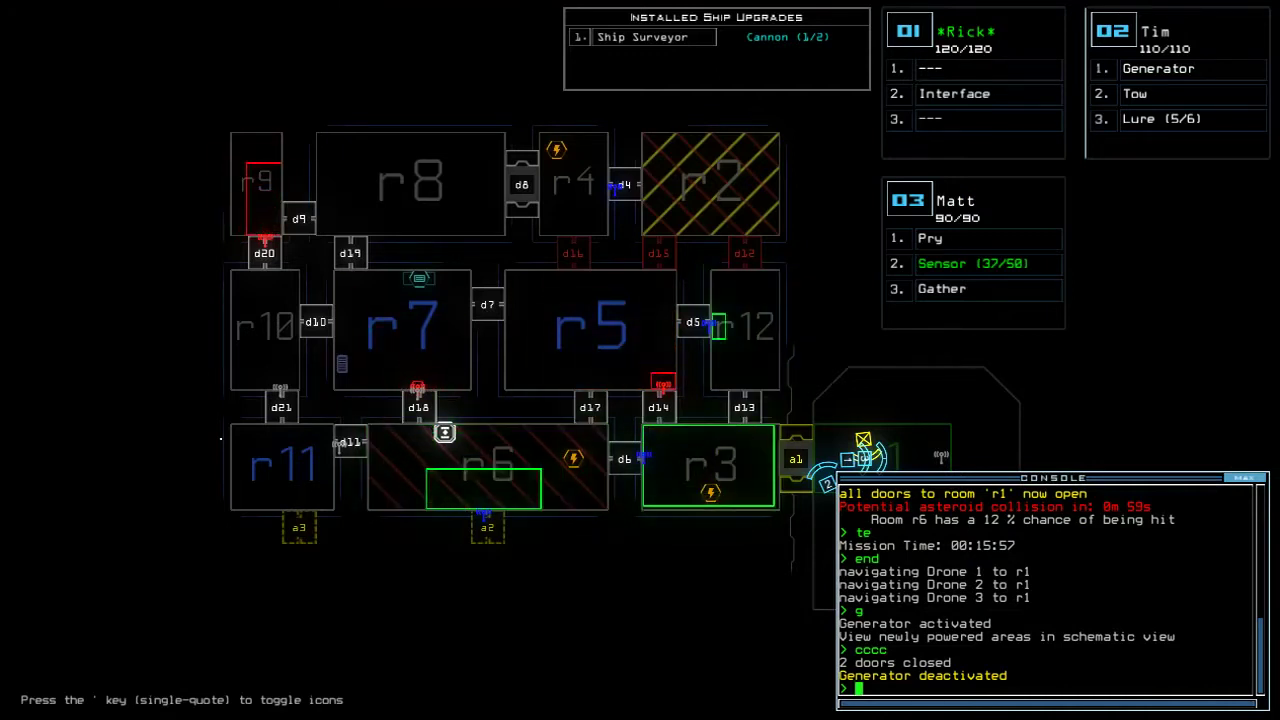
type("ra")
key("Return")
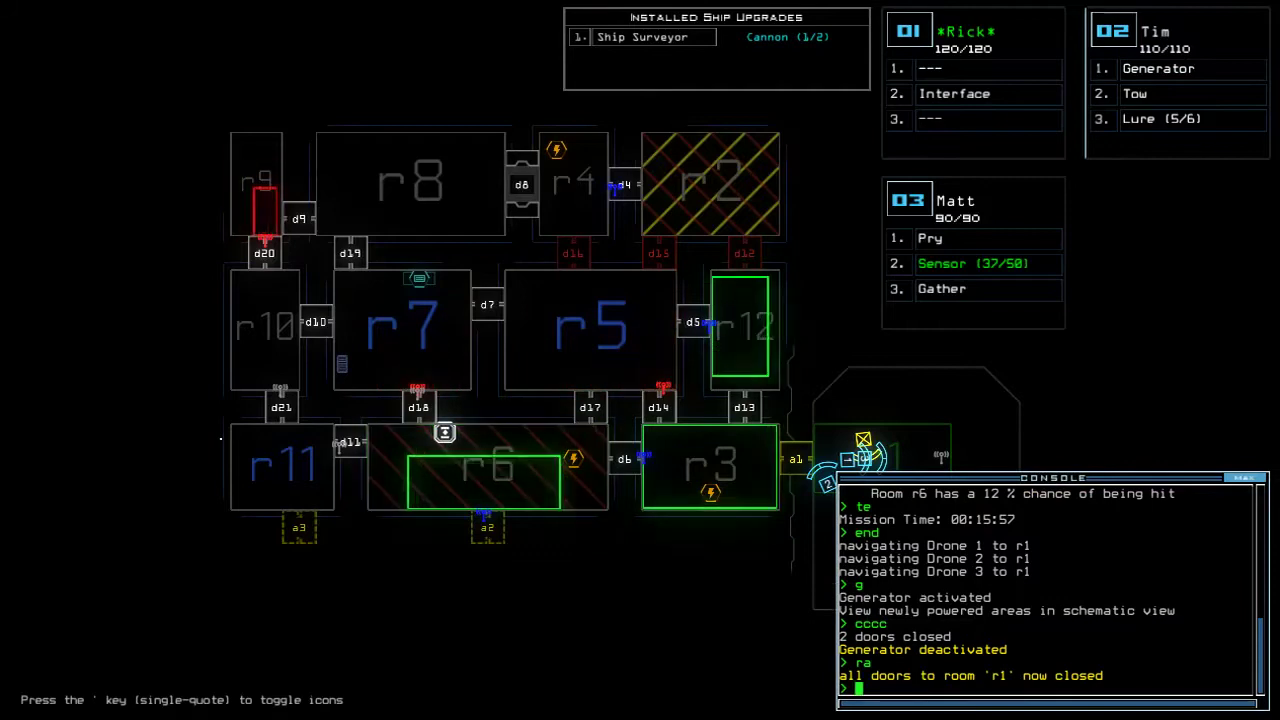
- Check drones 1, 2 and 3 on camera, then reopen all doors to room r1
key("1")
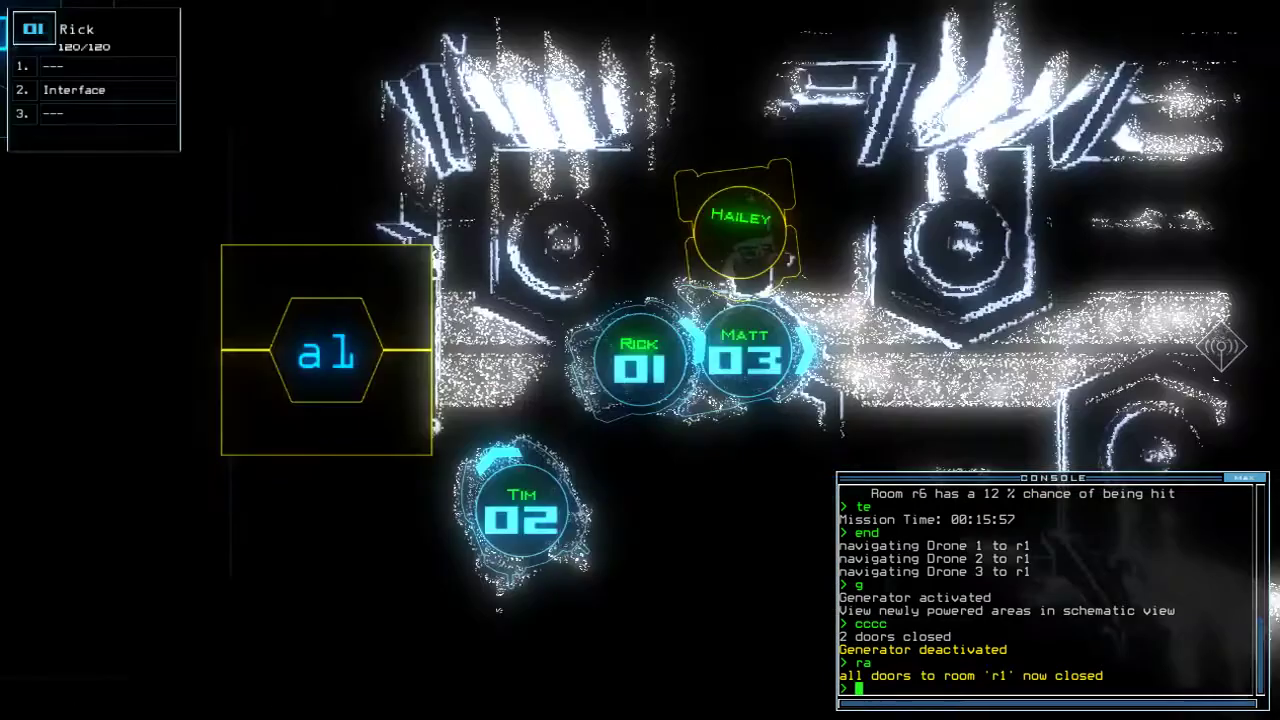
key("space")
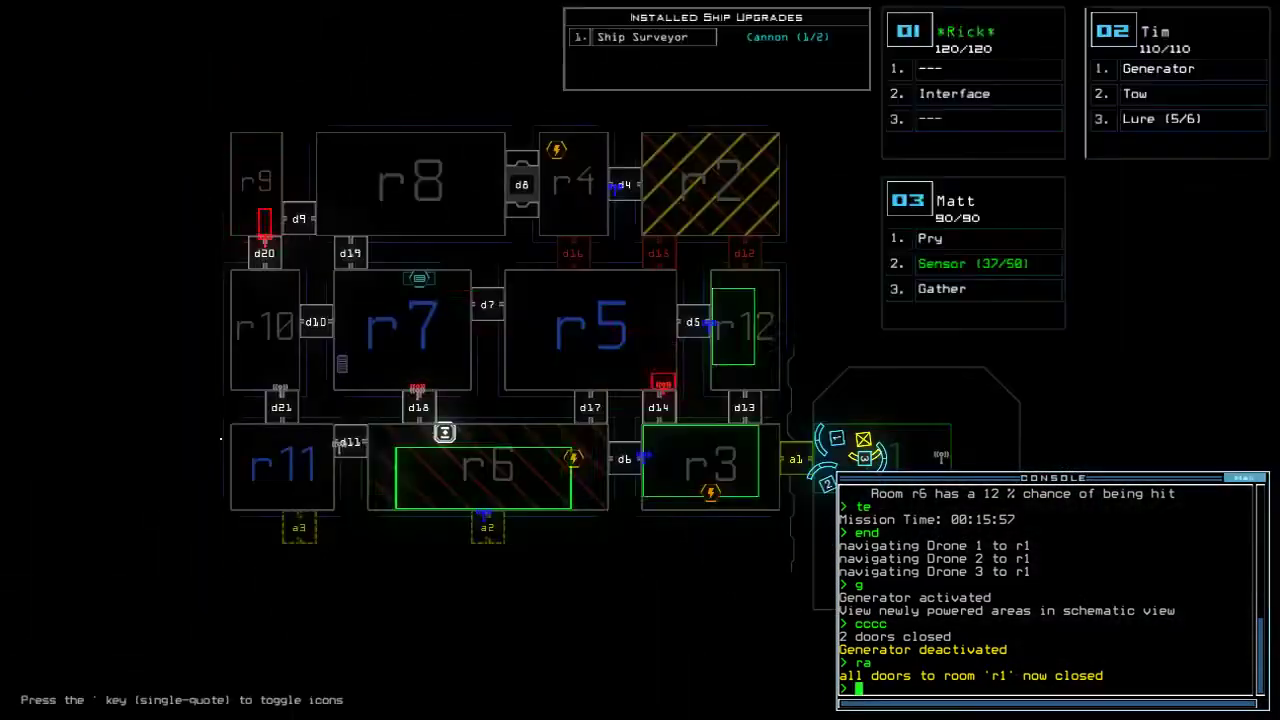
key("2")
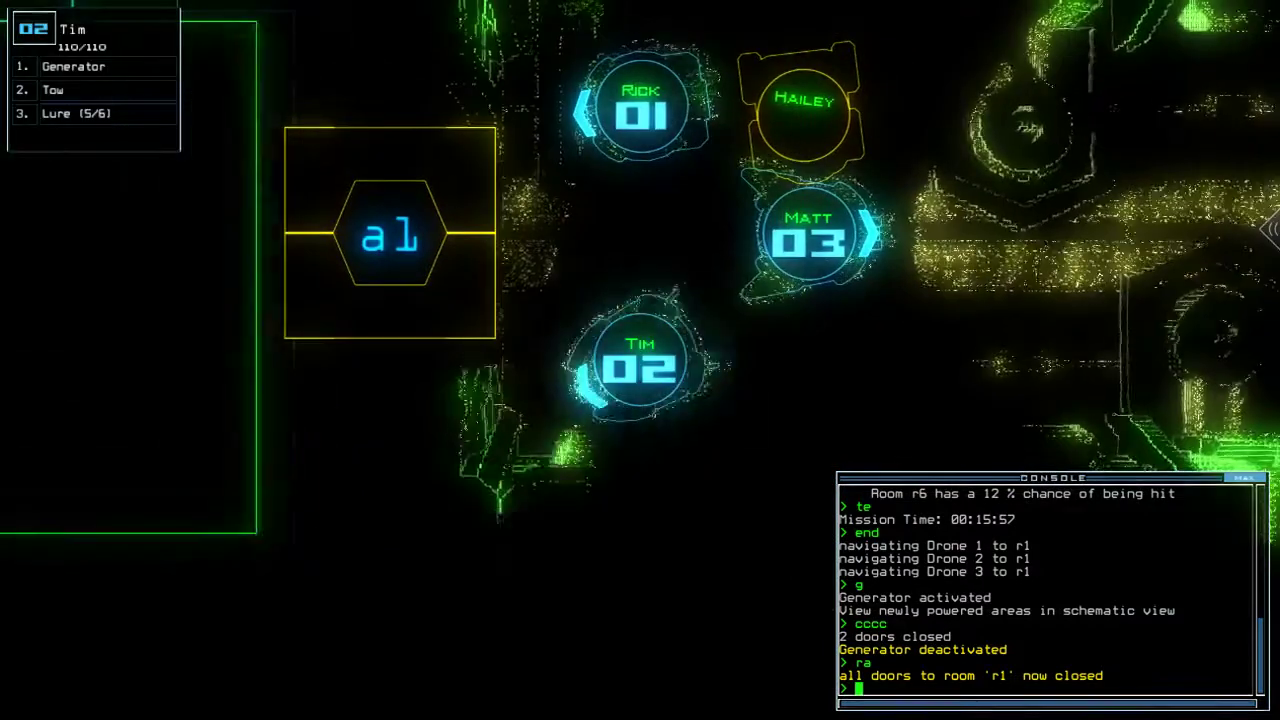
key("3")
key("space")
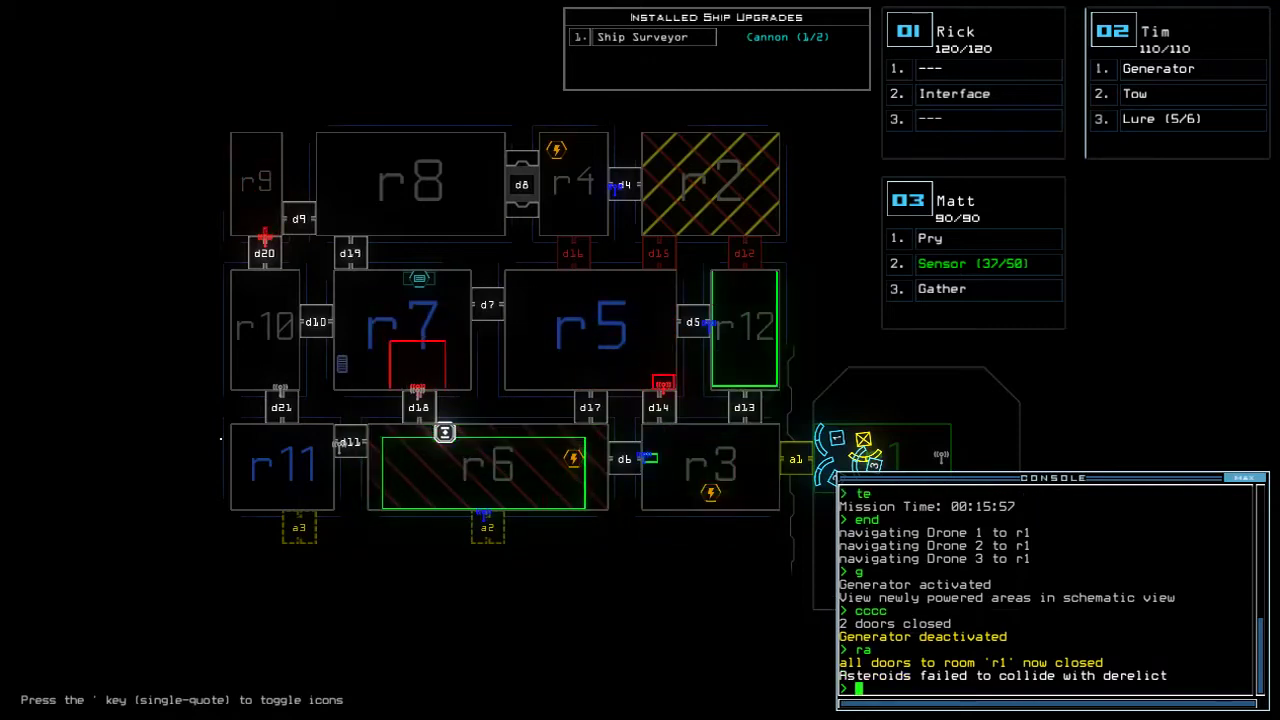
type("arr")
key("Return")
- Toggle the generator and close all doors to room r1 again from Tim's view
key("space")
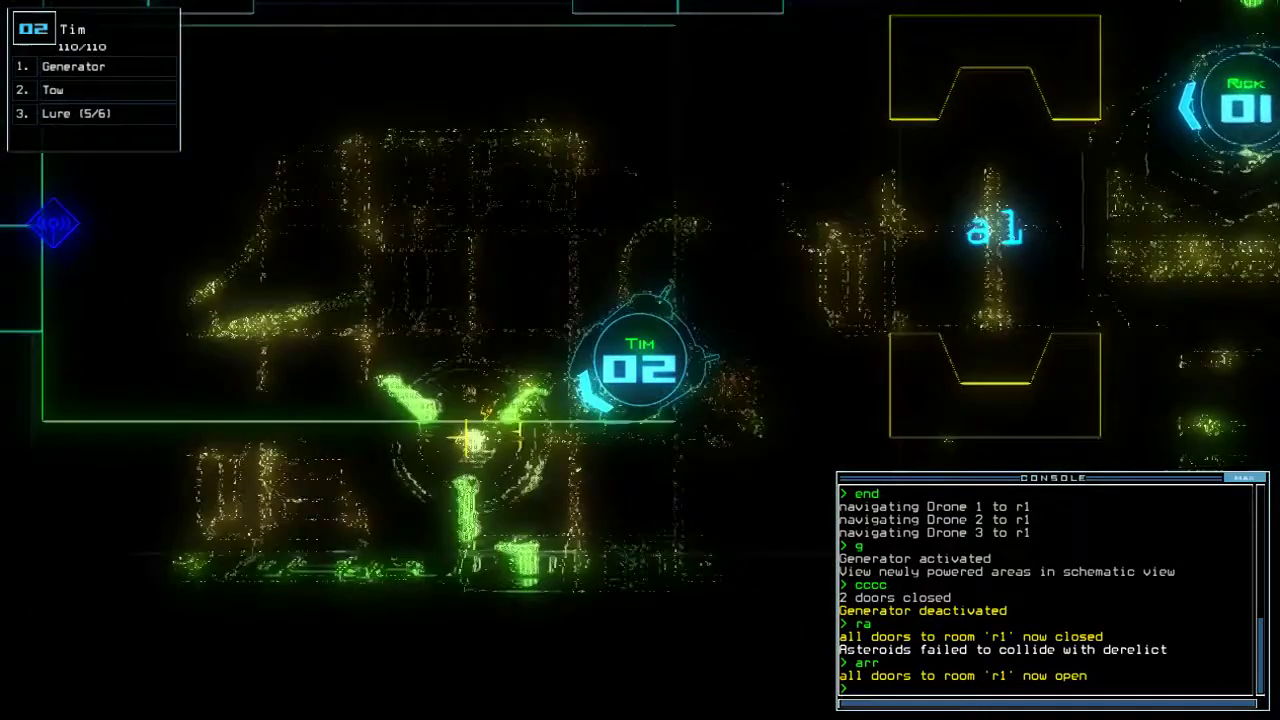
type("g")
key("Return")
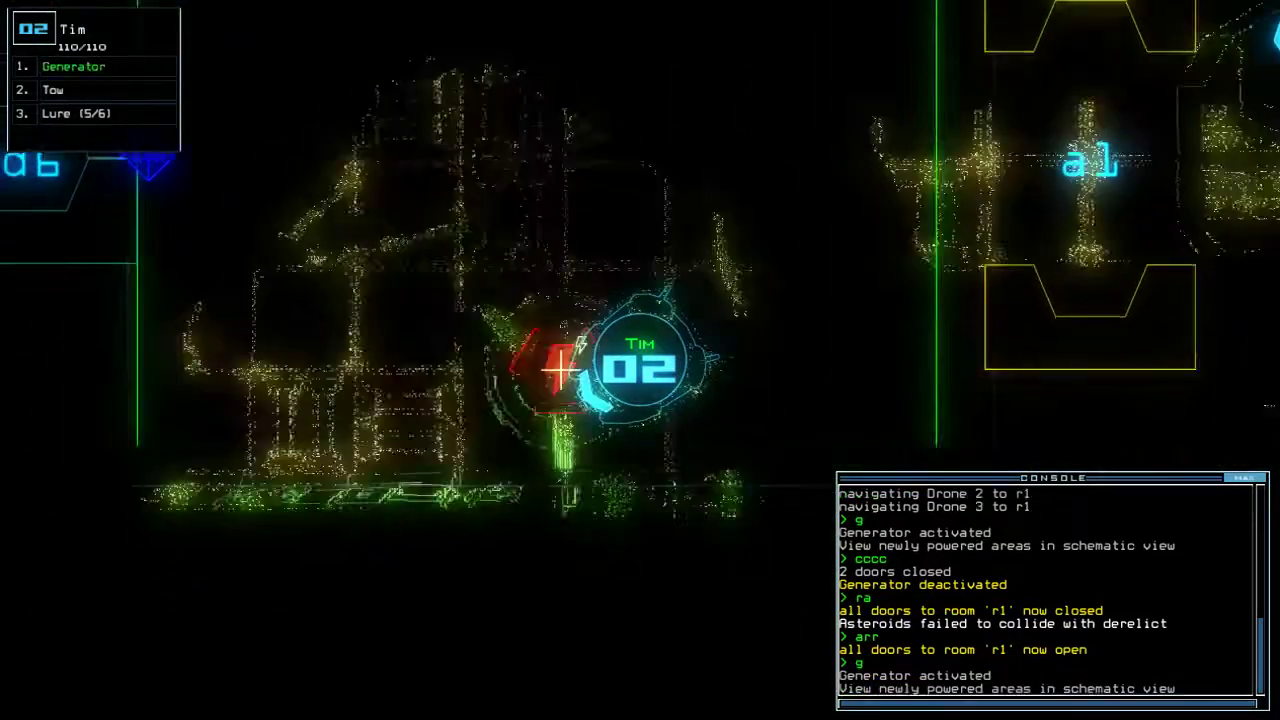
key("space")
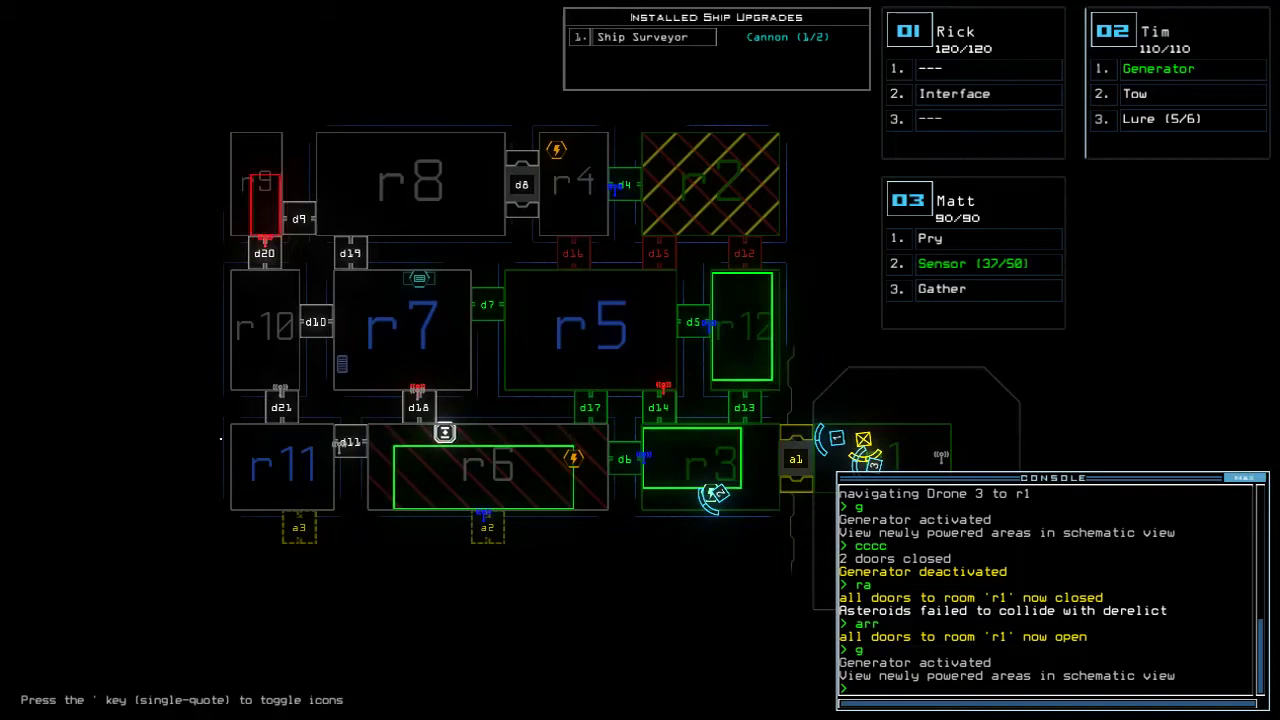
key("2")
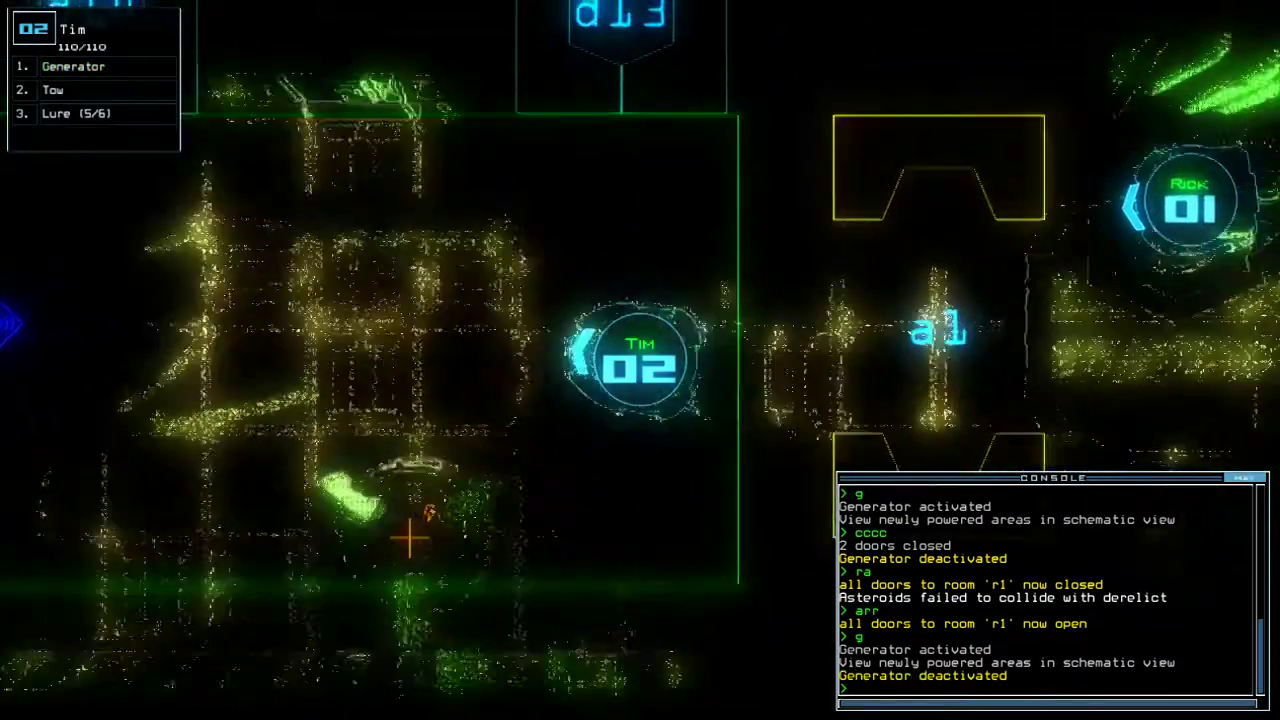
type("ra")
key("Return")
key("space")
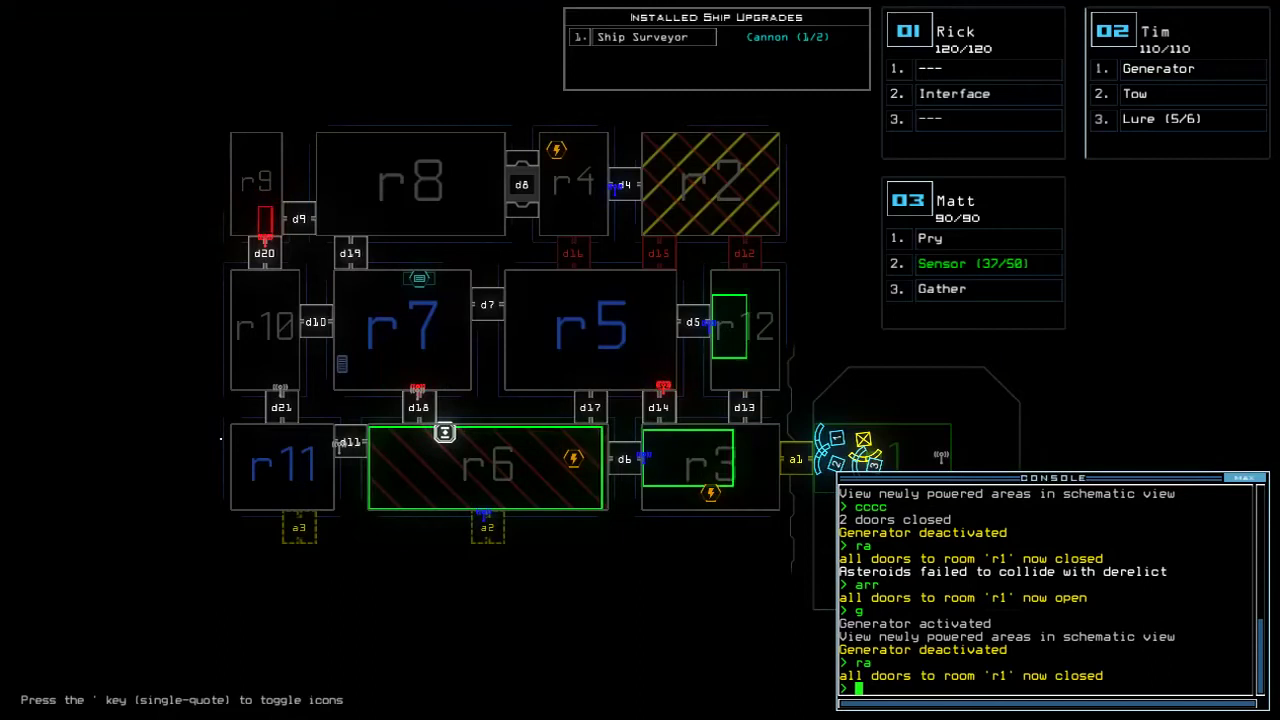
type("dd a2")
- Redock at airlock a2, open r1's doors and redock at a1, then redock at a2 again
key("Return")
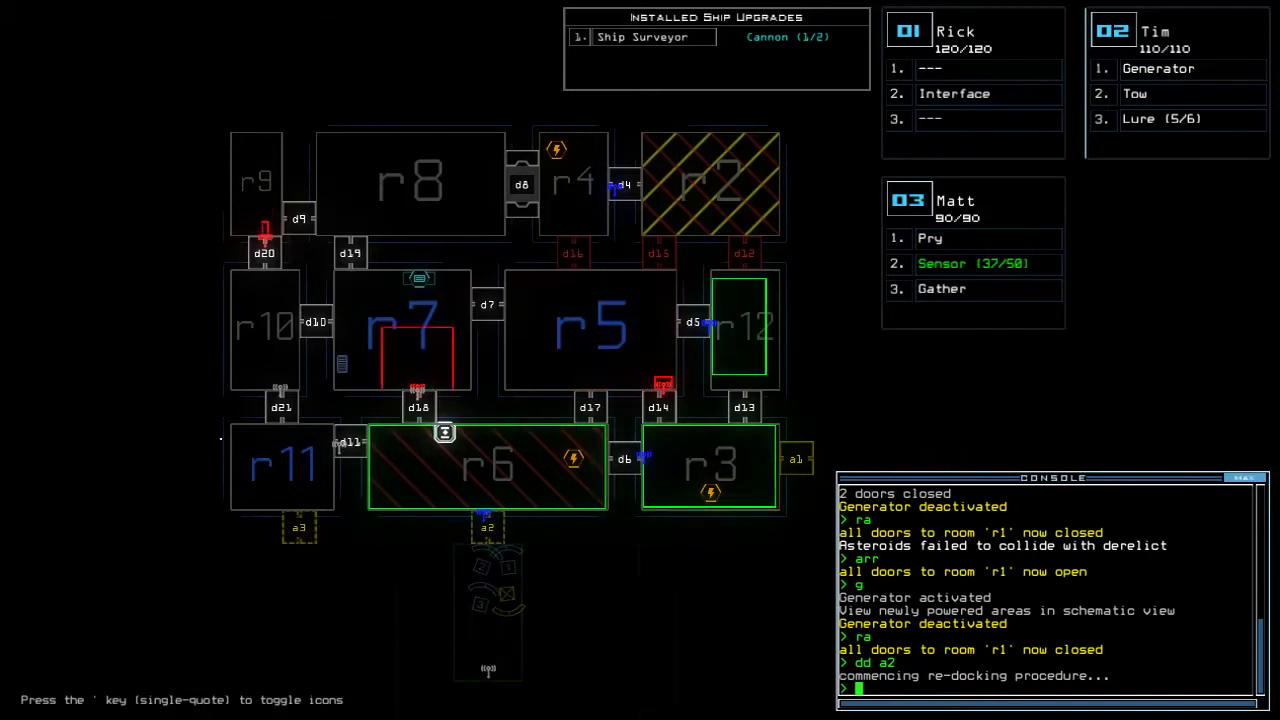
key("space")
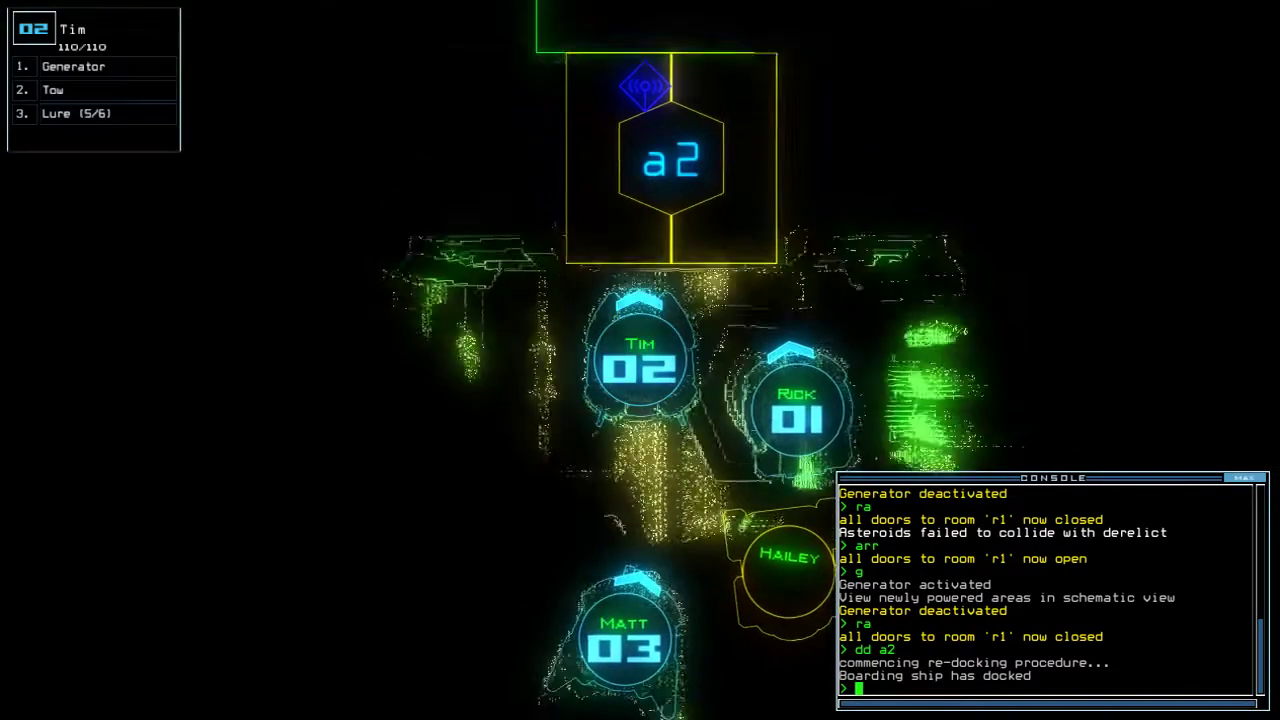
type("arr ;dd a1")
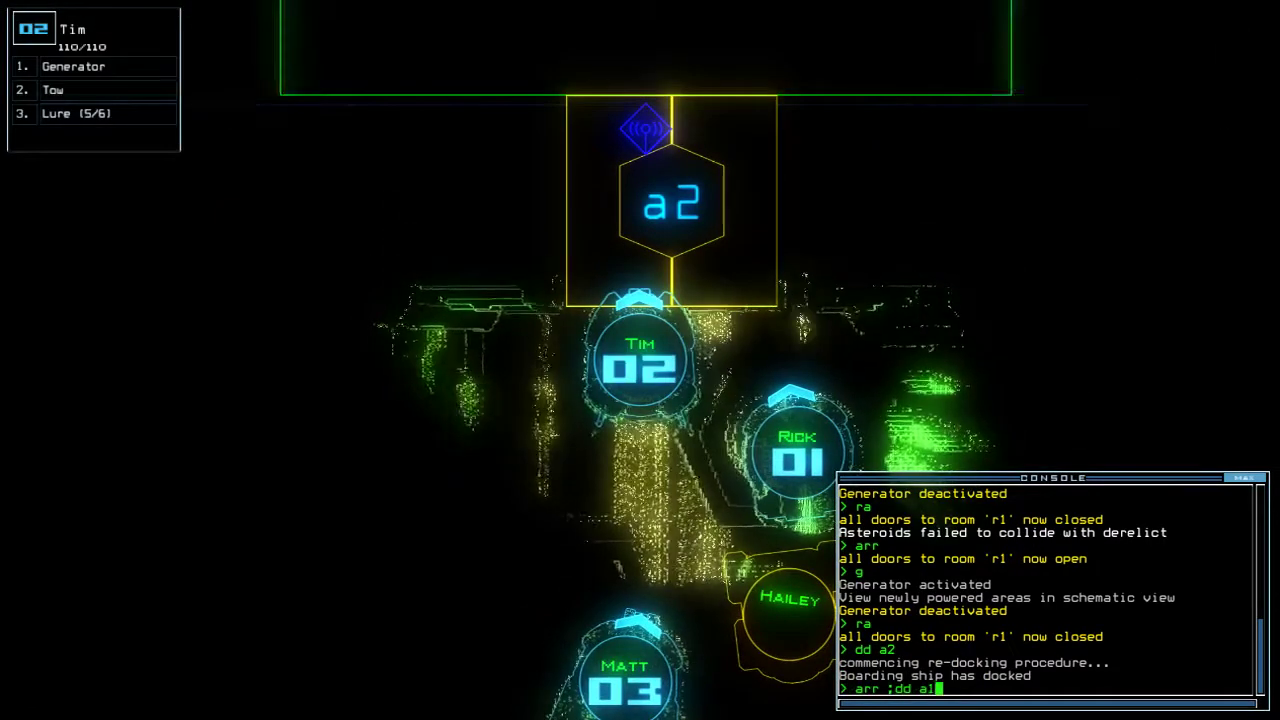
type(";dd a1")
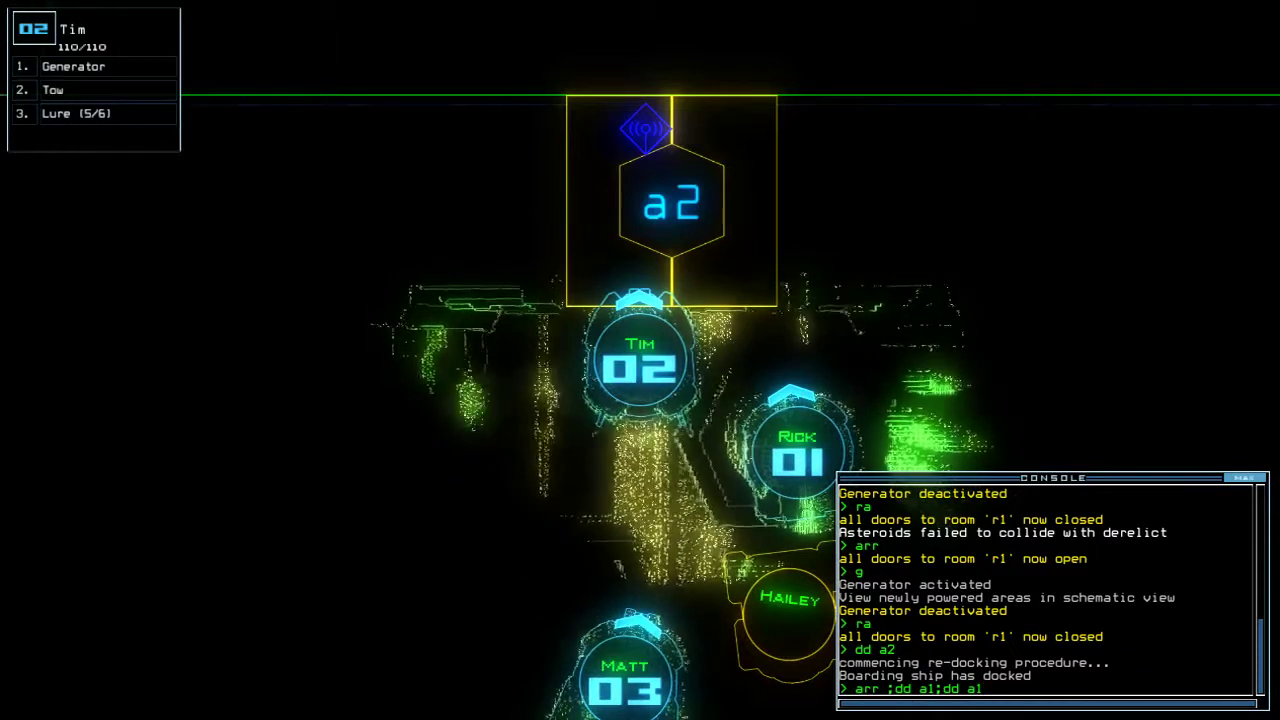
key("Return")
key("space")
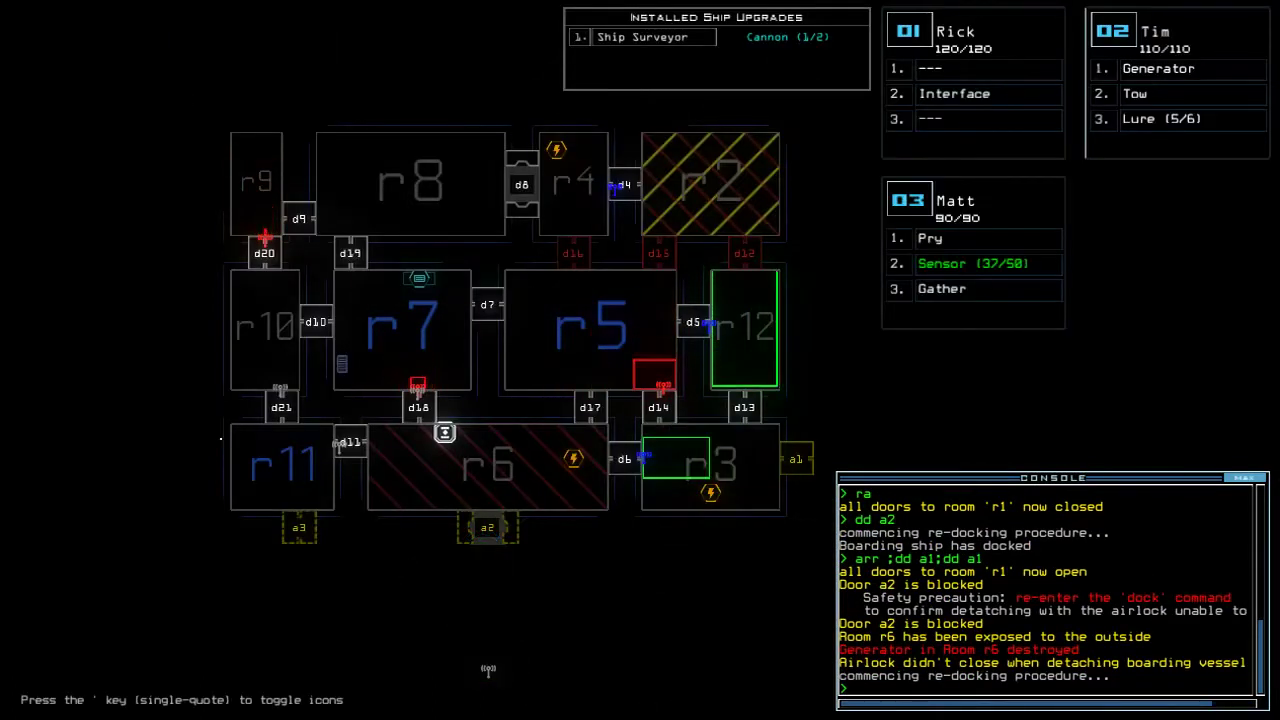
key("space")
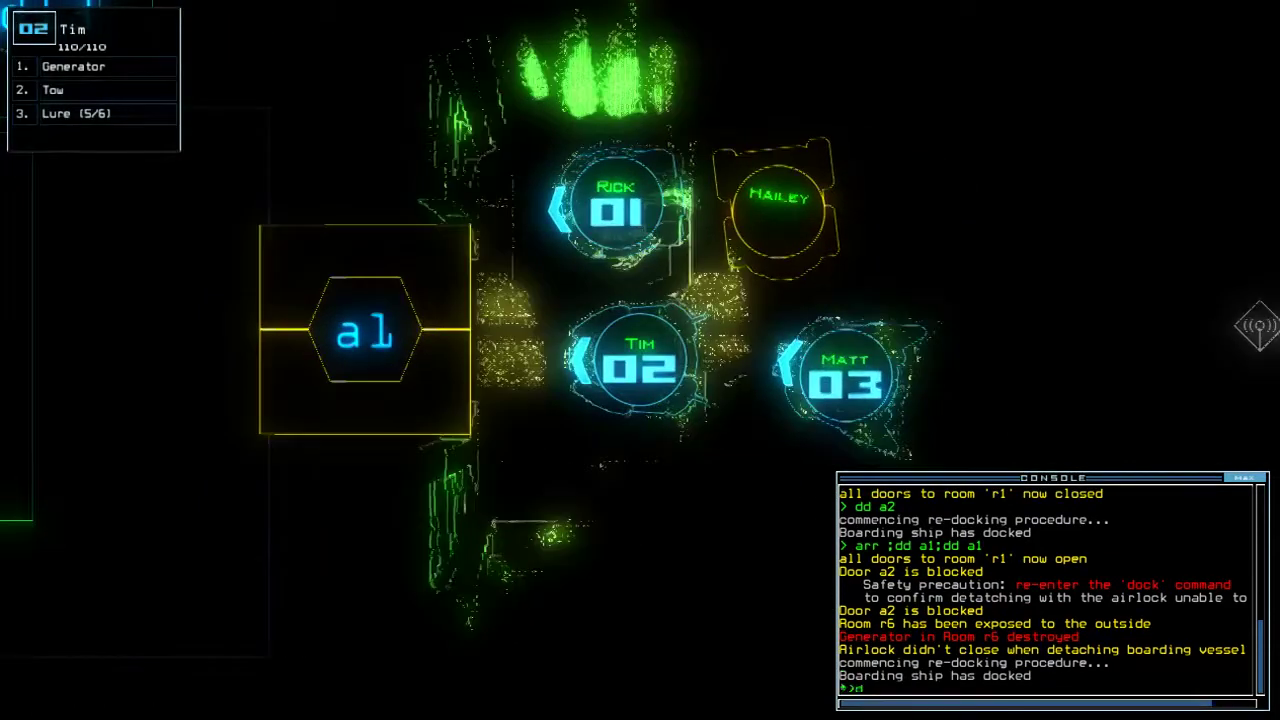
type("d a2")
key("Return")
key("space")
type("ra")
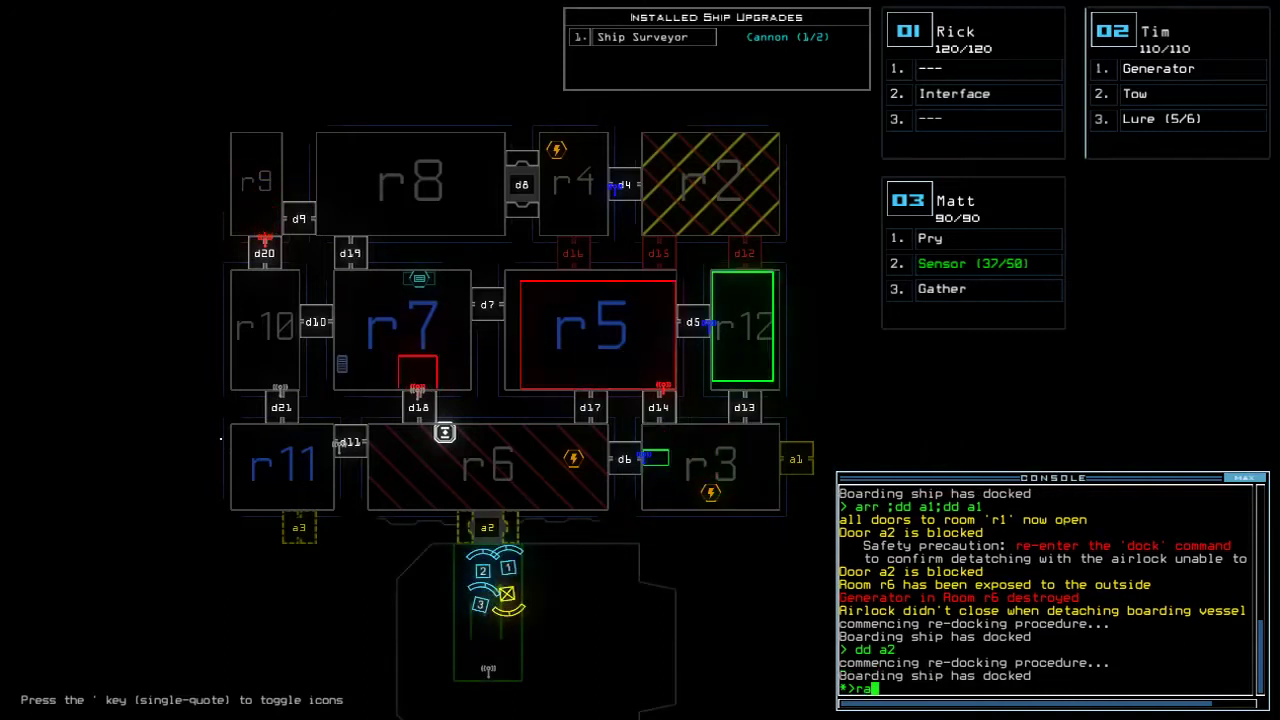
- Close r1's doors, redock at airlock a1, reopen r1's doors, and send all drones to drone 2
key("Return")
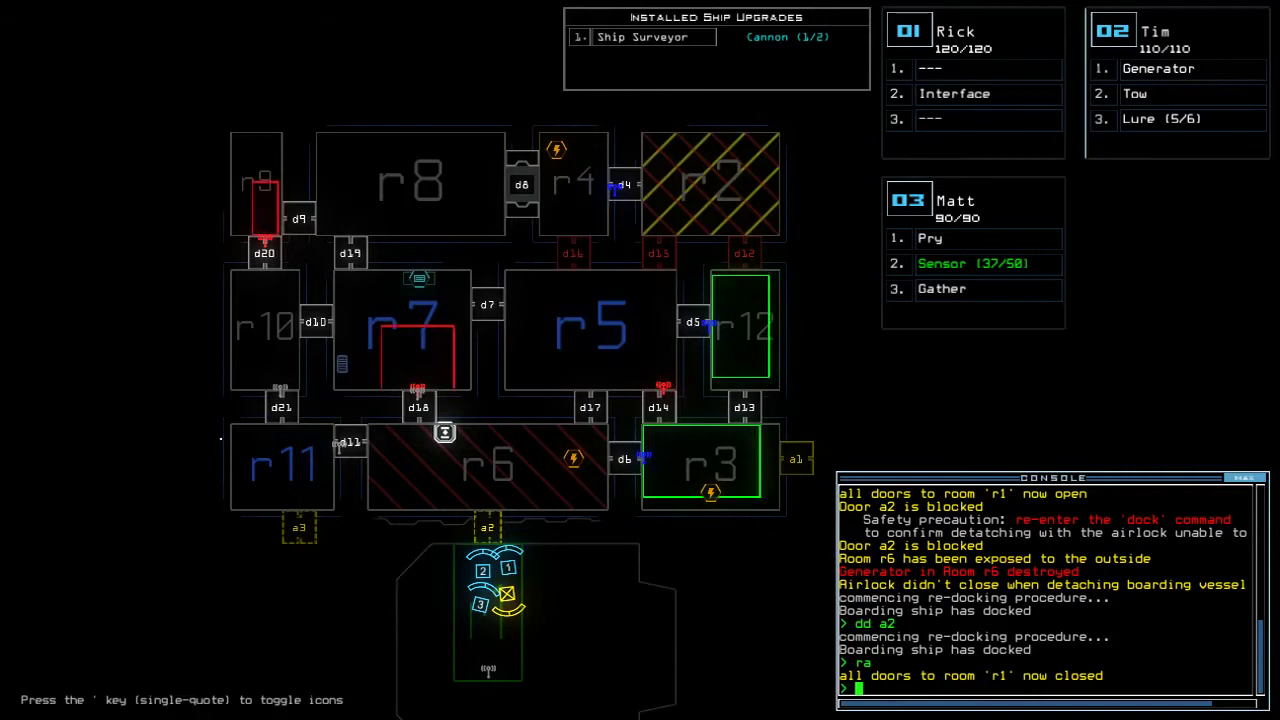
type("dd a1")
key("Return")
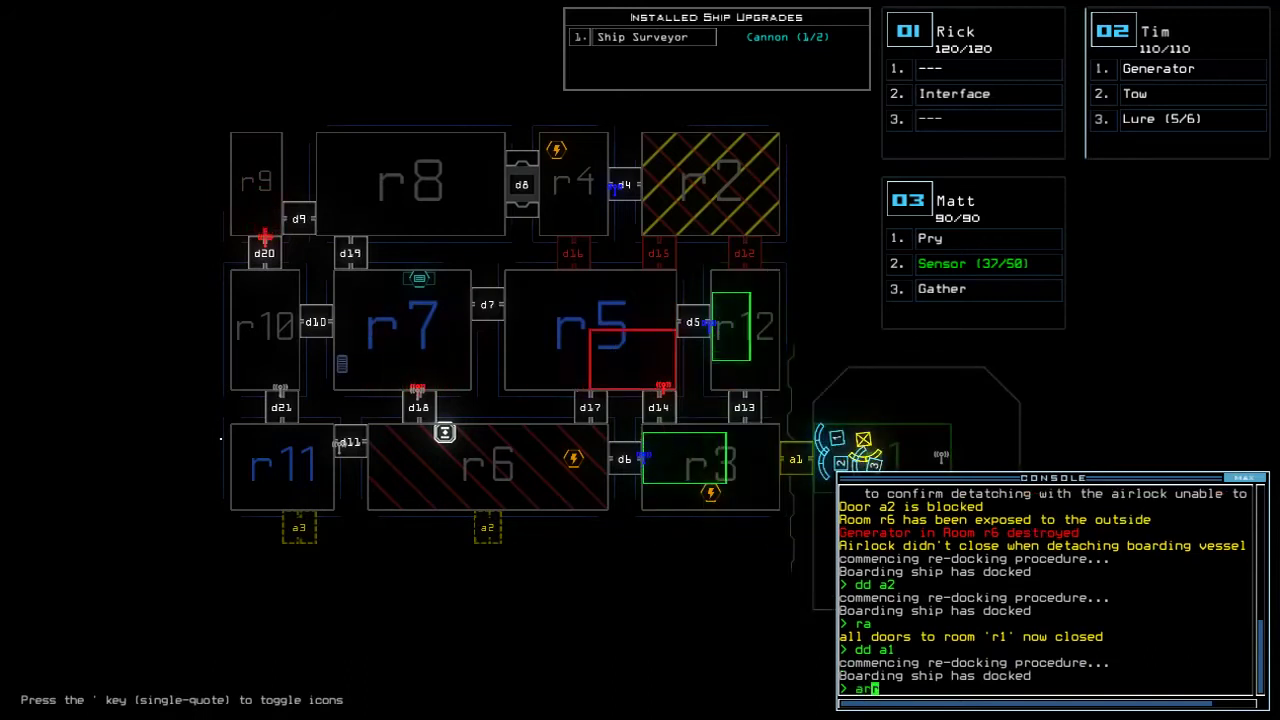
type("r")
key("Return")
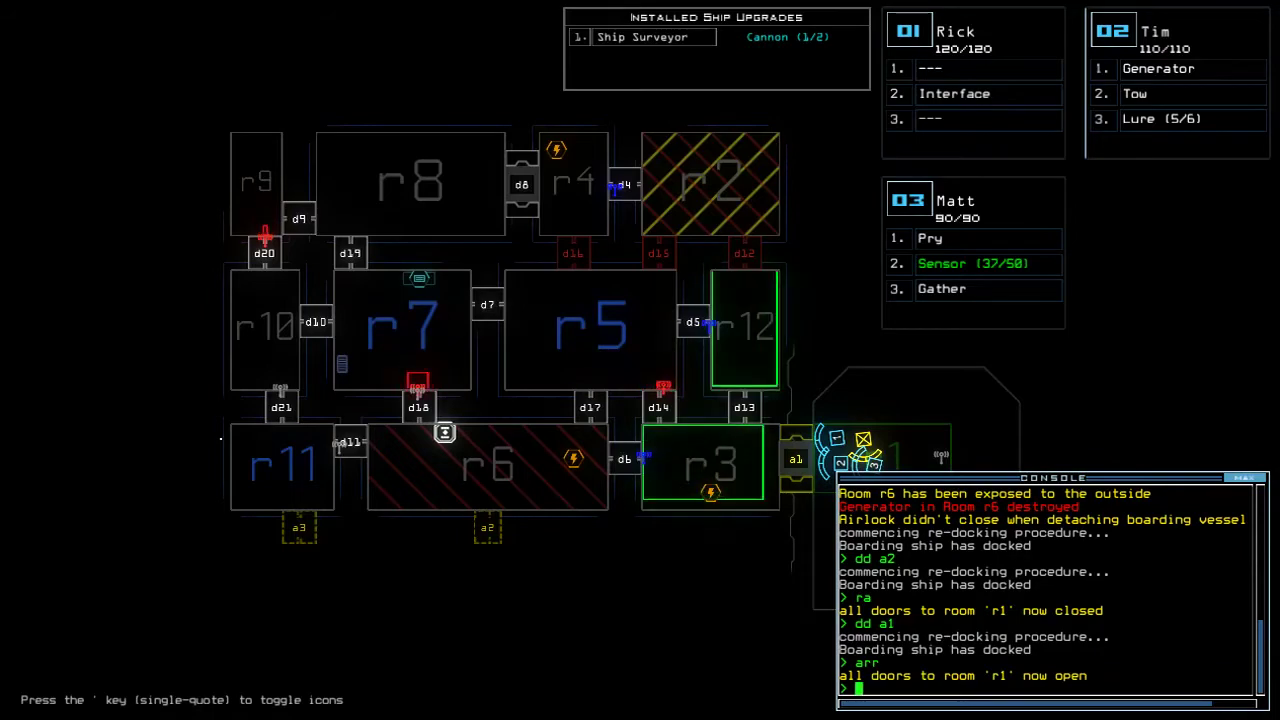
type("navigate a")
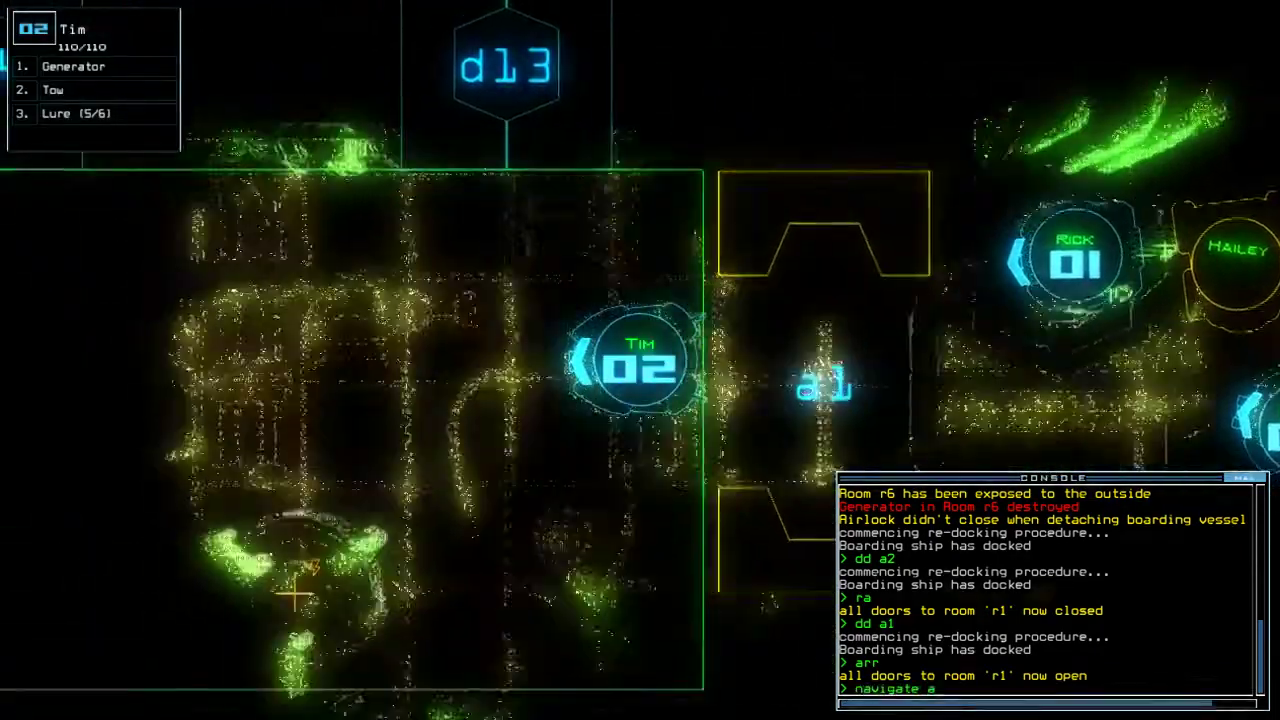
type("ll")
type(" 2")
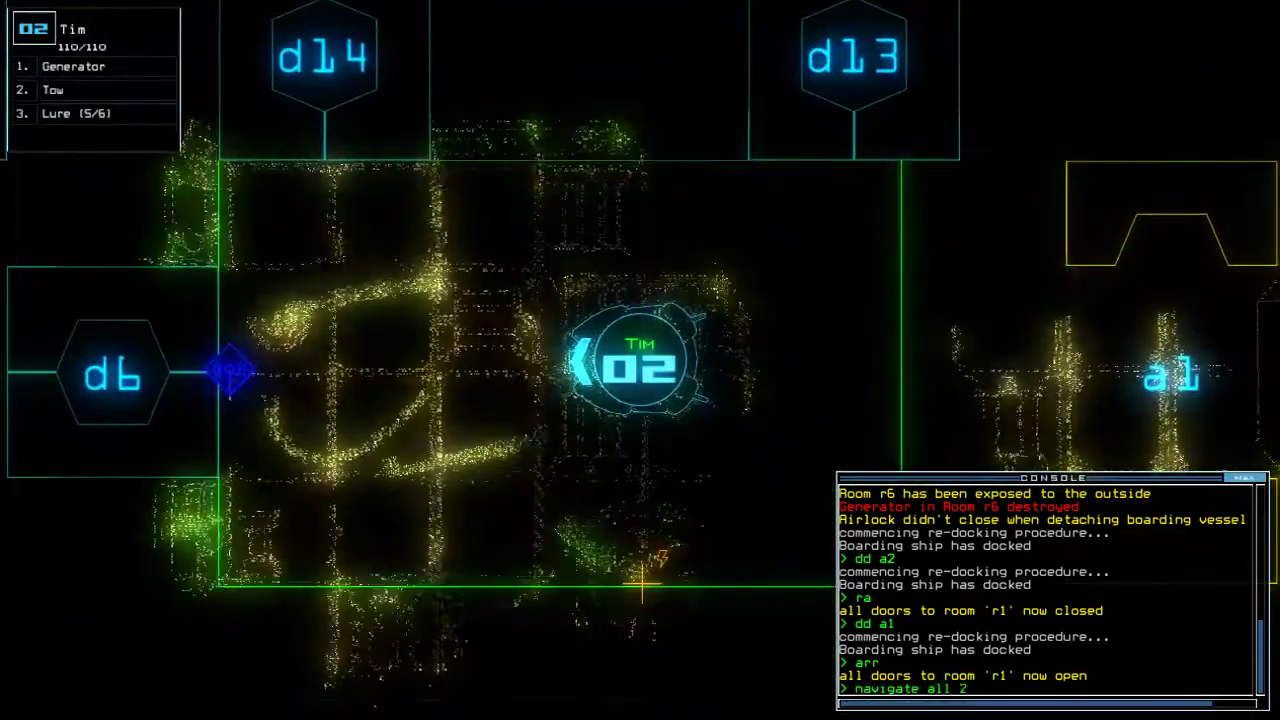
key("Return")
type("g")
- Activate the generator, redock at airlock a3, and open then close r1's doors
key("Return")
key("space")
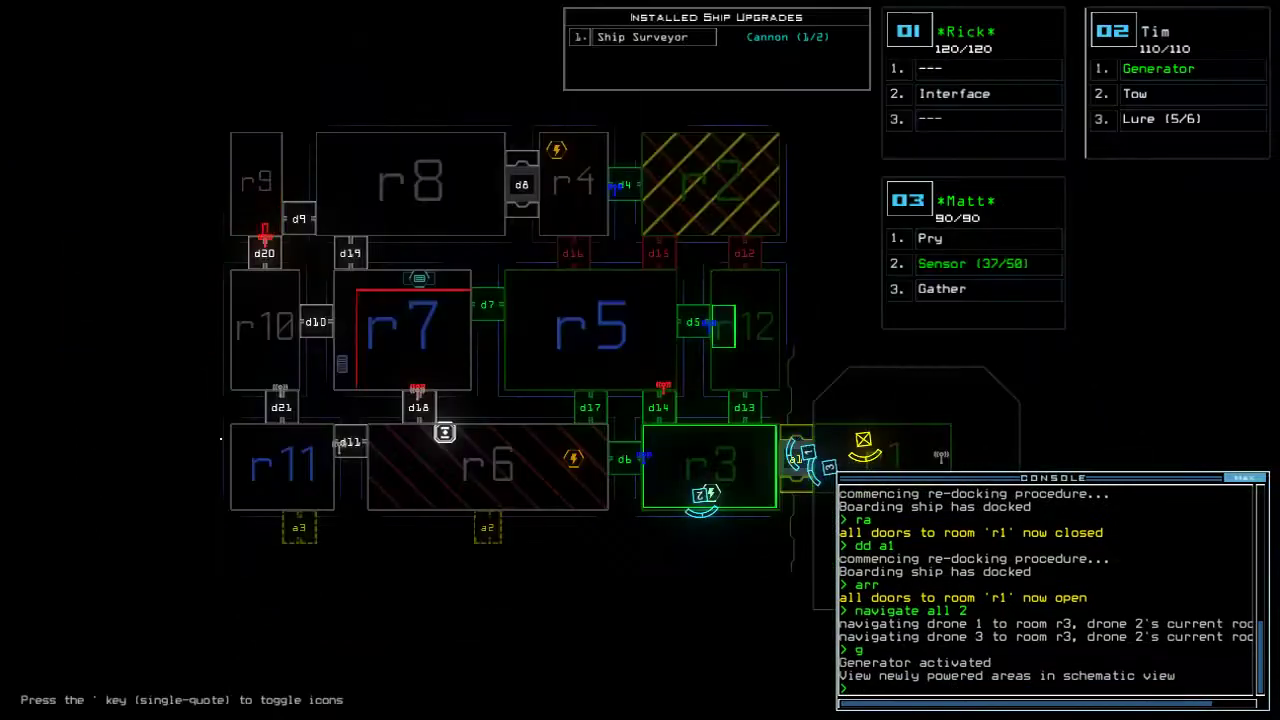
type("dd a3")
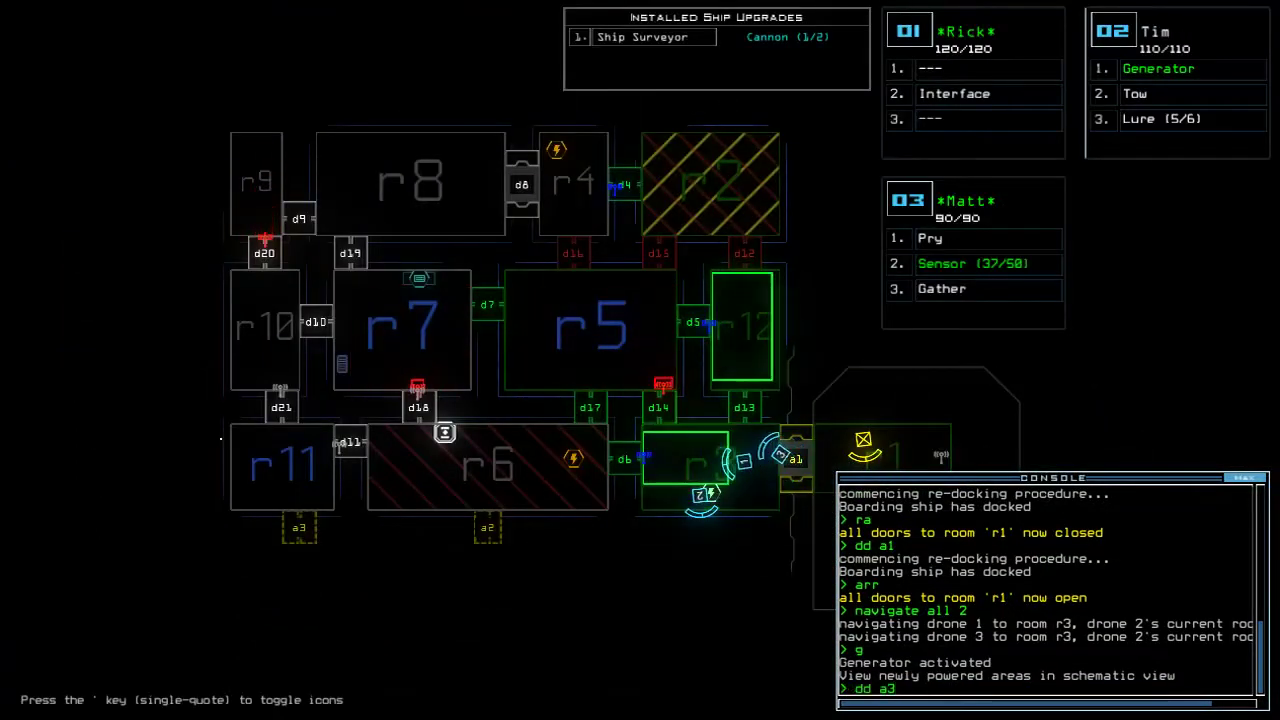
key("Return")
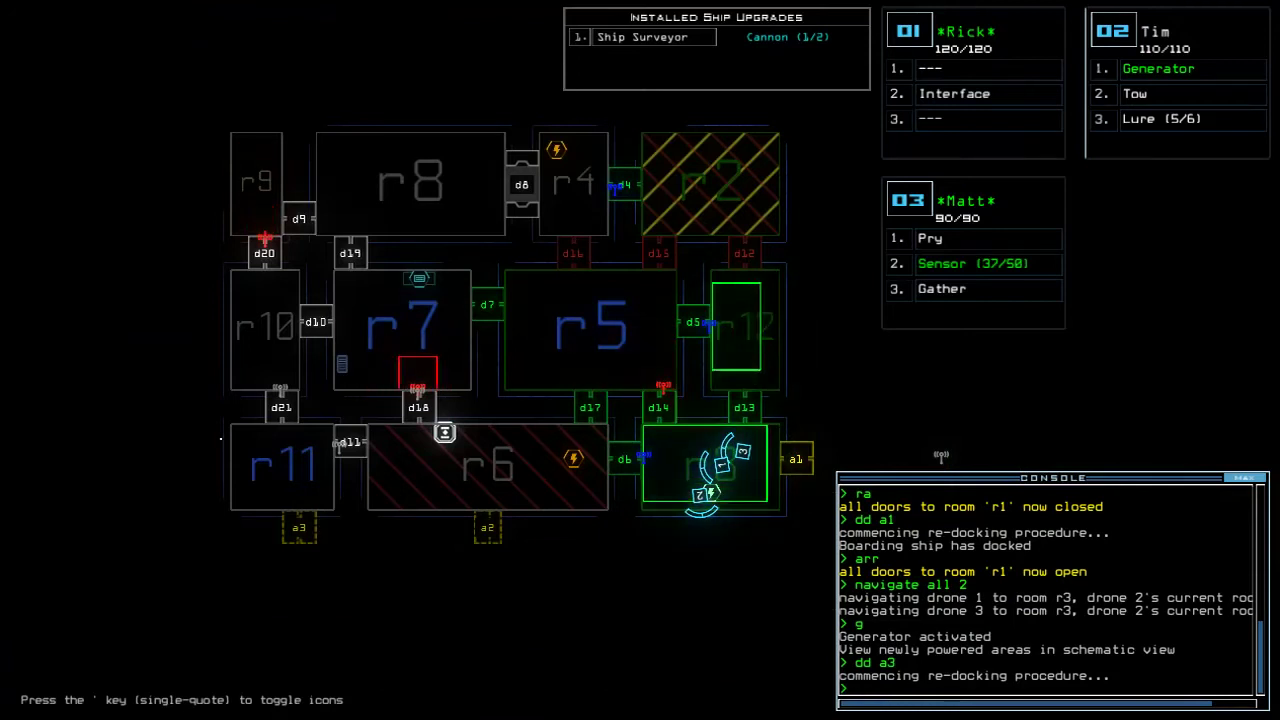
type("ar")
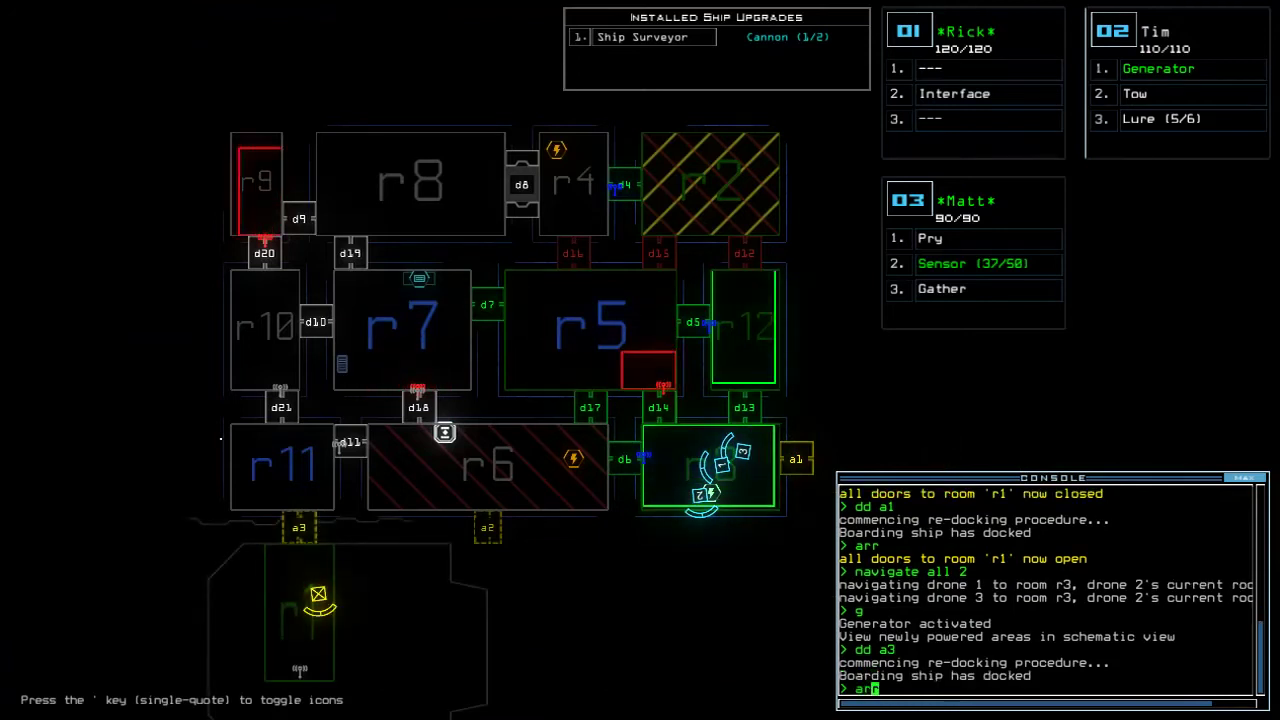
type("r")
key("Return")
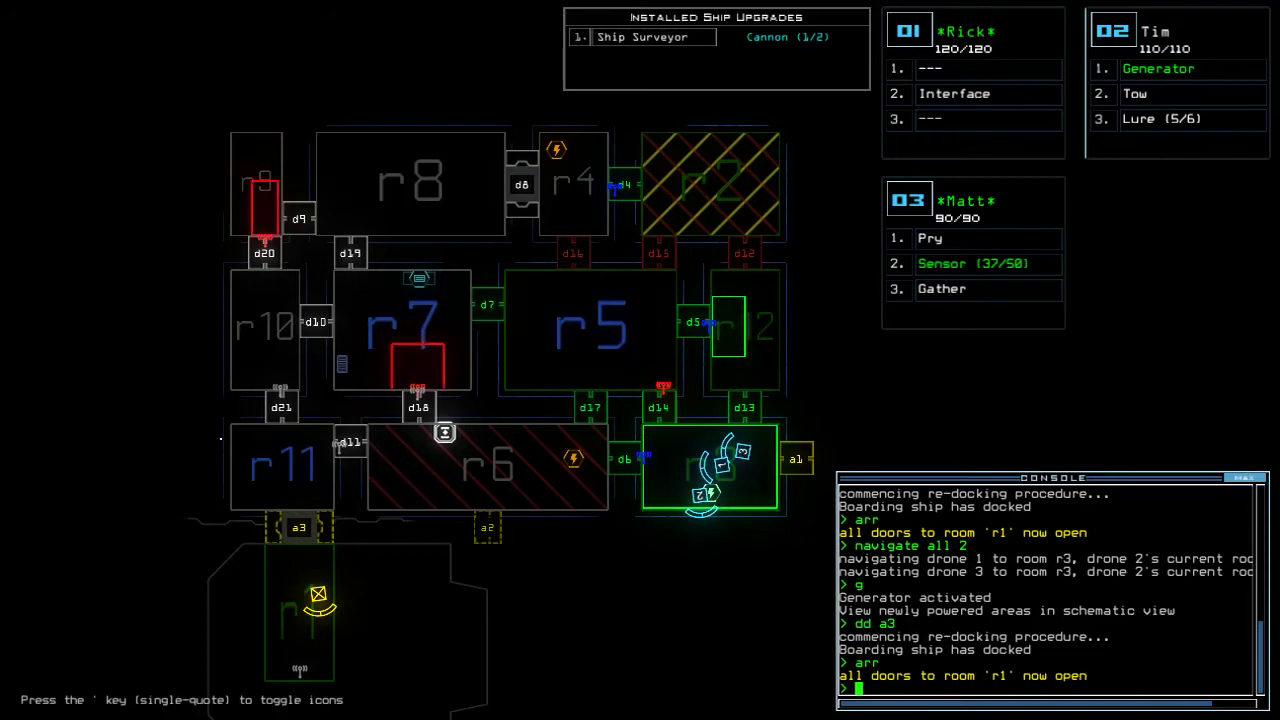
key("Return")
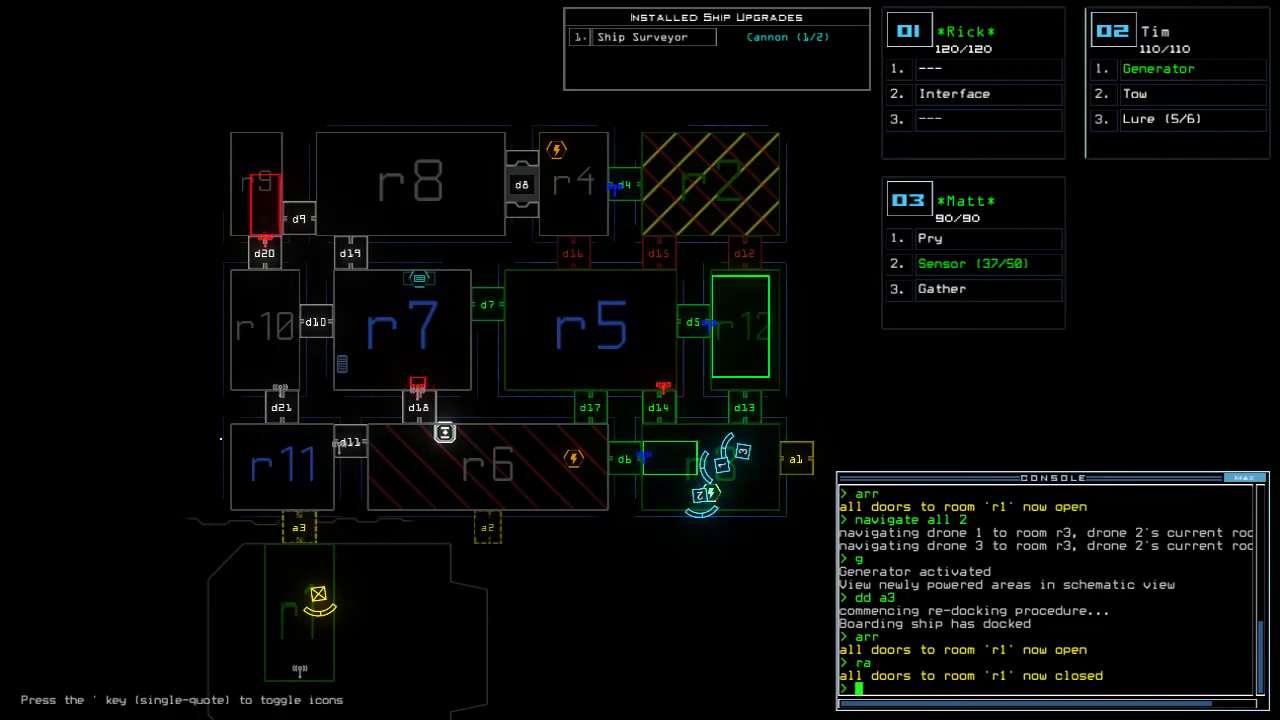
type("dd a1")
- Re-dock at airlock a1, open and close r1's doors, and drive drone 3 further in
key("Return")
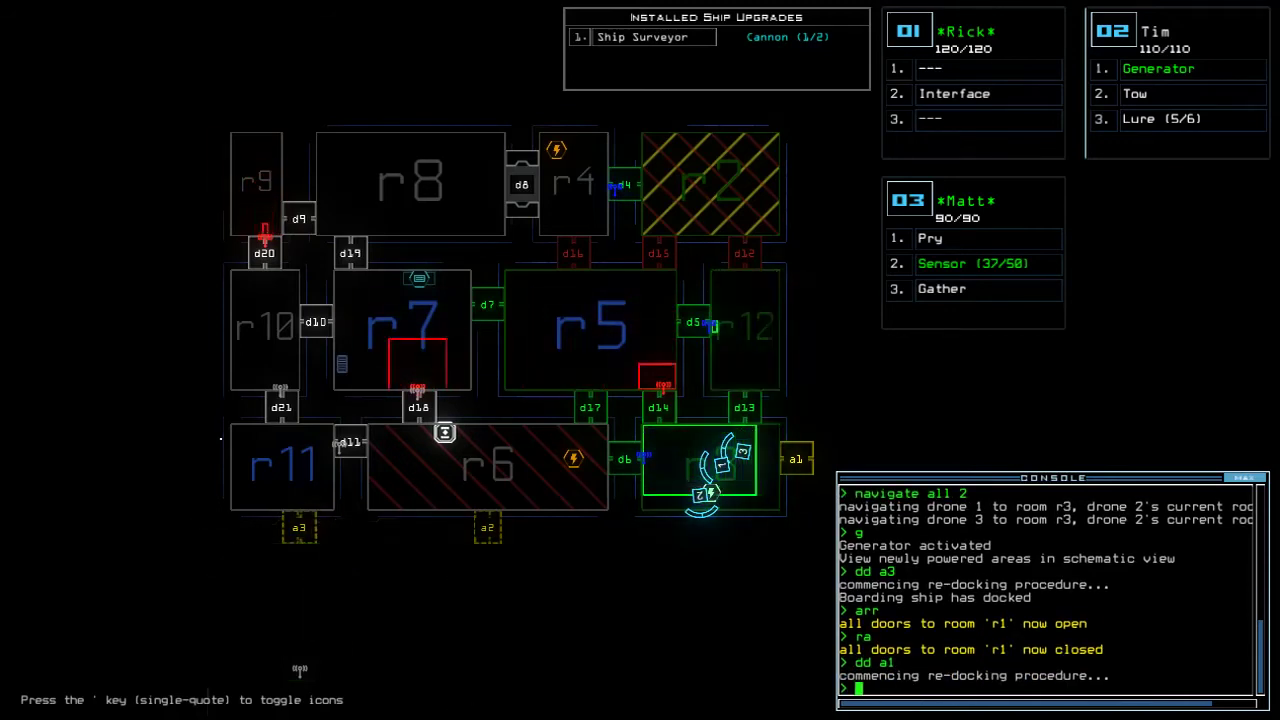
key("space")
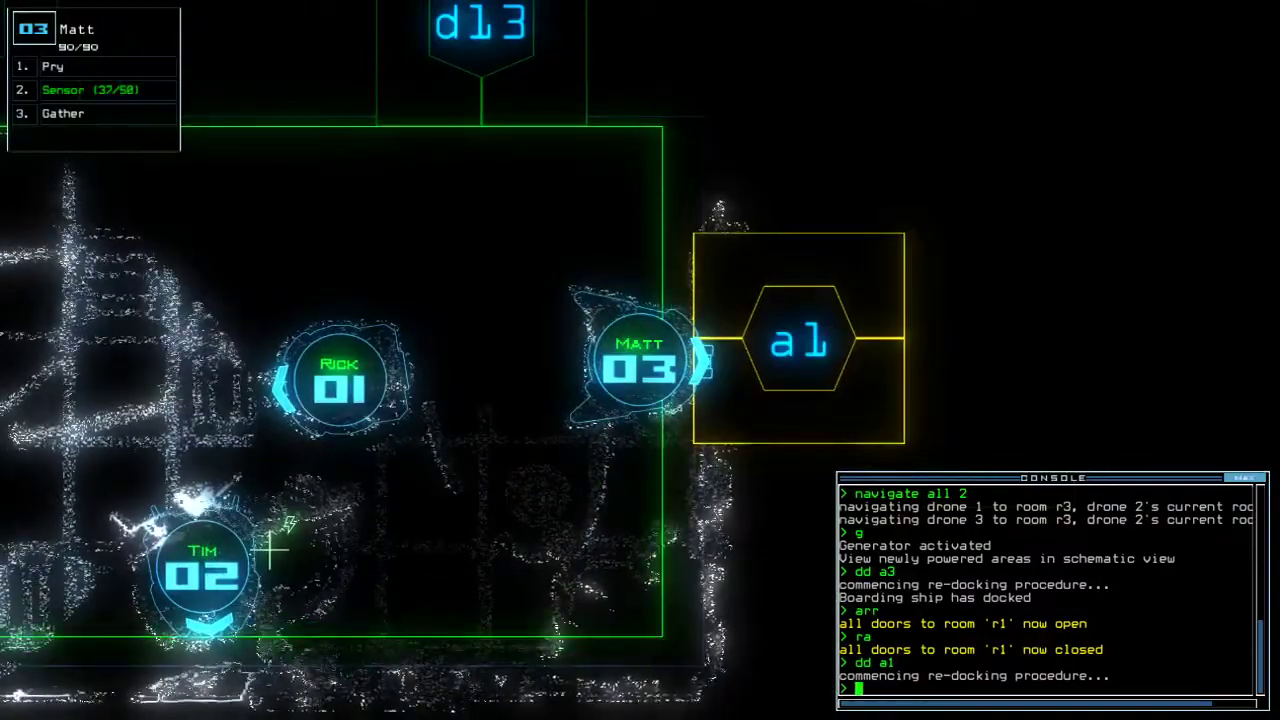
type("ar")
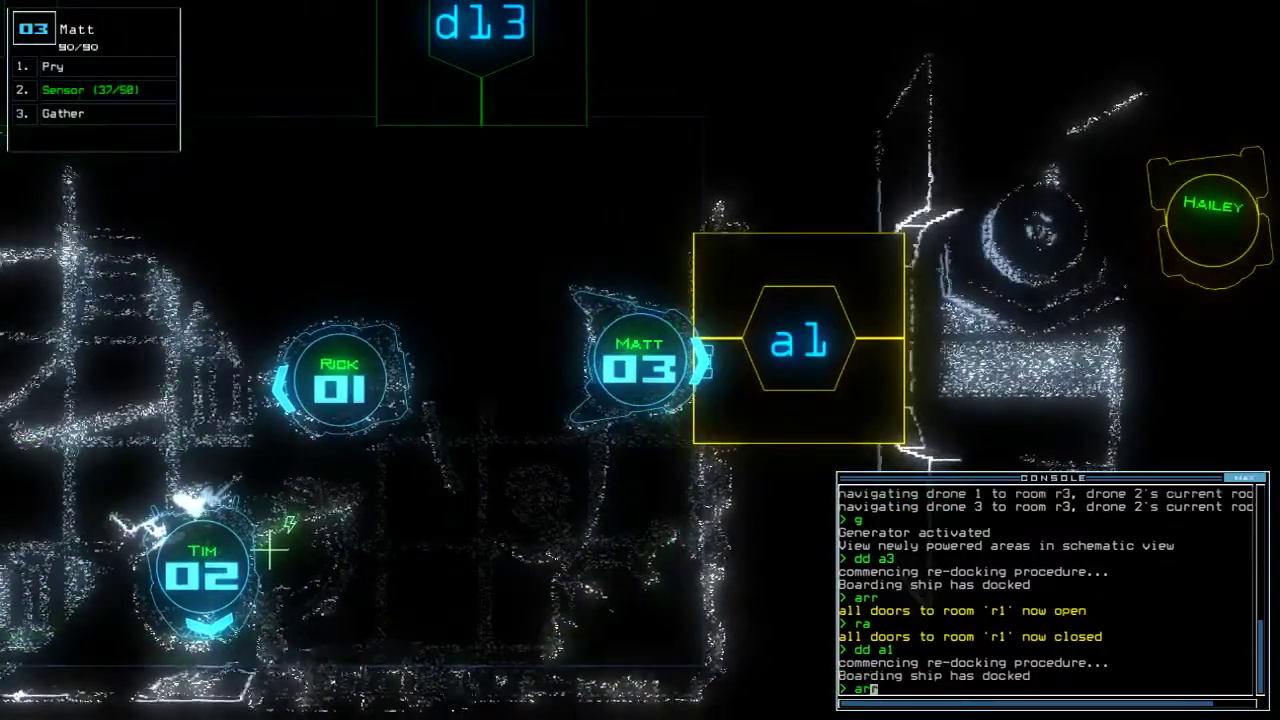
type("r")
key("Return")
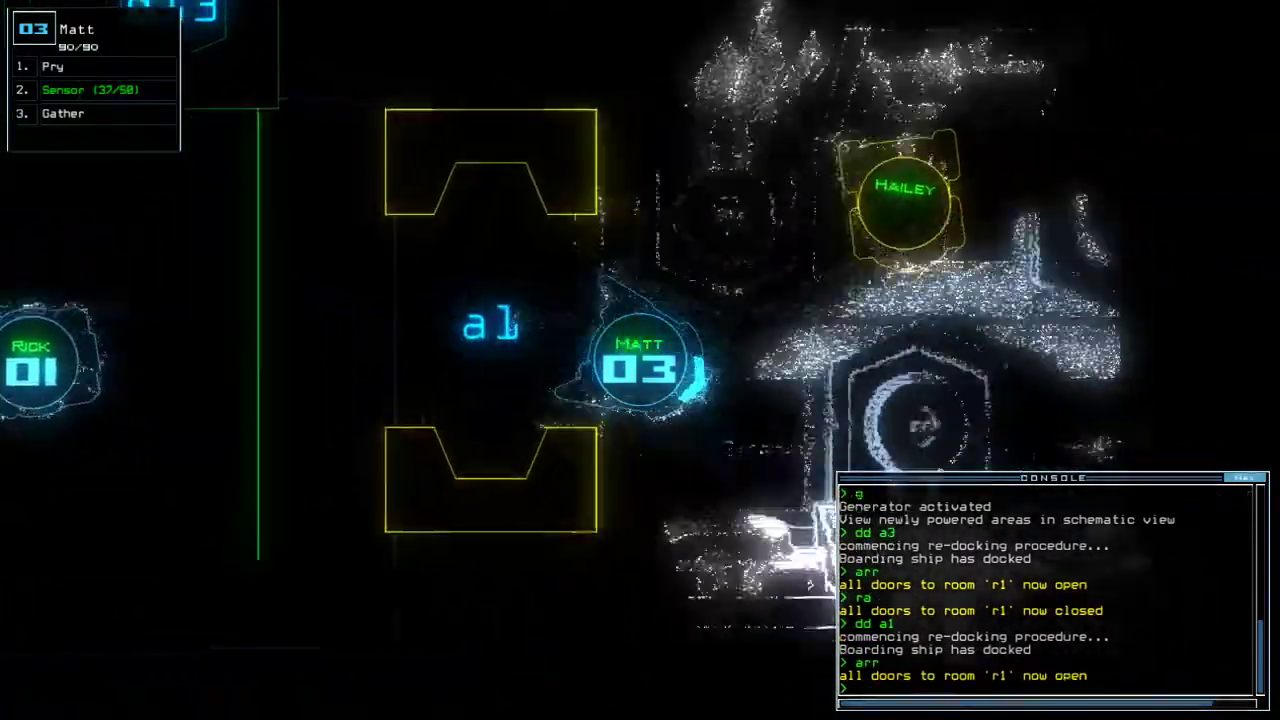
type("ra")
key("Return")
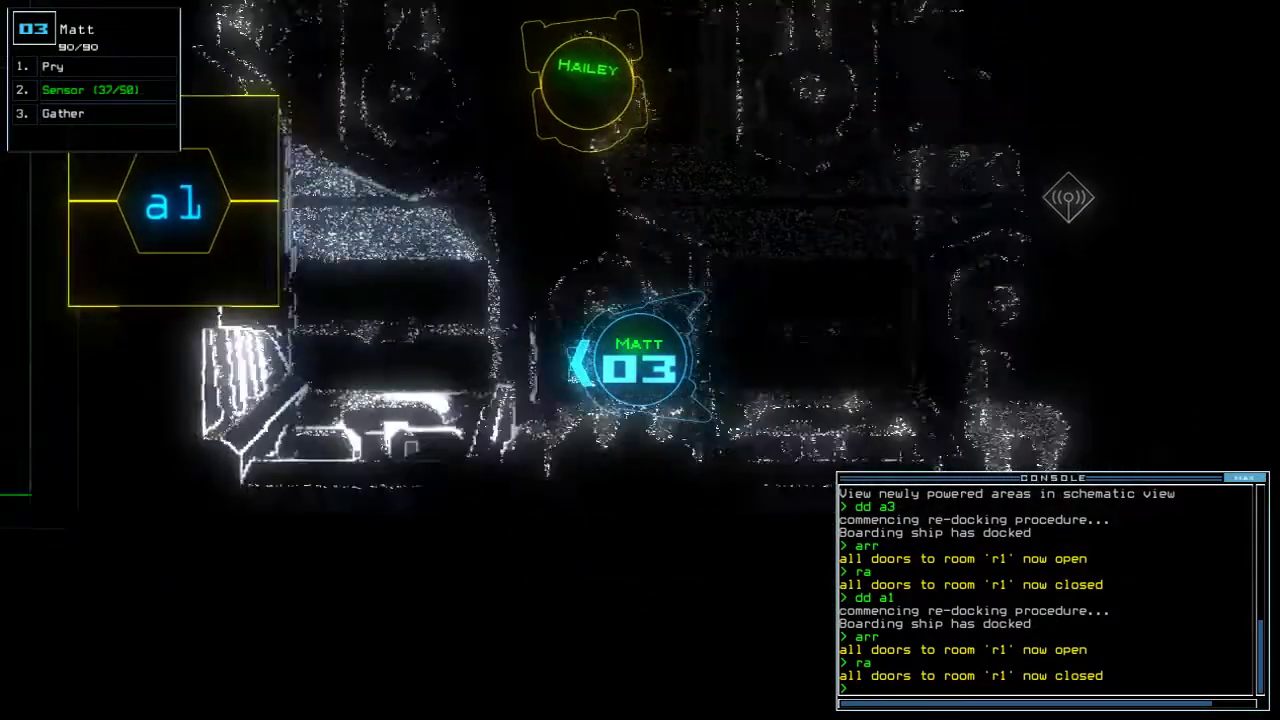
key("Right")
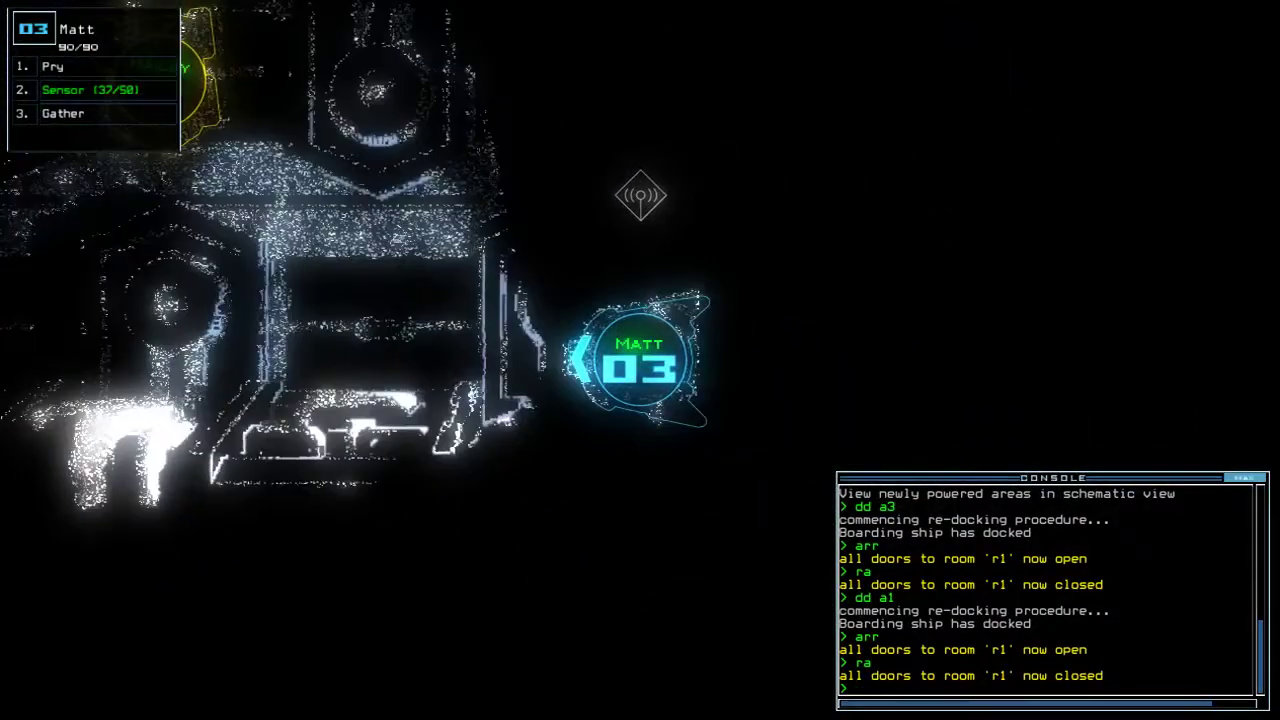
key("space")
type("dd a")
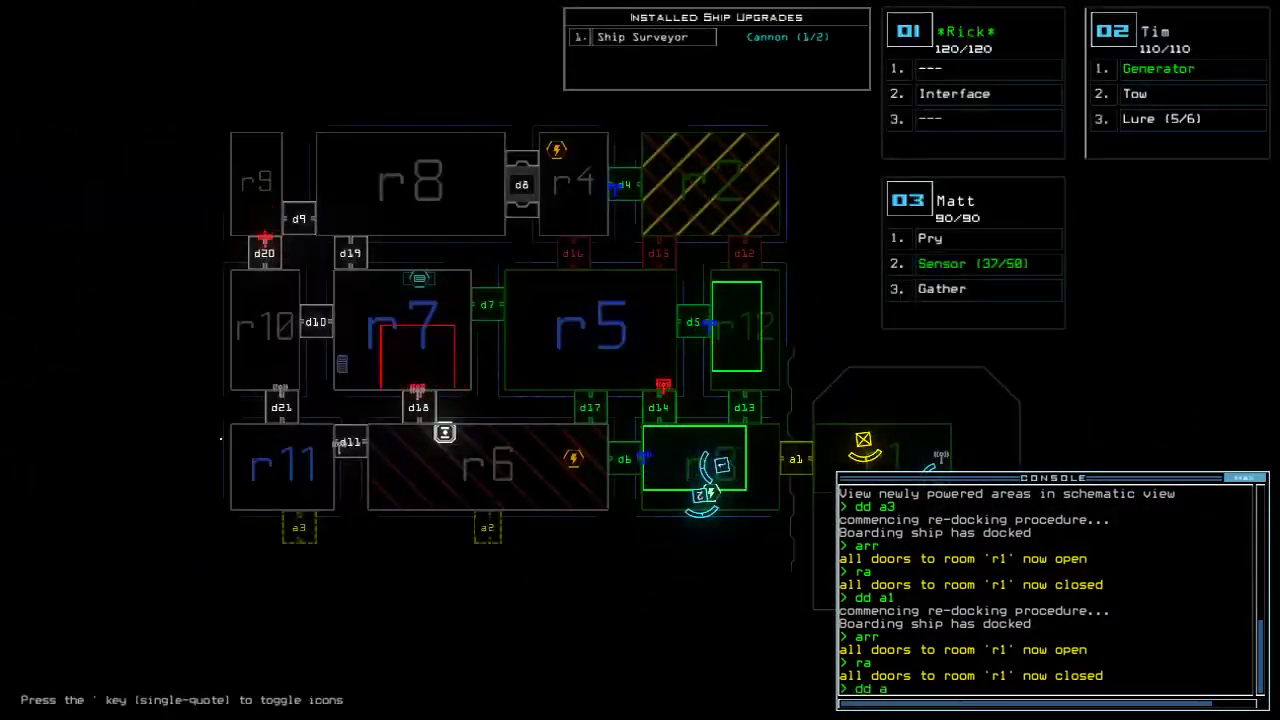
type("3")
- Re-dock at airlock a3 and cycle r1's doors with drone 3 watching, then start re-docking at a2
key("Return")
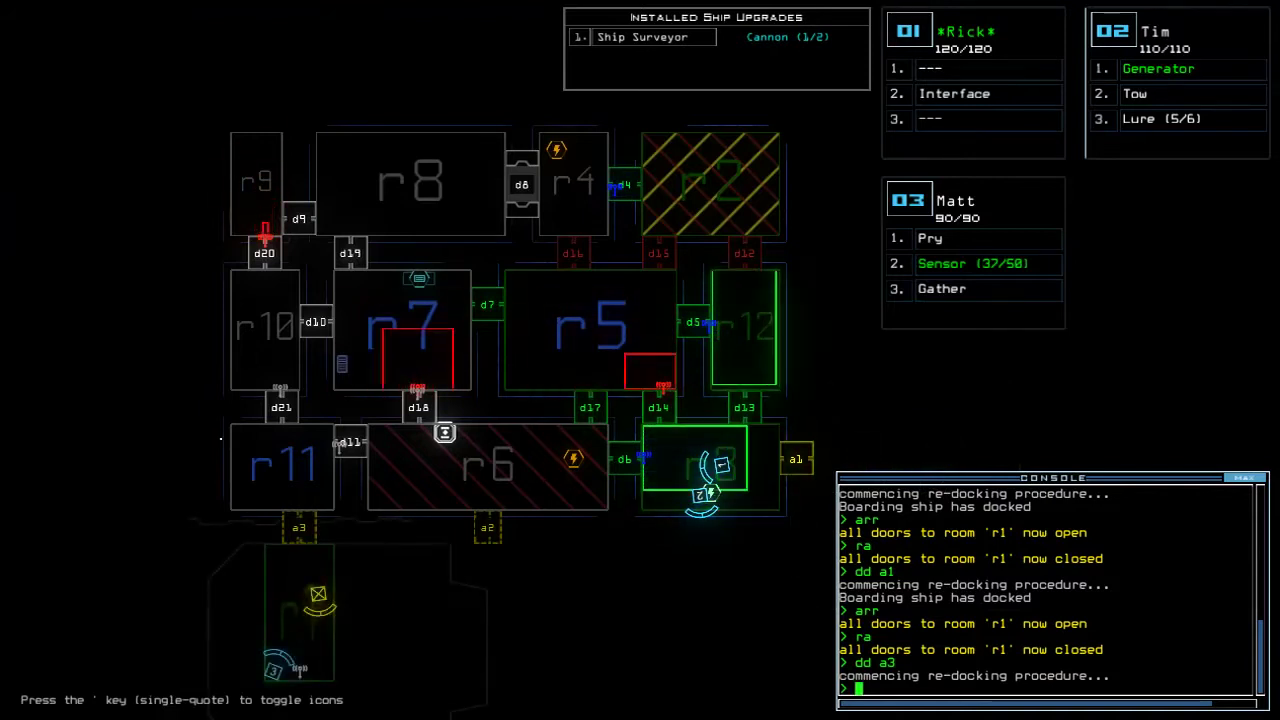
type("arr")
key("Return")
key("3")
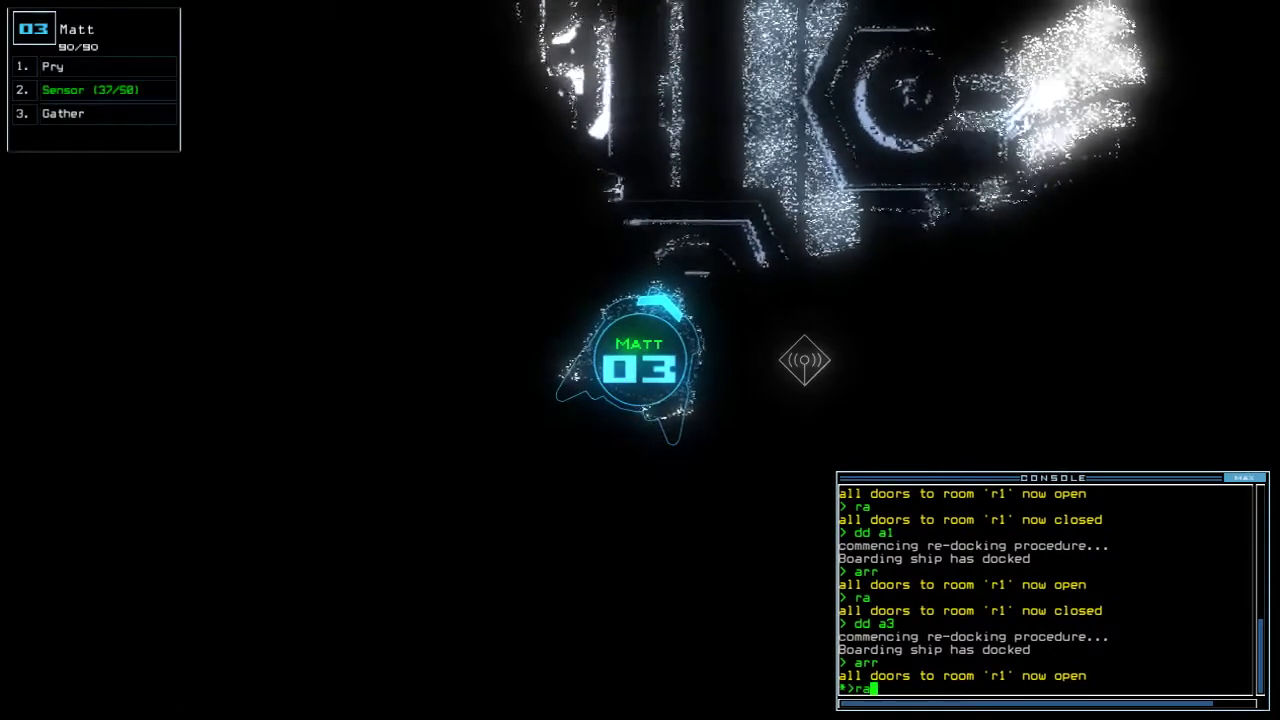
type("ra")
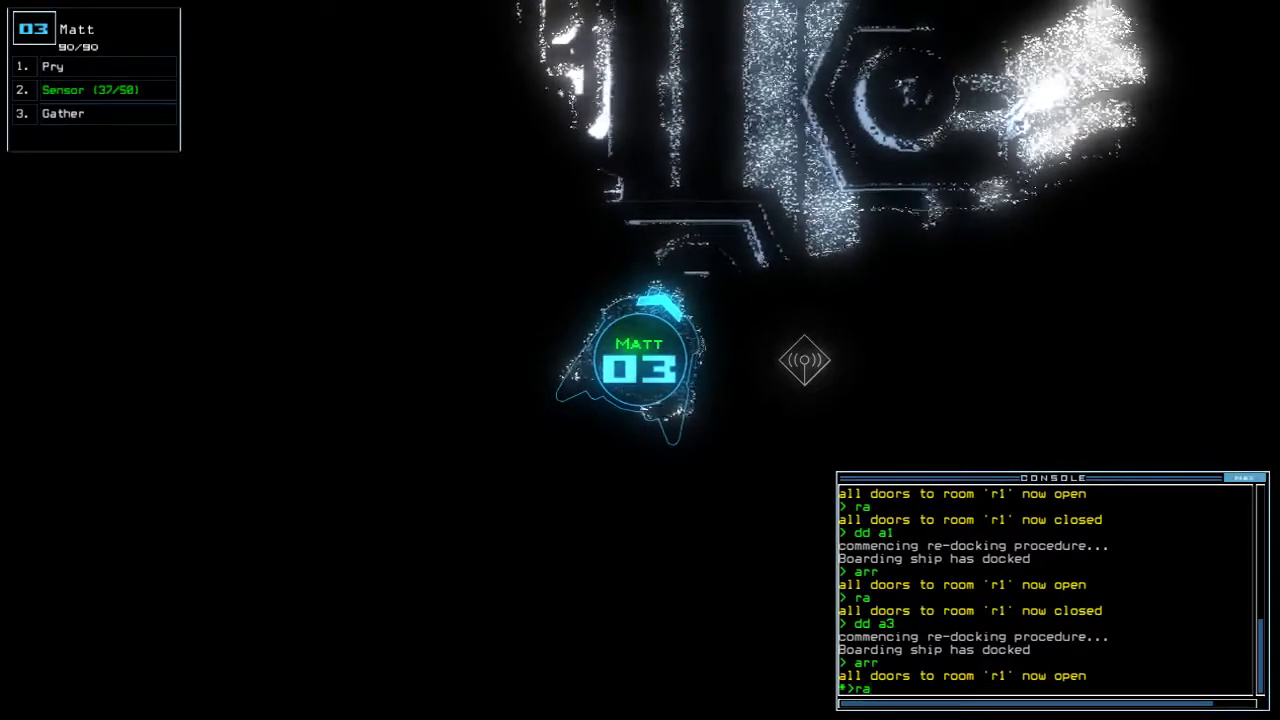
key("Return")
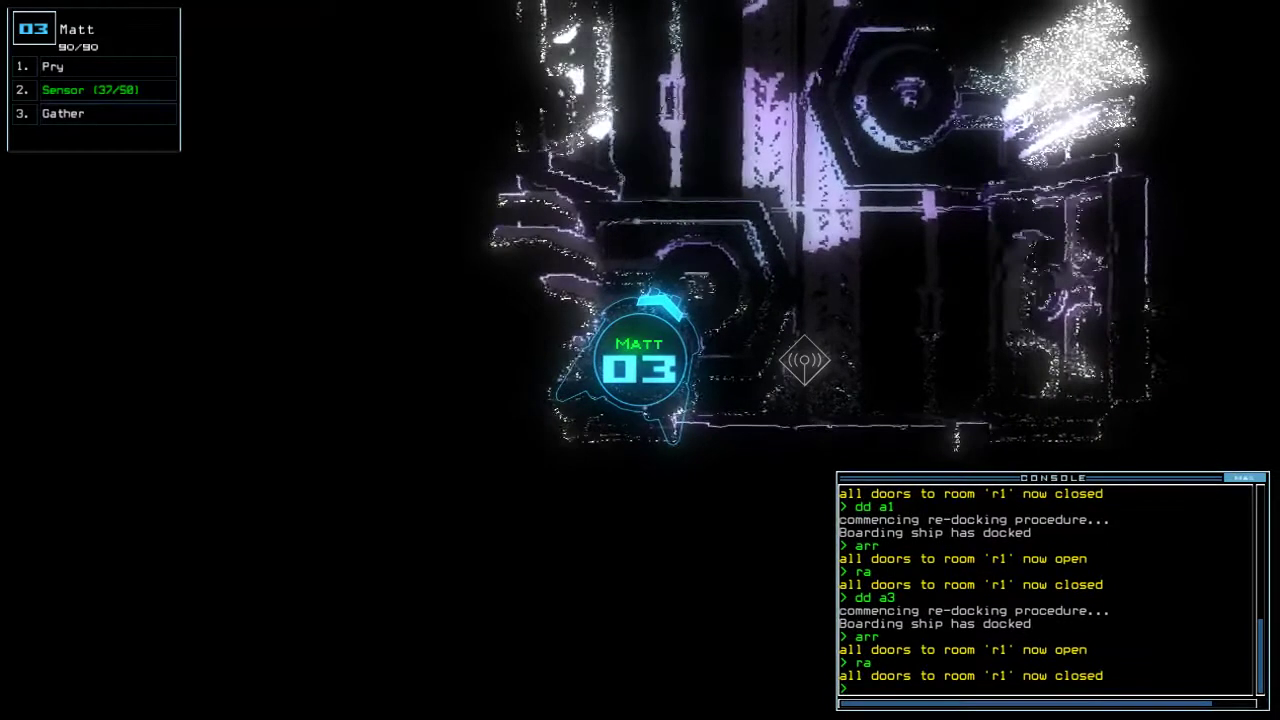
key("space")
type("dd a2")
key("Return")
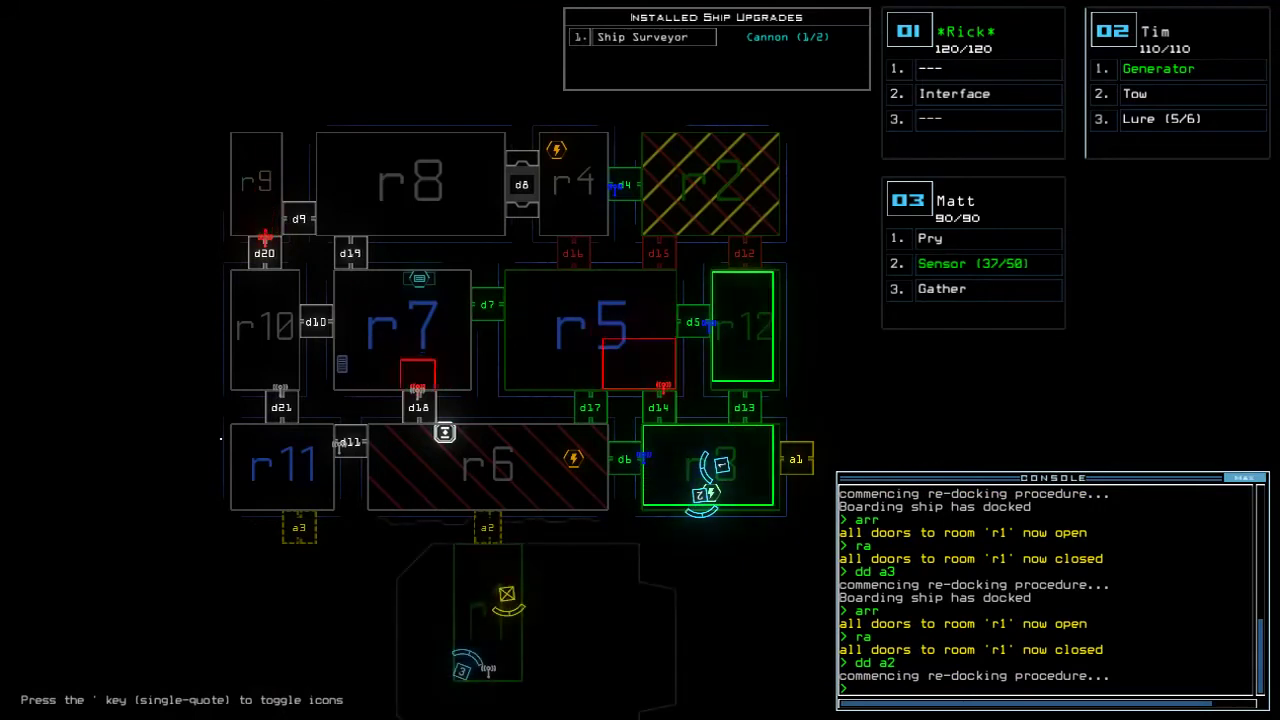
- Send drone 3 through room r1 to gather two scraps beyond airlock a2, then close r1's doors
key("3")
type("a")
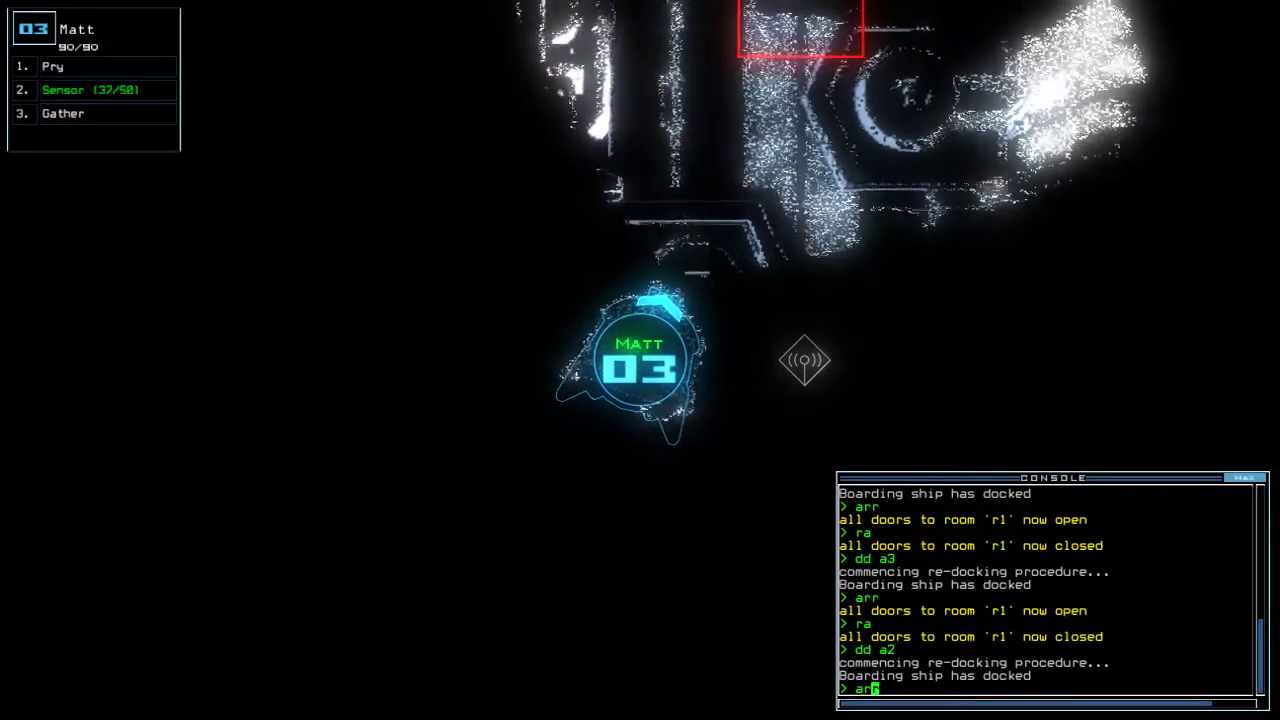
type("r")
key("Return")
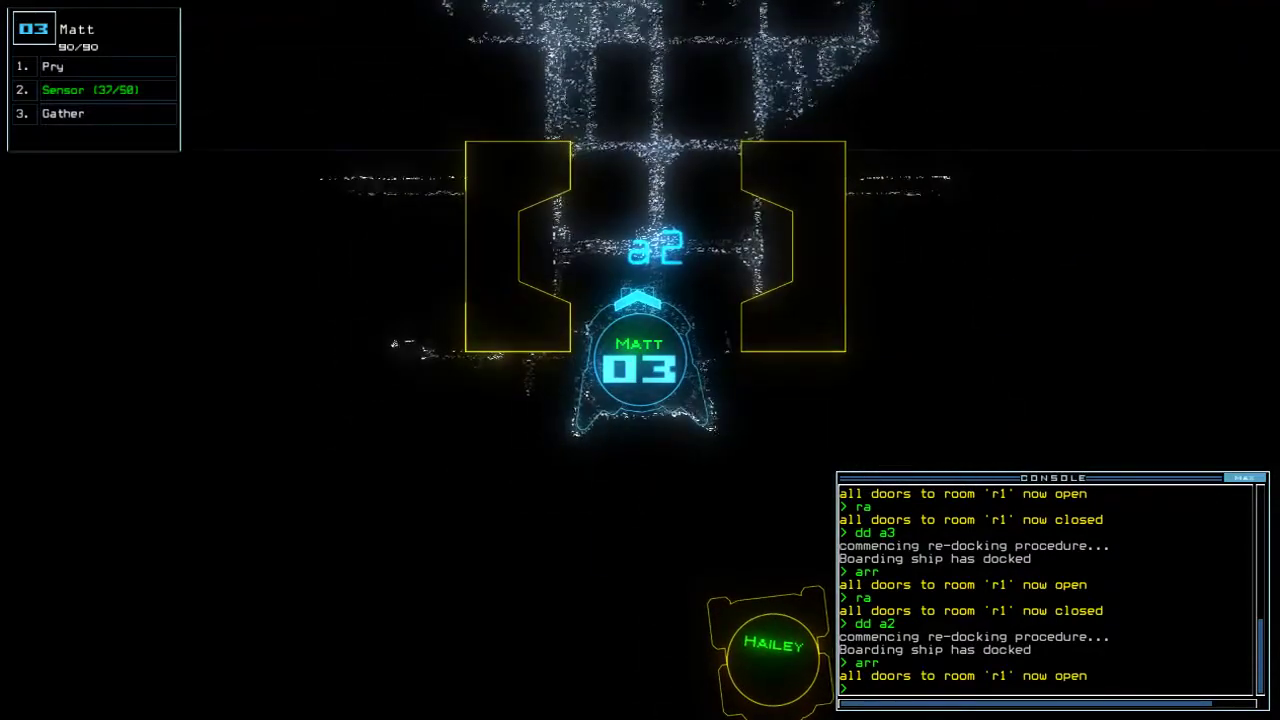
type("ra")
key("Return")
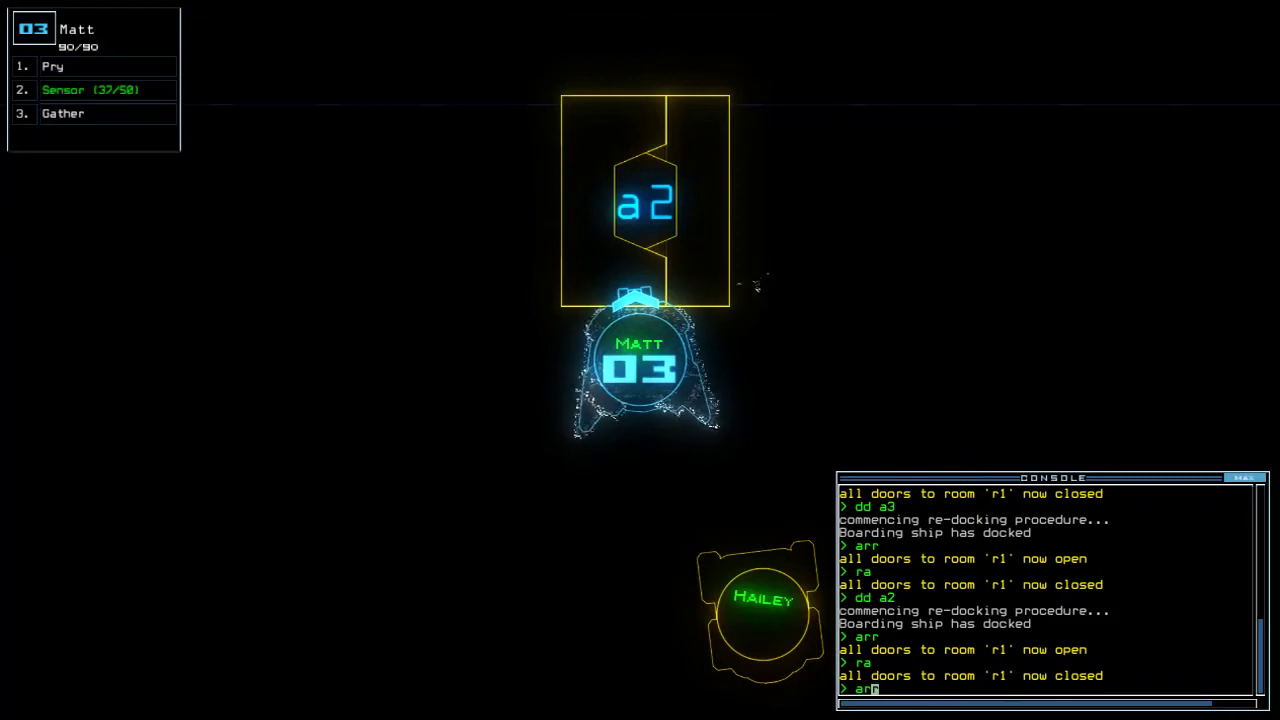
type("r")
key("Return")
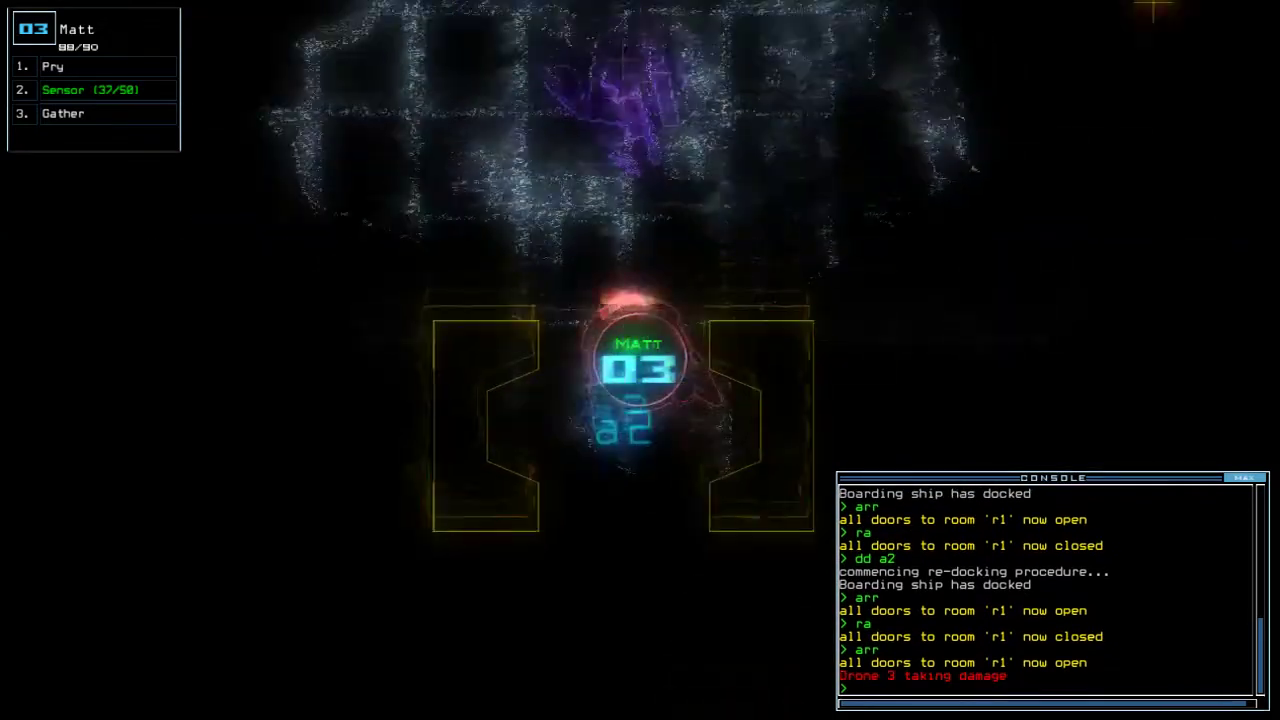
type("g")
key("Return")
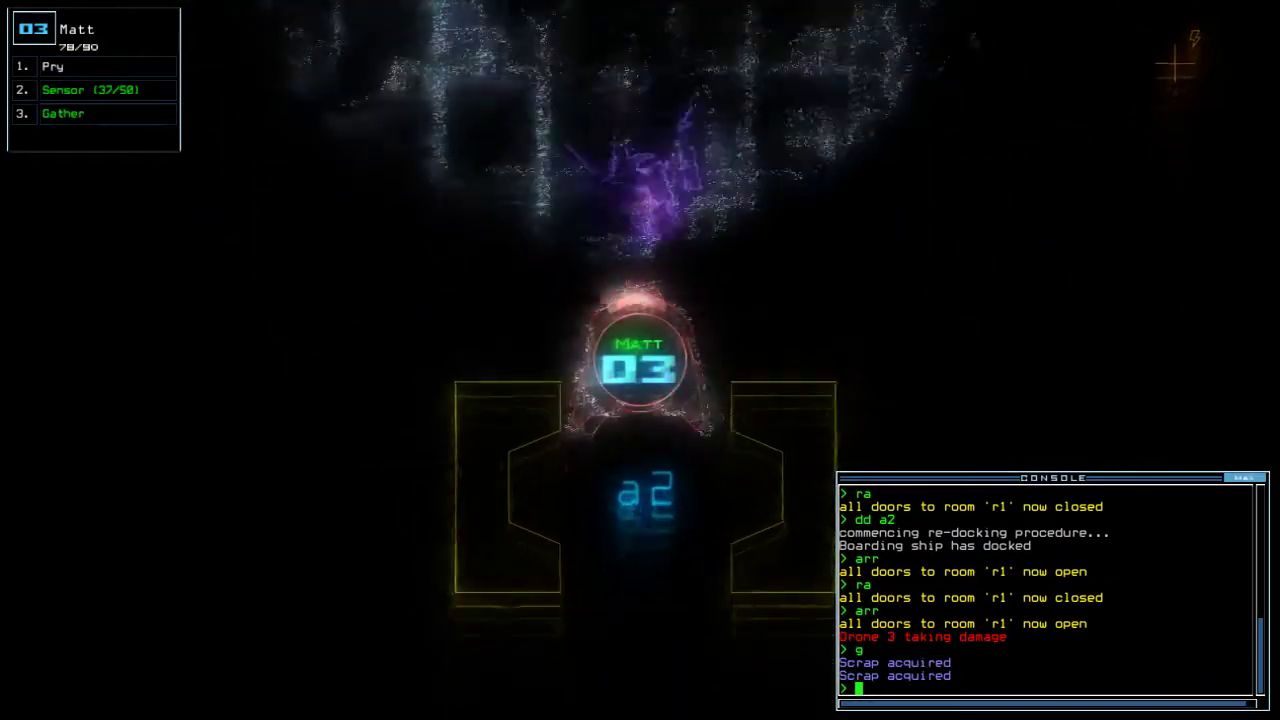
type("ra")
key("Return")
- Re-dock the boarding ship at airlock a1 and recall all drones into room r1
key("Tab")
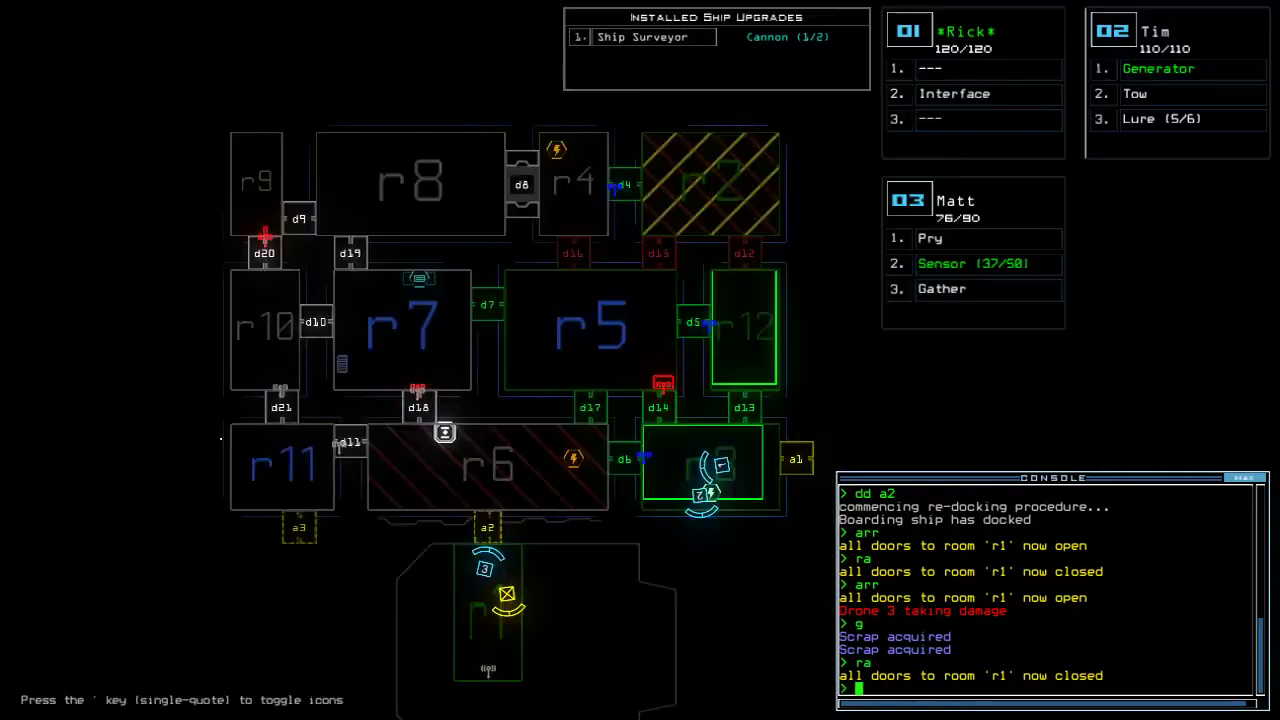
type("dd a1")
key("Return")
key("Tab")
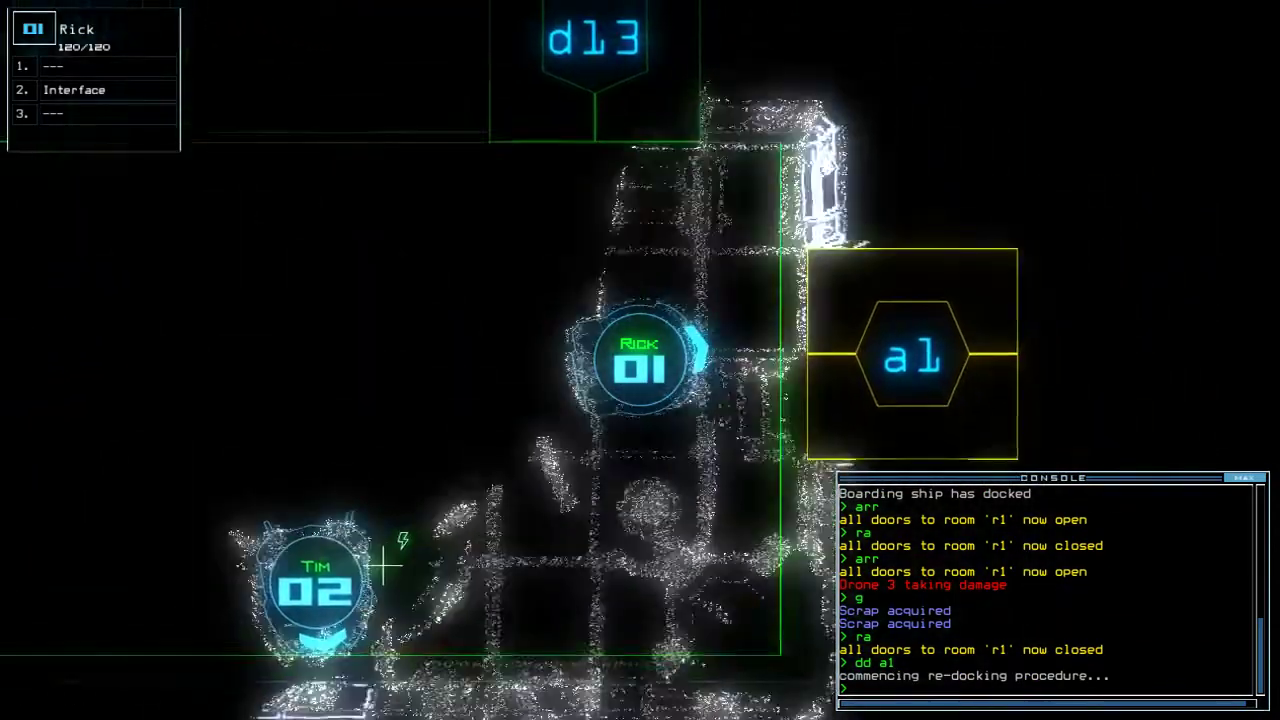
type("ar")
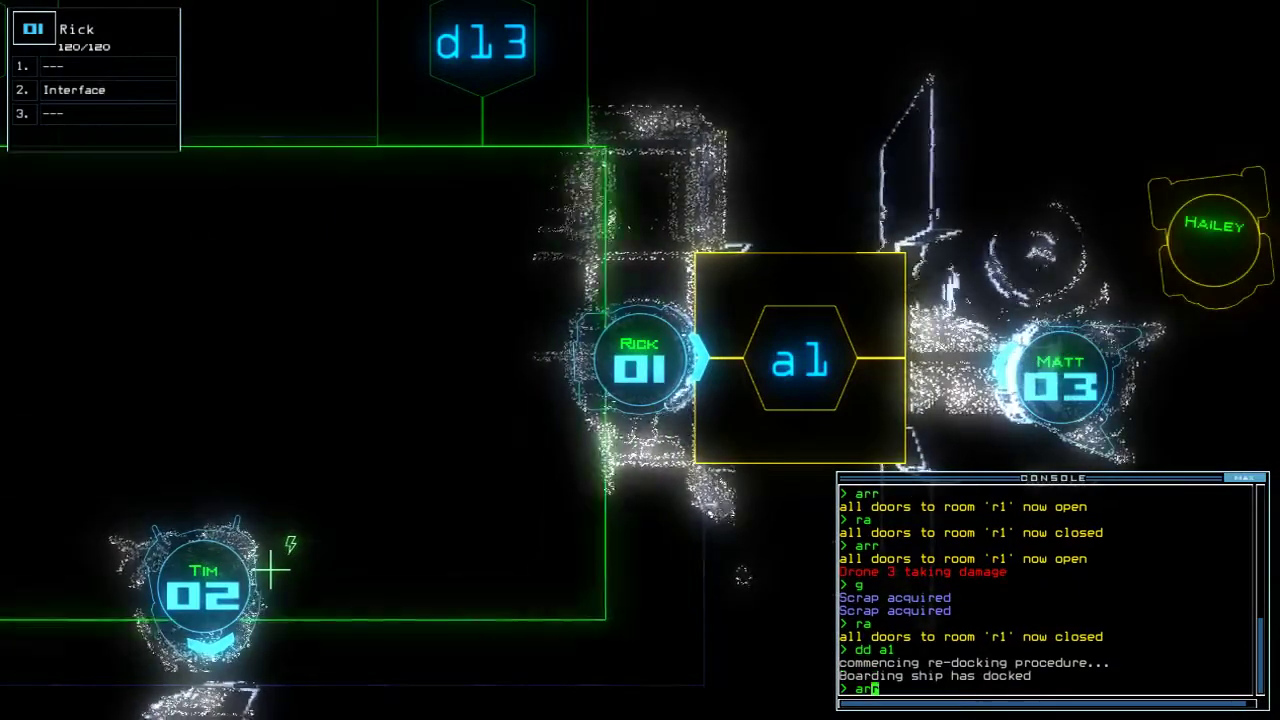
type("r")
key("Return")
type("end")
key("Return")
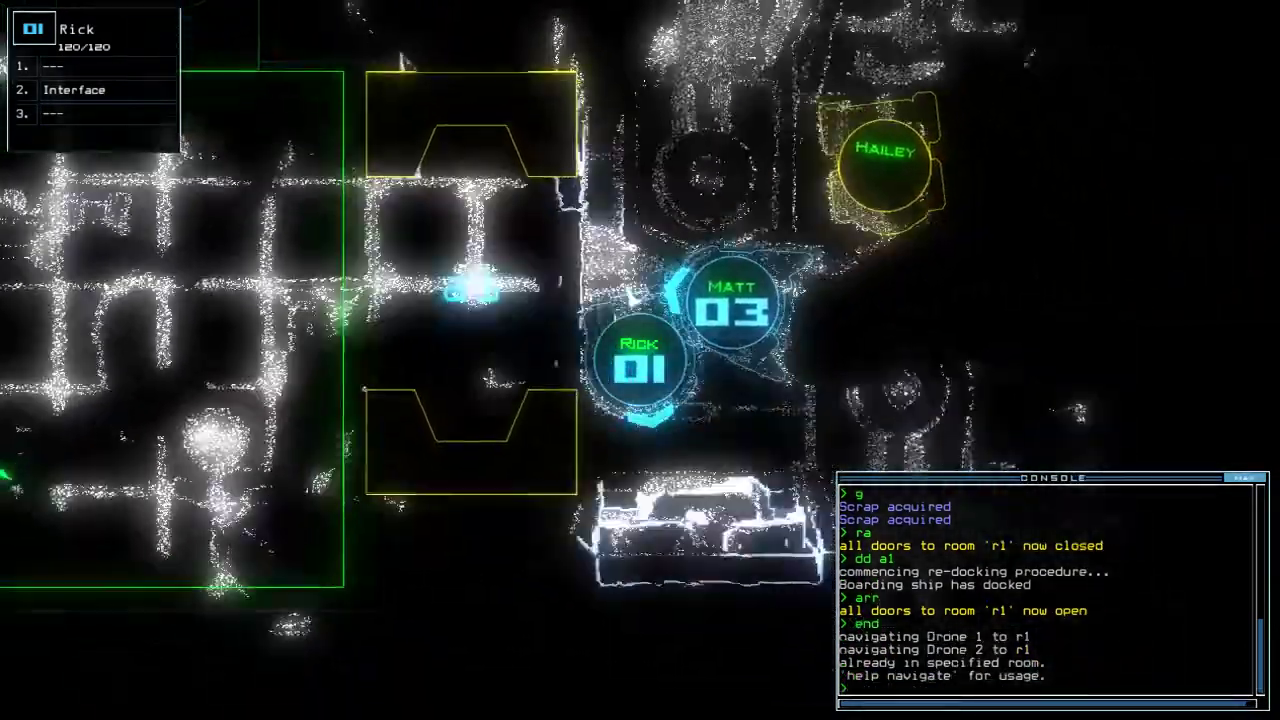
- Degauss the drone feeds, close room r1's doors, and depart to end the run
key("3")
type("de")
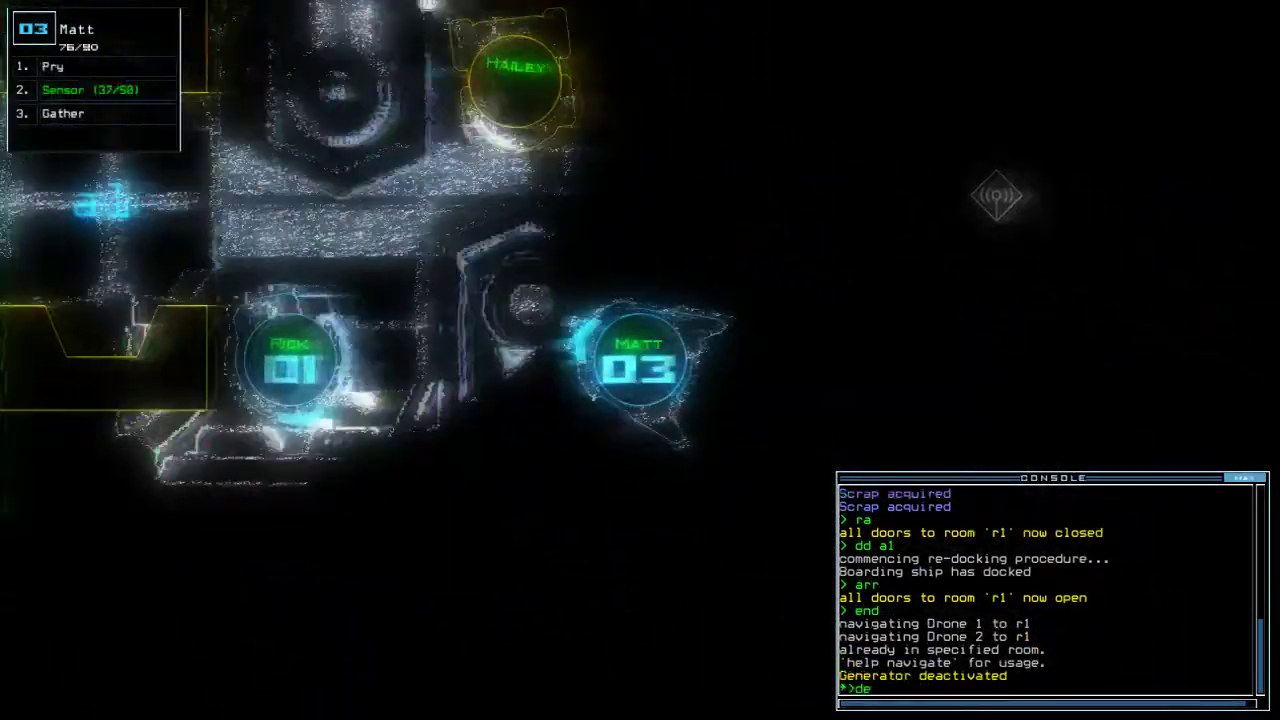
type("gauss")
key("Return")
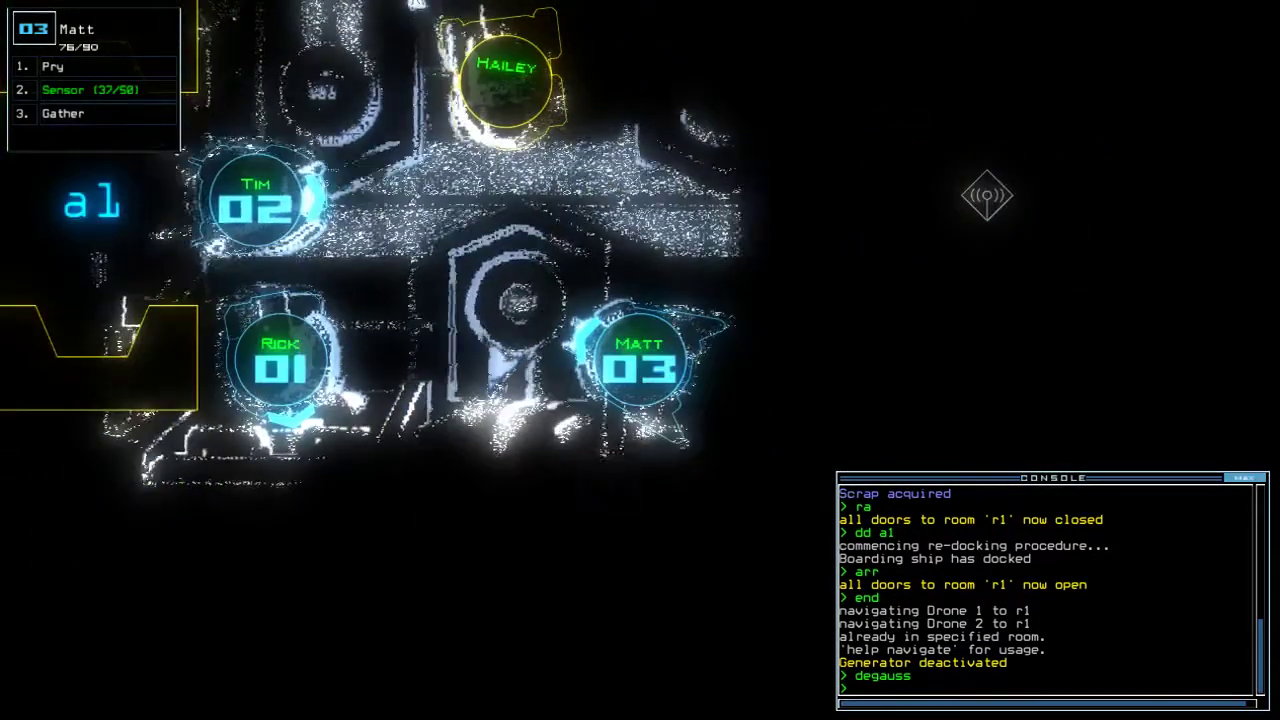
type("ra")
key("Return")
key("space")
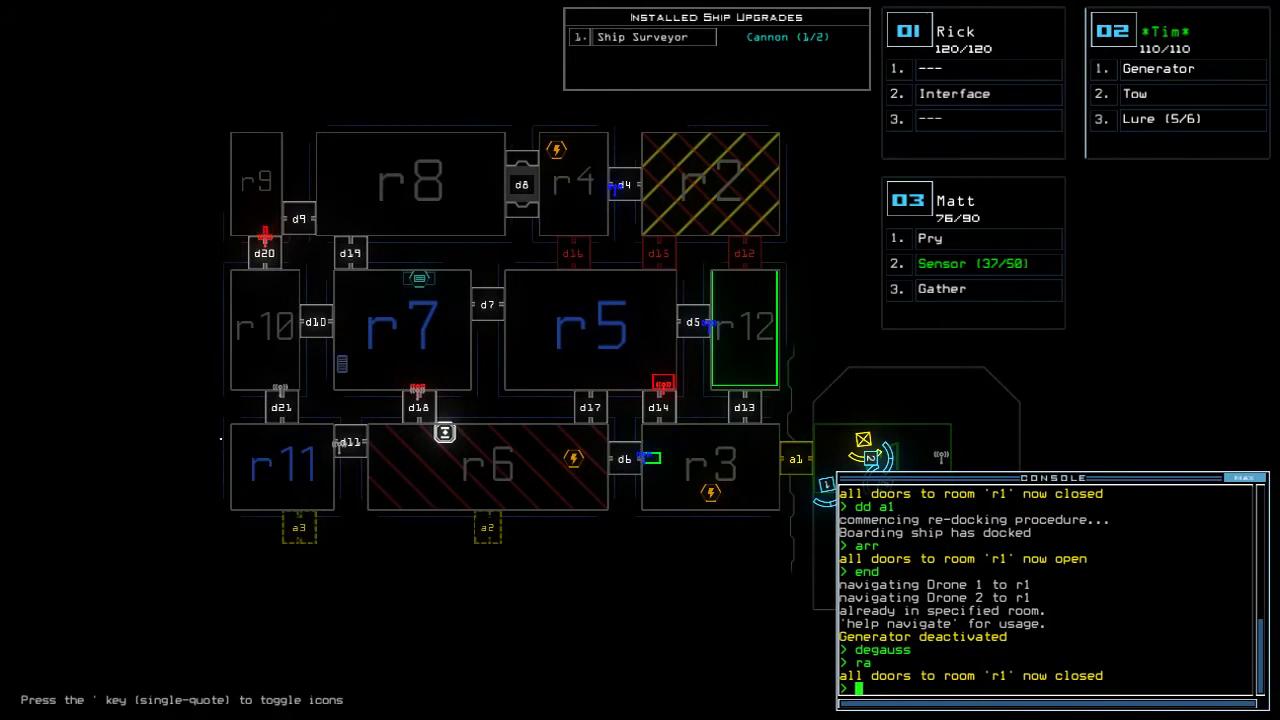
type("ou")
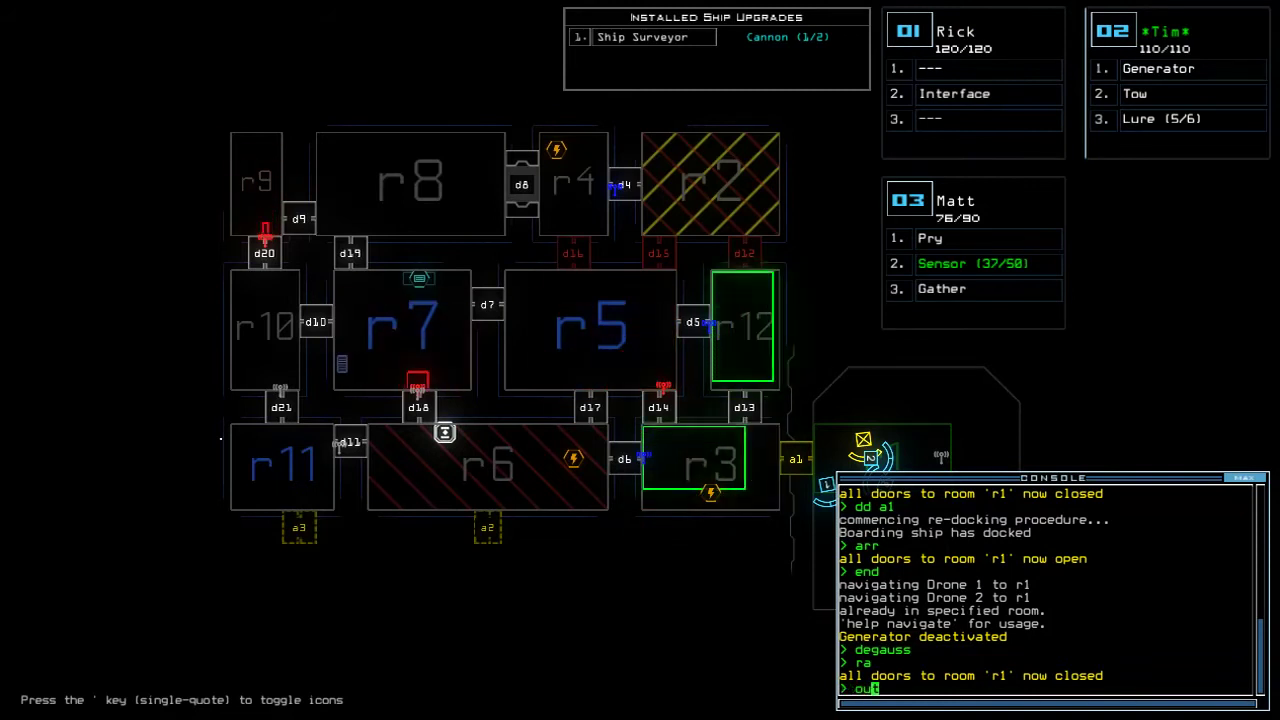
type("t")
key("Return")
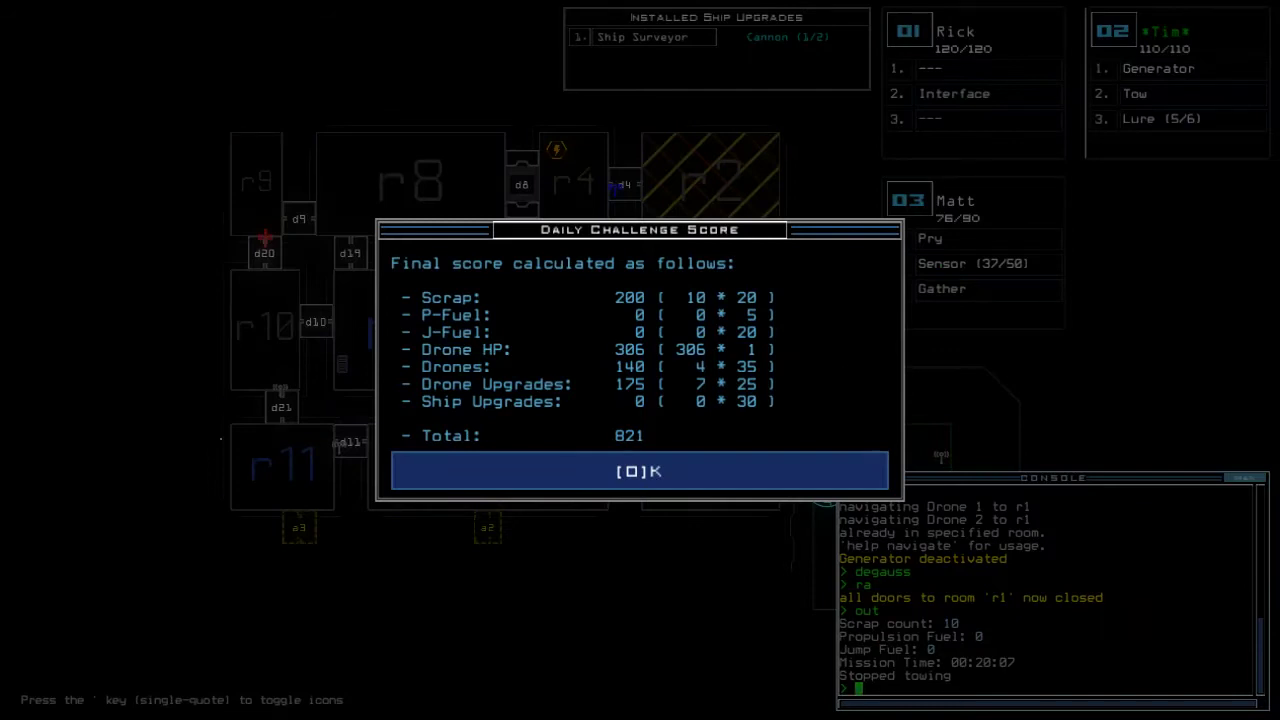
- Accept the 821 Daily Challenge Score to show the 11/05/2020 Daily Leaderboard
key("Return")
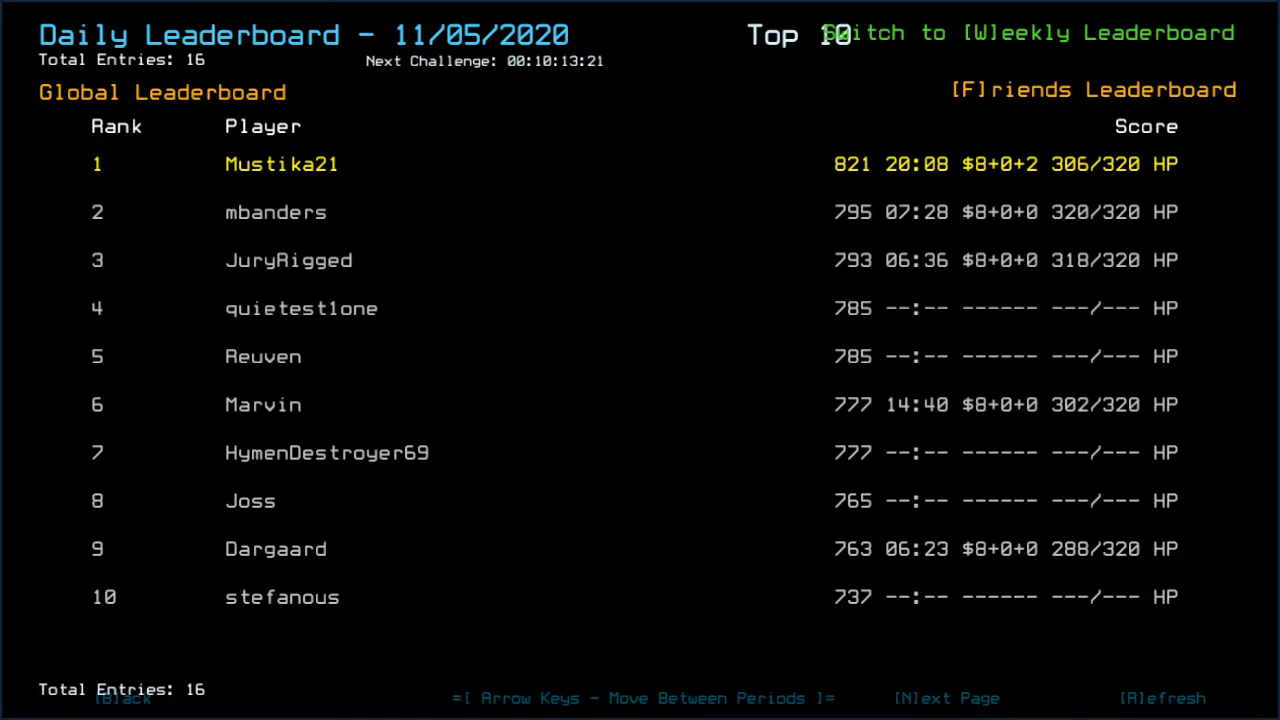
- Filter the leaderboard to Friends, listing five entries with 821 ranked first
key("f")
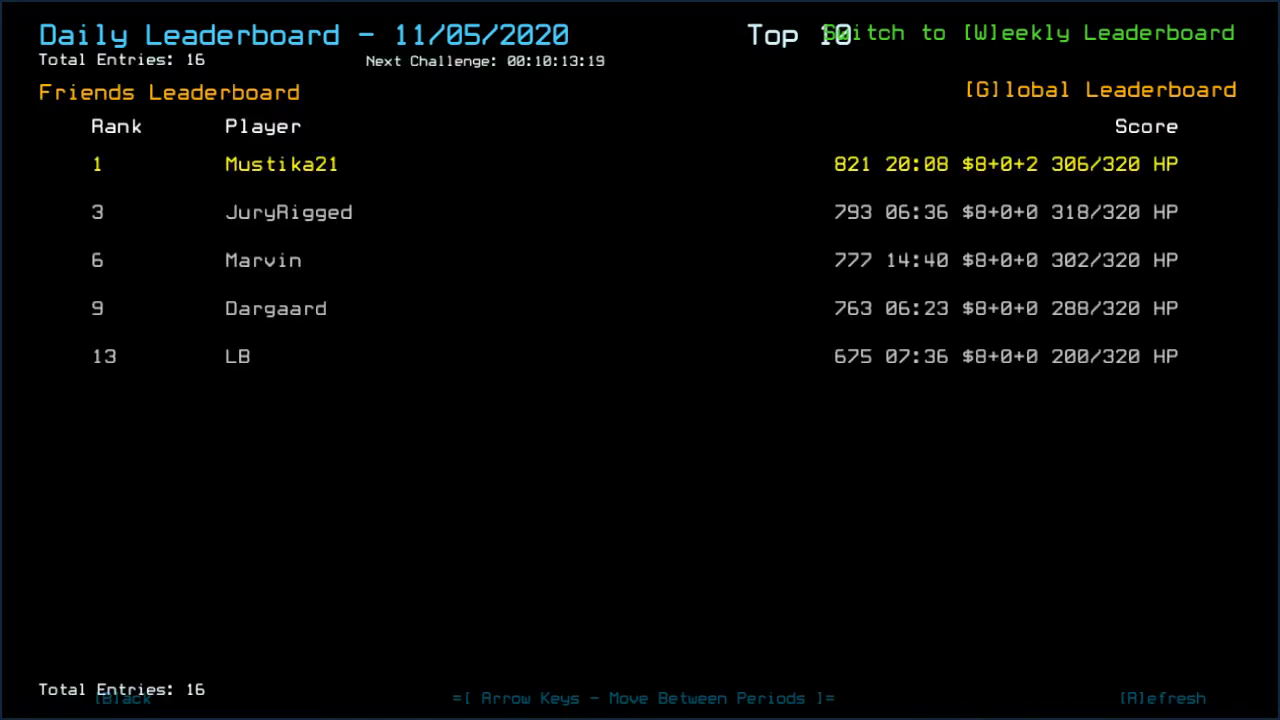